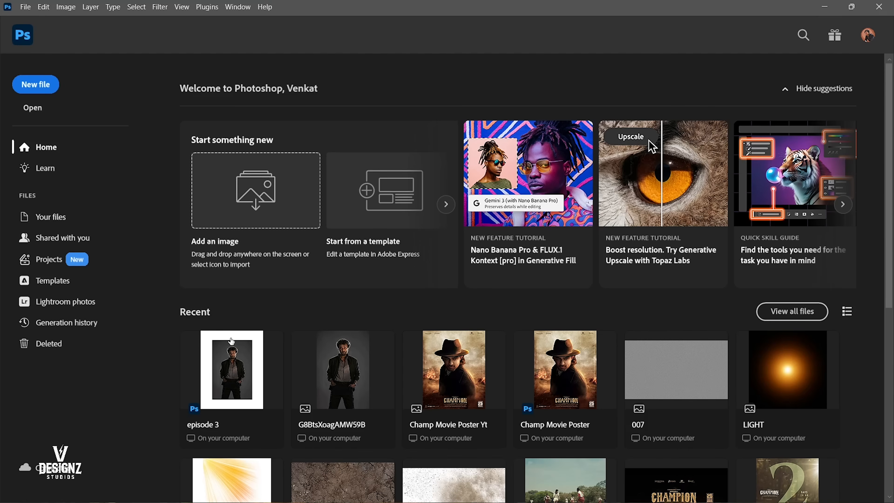
# Open the recent file episode 3.
pyautogui.click(267, 340)
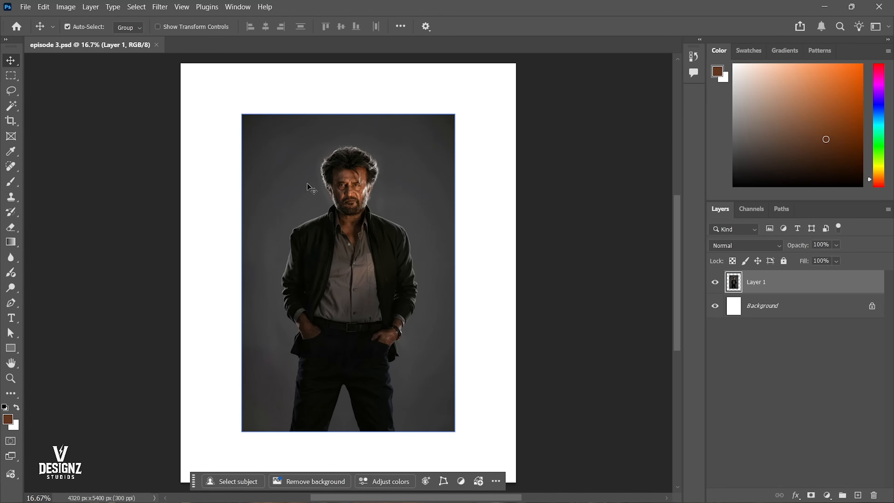
pyautogui.moveTo(370, 202); pyautogui.dragTo(369, 230)
pyautogui.hotkey('ctrl', 'z')
# Float the Layers panel over the canvas beside the photo and enlarge it.
pyautogui.moveTo(719, 209); pyautogui.dragTo(496, 112)
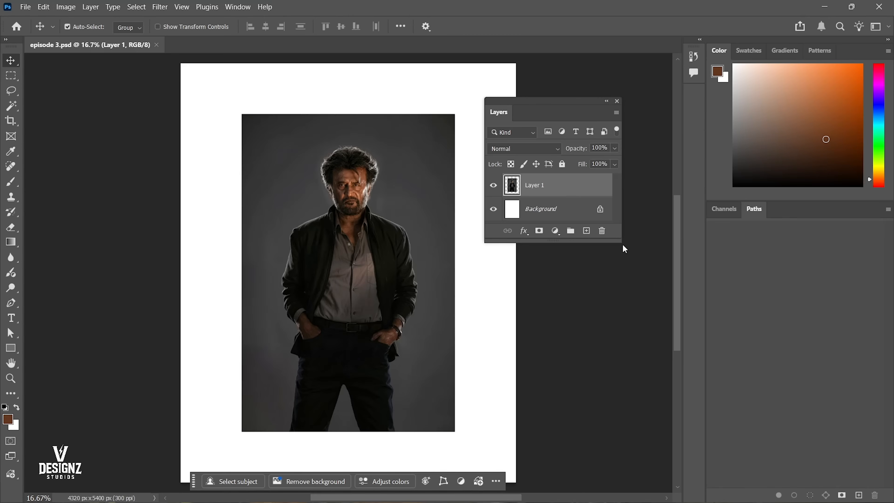
pyautogui.moveTo(622, 244); pyautogui.dragTo(788, 342)
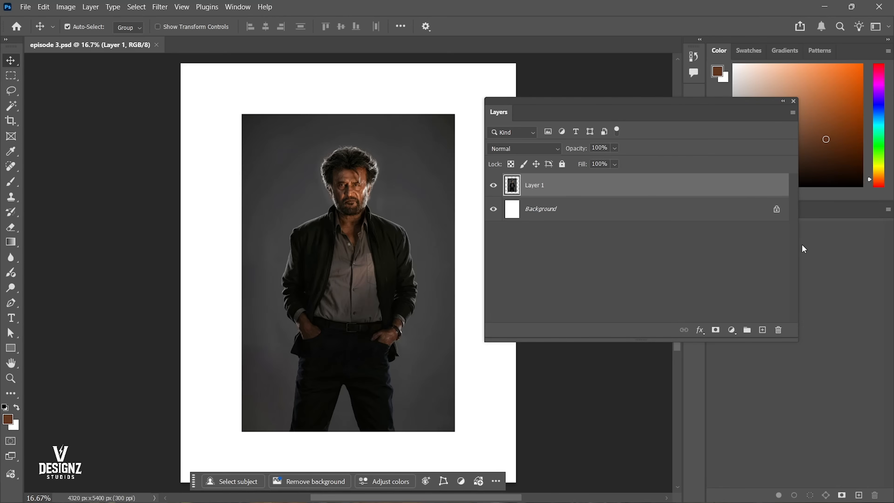
pyautogui.moveTo(802, 248); pyautogui.dragTo(681, 241)
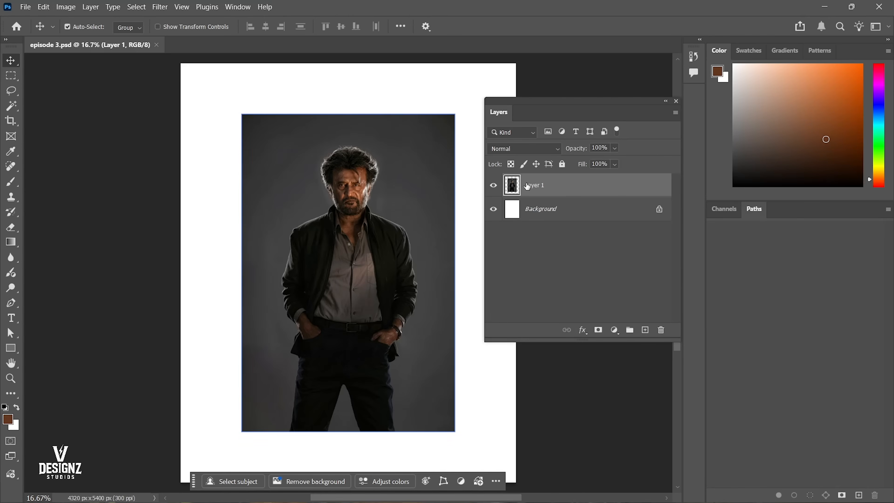
# Add a layer mask to Layer 1 and invert it to black to hide the photo.
pyautogui.click(493, 186)
pyautogui.click(493, 186)
pyautogui.click(493, 186)
pyautogui.click(493, 186)
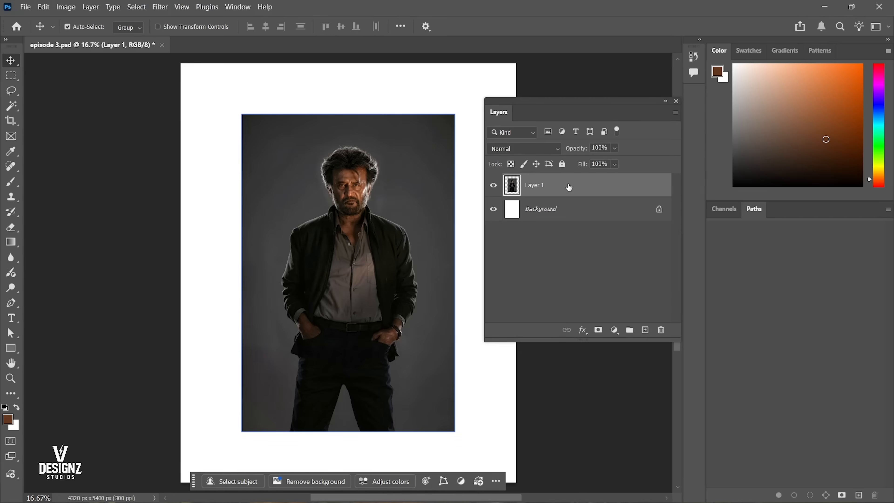
pyautogui.click(598, 330)
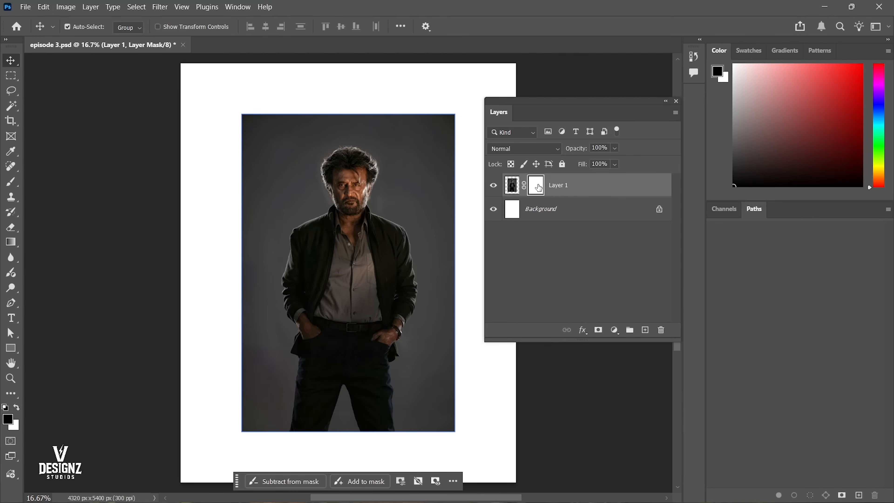
pyautogui.hotkey('ctrl', 'i')
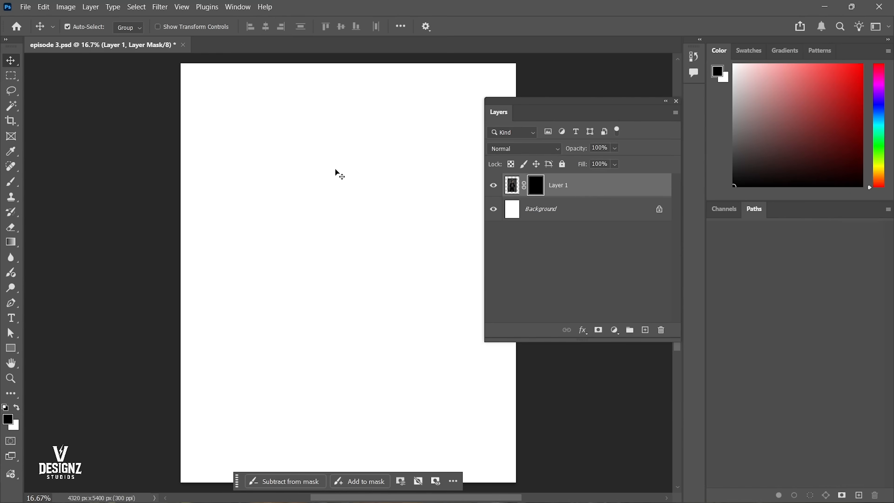
# Erase on Layer 1's black mask with a soft eraser, sizes 1000 and 500, to reveal parts of the man.
pyautogui.press('e')
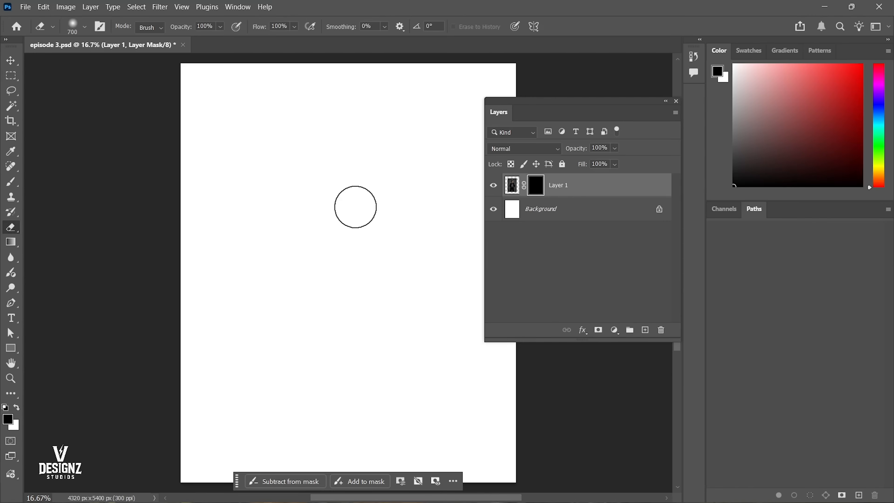
pyautogui.click(514, 187)
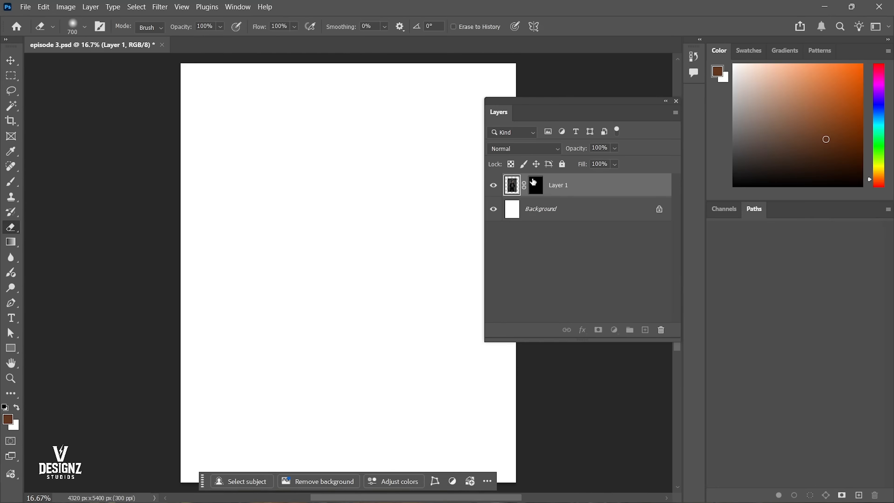
pyautogui.click(534, 181)
pyautogui.press(']')
pyautogui.press(']')
pyautogui.press(']')
pyautogui.press(']')
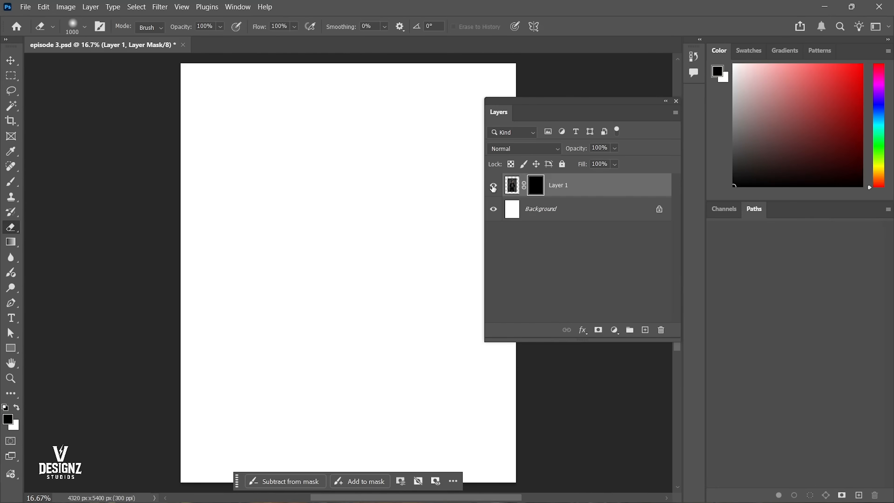
pyautogui.moveTo(353, 215)
pyautogui.mouseDown()
pyautogui.moveTo(338, 195)
pyautogui.moveTo(352, 177)
pyautogui.moveTo(335, 165)
pyautogui.moveTo(342, 192)
pyautogui.moveTo(329, 161)
pyautogui.moveTo(365, 163)
pyautogui.moveTo(361, 196)
pyautogui.moveTo(338, 160)
pyautogui.moveTo(326, 216)
pyautogui.moveTo(299, 239)
pyautogui.moveTo(326, 221)
pyautogui.moveTo(301, 262)
pyautogui.moveTo(306, 313)
pyautogui.moveTo(309, 253)
pyautogui.moveTo(292, 285)
pyautogui.moveTo(284, 346)
pyautogui.moveTo(307, 328)
pyautogui.moveTo(296, 242)
pyautogui.moveTo(292, 310)
pyautogui.moveTo(307, 362)
pyautogui.moveTo(294, 351)
pyautogui.moveTo(308, 328)
pyautogui.moveTo(291, 450)
pyautogui.moveTo(311, 367)
pyautogui.moveTo(326, 206)
pyautogui.moveTo(363, 280)
pyautogui.moveTo(357, 192)
pyautogui.moveTo(396, 237)
pyautogui.moveTo(399, 319)
pyautogui.mouseUp()
pyautogui.press('[')
pyautogui.press('[')
pyautogui.press('[')
pyautogui.press('[')
pyautogui.press('[')
pyautogui.press('[')
pyautogui.press('[')
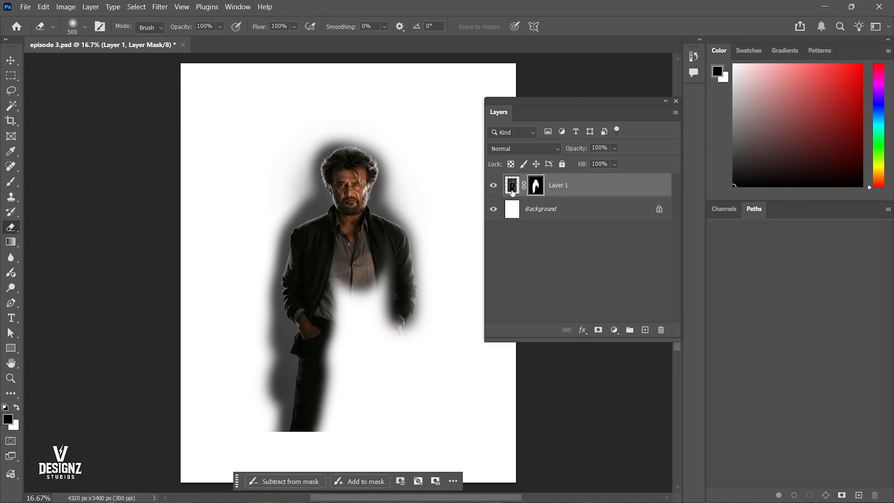
# Undo the erasing on Layer 1's mask and turn the layer's visibility back on.
pyautogui.hotkey('ctrl', 'z')
pyautogui.hotkey('ctrl', 'z')
pyautogui.hotkey('ctrl', 'z')
pyautogui.hotkey('ctrl', 'z')
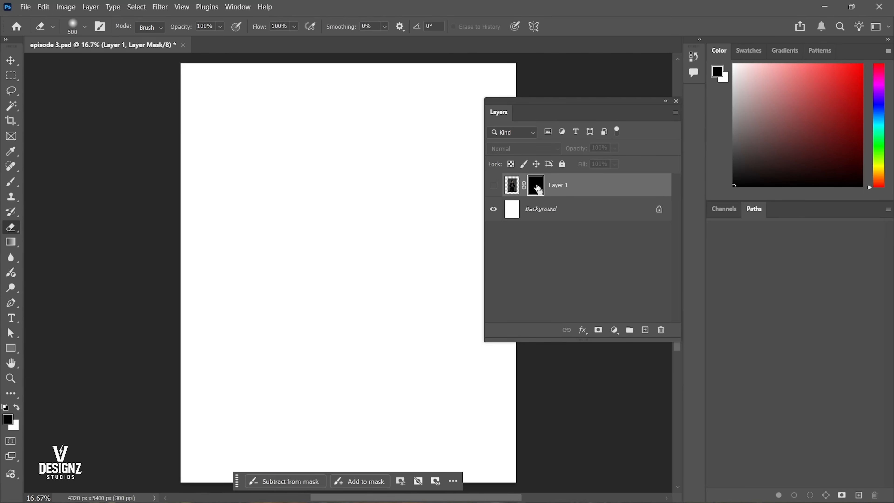
pyautogui.click(493, 185)
# Invert Layer 1's mask to white so the whole photo shows, and delete the layer mask.
pyautogui.hotkey('ctrl', 'i')
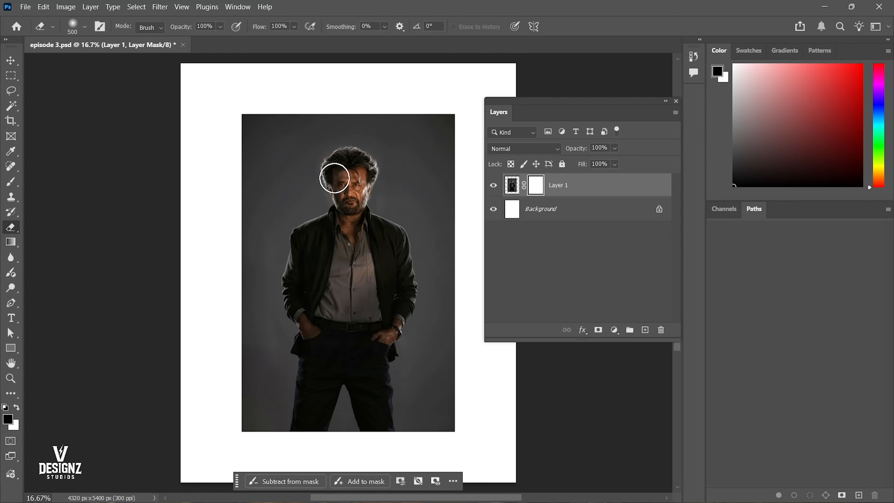
pyautogui.hotkey('ctrl', 'i')
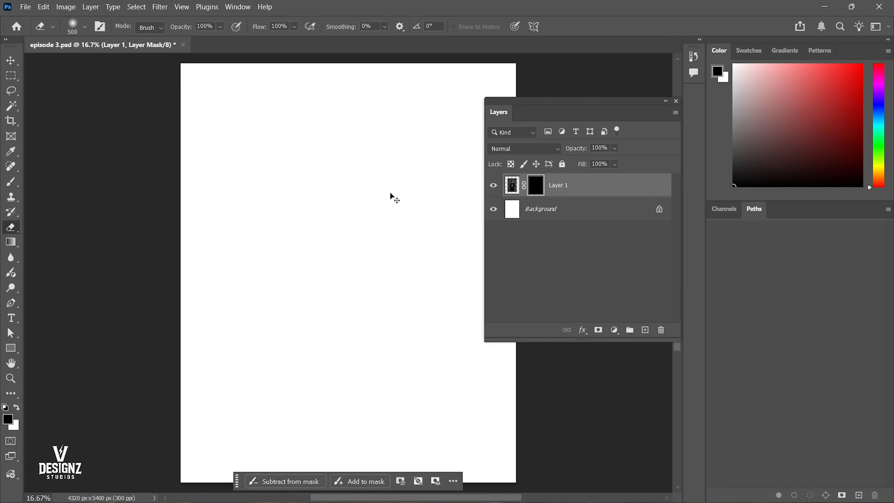
pyautogui.hotkey('ctrl', 'i')
pyautogui.press('v')
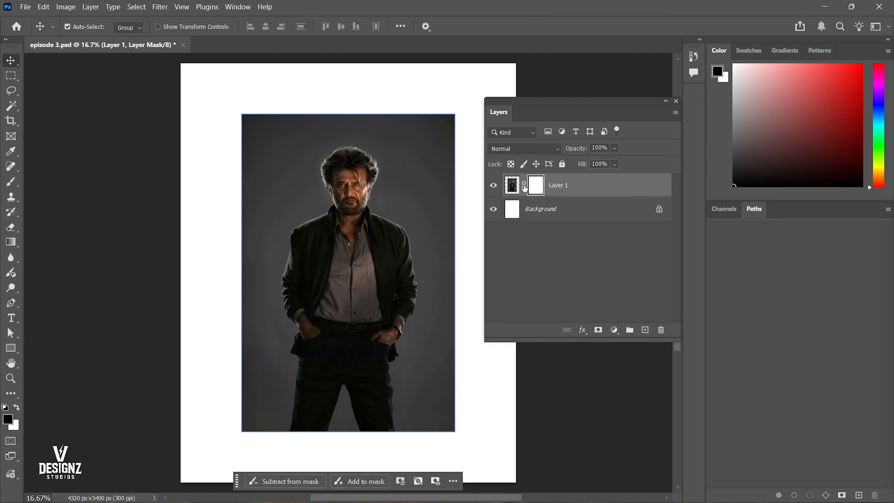
pyautogui.rightClick(535, 185)
pyautogui.click(578, 204)
# Convert Layer 1 to a Smart Object.
pyautogui.rightClick(574, 186)
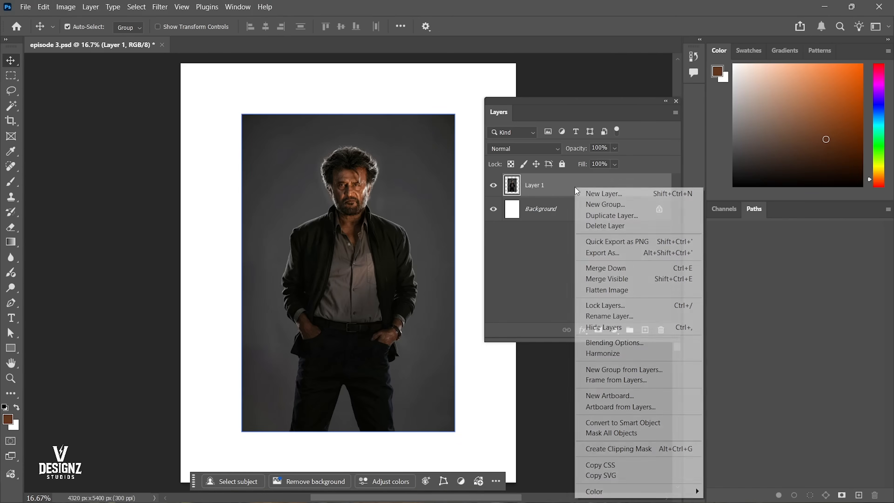
pyautogui.click(513, 243)
pyautogui.rightClick(541, 189)
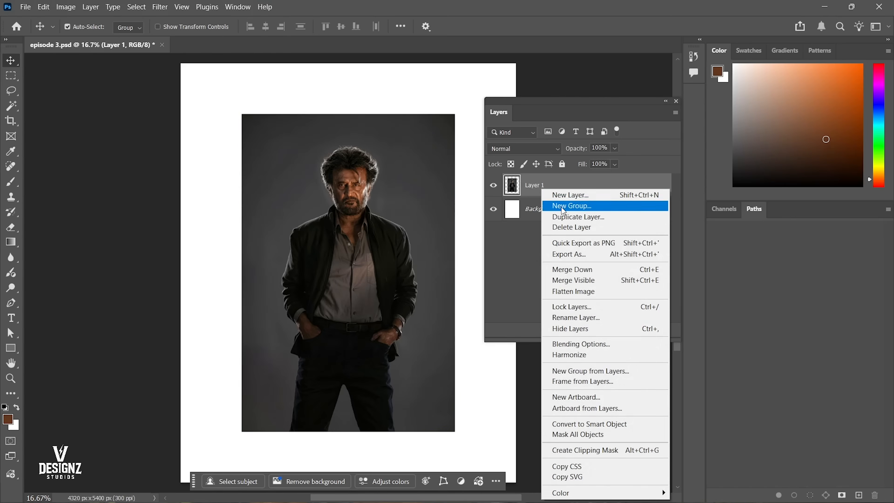
pyautogui.click(625, 424)
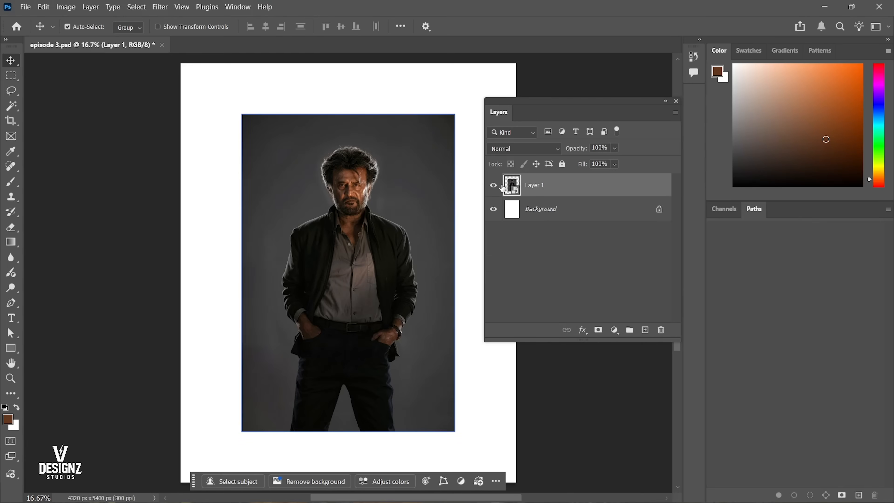
# Toggle Layer 1's visibility repeatedly to examine the canvas with and without the photo.
pyautogui.click(493, 185)
pyautogui.click(493, 185)
pyautogui.click(493, 185)
pyautogui.click(493, 184)
pyautogui.click(493, 184)
pyautogui.click(492, 184)
pyautogui.click(493, 185)
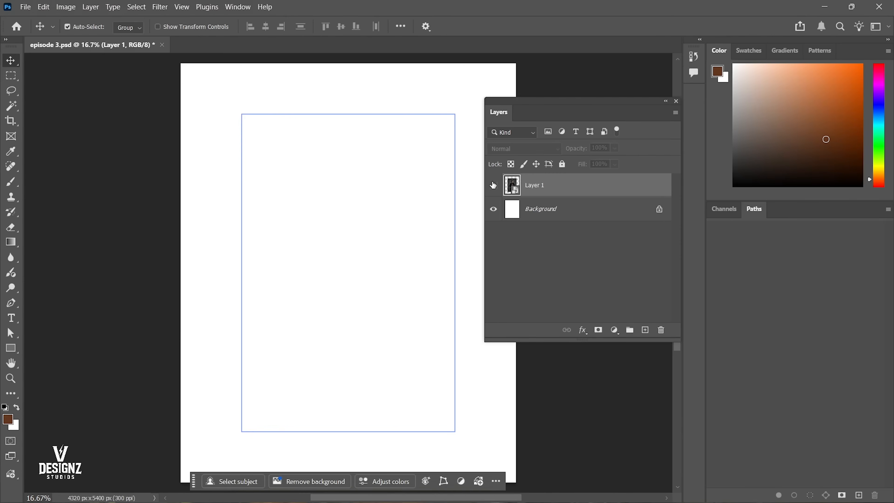
pyautogui.click(493, 185)
pyautogui.click(493, 185)
pyautogui.click(493, 184)
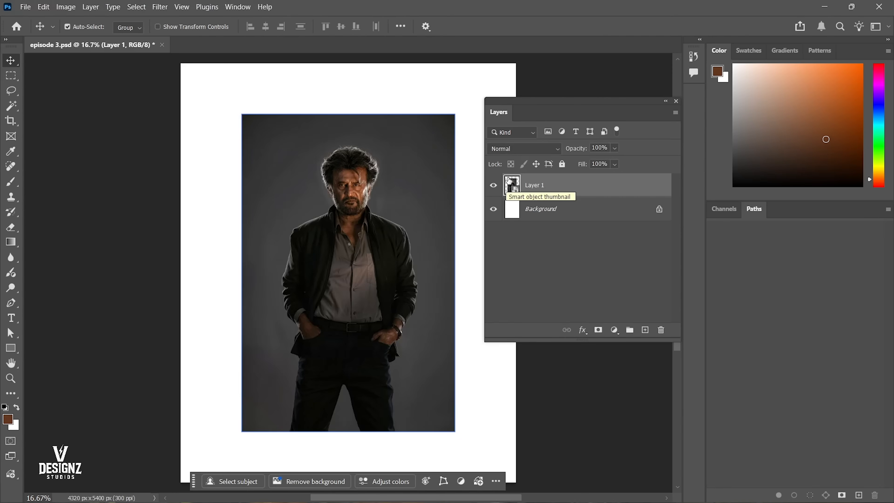
# Open Layer 1's smart object contents in a separate document, examine them and close that document.
pyautogui.doubleClick(507, 184)
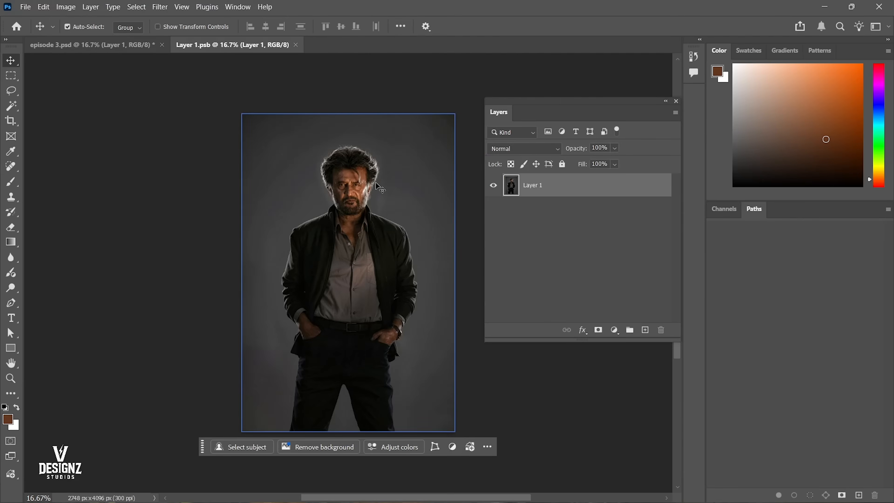
pyautogui.press('ctrl')
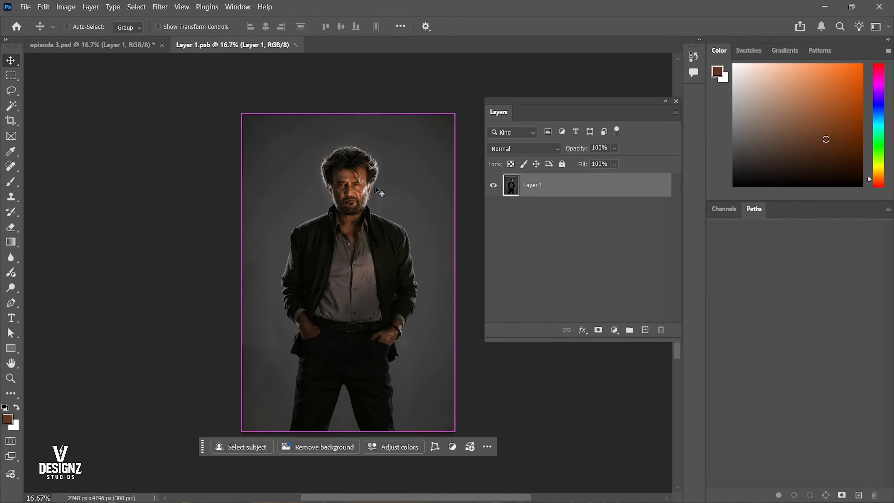
pyautogui.hotkey('ctrl', 'w')
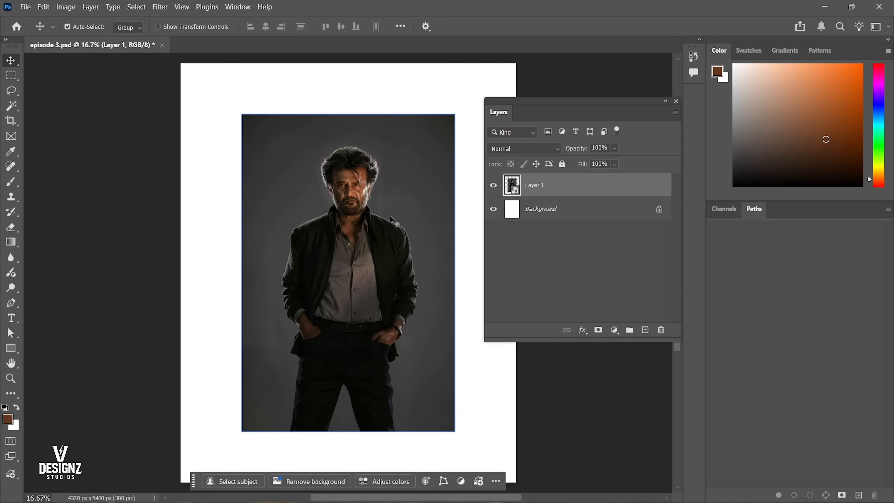
# Hide and show the Layer 1 smart object several times, leaving it visible.
pyautogui.moveTo(339, 172); pyautogui.dragTo(384, 203)
pyautogui.rightClick(384, 203)
pyautogui.click(426, 208)
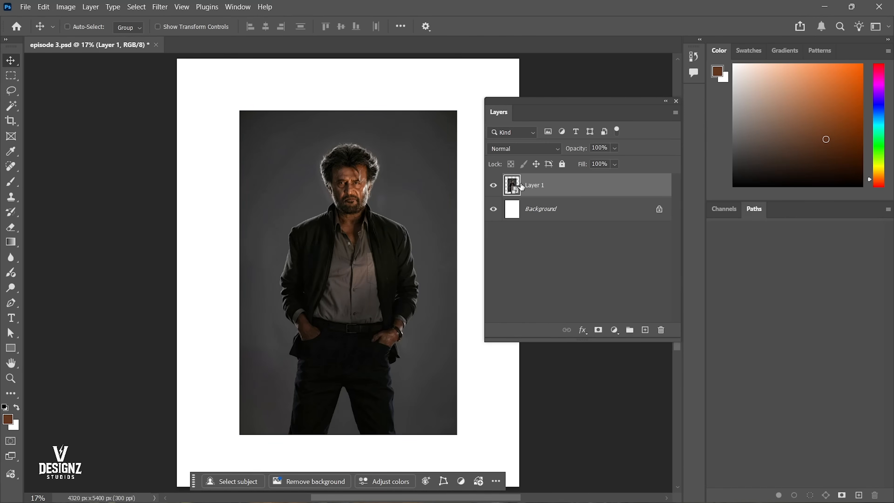
pyautogui.hotkey('ctrl', ',')
pyautogui.hotkey('ctrl', ',')
pyautogui.hotkey('ctrl', ',')
pyautogui.hotkey('ctrl', ',')
pyautogui.hotkey('ctrl', ',')
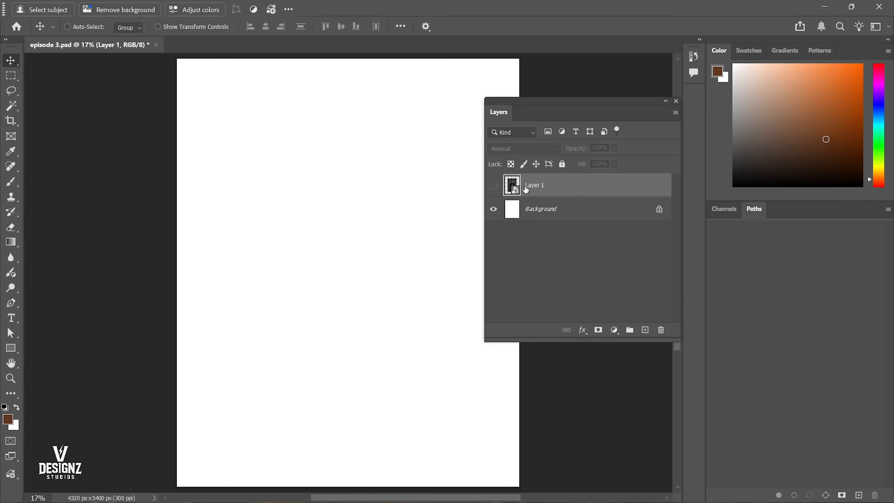
pyautogui.hotkey('ctrl', ',')
pyautogui.hotkey('ctrl', ',')
pyautogui.hotkey('ctrl', ',')
pyautogui.hotkey('ctrl', ',')
pyautogui.hotkey('ctrl', ',')
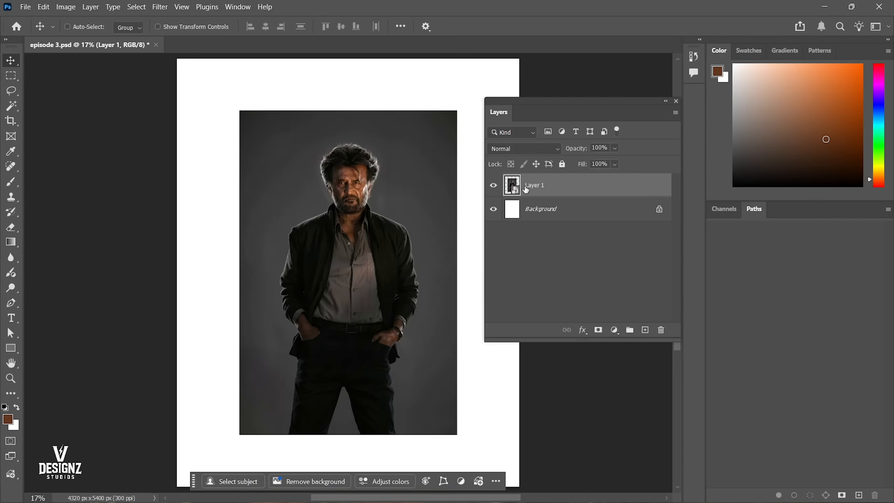
# Undo Layer 1's smart object conversion and duplicate the layer, offsetting the copy down and to the right of the original photo.
pyautogui.moveTo(370, 221); pyautogui.dragTo(354, 194)
pyautogui.hotkey('ctrl', 'z')
pyautogui.hotkey('ctrl', 'j')
pyautogui.moveTo(411, 211); pyautogui.dragTo(473, 247)
# Rename the duplicated layer as smart object.
pyautogui.doubleClick(535, 185)
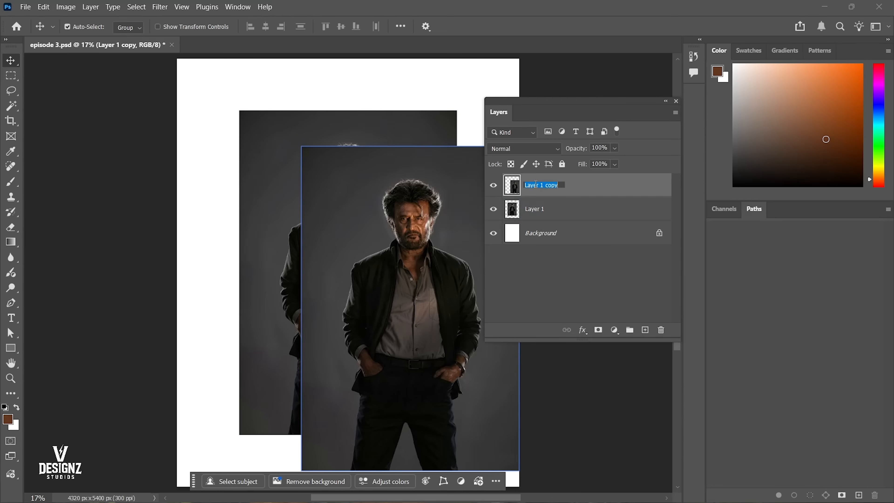
pyautogui.write('smart object')
pyautogui.press('Return')
# Rename Layer 1 as normal.
pyautogui.click(548, 215)
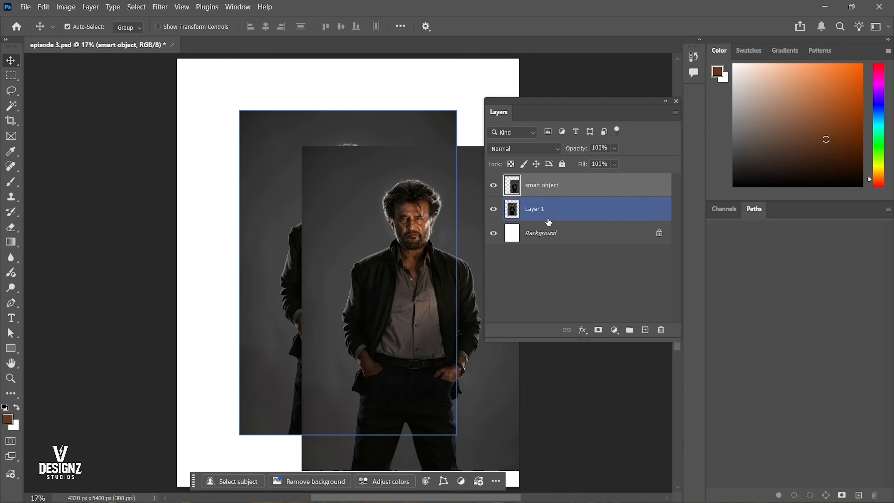
pyautogui.doubleClick(545, 209)
pyautogui.write('noraml')
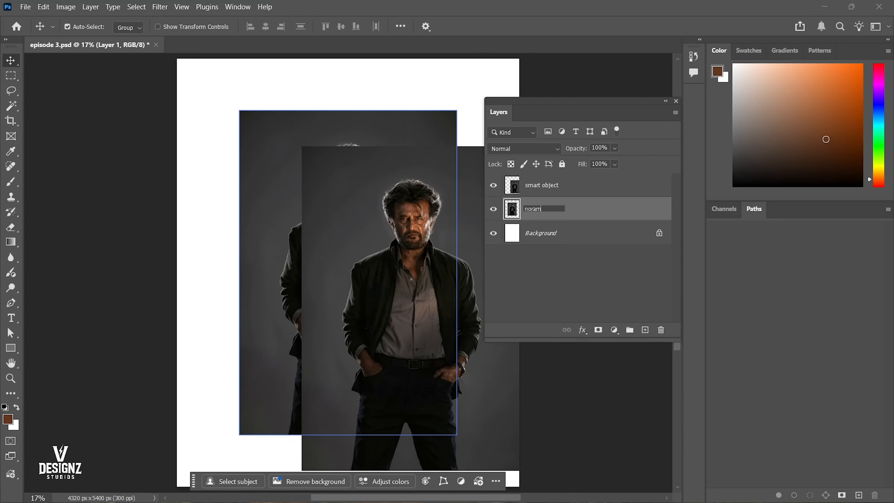
pyautogui.press('Return')
pyautogui.doubleClick(545, 210)
pyautogui.write('normal')
pyautogui.press('Return')
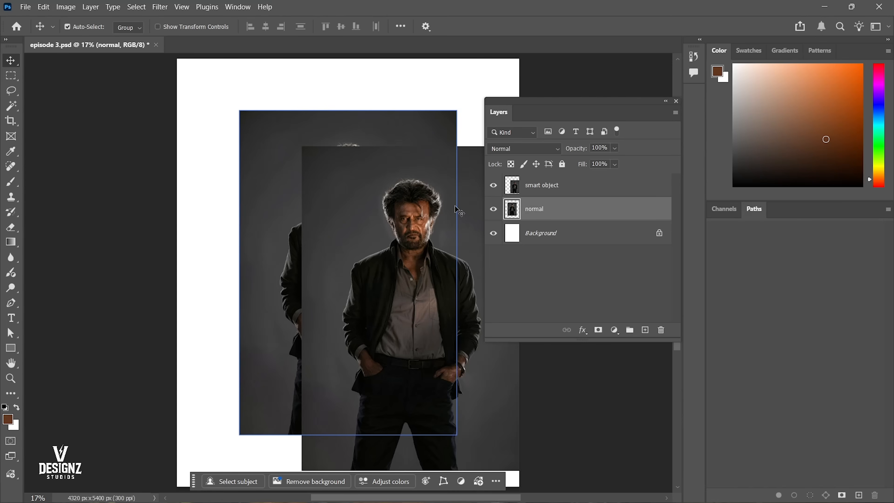
# Move the normal photo to the left and the smart object photo to the right so both figures are visible.
pyautogui.moveTo(243, 204); pyautogui.dragTo(176, 187)
pyautogui.moveTo(399, 246); pyautogui.dragTo(435, 202)
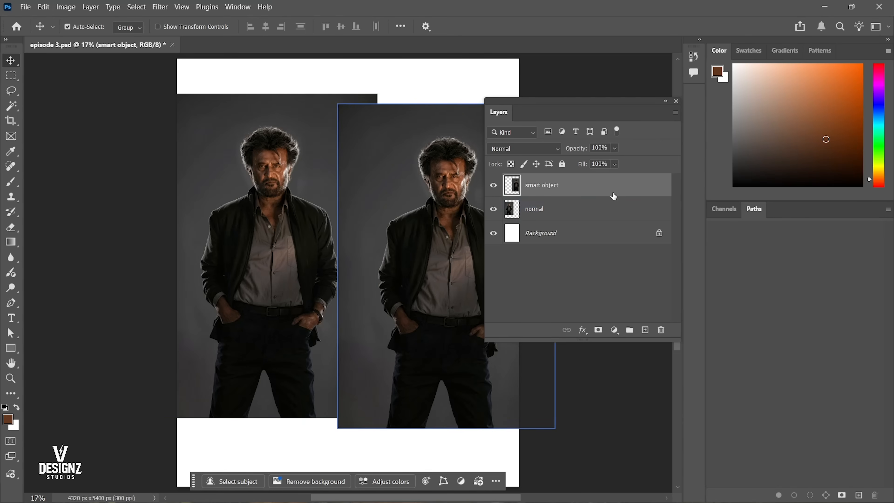
pyautogui.rightClick(583, 181)
pyautogui.click(612, 399)
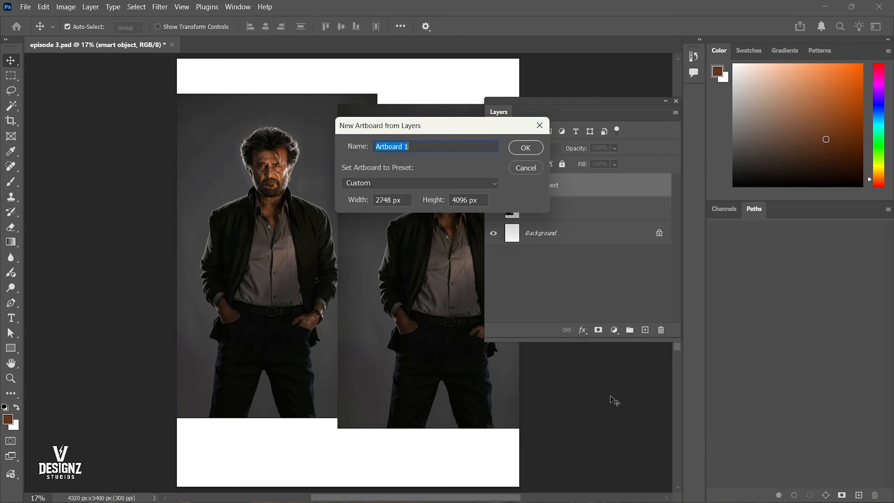
pyautogui.click(524, 168)
# Convert the layer named smart object to a Smart Object.
pyautogui.rightClick(544, 197)
pyautogui.click(546, 184)
pyautogui.rightClick(548, 183)
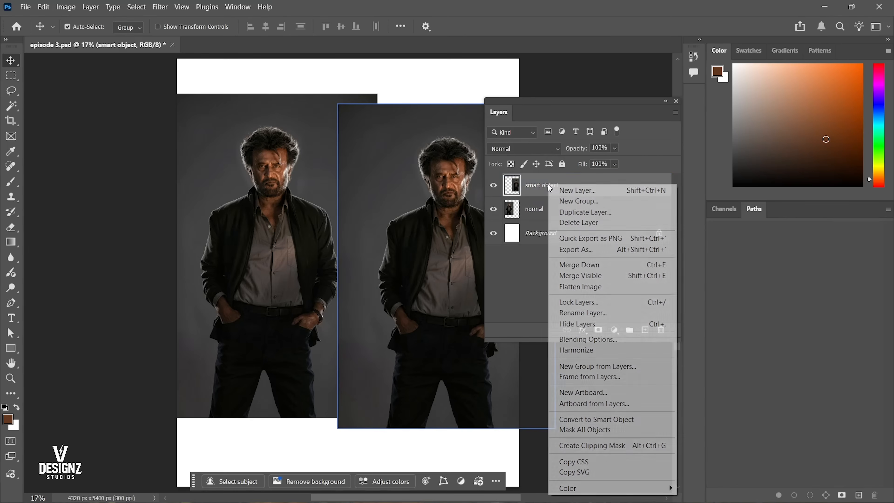
pyautogui.click(593, 419)
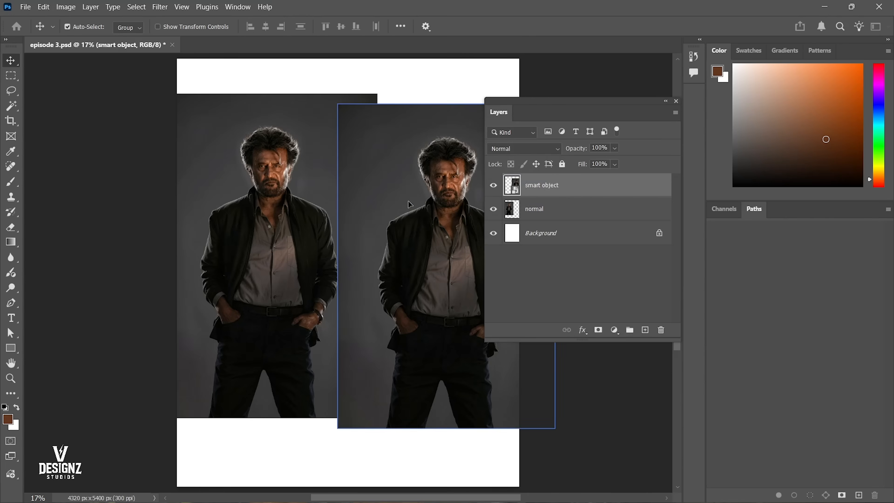
# Shift the smart object photo slightly up and the normal photo slightly down and left on the canvas.
pyautogui.moveTo(412, 222)
pyautogui.mouseDown()
pyautogui.moveTo(418, 187)
pyautogui.moveTo(417, 205)
pyautogui.mouseUp()
pyautogui.moveTo(266, 206)
pyautogui.mouseDown()
pyautogui.moveTo(284, 209)
pyautogui.moveTo(262, 212)
pyautogui.mouseUp()
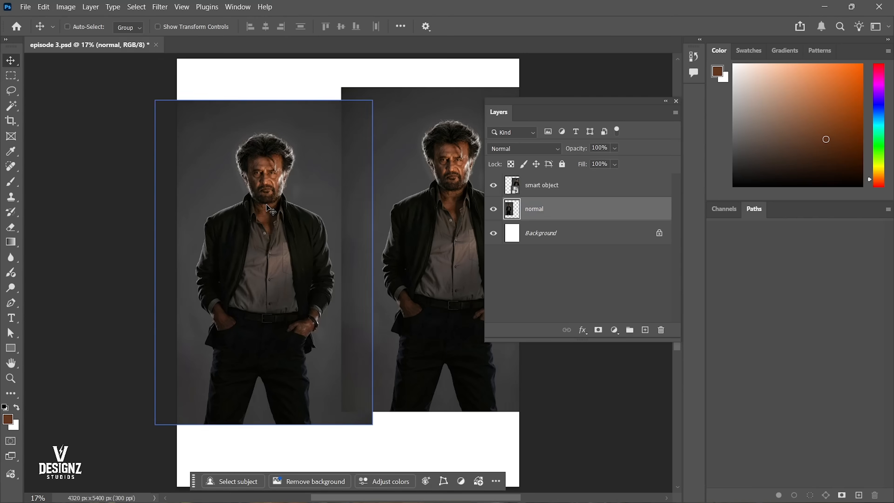
# Undo the last move of the normal photo, then reposition and scale it down to fit beside the smart object photo.
pyautogui.hotkey('ctrl', 'z')
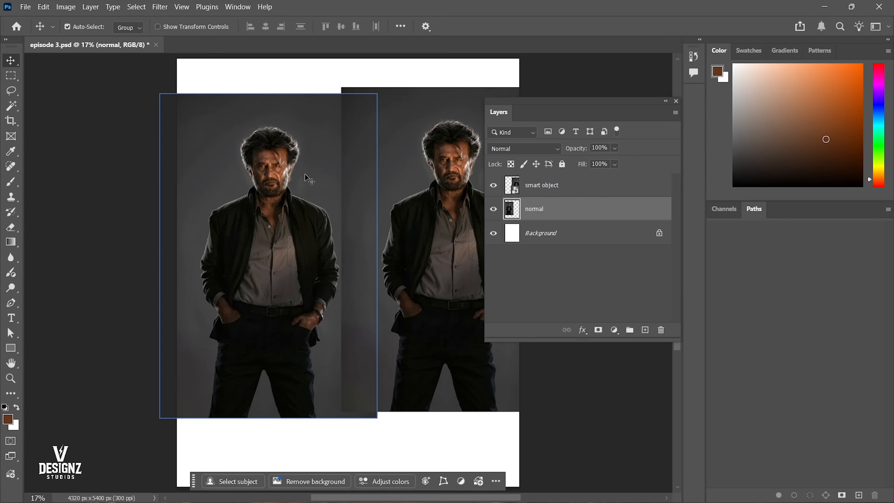
pyautogui.moveTo(279, 236); pyautogui.dragTo(269, 215)
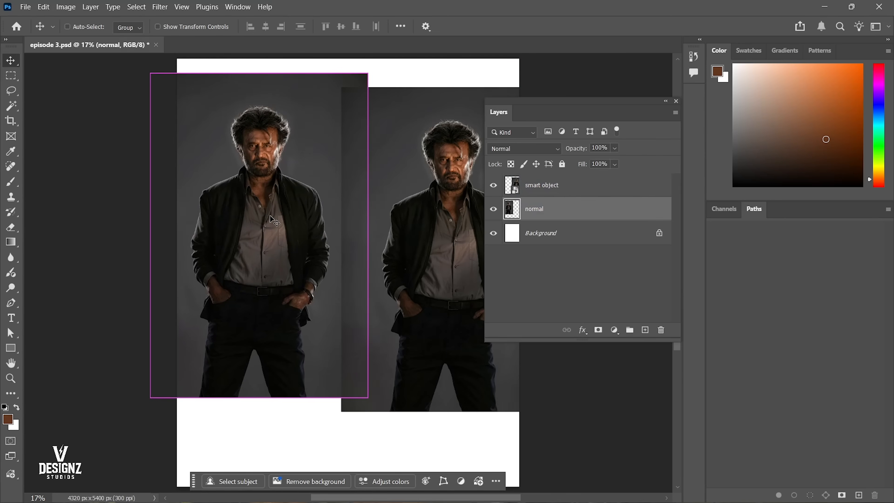
pyautogui.hotkey('ctrl', 't')
pyautogui.moveTo(258, 68); pyautogui.dragTo(275, 192)
pyautogui.press('Return')
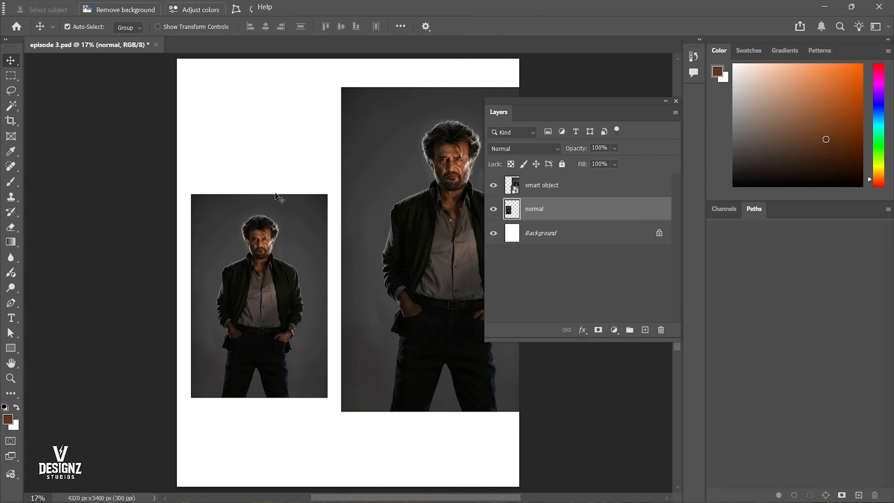
# Scale the smart object photo down to the normal photo's size and place it level beside that photo.
pyautogui.keyDown('ctrl'); pyautogui.click(388, 193); pyautogui.keyUp('ctrl')
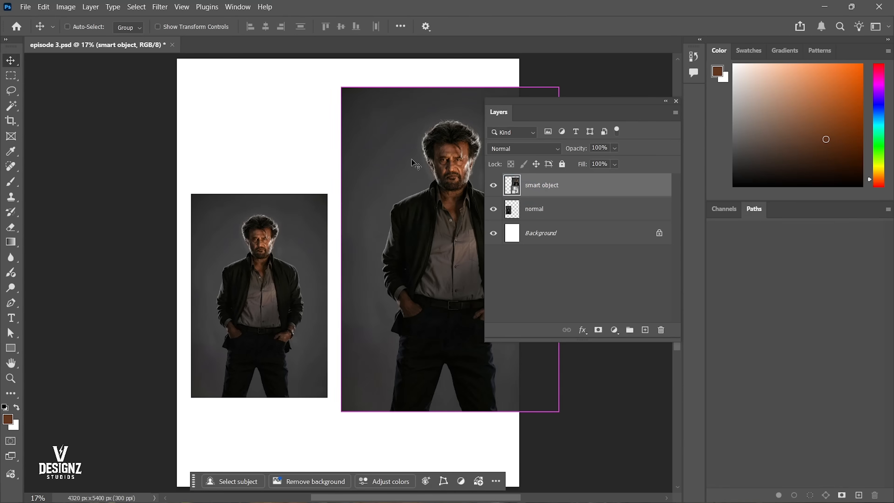
pyautogui.hotkey('ctrl', 't')
pyautogui.moveTo(452, 172); pyautogui.dragTo(451, 159)
pyautogui.moveTo(451, 73); pyautogui.dragTo(436, 192)
pyautogui.moveTo(428, 243); pyautogui.dragTo(389, 240)
pyautogui.press('Return')
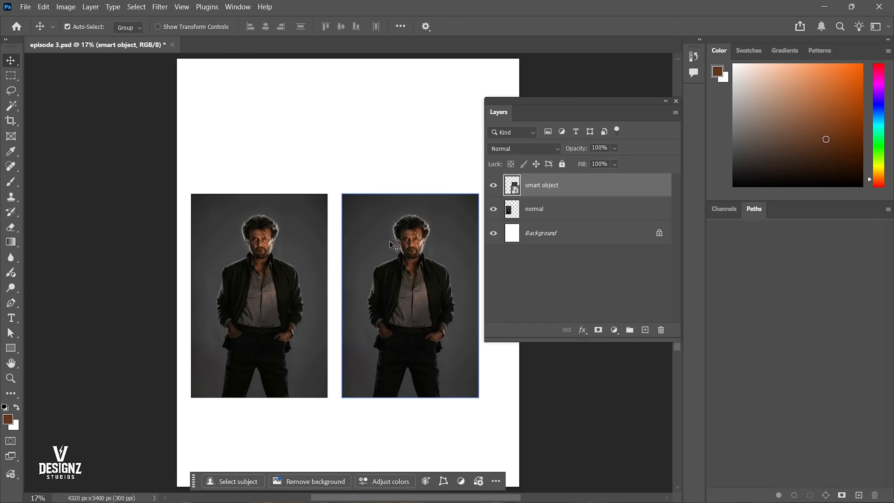
# Scale the normal photo up proportionally to 232.40% so it reaches the top of the canvas.
pyautogui.click(247, 270)
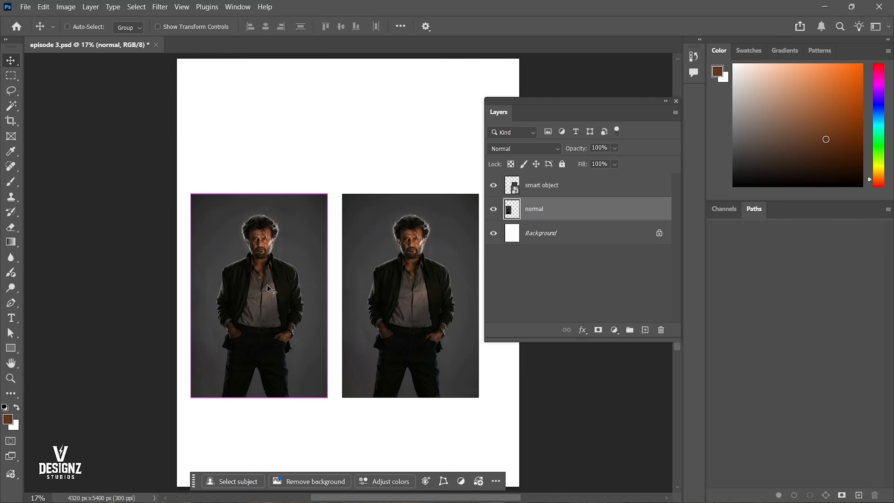
pyautogui.hotkey('ctrl', 't')
pyautogui.moveTo(259, 192); pyautogui.dragTo(284, 53)
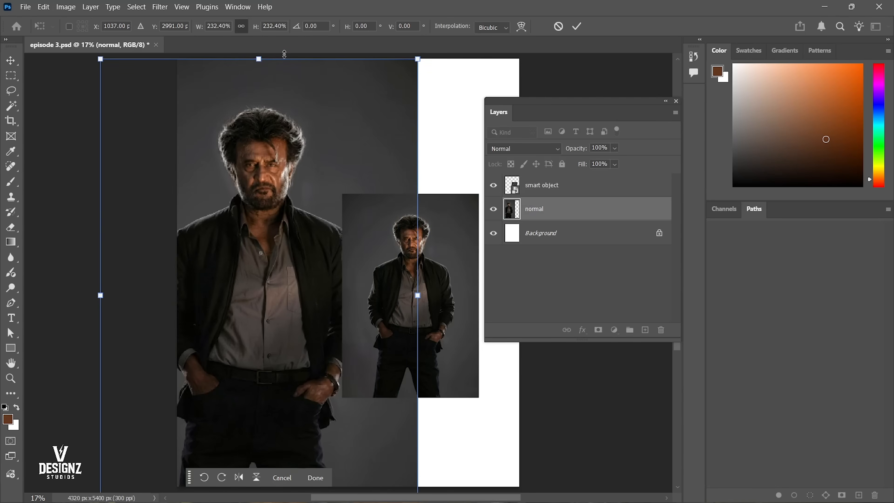
pyautogui.press('Return')
# Scale the smart object photo up proportionally to 146.05% so it reaches the top of the canvas.
pyautogui.keyDown('ctrl'); pyautogui.click(413, 244); pyautogui.keyUp('ctrl')
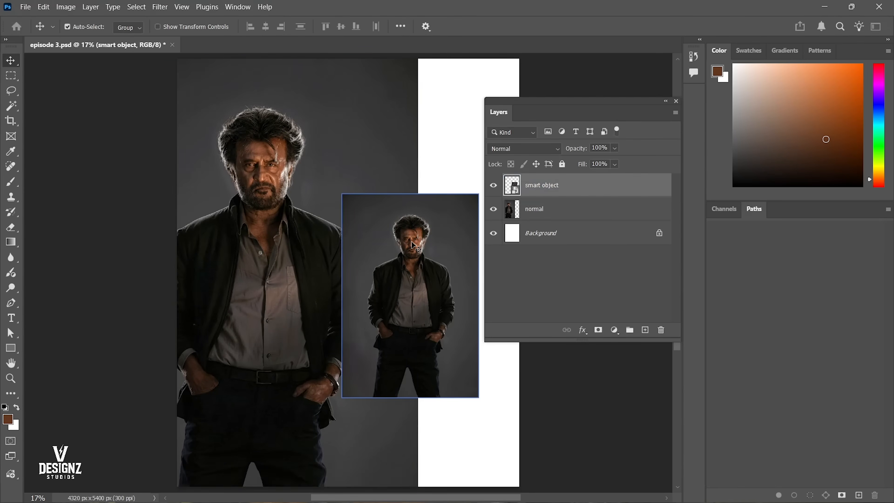
pyautogui.hotkey('ctrl', 't')
pyautogui.moveTo(410, 194); pyautogui.dragTo(412, 55)
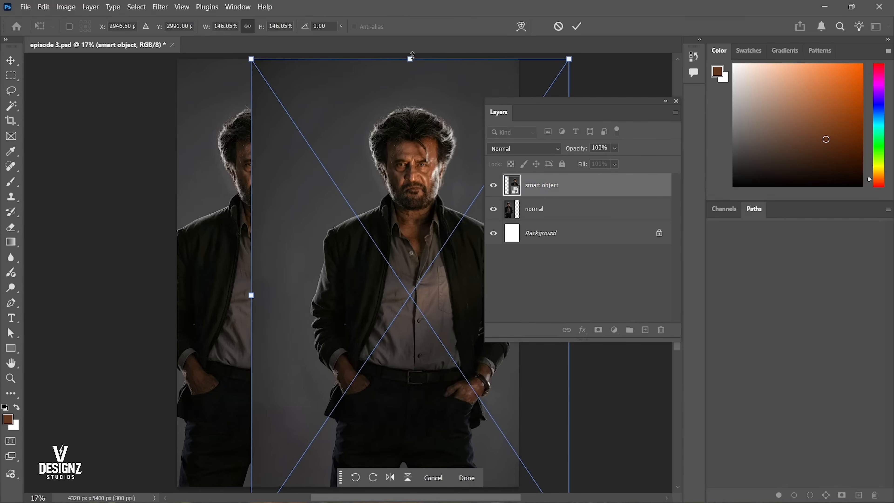
pyautogui.press('Return')
# Add a black layer mask to the smart object layer and erase over the right half with a 1900 px soft eraser to reveal the second figure.
pyautogui.click(546, 216)
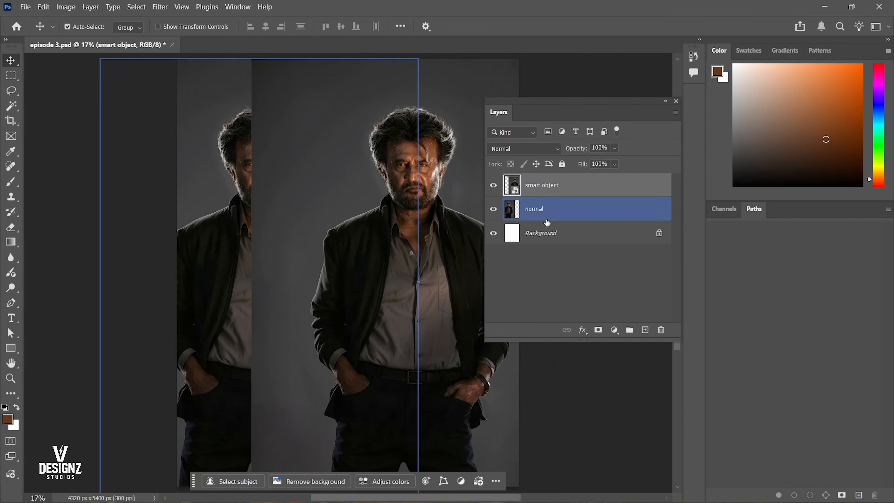
pyautogui.click(596, 278)
pyautogui.keyDown('alt'); pyautogui.click(598, 330); pyautogui.keyUp('alt')
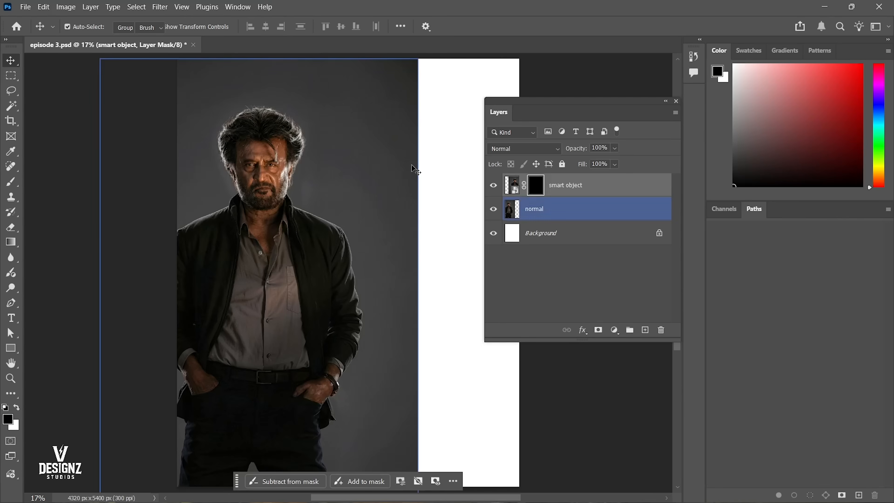
pyautogui.press('e')
pyautogui.press(']')
pyautogui.press(']')
pyautogui.press(']')
pyautogui.press(']')
pyautogui.press(']')
pyautogui.press(']')
pyautogui.press(']')
pyautogui.press(']')
pyautogui.press(']')
pyautogui.press(']')
pyautogui.press(']')
pyautogui.press(']')
pyautogui.press(']')
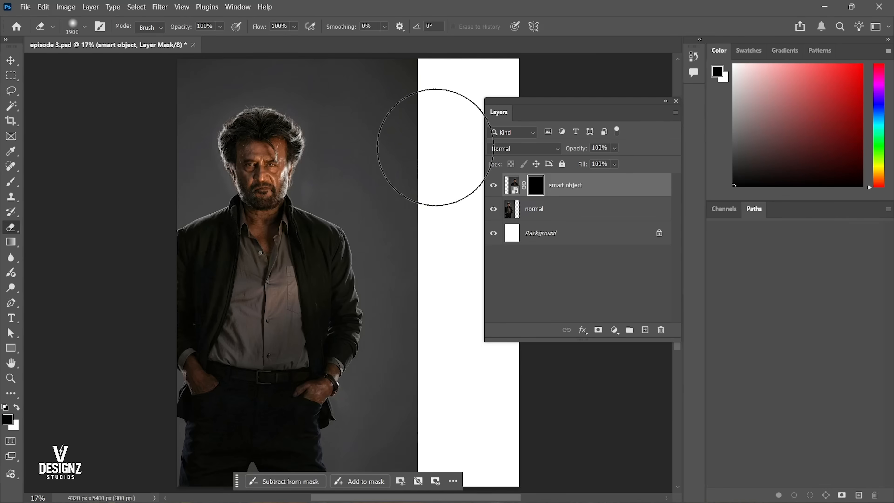
pyautogui.moveTo(449, 100)
pyautogui.mouseDown()
pyautogui.moveTo(459, 70)
pyautogui.moveTo(435, 329)
pyautogui.moveTo(438, 155)
pyautogui.moveTo(458, 404)
pyautogui.moveTo(468, 81)
pyautogui.moveTo(499, 85)
pyautogui.moveTo(495, 131)
pyautogui.mouseUp()
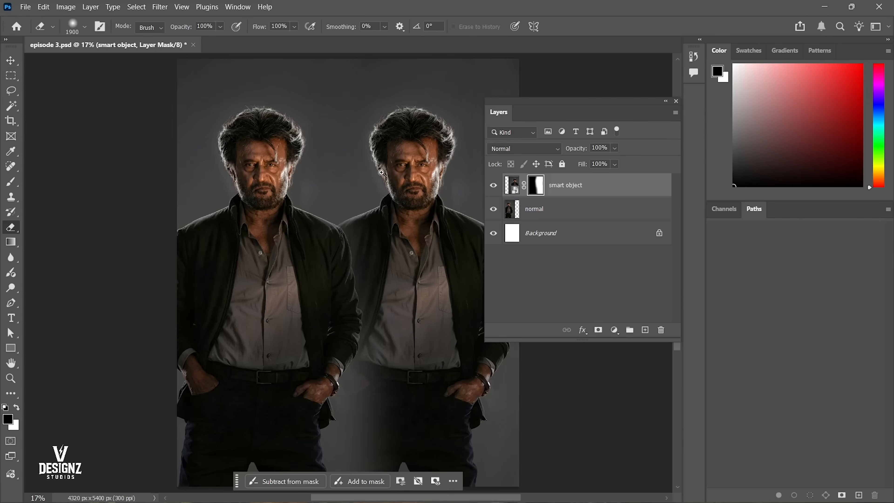
# Reset the Essentials workspace to its default panel layout.
pyautogui.scroll(5, 382, 172)
pyautogui.press('v')
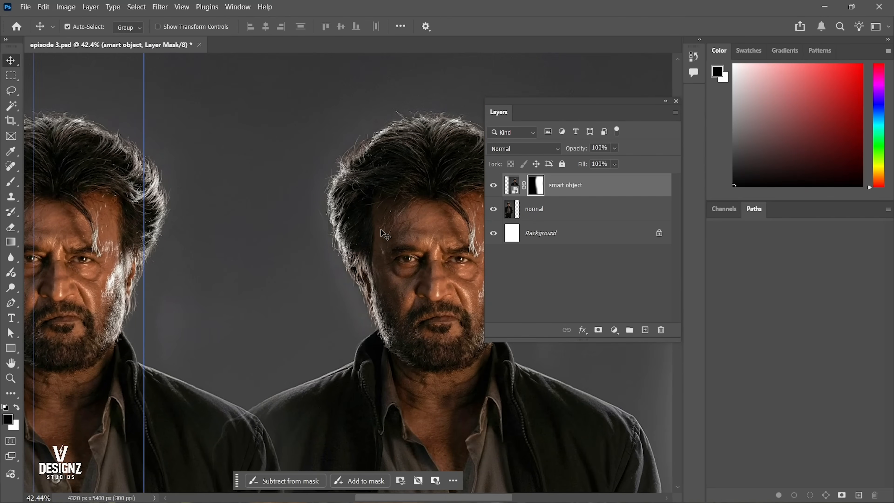
pyautogui.hotkey('ctrl', ';')
pyautogui.click(229, 7)
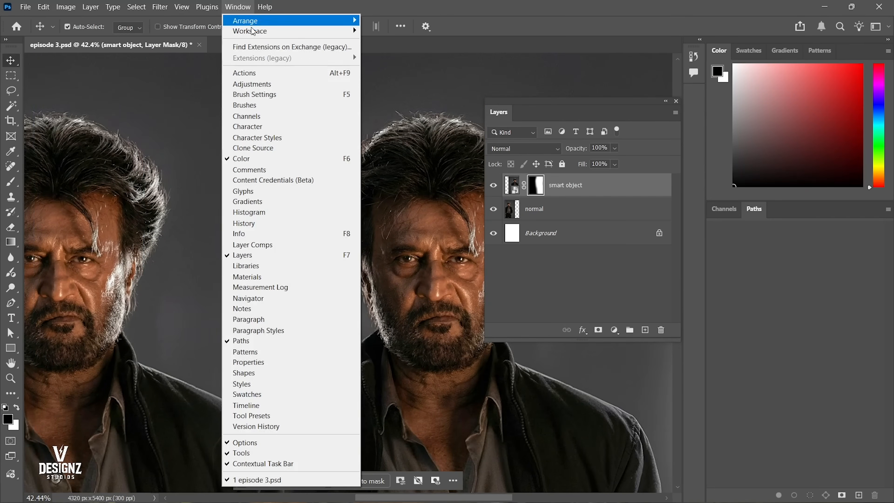
pyautogui.moveTo(267, 31)
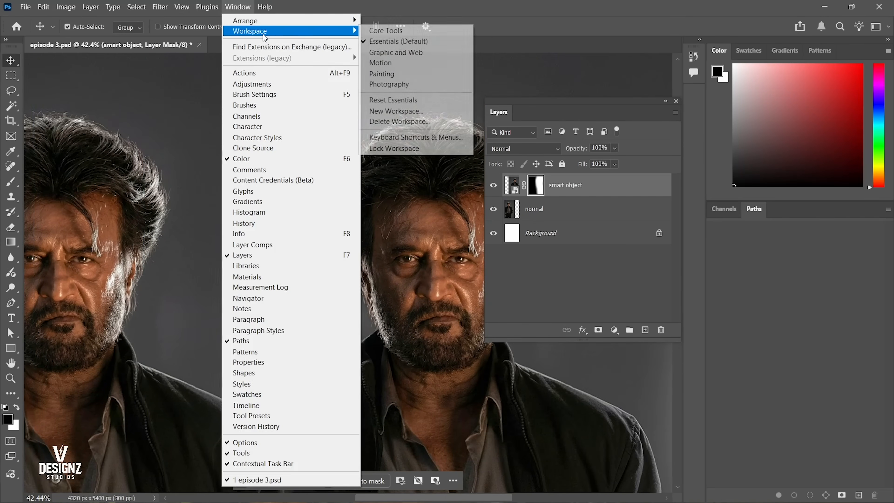
pyautogui.click(424, 100)
# Compare the two faces side by side at close zoom, undoing any accidental move of the smart object photo.
pyautogui.moveTo(425, 238); pyautogui.dragTo(556, 195)
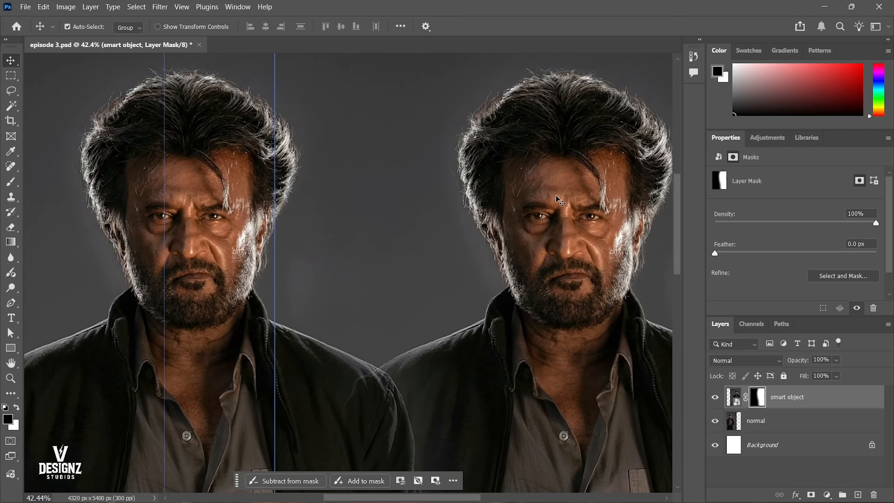
pyautogui.click(288, 244)
pyautogui.moveTo(201, 214); pyautogui.dragTo(229, 228)
pyautogui.moveTo(233, 233); pyautogui.dragTo(202, 257)
pyautogui.moveTo(544, 227); pyautogui.dragTo(422, 211)
pyautogui.hotkey('ctrl', 'z')
pyautogui.scroll(2, 398, 196)
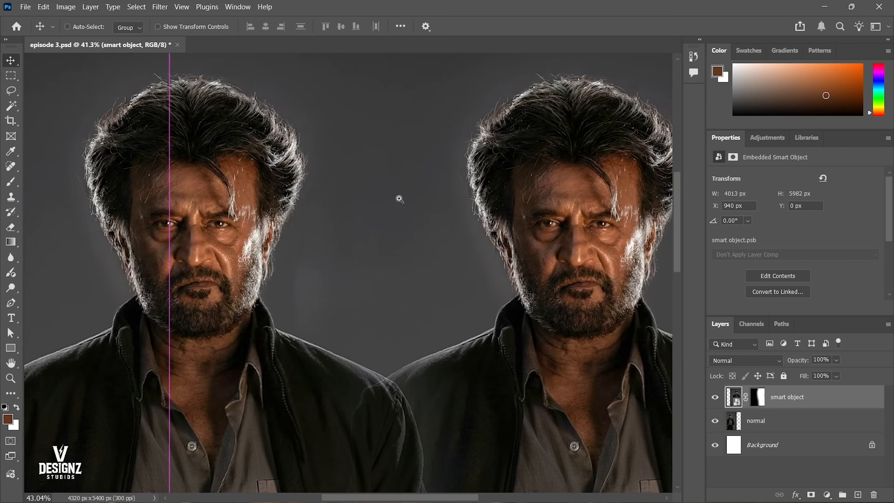
pyautogui.click(182, 219)
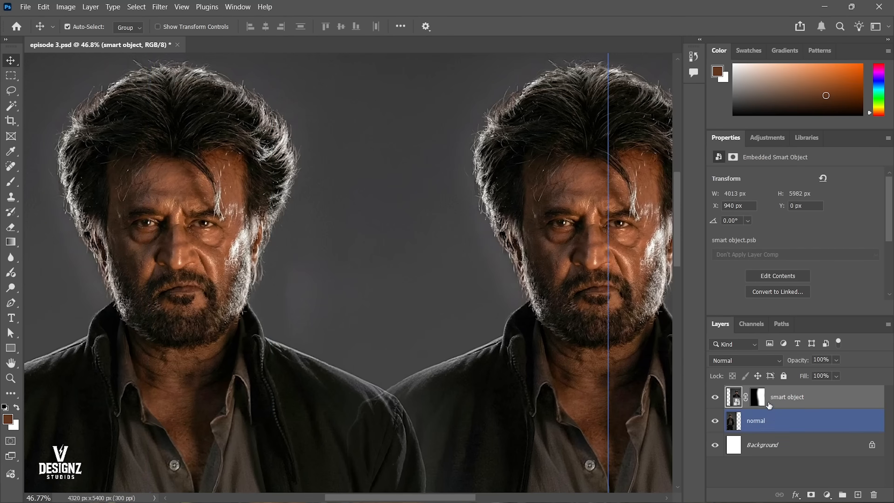
# Fill the smart object's layer mask with white, and fill a full-height rectangular strip over the right-hand figure with black.
pyautogui.click(759, 397)
pyautogui.hotkey('ctrl', 'BackSpace')
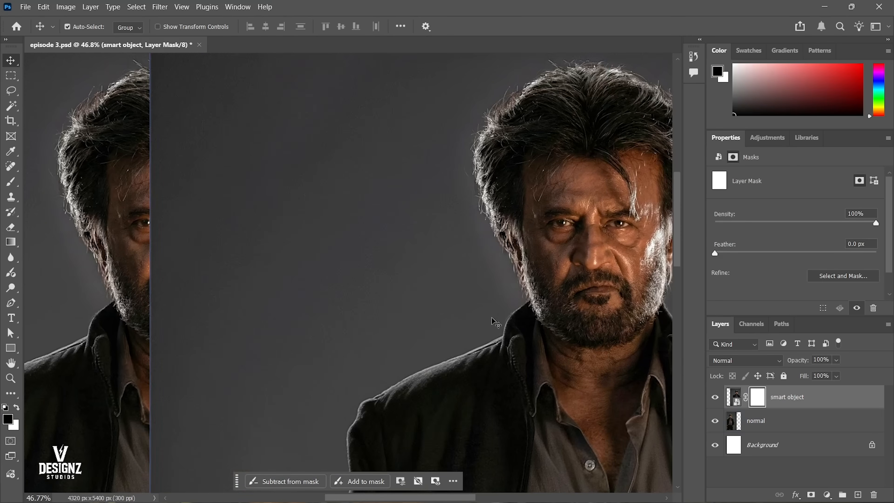
pyautogui.moveTo(496, 320); pyautogui.dragTo(422, 317)
pyautogui.press('m')
pyautogui.moveTo(468, 156); pyautogui.dragTo(544, 435)
pyautogui.hotkey('alt', 'BackSpace')
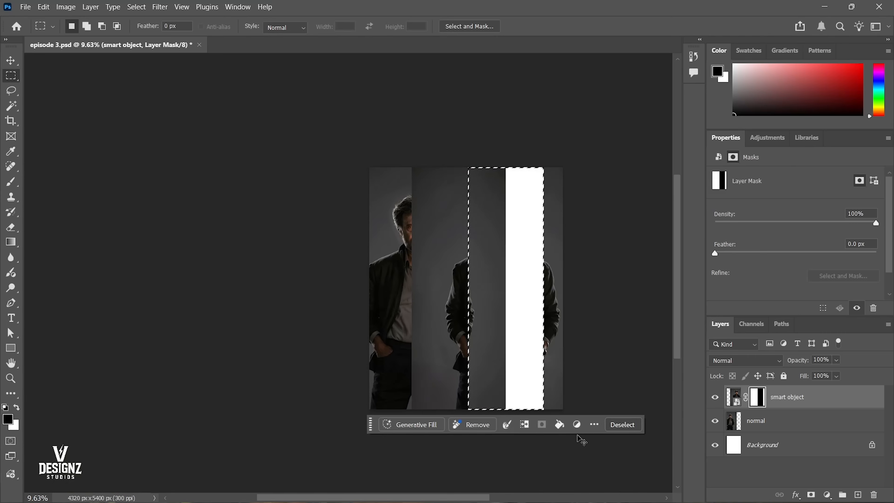
# Redo the black strip fill on the smart object's mask, deselect, and invert the mask so only the strip shows.
pyautogui.hotkey('ctrl', 'z')
pyautogui.hotkey('alt', 'BackSpace')
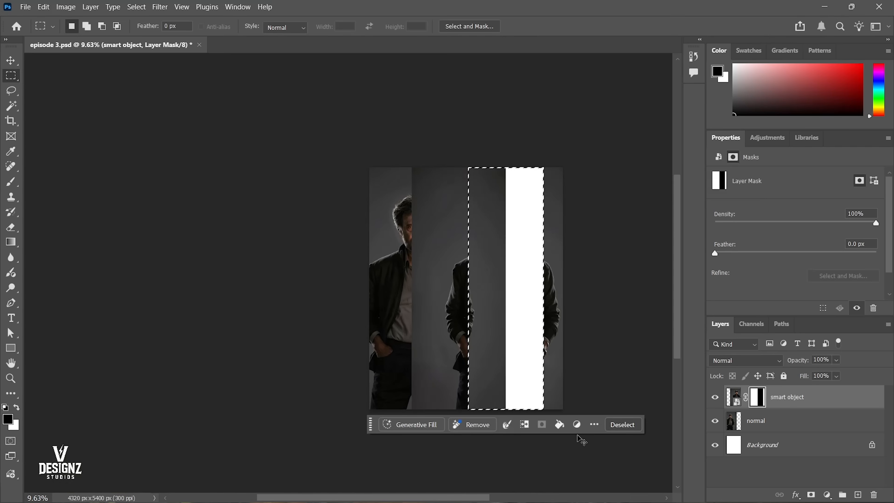
pyautogui.hotkey('ctrl', 'd')
pyautogui.hotkey('ctrl', 'i')
# Move the smart object photo together with its mask 633 px to the left, keeping its height on the canvas.
pyautogui.scroll(6, 467, 254)
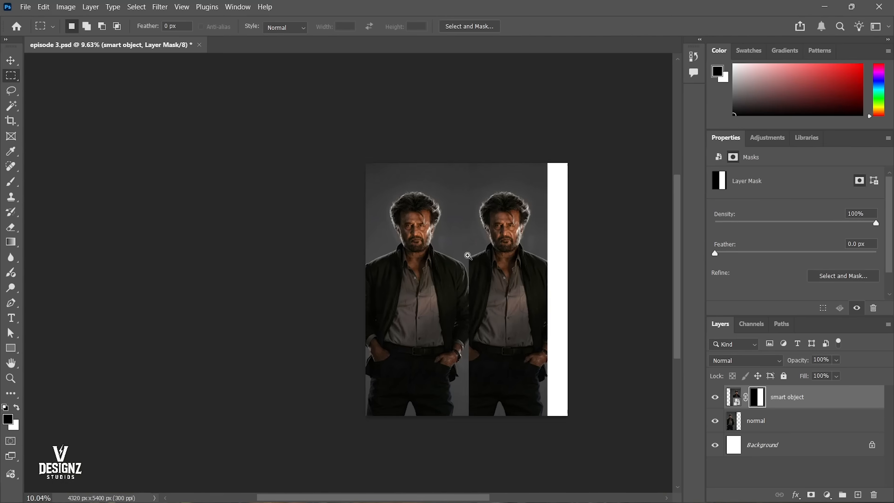
pyautogui.moveTo(503, 184); pyautogui.dragTo(500, 211)
pyautogui.press('v')
pyautogui.moveTo(567, 202); pyautogui.dragTo(503, 194)
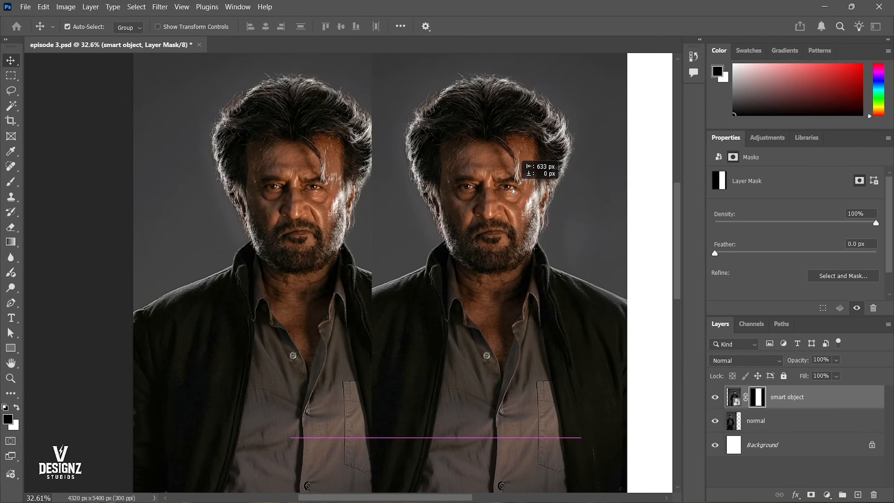
# Examine the normal face and the smart object's eyes, nose and skin texture at high magnification for sharpness.
pyautogui.scroll(3, 458, 114)
pyautogui.scroll(2, 459, 114)
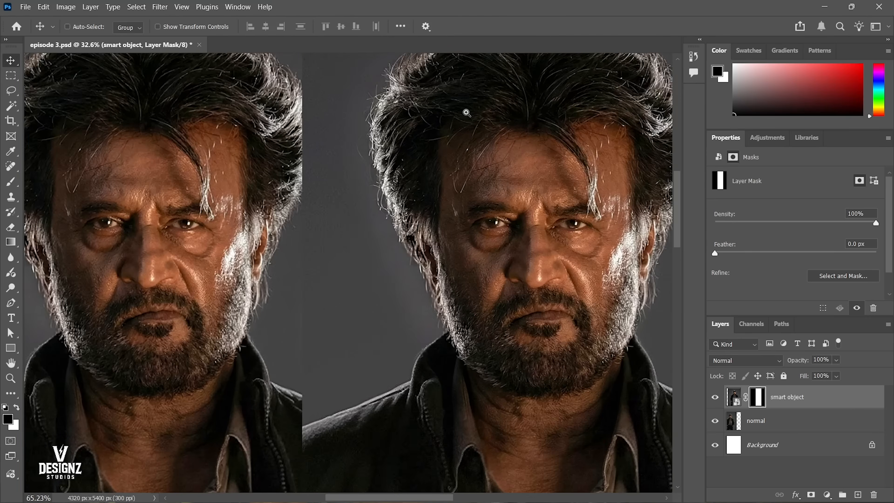
pyautogui.moveTo(485, 184); pyautogui.dragTo(503, 200)
pyautogui.moveTo(149, 249); pyautogui.dragTo(157, 230)
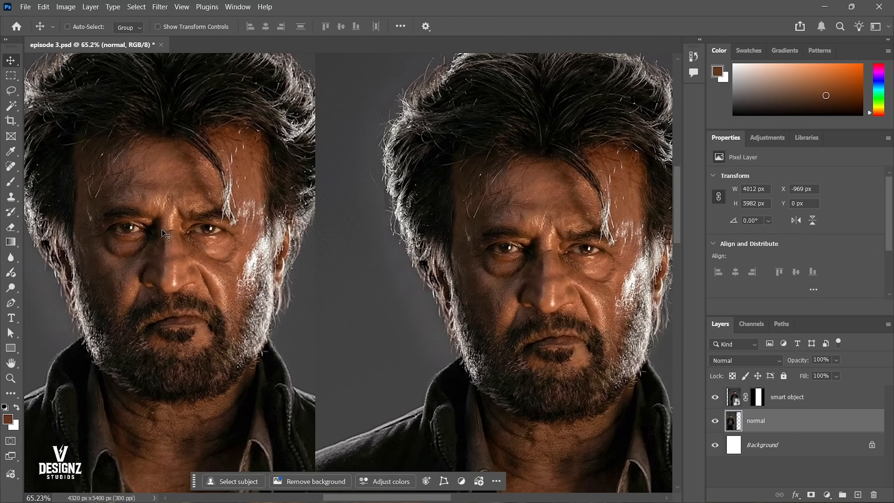
pyautogui.click(514, 296)
pyautogui.scroll(5, 539, 256)
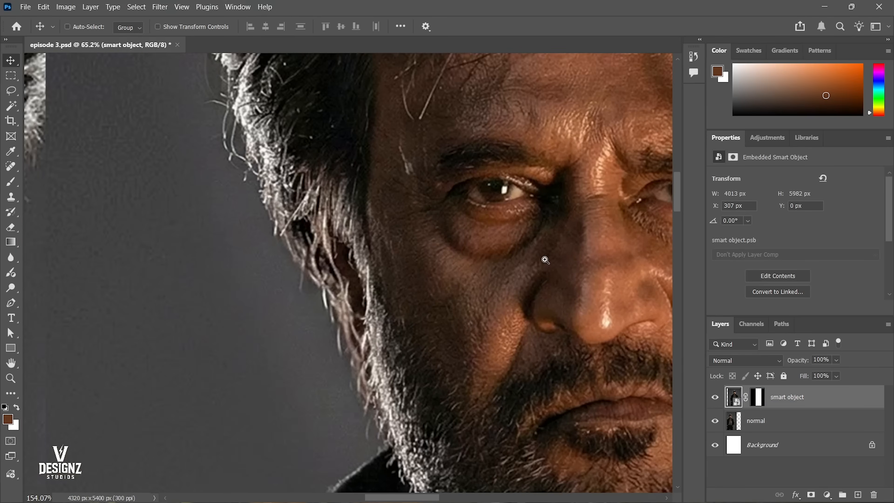
pyautogui.scroll(-3, 419, 261)
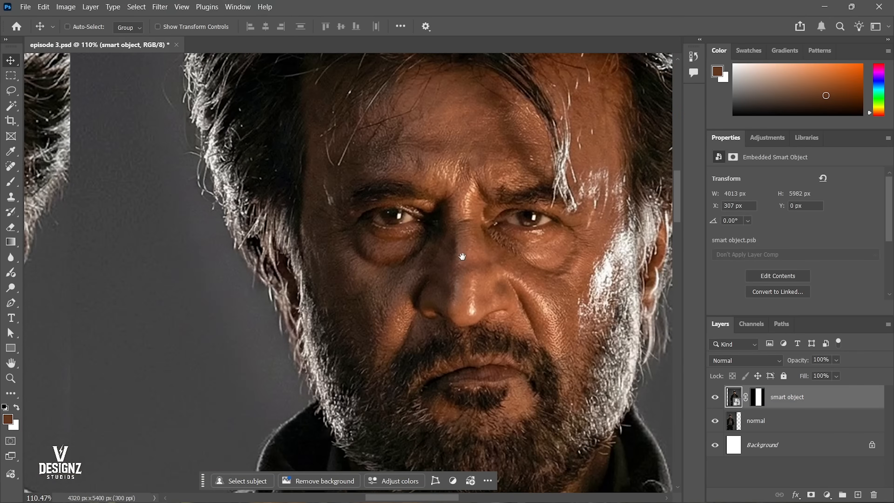
pyautogui.scroll(-2, 461, 250)
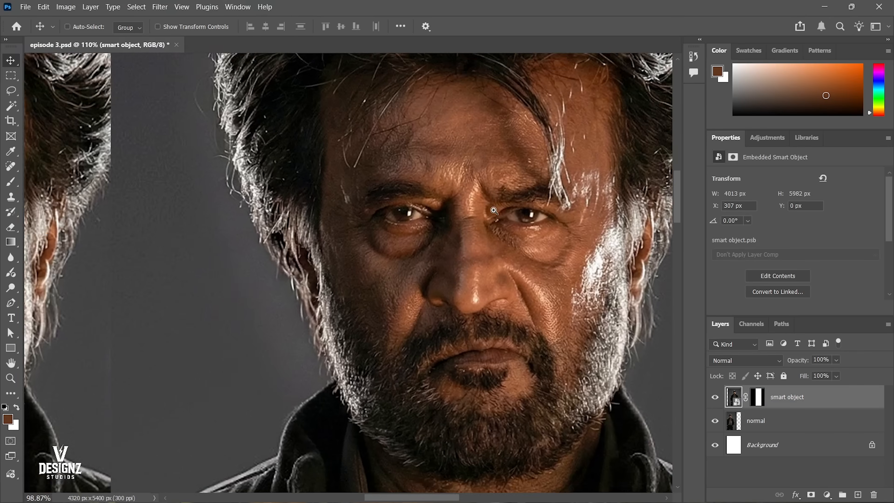
pyautogui.scroll(8, 489, 202)
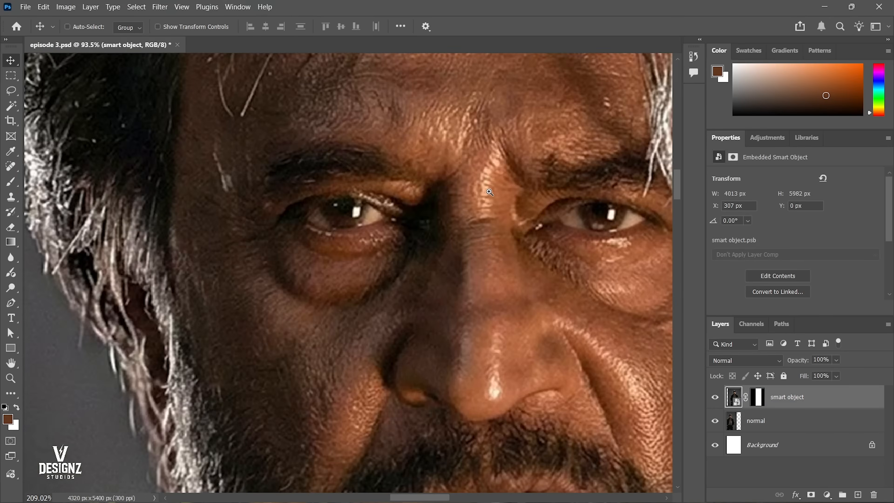
pyautogui.scroll(-3, 482, 194)
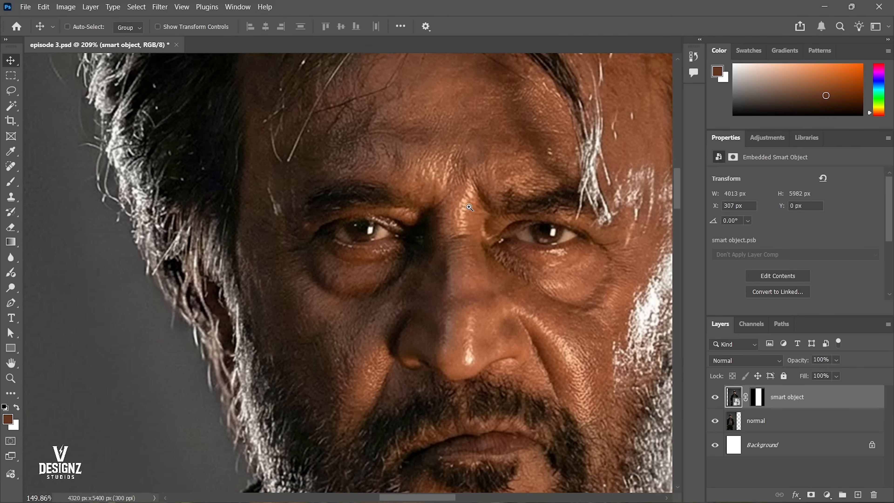
# Compare fine detail around the eyes between the normal photo and the smart object photo.
pyautogui.moveTo(493, 188); pyautogui.dragTo(479, 241)
pyautogui.moveTo(365, 247); pyautogui.dragTo(456, 224)
pyautogui.moveTo(245, 289); pyautogui.dragTo(263, 244)
pyautogui.moveTo(332, 182); pyautogui.dragTo(349, 323)
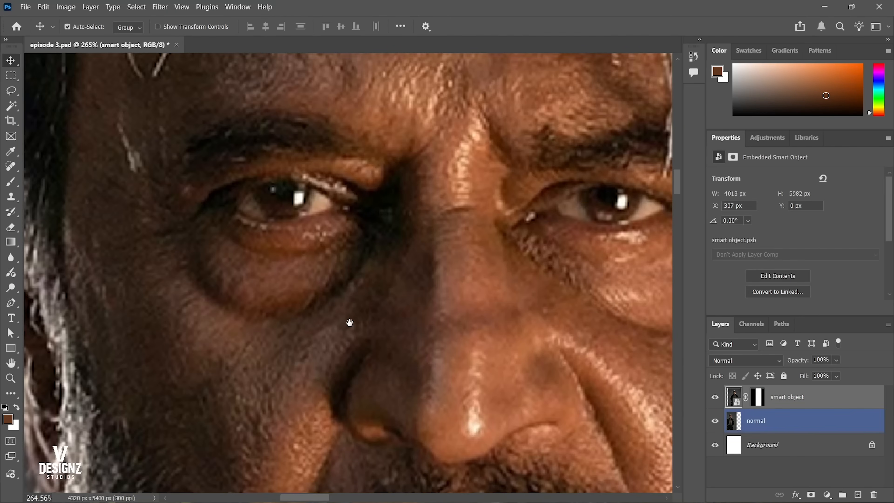
pyautogui.moveTo(473, 218); pyautogui.dragTo(366, 231)
pyautogui.moveTo(423, 192); pyautogui.dragTo(442, 250)
pyautogui.moveTo(468, 187); pyautogui.dragTo(425, 192)
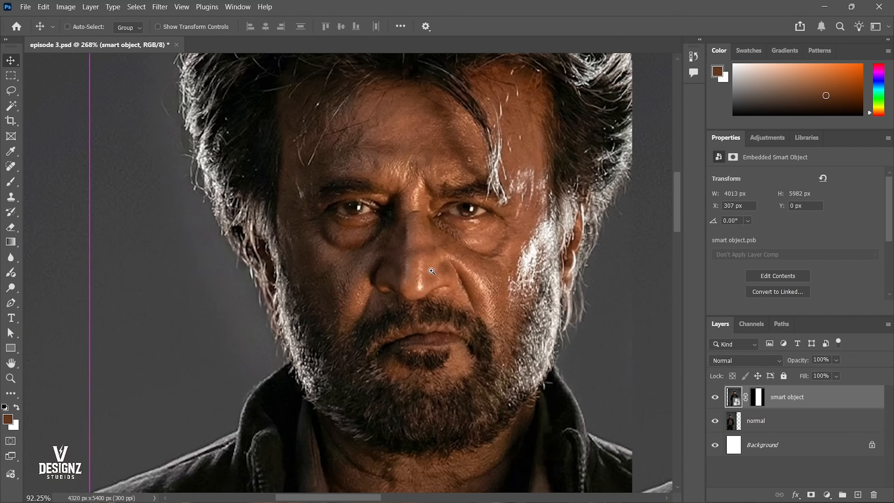
# Move the smart object photo further left to X -163 px, keeping Y at 0 px.
pyautogui.moveTo(500, 258); pyautogui.dragTo(330, 254)
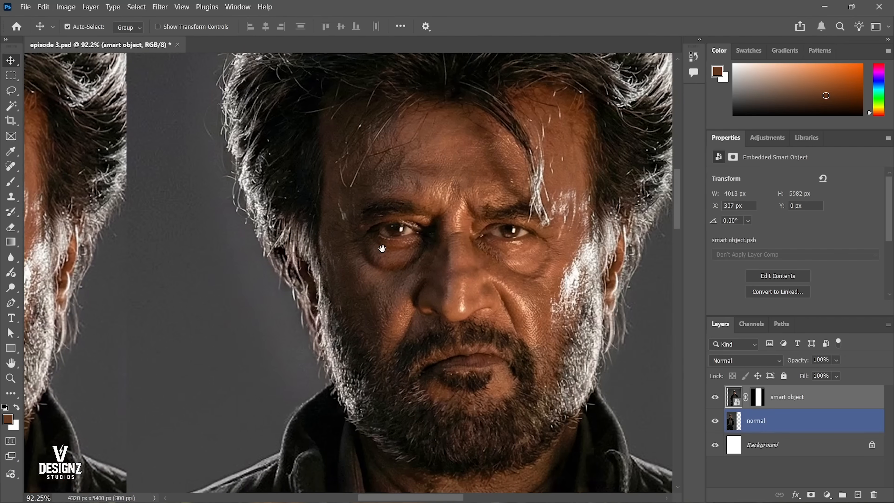
pyautogui.moveTo(437, 233); pyautogui.dragTo(295, 254)
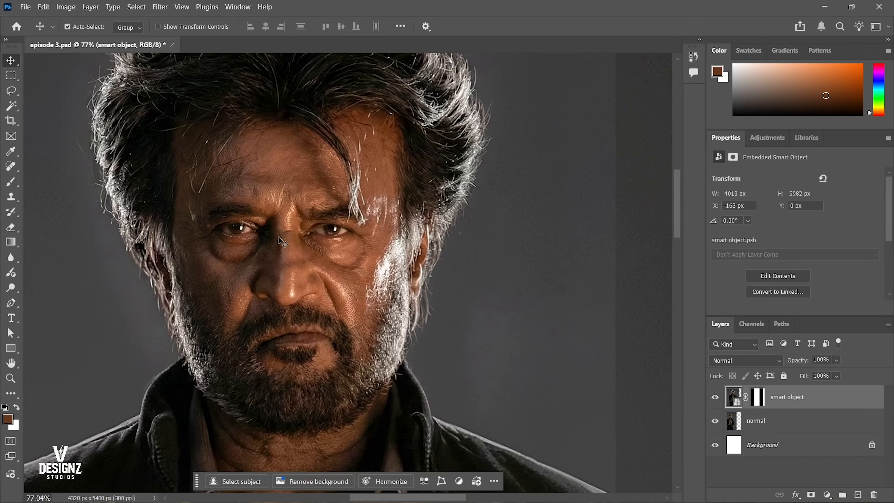
# Undo the leftward moves of the smart object photo, fit the whole canvas in view and remove the photo's layer mask.
pyautogui.moveTo(232, 225); pyautogui.dragTo(494, 220)
pyautogui.hotkey('ctrl', 'z')
pyautogui.rightClick(437, 224)
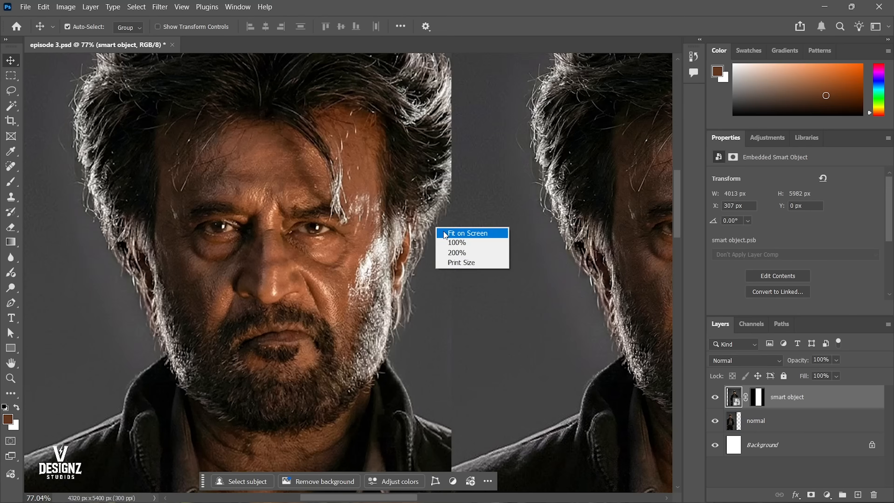
pyautogui.click(447, 232)
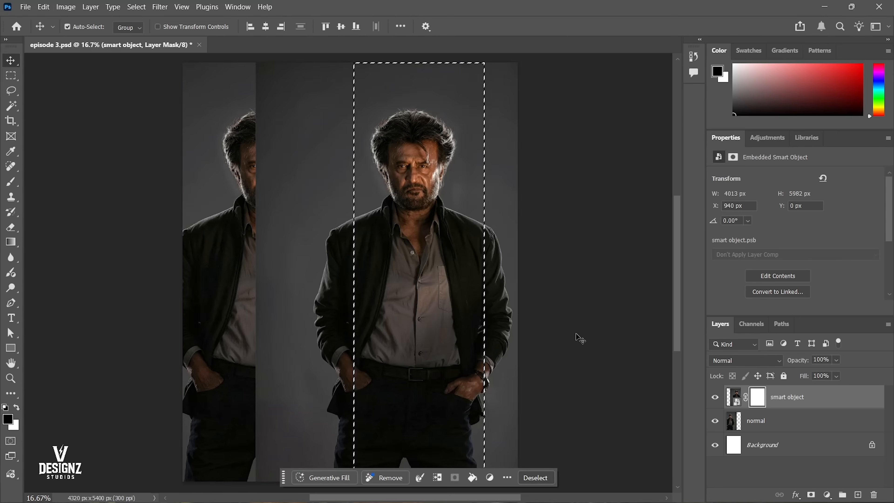
pyautogui.hotkey('ctrl', 'd')
pyautogui.rightClick(756, 397)
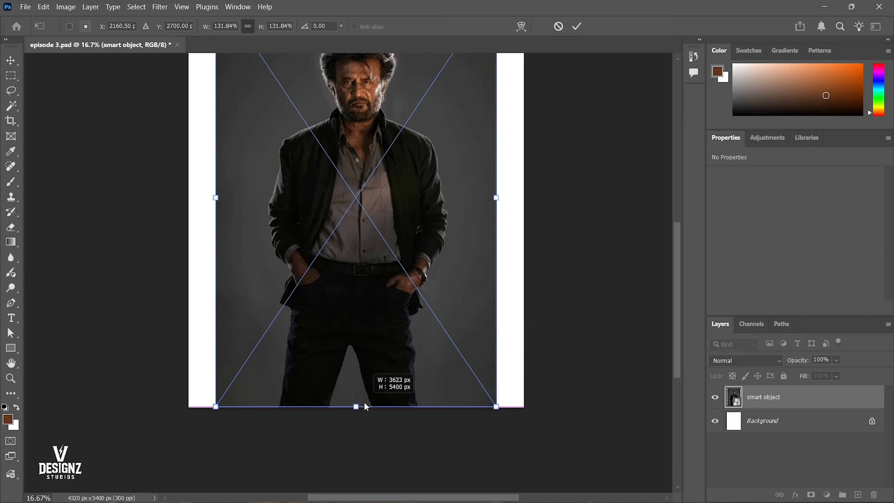
# Scale the smart object photo down to 3471 × 5172 px and position it at X 425 px, Y 114 px.
pyautogui.moveTo(355, 405); pyautogui.dragTo(366, 388)
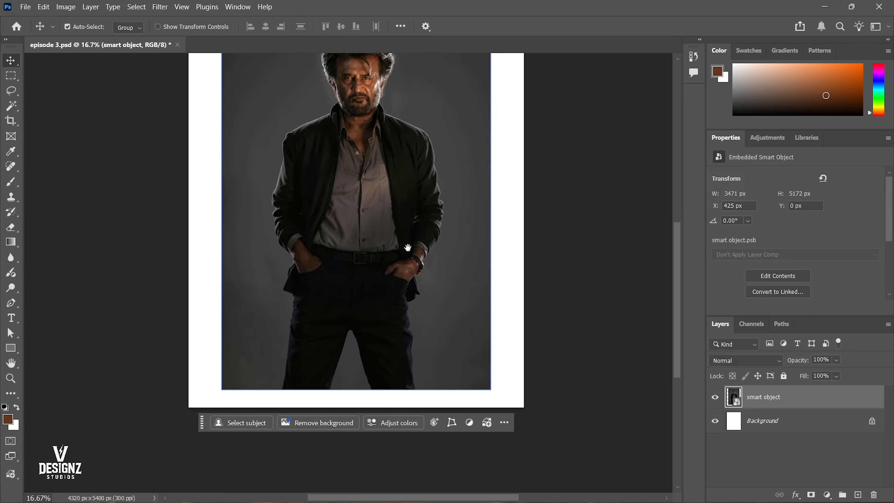
pyautogui.hotkey('ctrl', '0')
pyautogui.hotkey('ctrl', '-')
pyautogui.moveTo(308, 139); pyautogui.dragTo(307, 147)
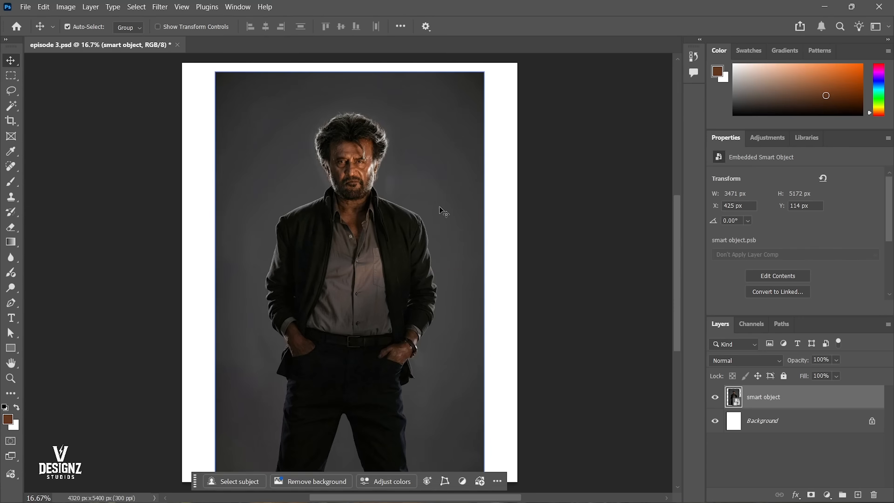
# Open the smart object's contents for editing as smart object.psb and fit the image in view.
pyautogui.doubleClick(732, 398)
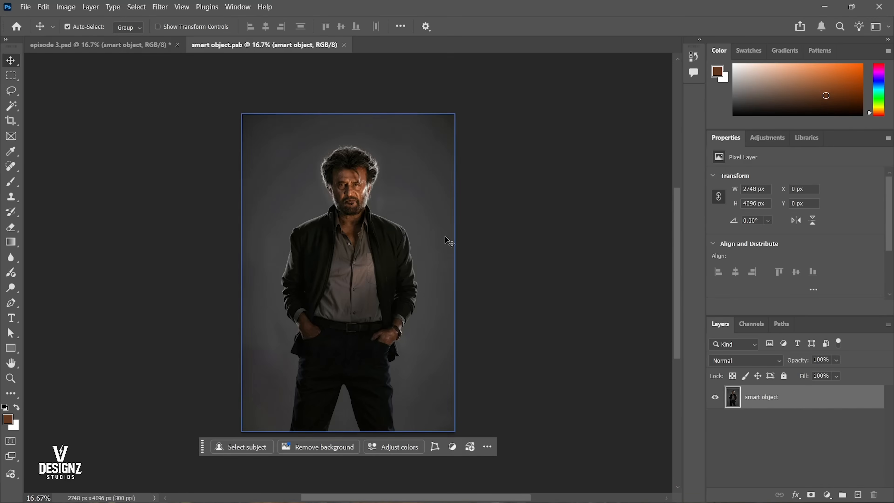
pyautogui.moveTo(365, 170); pyautogui.dragTo(419, 237)
pyautogui.hotkey('ctrl', '0')
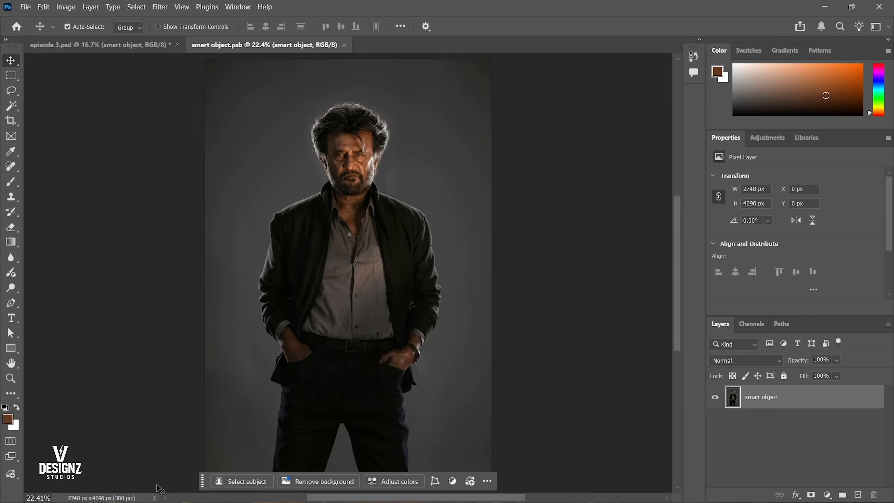
# Select the subject automatically and turn the selection into a layer mask that hides the grey background.
pyautogui.moveTo(203, 479); pyautogui.dragTo(229, 280)
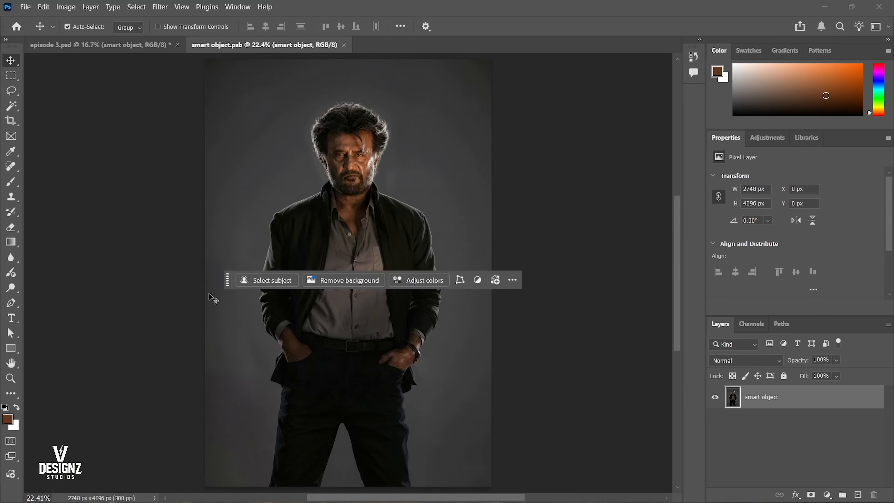
pyautogui.click(256, 280)
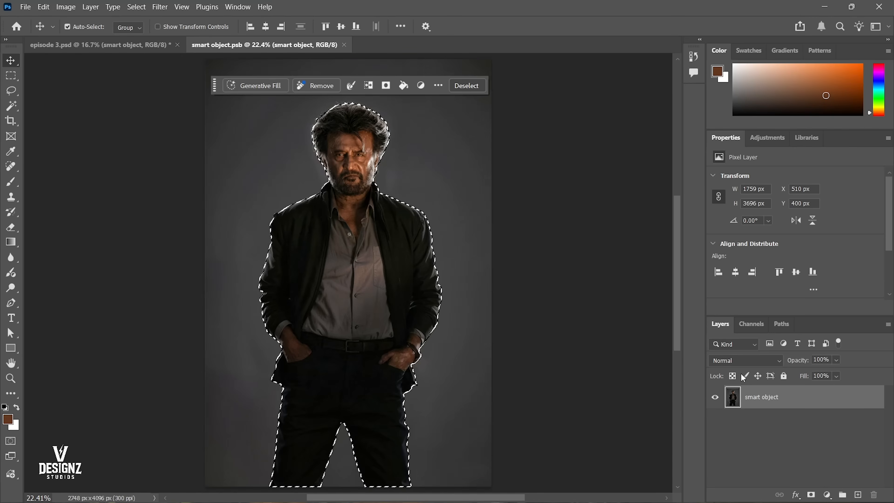
pyautogui.moveTo(726, 322); pyautogui.dragTo(507, 94)
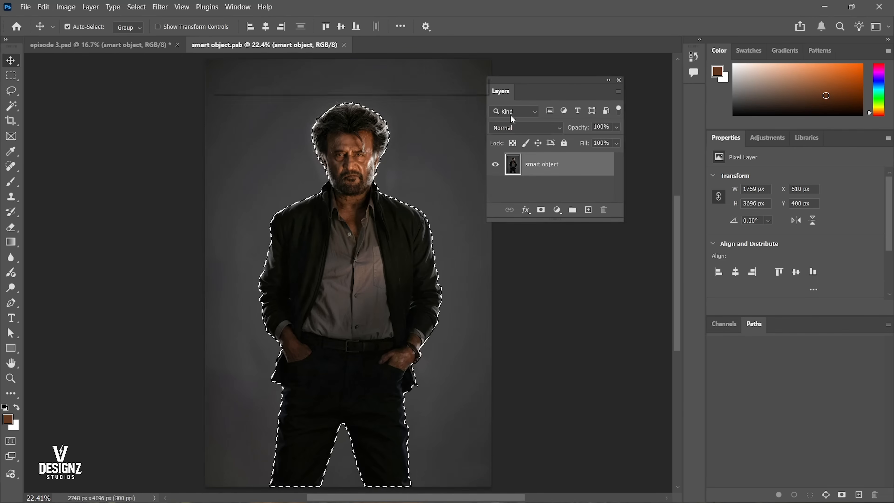
pyautogui.click(541, 210)
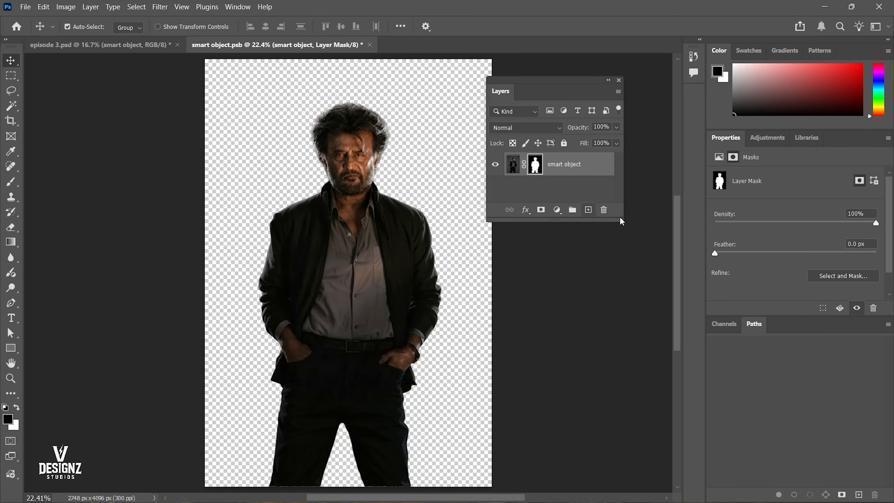
pyautogui.moveTo(619, 219); pyautogui.dragTo(668, 243)
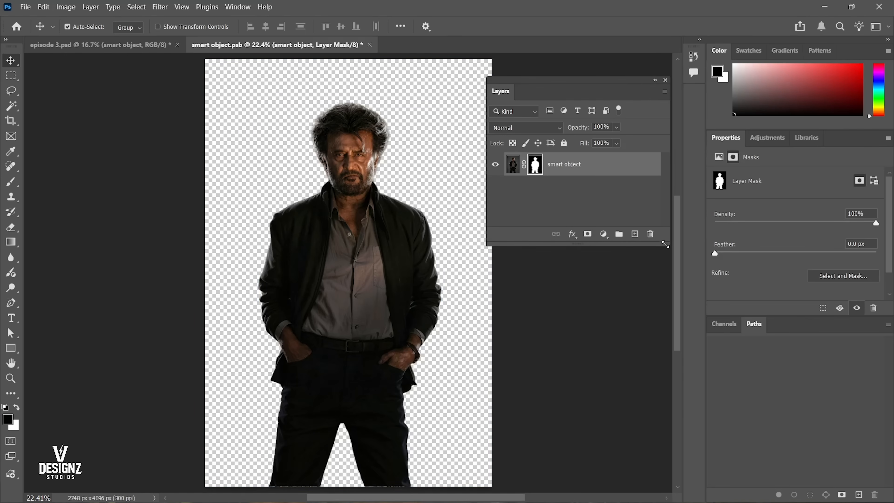
# Examine the masked man's hair outline at high magnification for leftover background.
pyautogui.moveTo(321, 140); pyautogui.dragTo(359, 255)
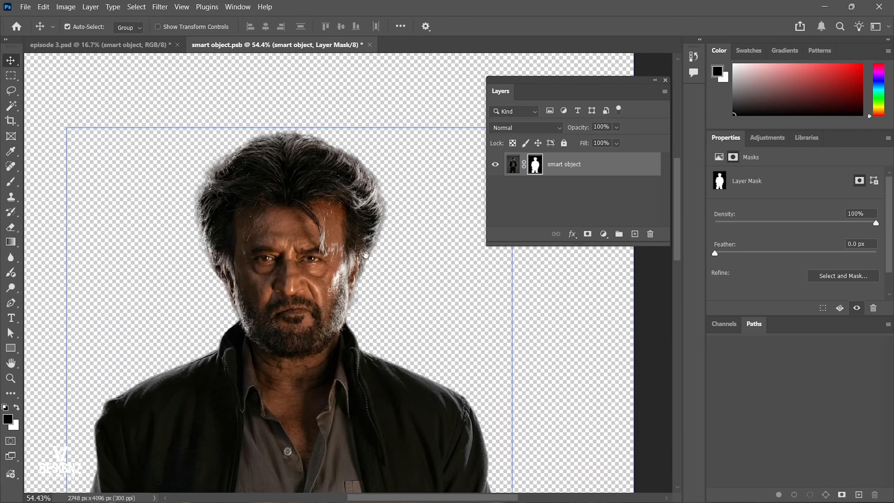
pyautogui.hotkey('ctrl', '0')
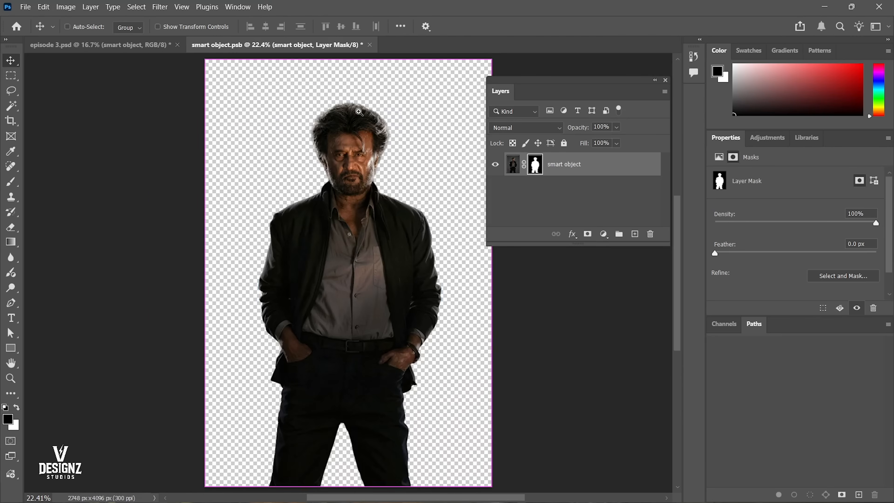
pyautogui.moveTo(354, 133); pyautogui.dragTo(376, 155)
pyautogui.moveTo(383, 220); pyautogui.dragTo(383, 240)
pyautogui.rightClick(364, 245)
pyautogui.click(337, 188)
pyautogui.moveTo(340, 153); pyautogui.dragTo(351, 189)
pyautogui.moveTo(215, 120); pyautogui.dragTo(252, 125)
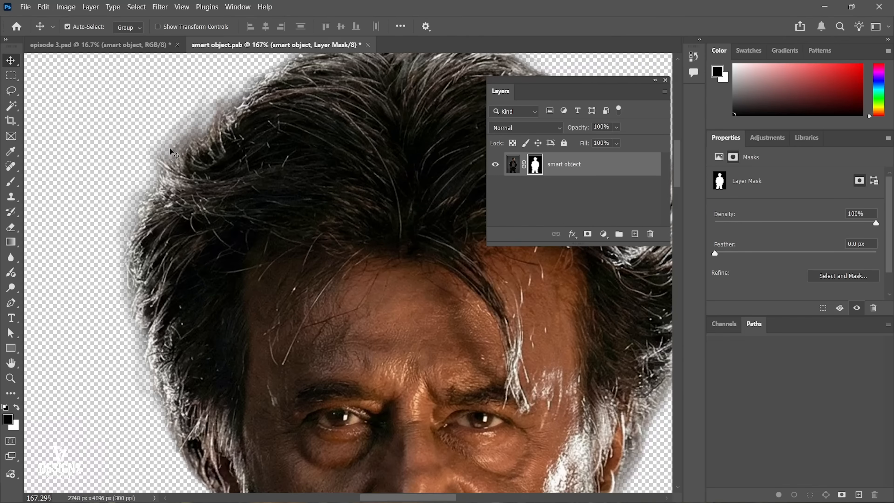
# Inspect the cutout's edges around the face, beard and top of the hair, ending with the whole figure in view.
pyautogui.moveTo(399, 288); pyautogui.dragTo(288, 200)
pyautogui.moveTo(264, 347); pyautogui.dragTo(363, 260)
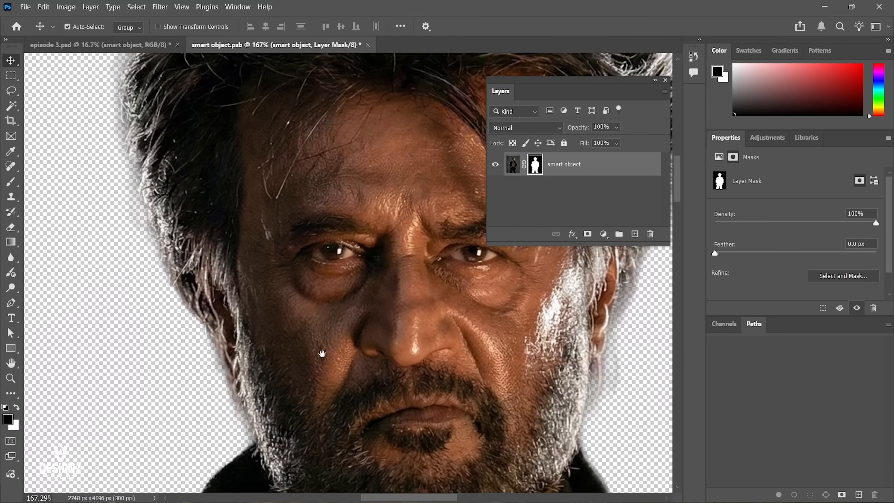
pyautogui.moveTo(322, 353); pyautogui.dragTo(318, 419)
pyautogui.moveTo(315, 108); pyautogui.dragTo(296, 241)
pyautogui.moveTo(368, 214); pyautogui.dragTo(331, 137)
pyautogui.moveTo(360, 188); pyautogui.dragTo(340, 192)
pyautogui.moveTo(383, 358); pyautogui.dragTo(367, 324)
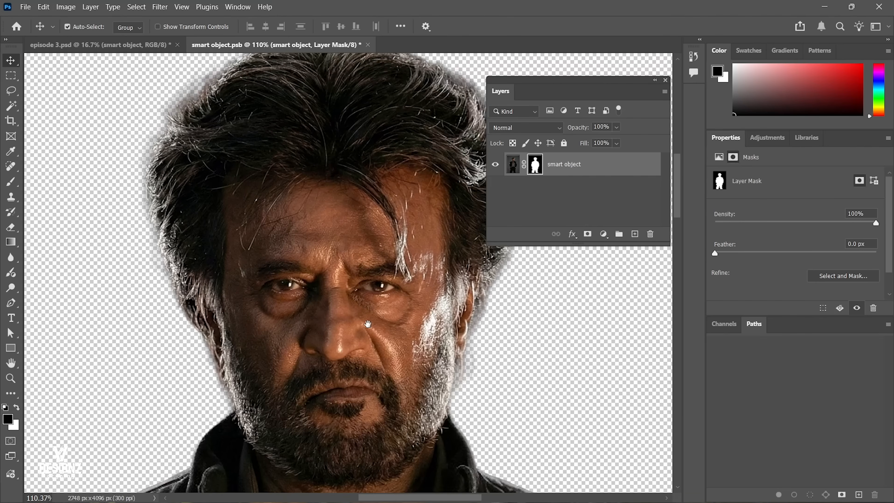
pyautogui.moveTo(261, 349); pyautogui.dragTo(280, 345)
pyautogui.moveTo(366, 229); pyautogui.dragTo(332, 398)
pyautogui.moveTo(347, 289); pyautogui.dragTo(331, 290)
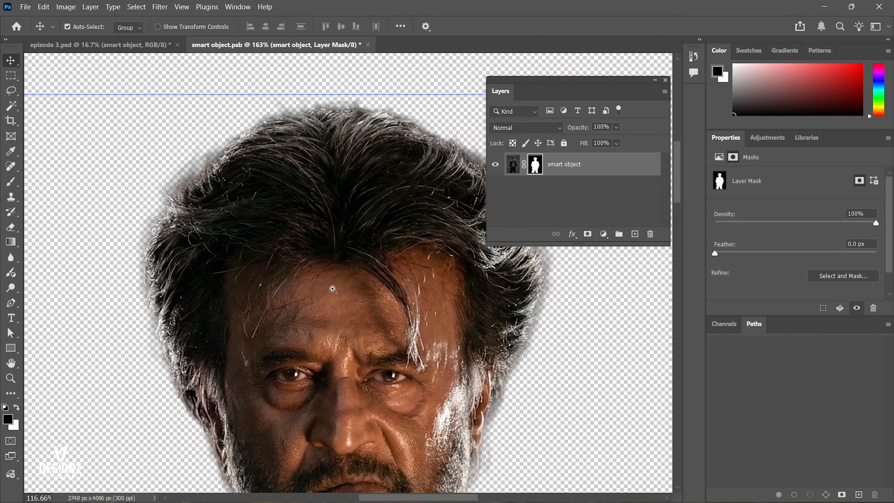
pyautogui.moveTo(364, 263); pyautogui.dragTo(362, 267)
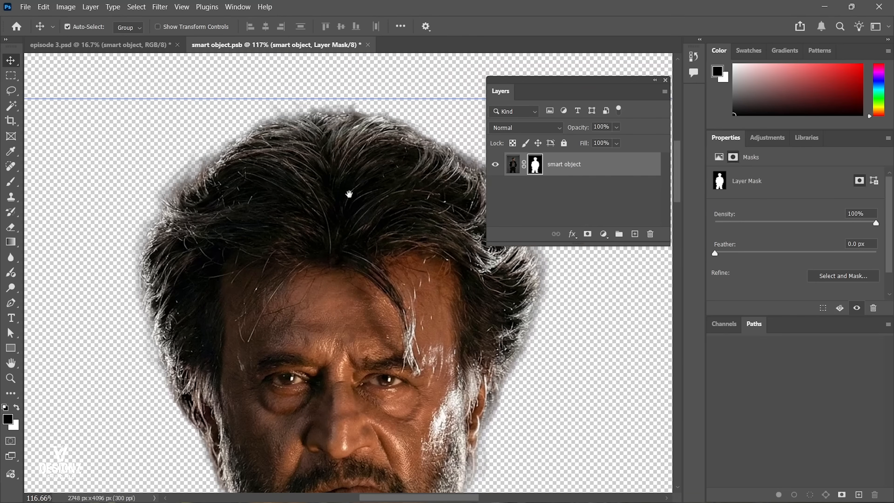
pyautogui.hotkey('ctrl', '0')
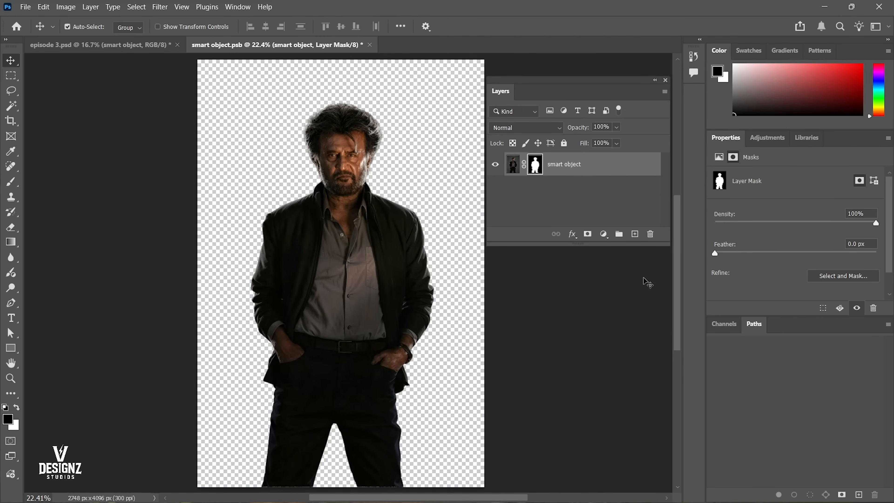
# Dock the floating Layers panel with Channels and Paths, and display the image's channels.
pyautogui.moveTo(537, 89); pyautogui.dragTo(556, 102)
pyautogui.moveTo(741, 319)
pyautogui.mouseDown()
pyautogui.moveTo(740, 339)
pyautogui.moveTo(733, 322)
pyautogui.mouseUp()
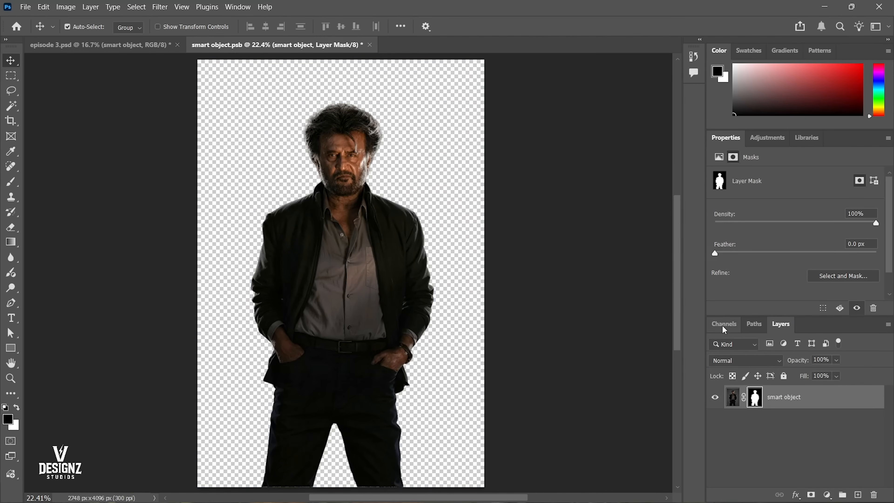
pyautogui.click(723, 326)
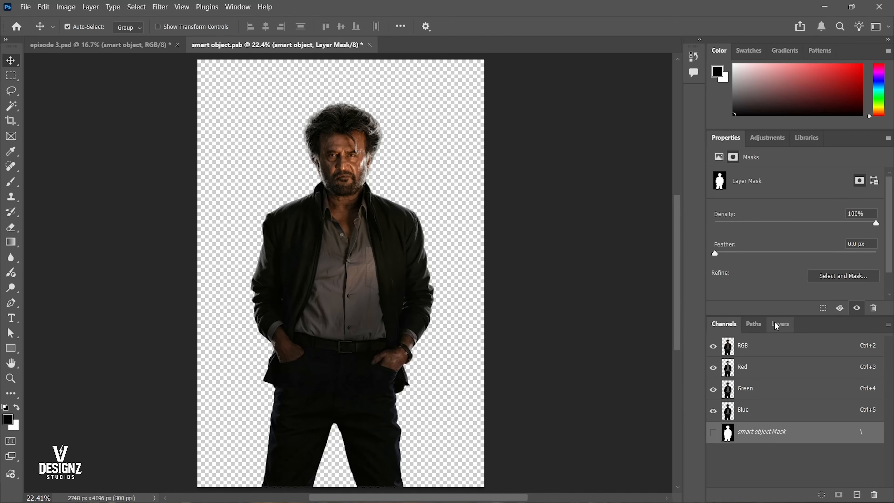
# Try the Layers panel as a separate docked column, and return it to the Channels and Paths group.
pyautogui.moveTo(776, 322); pyautogui.dragTo(702, 318)
pyautogui.click(755, 324)
pyautogui.click(781, 324)
pyautogui.click(753, 328)
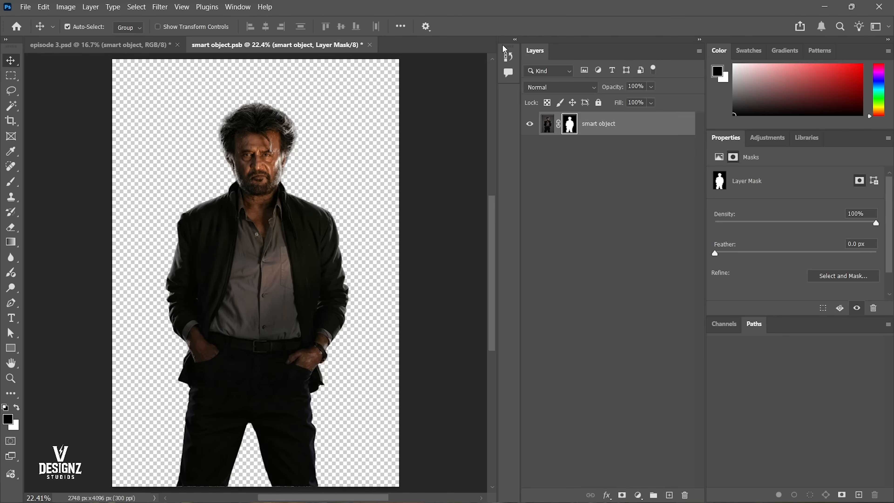
pyautogui.moveTo(534, 50); pyautogui.dragTo(739, 331)
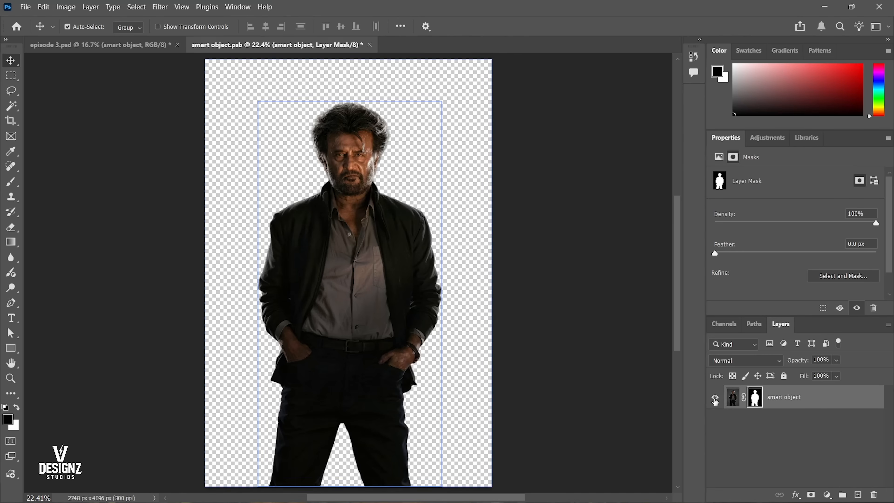
# Select the smart object layer's mask and enlarge its properties to show all the Refine options.
pyautogui.click(727, 397)
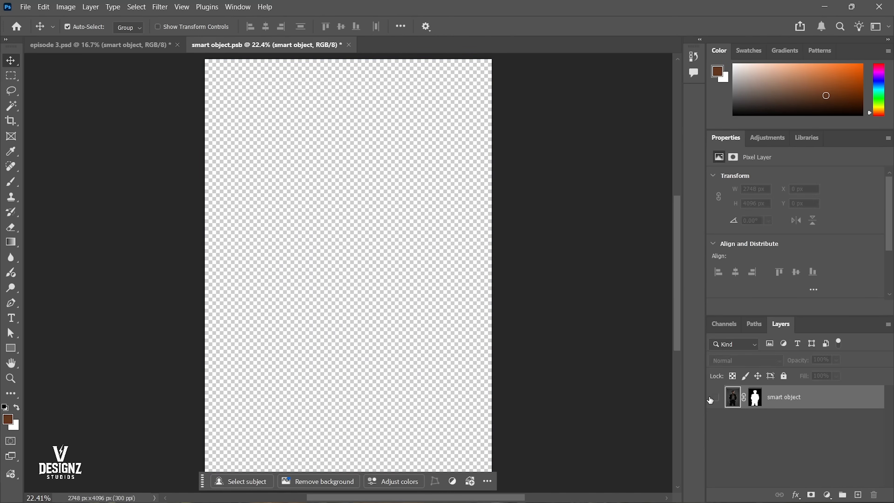
pyautogui.click(755, 397)
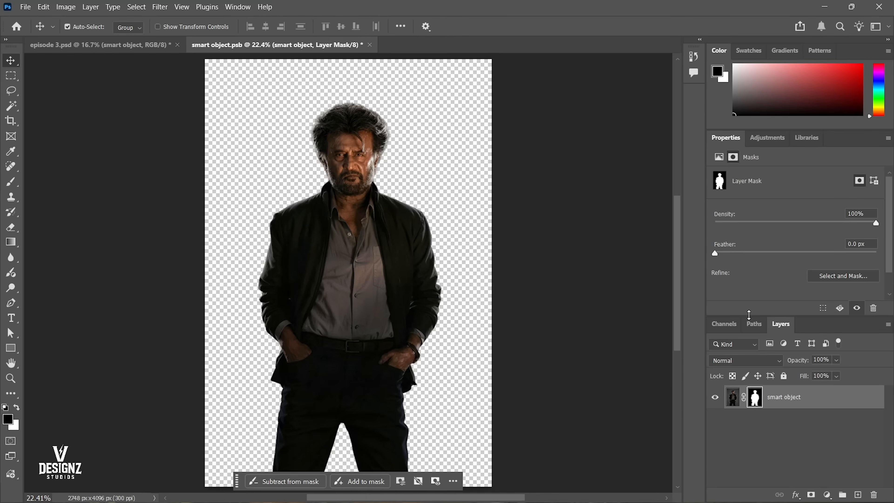
pyautogui.moveTo(749, 315); pyautogui.dragTo(749, 354)
# Try a 4.2 px feather on the layer mask, check the cutout's edges up close and reset the feather to 0 px.
pyautogui.moveTo(386, 141); pyautogui.dragTo(425, 170)
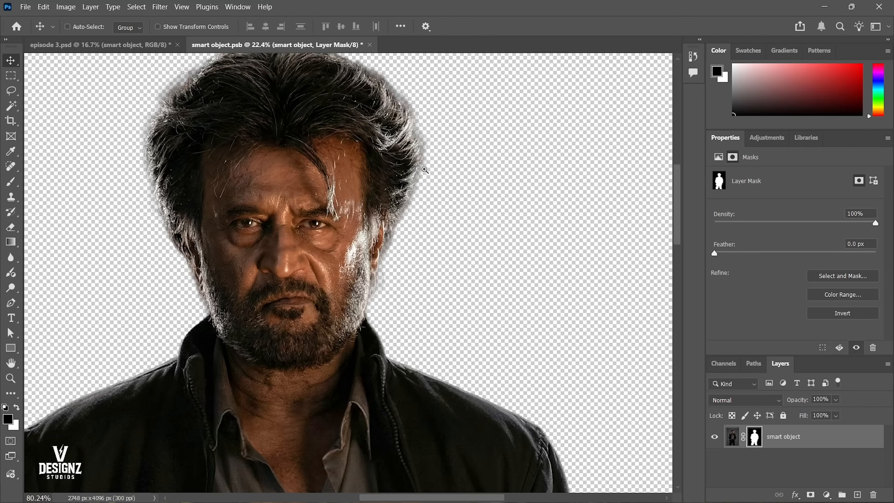
pyautogui.scroll(1, 421, 141)
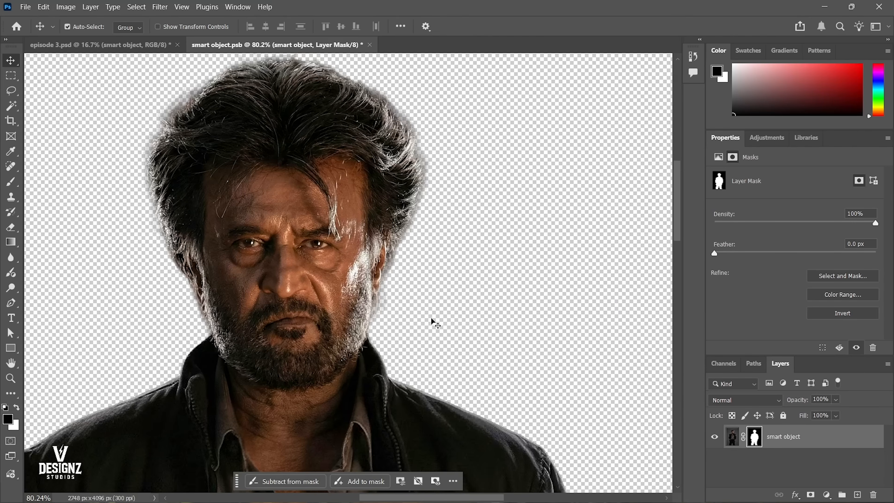
pyautogui.moveTo(714, 255); pyautogui.dragTo(752, 254)
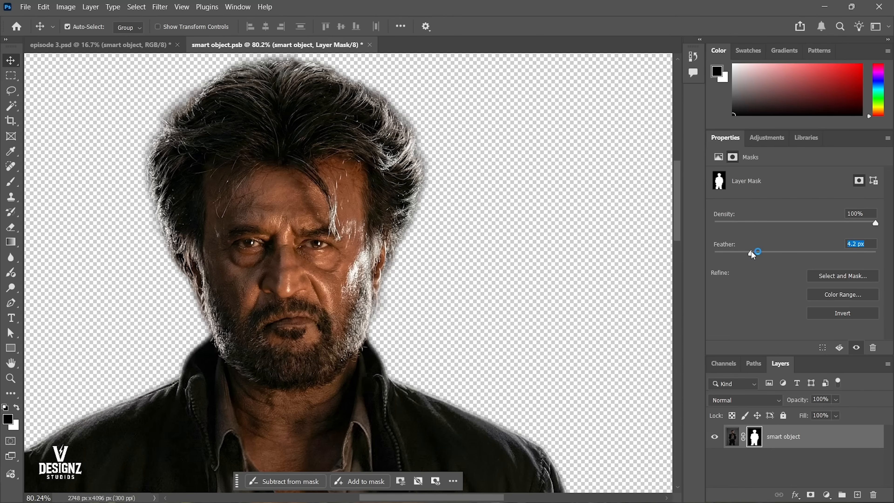
pyautogui.click(713, 437)
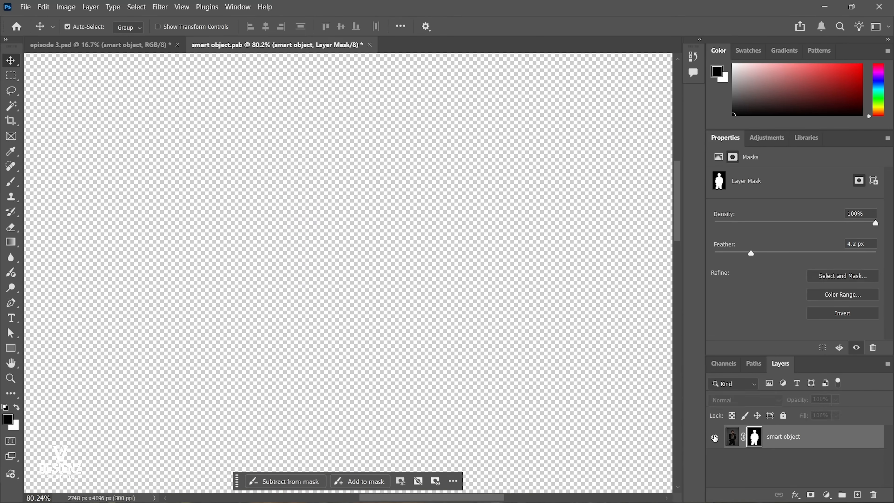
pyautogui.click(713, 436)
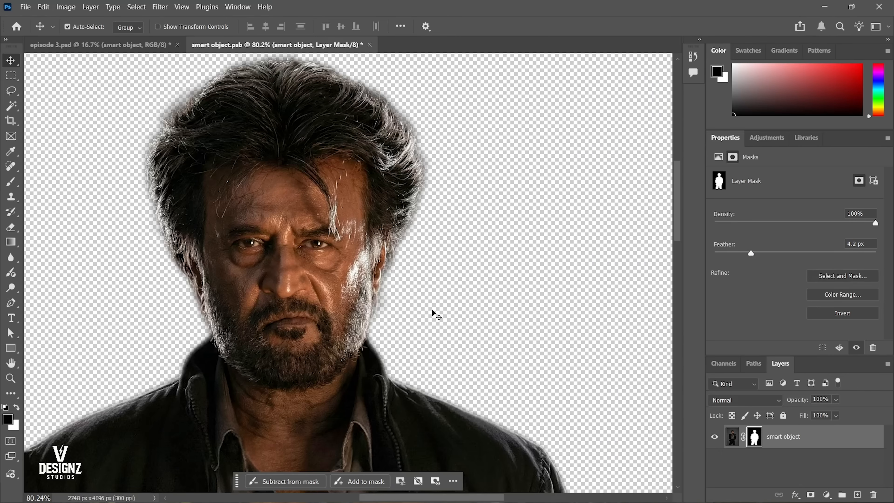
pyautogui.scroll(5, 387, 269)
pyautogui.moveTo(751, 254); pyautogui.dragTo(685, 280)
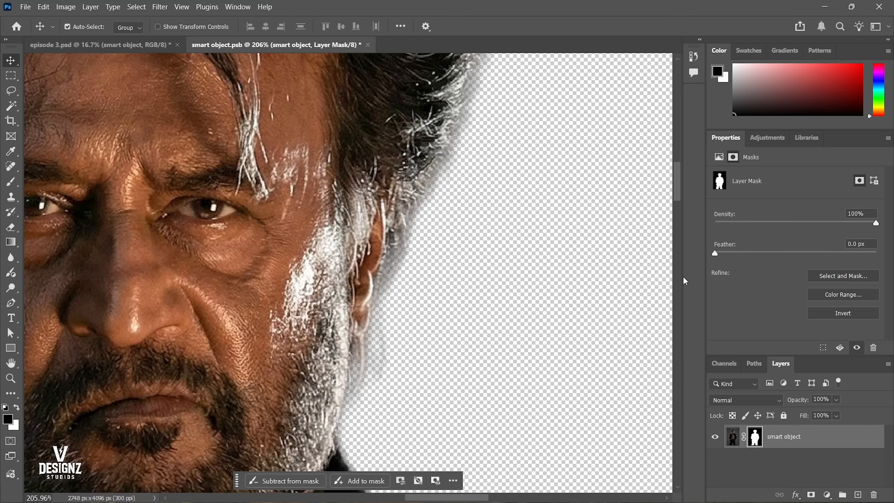
pyautogui.scroll(-5, 473, 283)
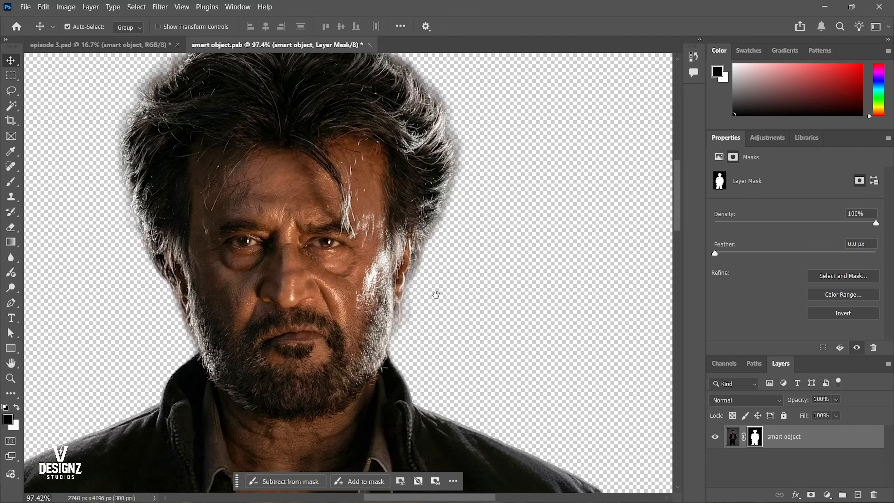
pyautogui.scroll(-1, 755, 268)
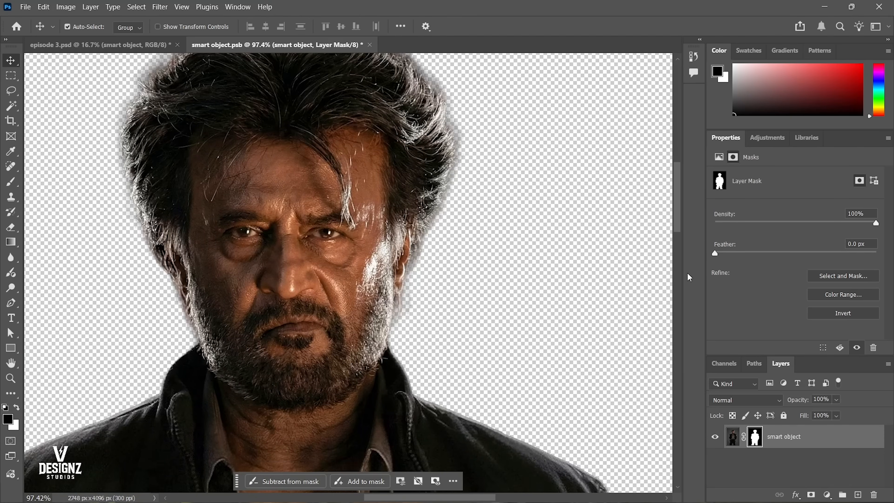
pyautogui.scroll(2, 688, 277)
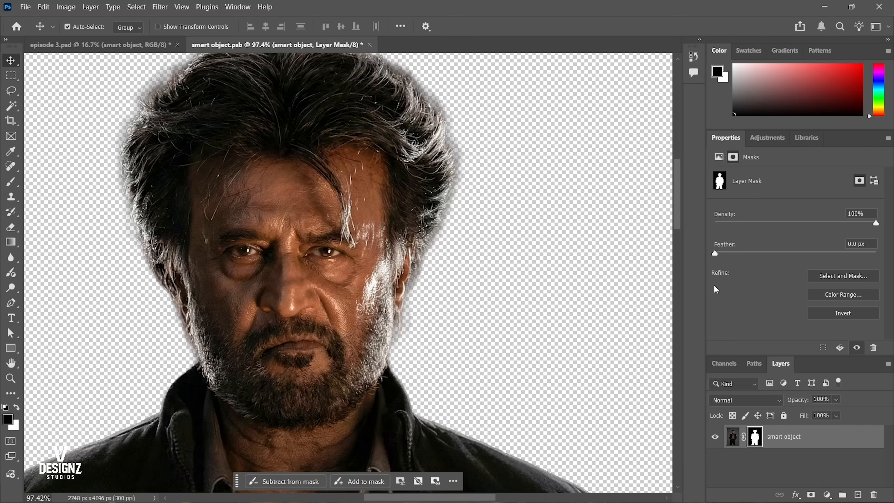
# Open the layer mask in Select and Mask and apply Refine Hair to the cutout.
pyautogui.click(835, 275)
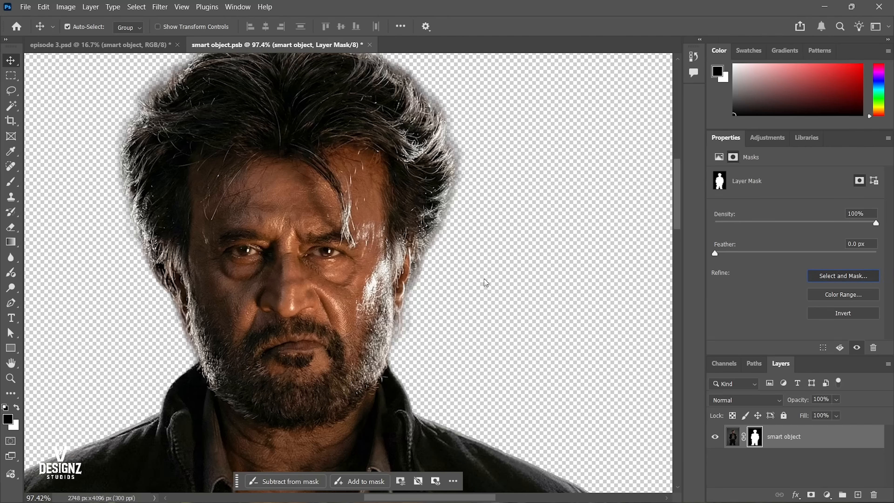
pyautogui.scroll(3, 410, 144)
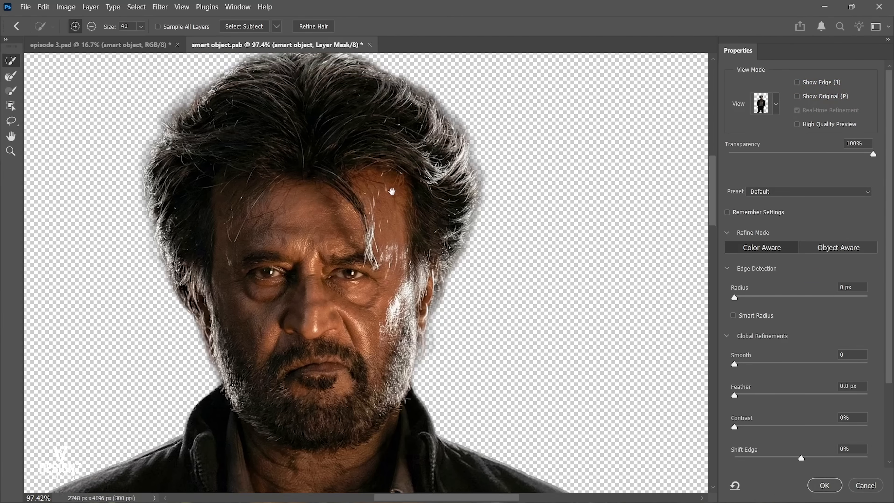
pyautogui.scroll(-2, 410, 145)
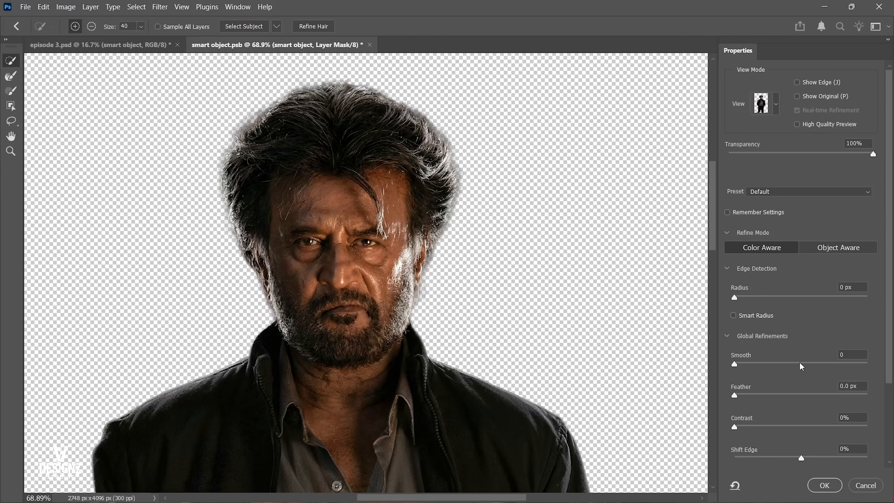
pyautogui.scroll(-2, 794, 296)
pyautogui.scroll(2, 794, 297)
pyautogui.scroll(4, 367, 92)
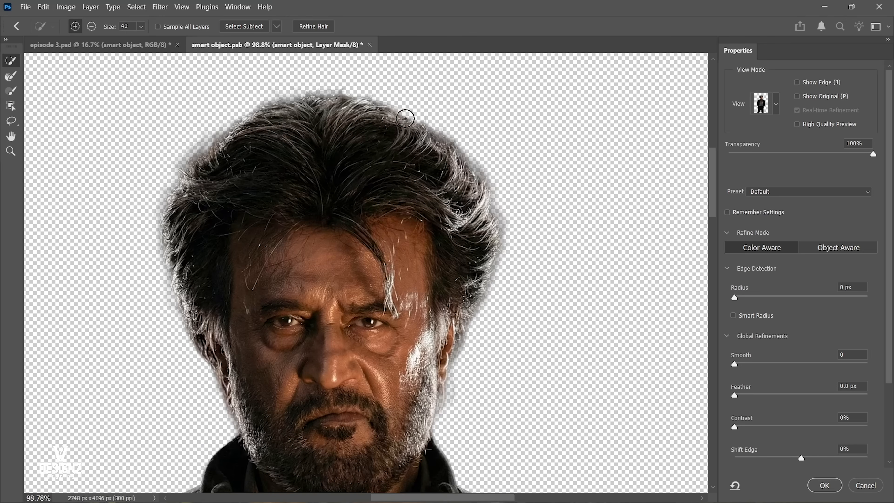
pyautogui.click(305, 26)
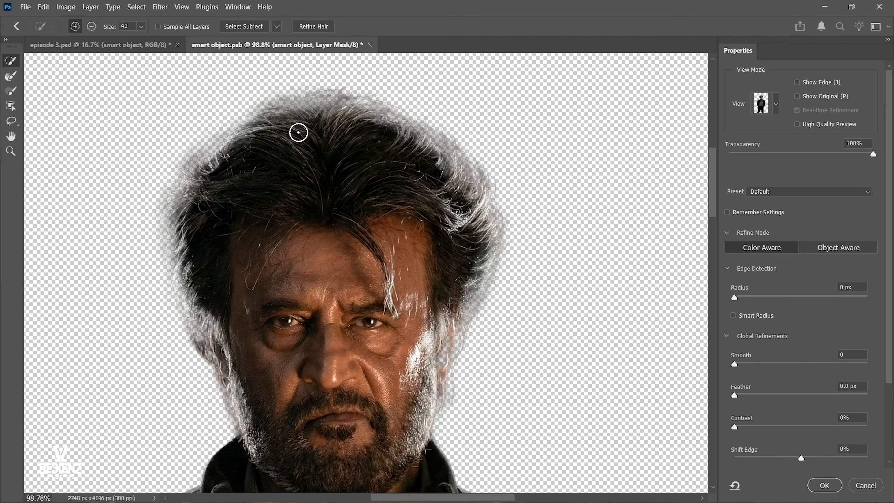
# Examine the refined mask edges around the ears, hair and beard up close.
pyautogui.moveTo(464, 361); pyautogui.dragTo(451, 275)
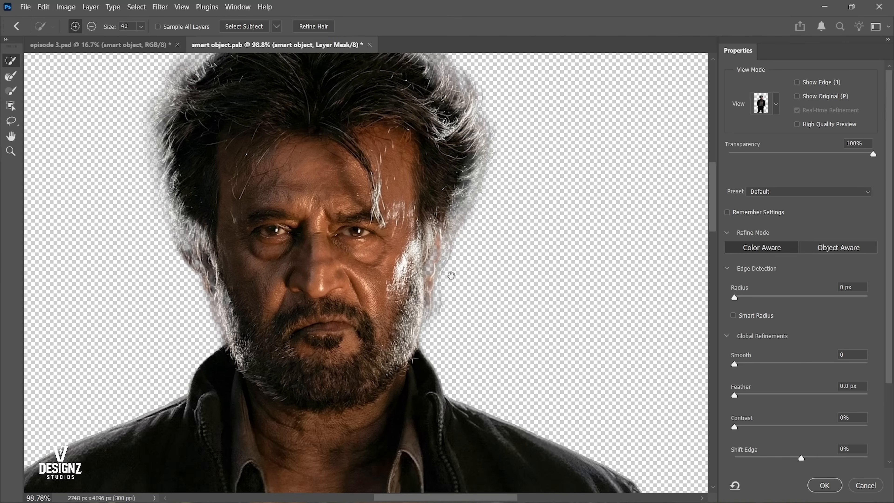
pyautogui.scroll(8, 451, 275)
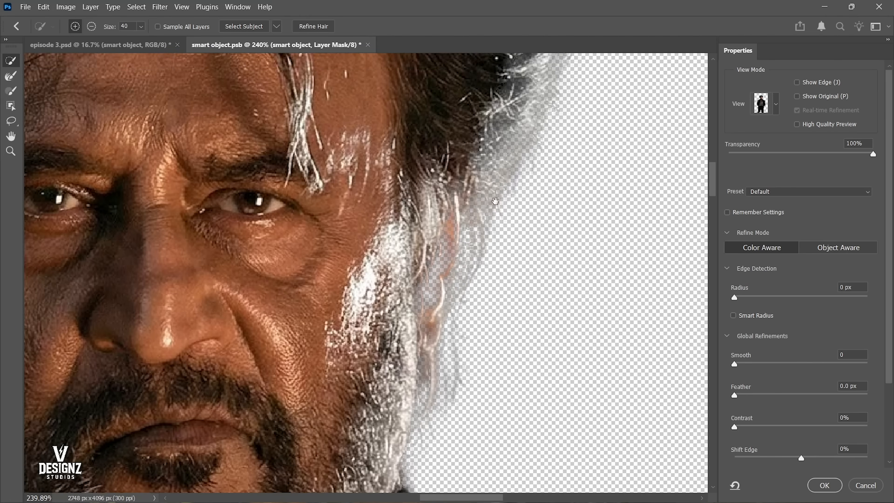
pyautogui.scroll(-4, 495, 201)
pyautogui.scroll(2, 454, 265)
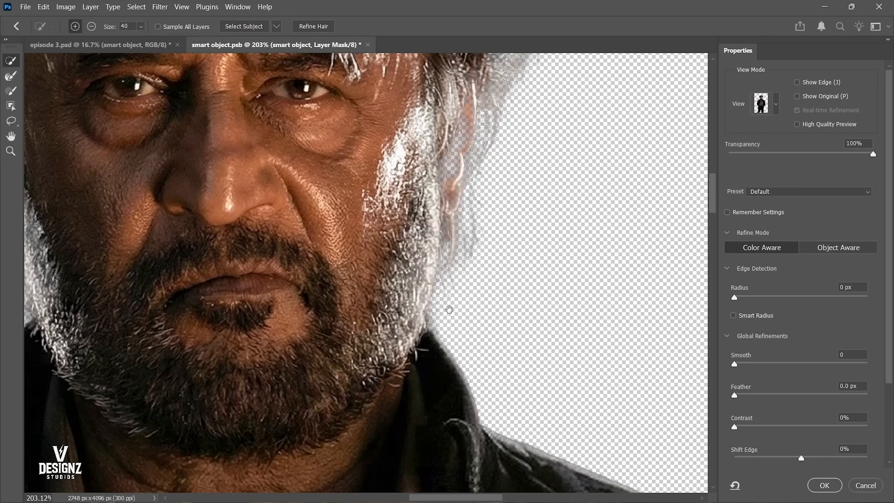
pyautogui.moveTo(449, 310); pyautogui.dragTo(433, 434)
pyautogui.moveTo(419, 327); pyautogui.dragTo(554, 291)
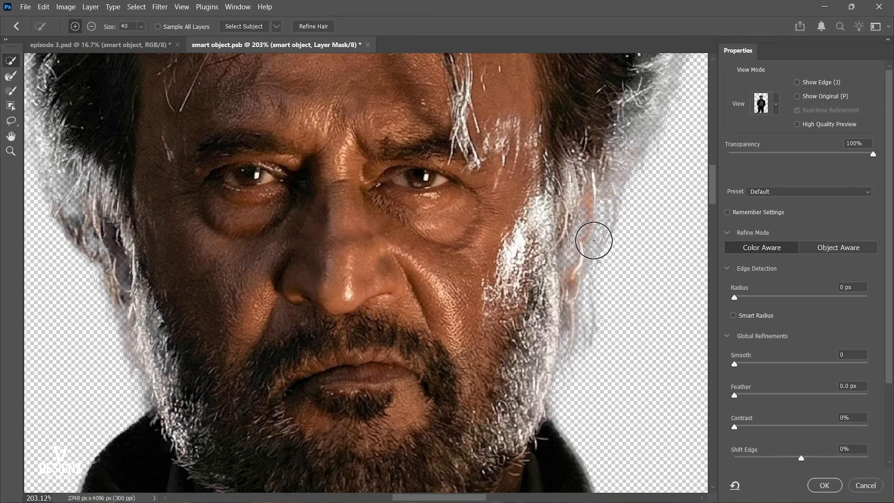
pyautogui.scroll(-5, 382, 327)
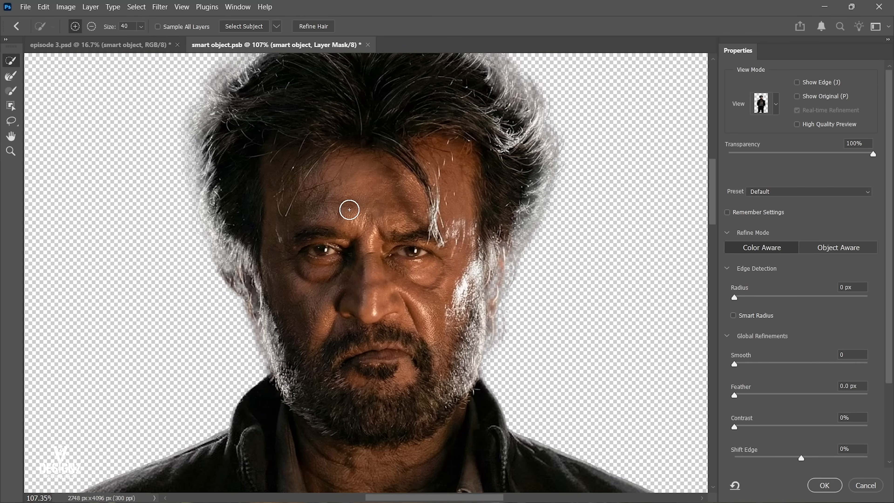
# Set the Quick Selection brush size to 60.
pyautogui.press(']')
pyautogui.press(']')
pyautogui.press(']')
pyautogui.press(']')
pyautogui.press(']')
pyautogui.press(']')
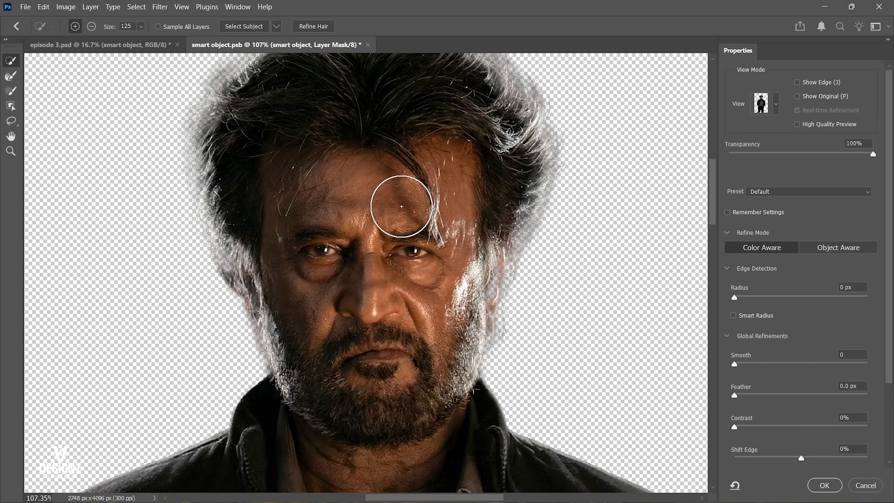
pyautogui.press('[')
pyautogui.press('[')
pyautogui.press('[')
pyautogui.press(']')
pyautogui.press(']')
pyautogui.press('[')
pyautogui.press('[')
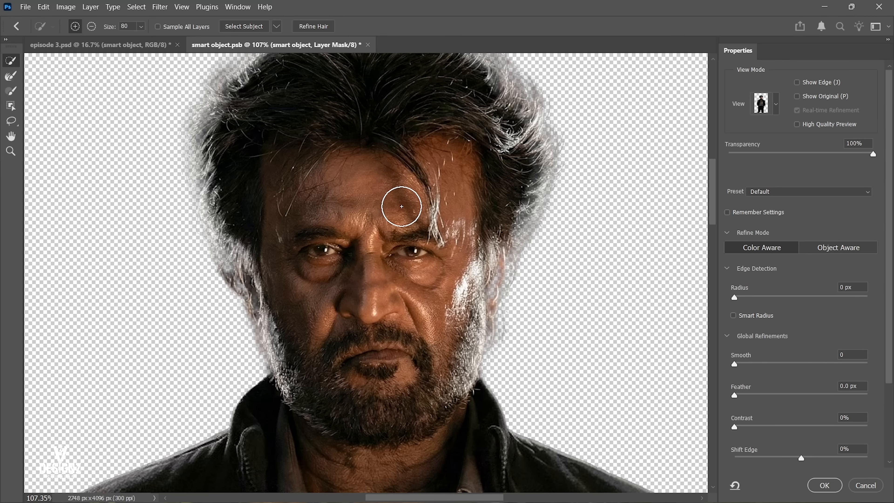
pyautogui.press('[')
pyautogui.press('[')
# Paint along the upper-left outline of the hair with the Quick Selection tool to add it back to the mask.
pyautogui.keyDown('ctrl'); pyautogui.click(381, 210); pyautogui.keyUp('ctrl')
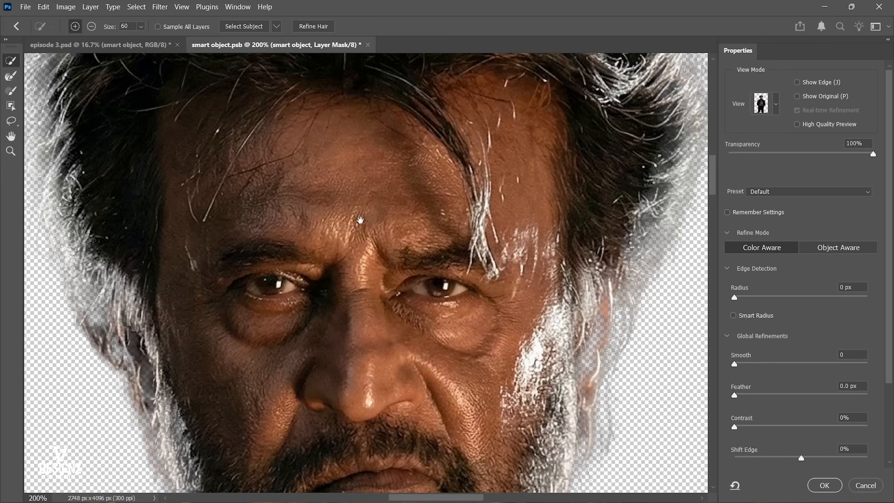
pyautogui.moveTo(353, 171); pyautogui.dragTo(340, 199)
pyautogui.moveTo(293, 148); pyautogui.dragTo(317, 221)
pyautogui.moveTo(234, 149); pyautogui.dragTo(263, 204)
pyautogui.moveTo(251, 128); pyautogui.dragTo(244, 172)
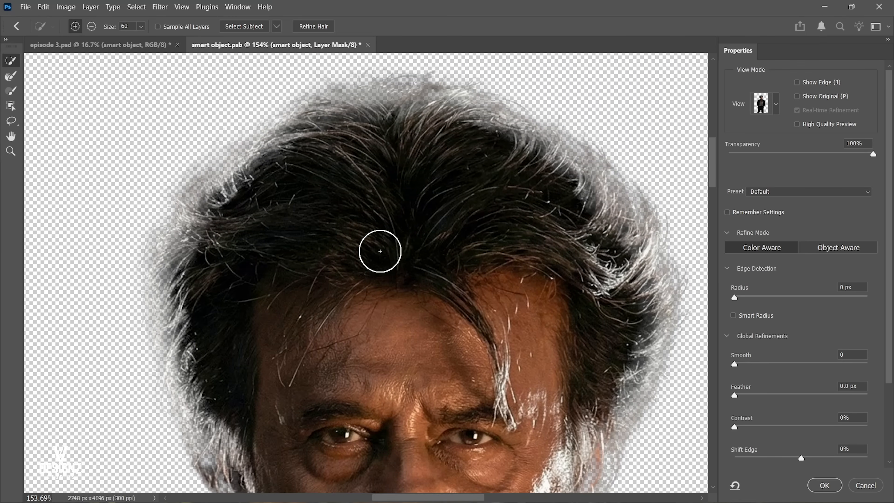
pyautogui.moveTo(323, 283); pyautogui.dragTo(322, 261)
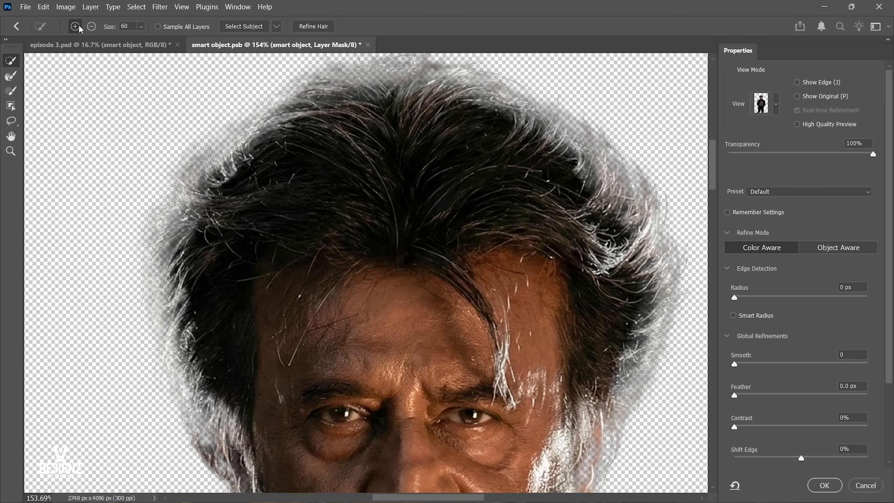
pyautogui.moveTo(290, 228); pyautogui.dragTo(289, 210)
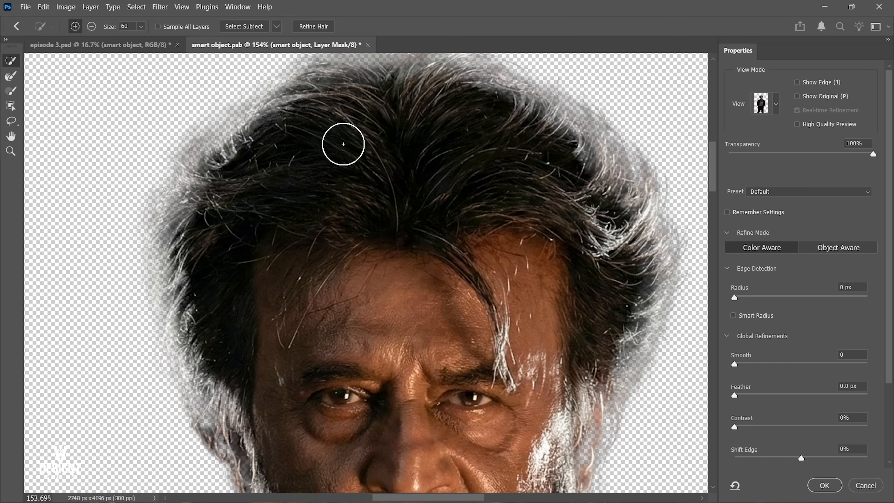
pyautogui.scroll(1, 289, 125)
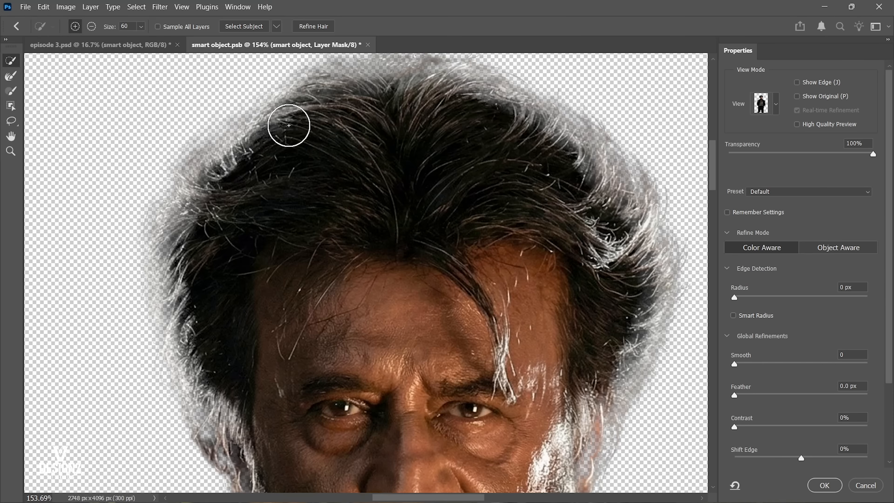
pyautogui.scroll(2, 287, 123)
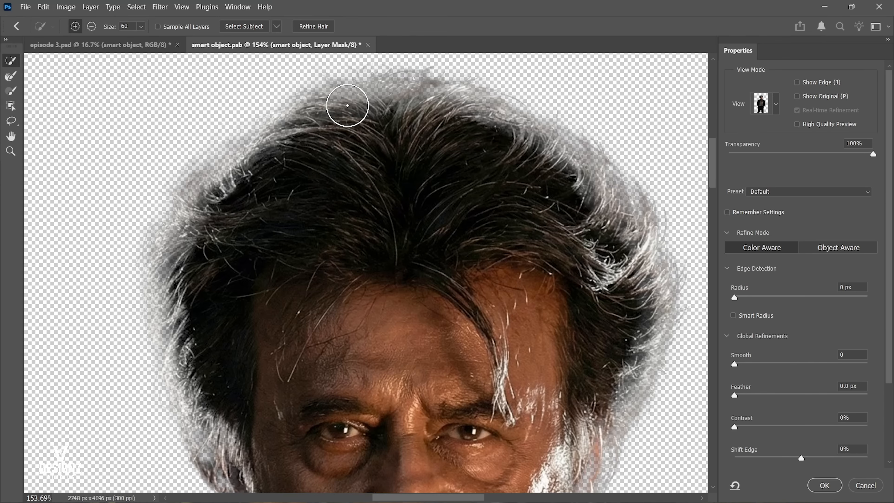
pyautogui.scroll(1, 349, 106)
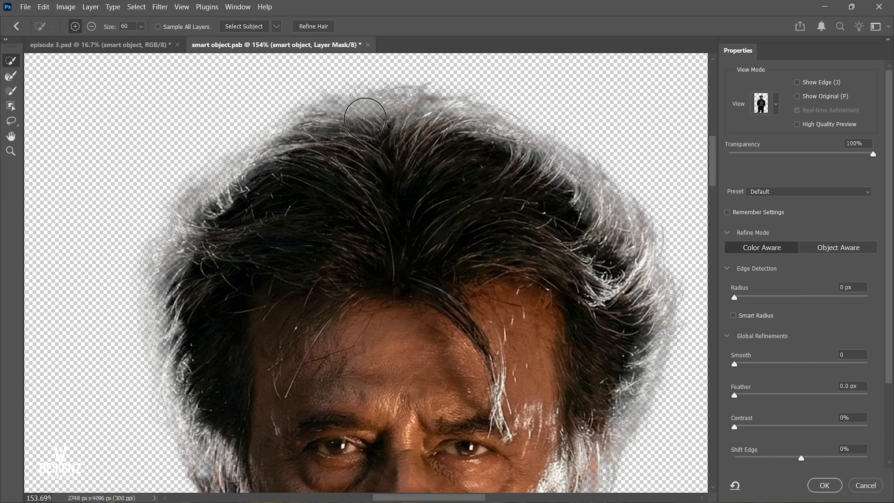
pyautogui.moveTo(367, 117); pyautogui.dragTo(329, 120)
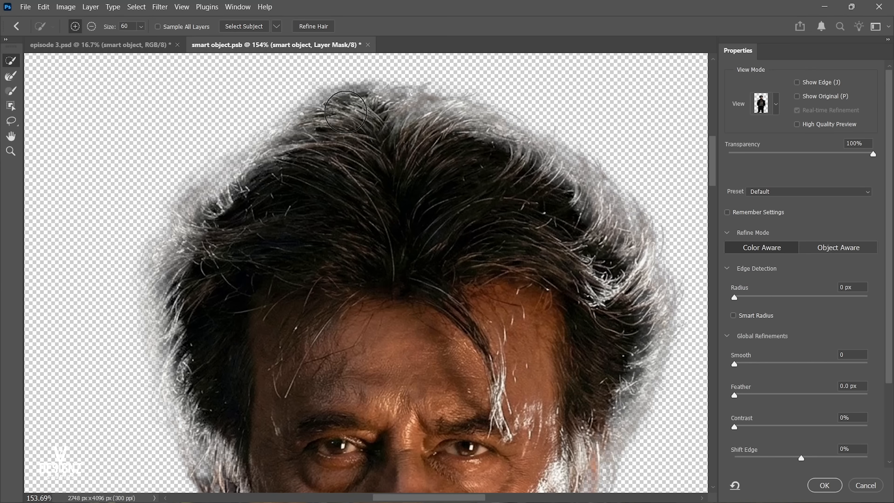
pyautogui.hotkey('ctrl', 'z')
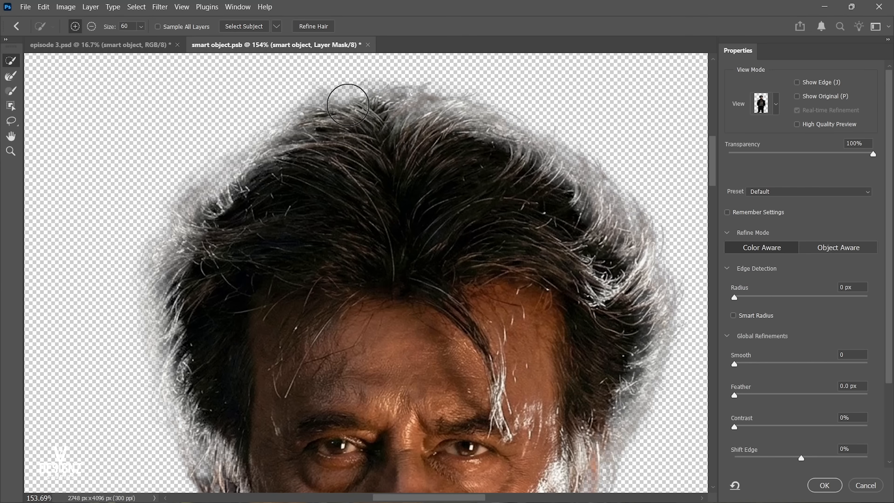
pyautogui.moveTo(365, 105)
pyautogui.mouseDown()
pyautogui.moveTo(379, 104)
pyautogui.moveTo(320, 120)
pyautogui.moveTo(222, 187)
pyautogui.mouseUp()
pyautogui.moveTo(221, 189); pyautogui.dragTo(250, 160)
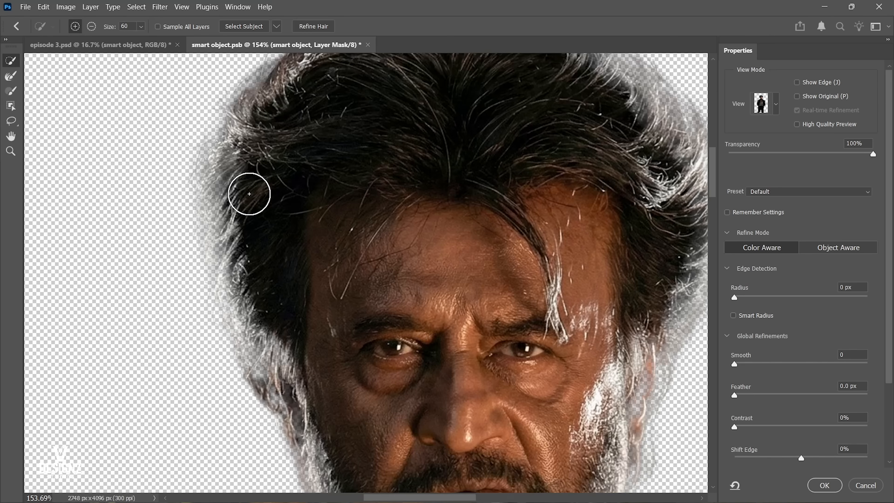
# Add the hair on the left side of the head to the mask and undo the stroke over the ear.
pyautogui.moveTo(249, 194)
pyautogui.mouseDown()
pyautogui.moveTo(253, 226)
pyautogui.moveTo(236, 172)
pyautogui.moveTo(245, 261)
pyautogui.moveTo(240, 171)
pyautogui.moveTo(264, 313)
pyautogui.mouseUp()
pyautogui.moveTo(261, 299); pyautogui.dragTo(245, 249)
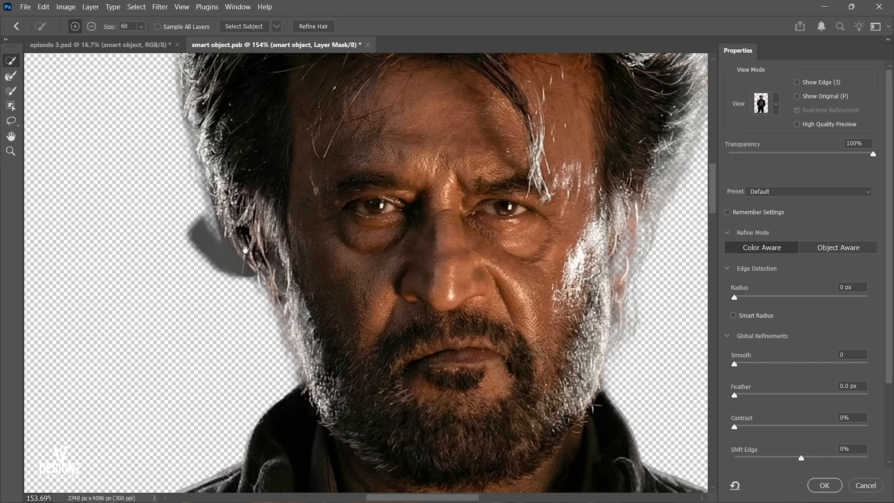
pyautogui.hotkey('ctrl', 'z')
# Reduce the brush size to 25 and add the ear and beard edge on the image's left side to the mask.
pyautogui.press('[')
pyautogui.press('[')
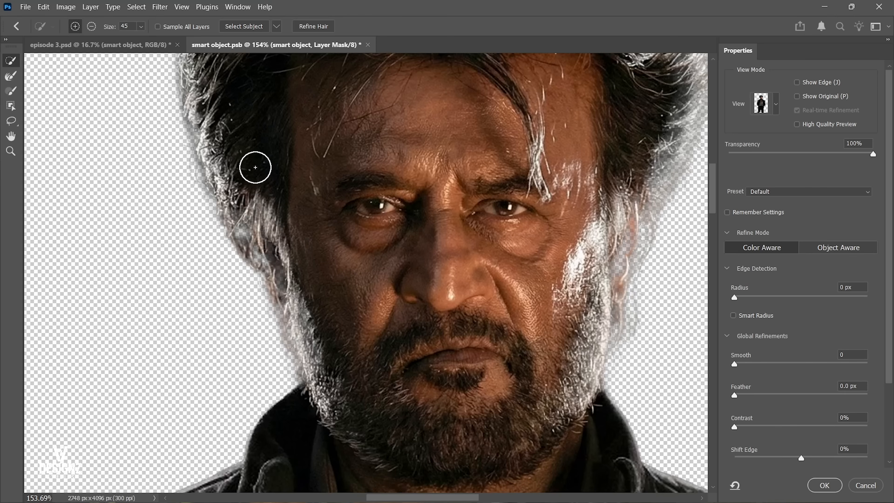
pyautogui.press('[')
pyautogui.press('[')
pyautogui.press('[')
pyautogui.press('[')
pyautogui.moveTo(236, 191)
pyautogui.mouseDown()
pyautogui.moveTo(251, 238)
pyautogui.moveTo(271, 256)
pyautogui.mouseUp()
pyautogui.moveTo(301, 283)
pyautogui.mouseDown()
pyautogui.moveTo(289, 270)
pyautogui.moveTo(320, 364)
pyautogui.mouseUp()
pyautogui.moveTo(321, 364); pyautogui.dragTo(299, 254)
pyautogui.moveTo(284, 218); pyautogui.dragTo(303, 288)
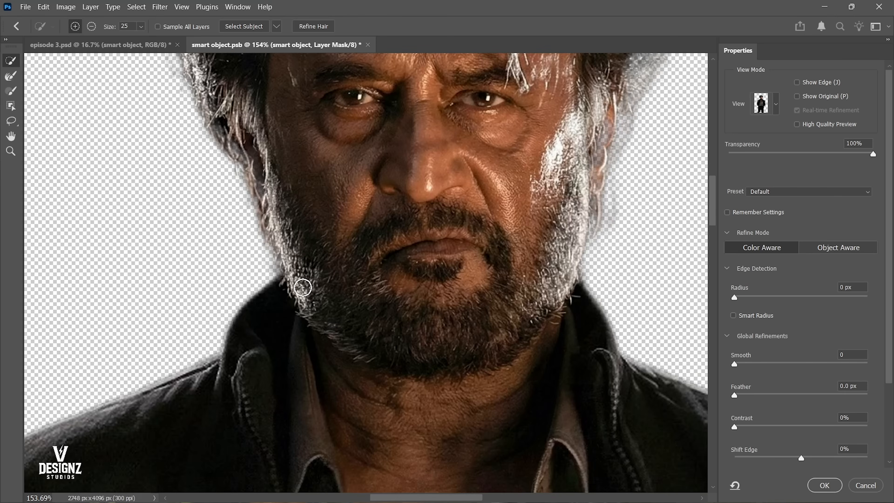
# Add the ear on the image's right side back to the mask.
pyautogui.moveTo(458, 276); pyautogui.dragTo(311, 360)
pyautogui.moveTo(402, 407); pyautogui.dragTo(414, 286)
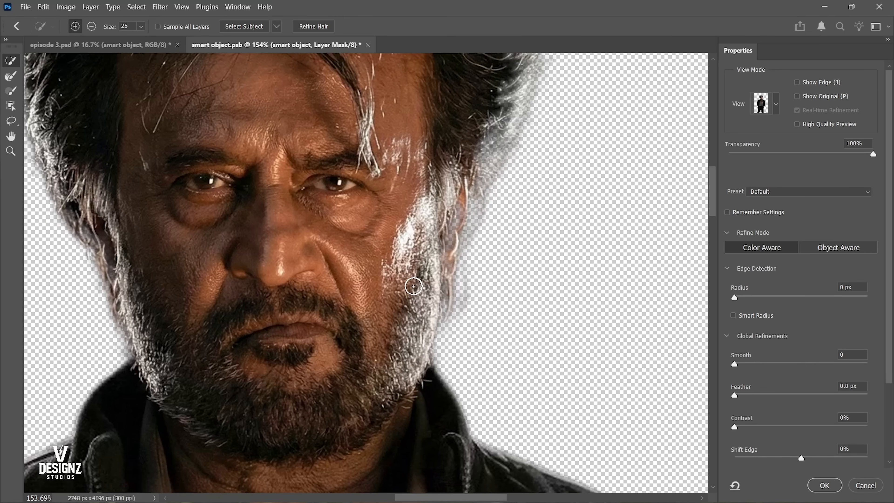
pyautogui.moveTo(441, 221)
pyautogui.mouseDown()
pyautogui.moveTo(437, 313)
pyautogui.moveTo(402, 385)
pyautogui.moveTo(408, 364)
pyautogui.mouseUp()
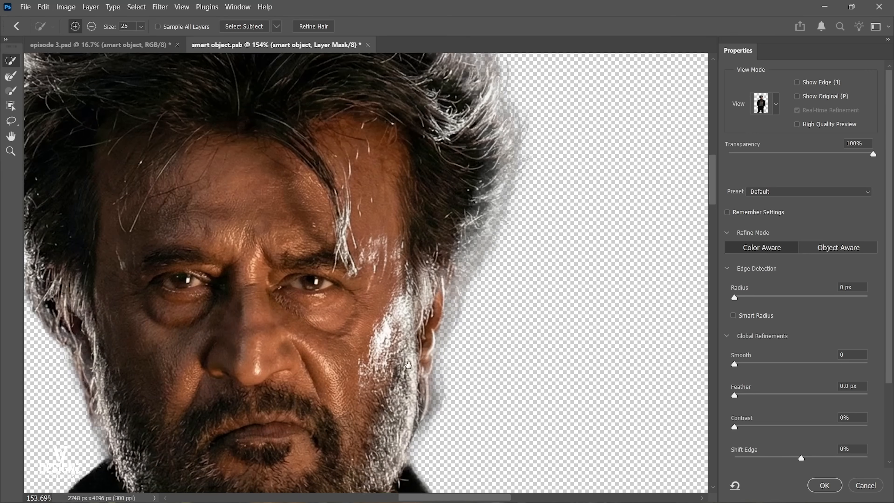
# Paint along the upper-right outline of the hair to restore it in the mask, and check that side down to the ear.
pyautogui.scroll(4, 457, 234)
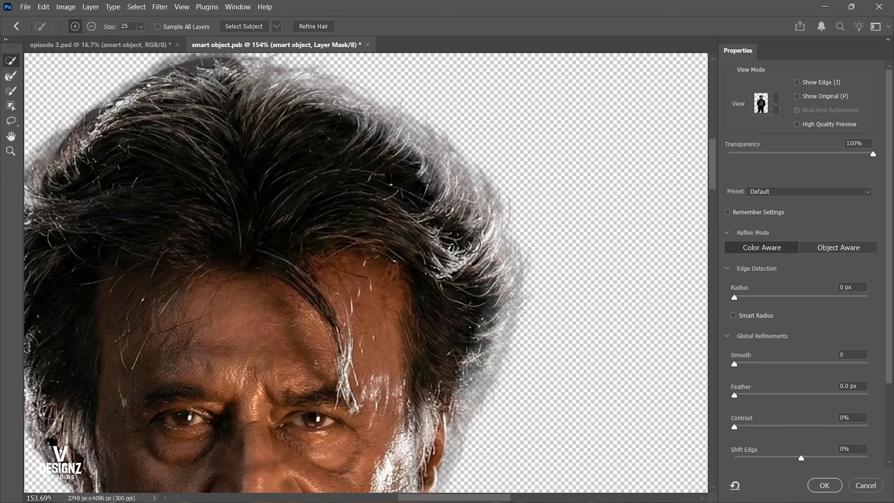
pyautogui.scroll(3, 417, 200)
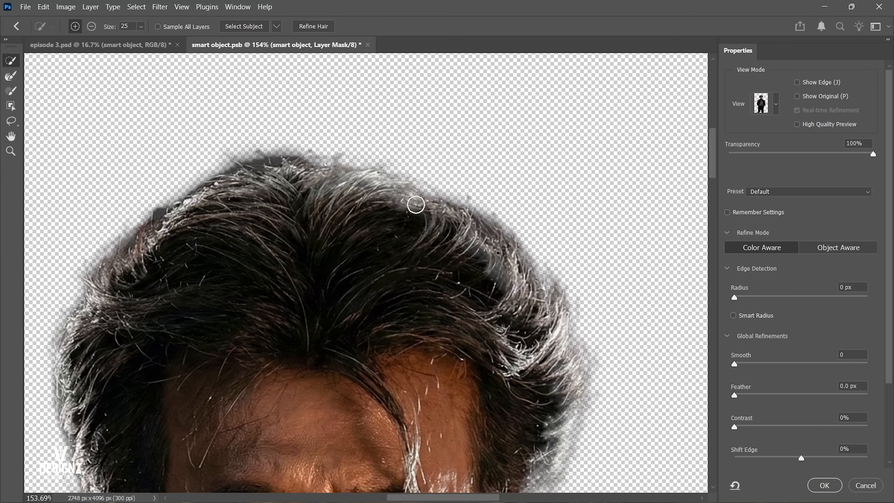
pyautogui.moveTo(416, 205)
pyautogui.mouseDown()
pyautogui.moveTo(339, 181)
pyautogui.moveTo(281, 178)
pyautogui.moveTo(370, 173)
pyautogui.moveTo(457, 216)
pyautogui.mouseUp()
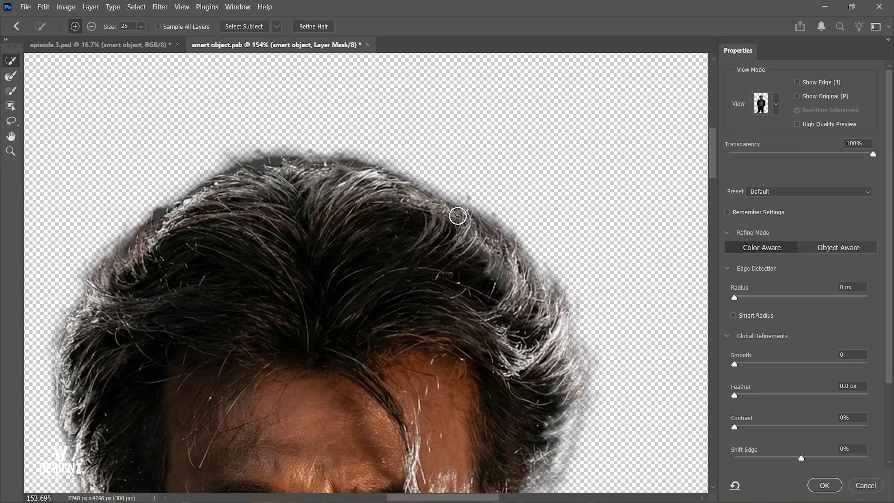
pyautogui.scroll(-10, 440, 222)
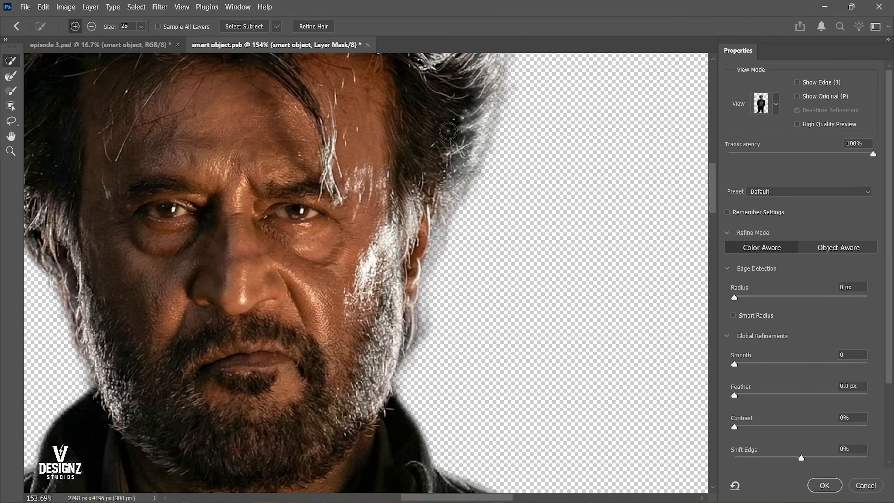
pyautogui.scroll(5, 446, 144)
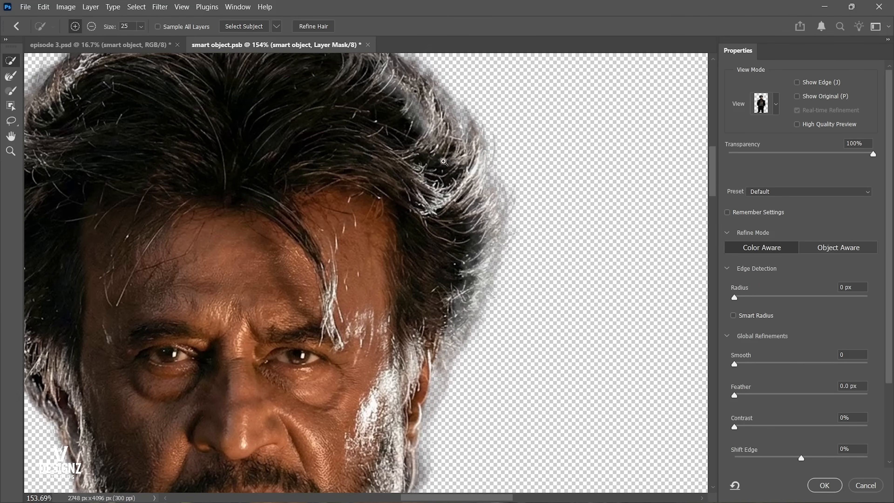
pyautogui.scroll(-5, 443, 162)
# Review the whole cutout, try lowering the preview transparency, return it to 100% and show the remaining refinement settings.
pyautogui.moveTo(403, 183); pyautogui.dragTo(393, 189)
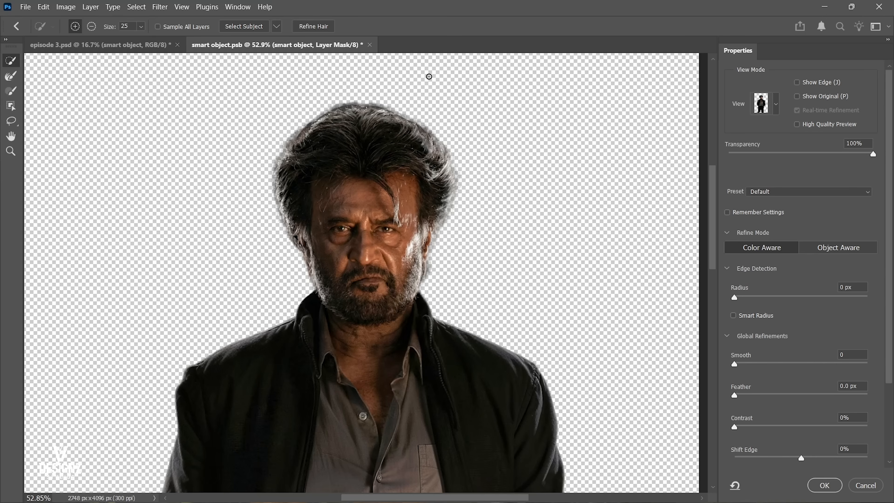
pyautogui.moveTo(412, 197); pyautogui.dragTo(404, 231)
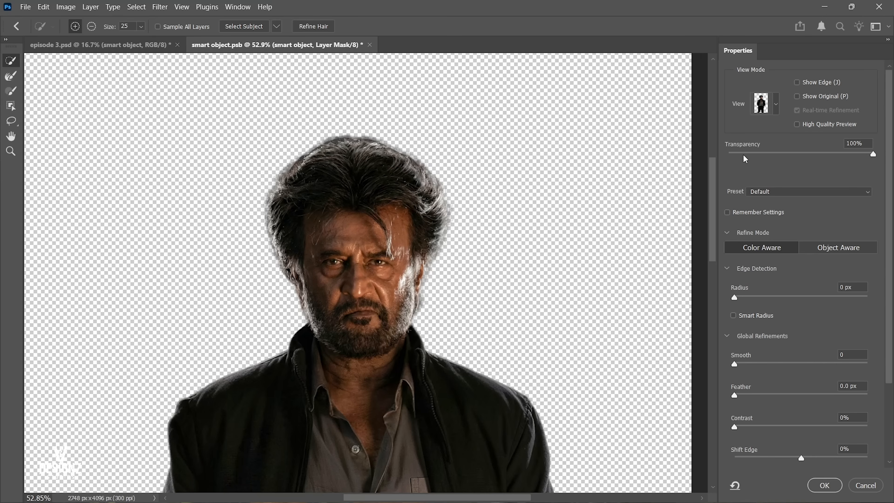
pyautogui.moveTo(741, 153); pyautogui.dragTo(887, 165)
pyautogui.scroll(-2, 784, 204)
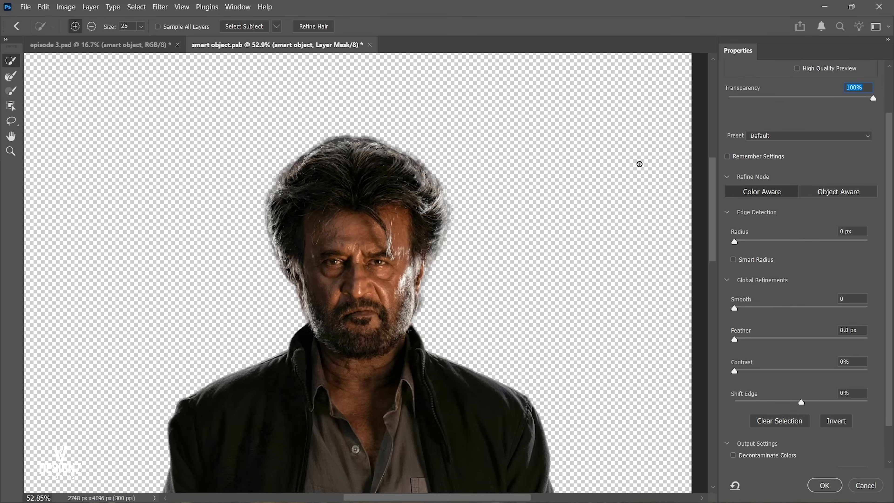
# Examine the hair edges of the cutout and look over the Refine Mode and Edge Detection settings.
pyautogui.scroll(3, 356, 176)
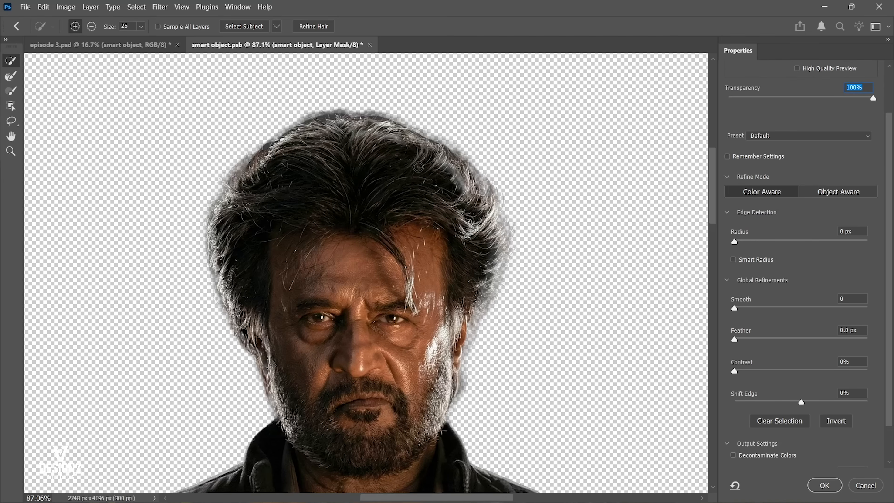
pyautogui.scroll(-2, 438, 190)
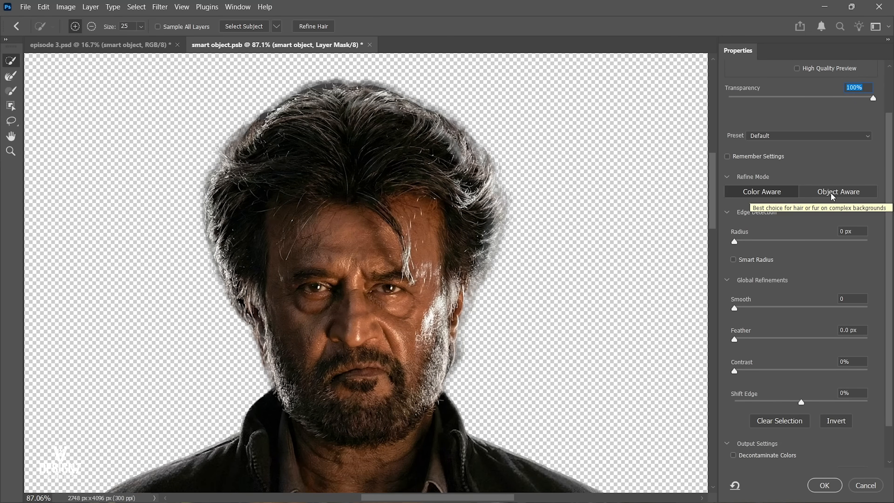
pyautogui.moveTo(370, 235); pyautogui.dragTo(366, 240)
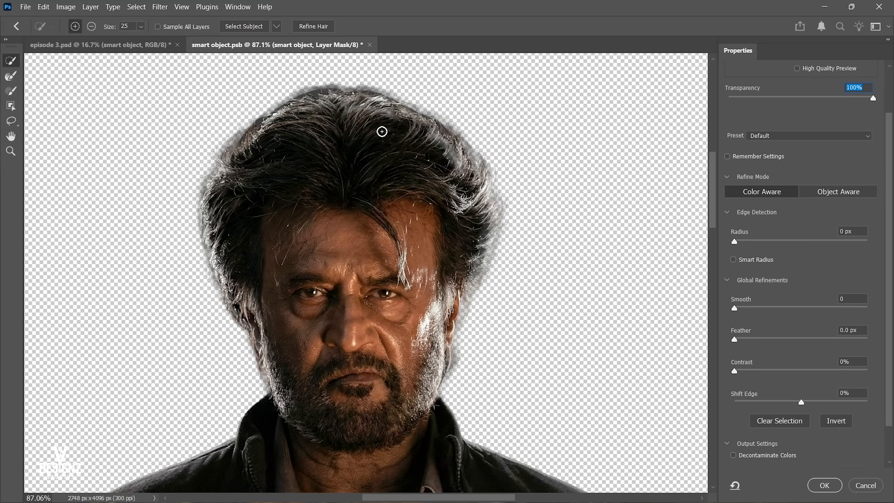
pyautogui.moveTo(478, 170); pyautogui.dragTo(479, 177)
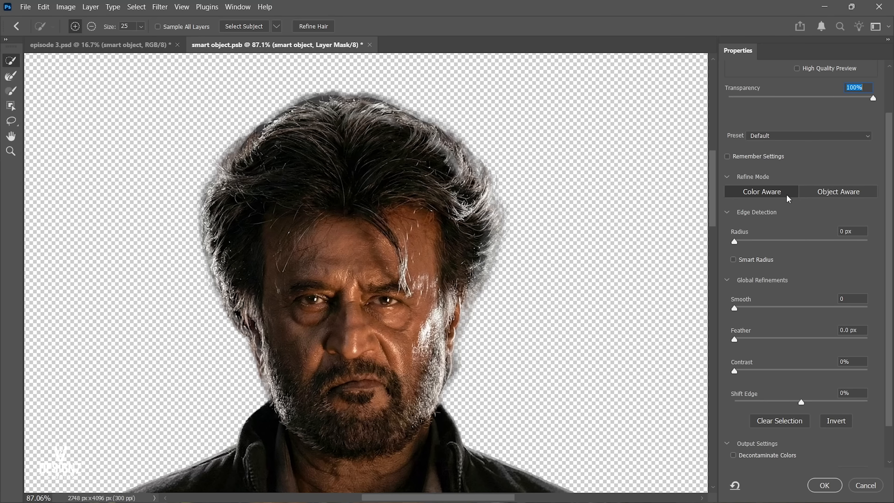
pyautogui.scroll(-2, 786, 194)
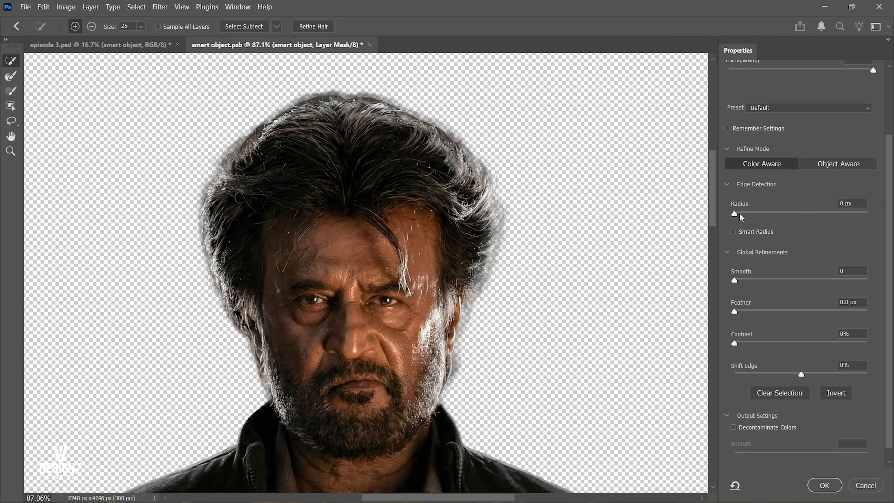
pyautogui.scroll(-3, 508, 195)
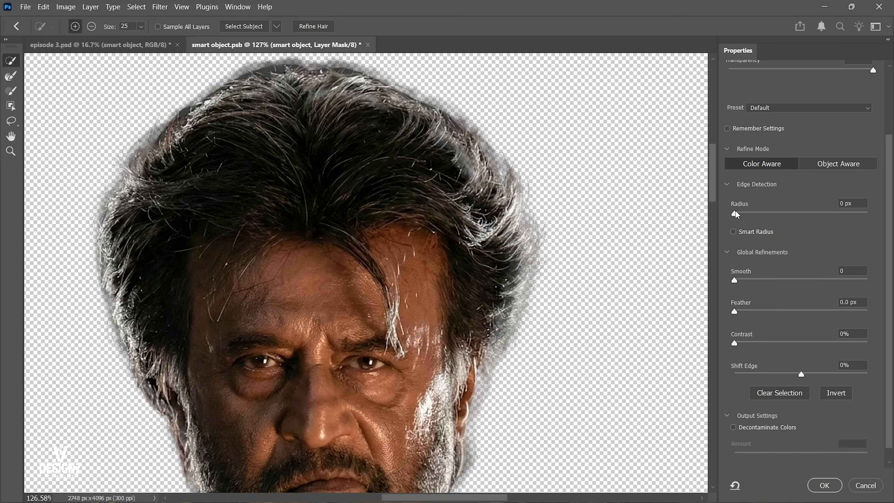
# Try Edge Detection radii of 3 px and 2 px on the hair edges and return the Radius to 0 px.
pyautogui.moveTo(736, 212); pyautogui.dragTo(755, 212)
pyautogui.moveTo(433, 144); pyautogui.dragTo(455, 151)
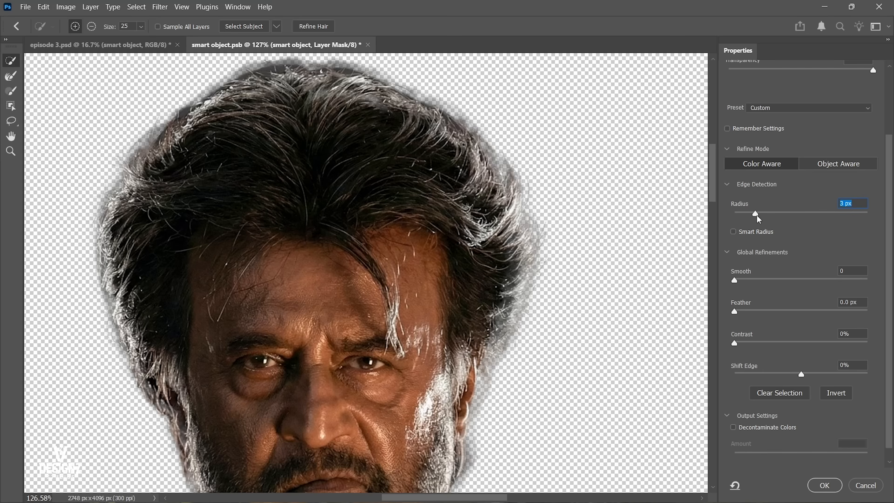
pyautogui.moveTo(756, 215)
pyautogui.mouseDown()
pyautogui.moveTo(794, 214)
pyautogui.moveTo(755, 214)
pyautogui.mouseUp()
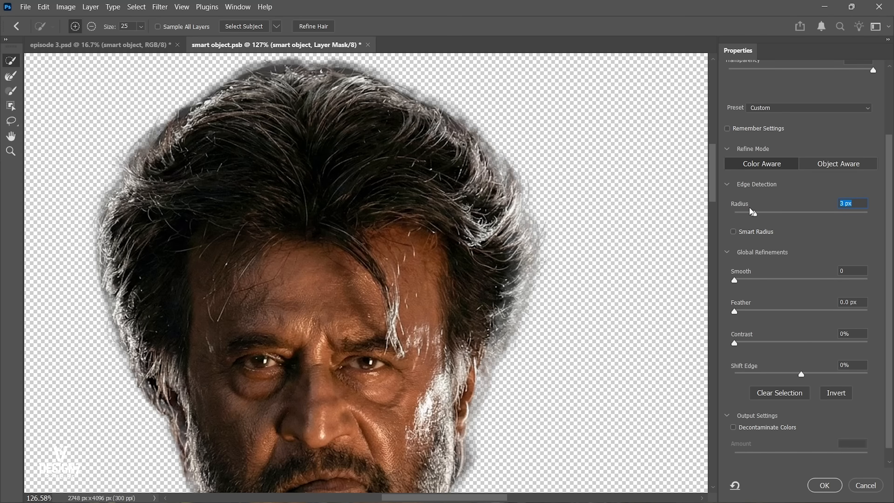
pyautogui.moveTo(754, 212); pyautogui.dragTo(783, 213)
pyautogui.write('0')
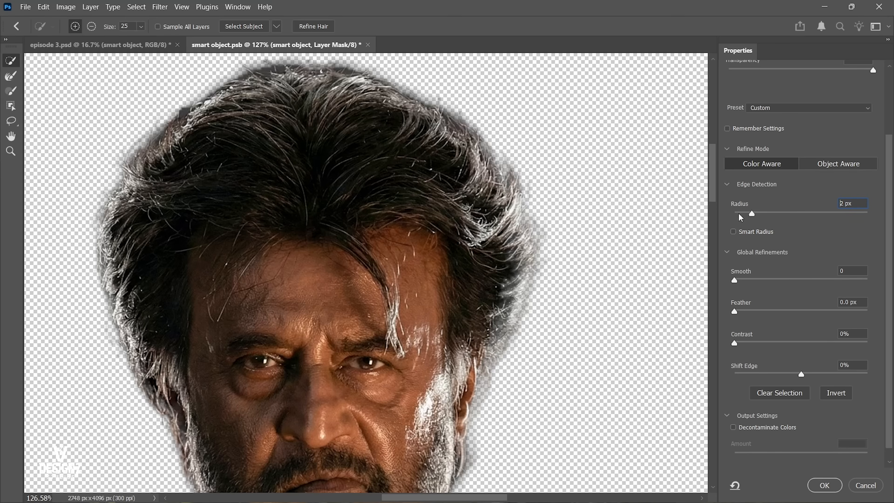
pyautogui.moveTo(468, 346); pyautogui.dragTo(457, 244)
pyautogui.scroll(-1, 787, 228)
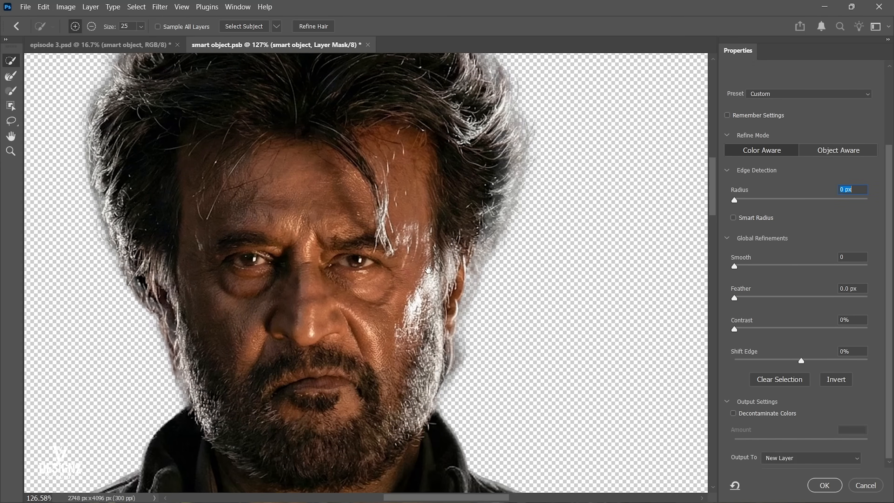
# Inspect the ear and beard edges, try the Smooth and Feather refinements, and return both to 0.
pyautogui.moveTo(428, 270); pyautogui.dragTo(441, 211)
pyautogui.moveTo(447, 176); pyautogui.dragTo(465, 232)
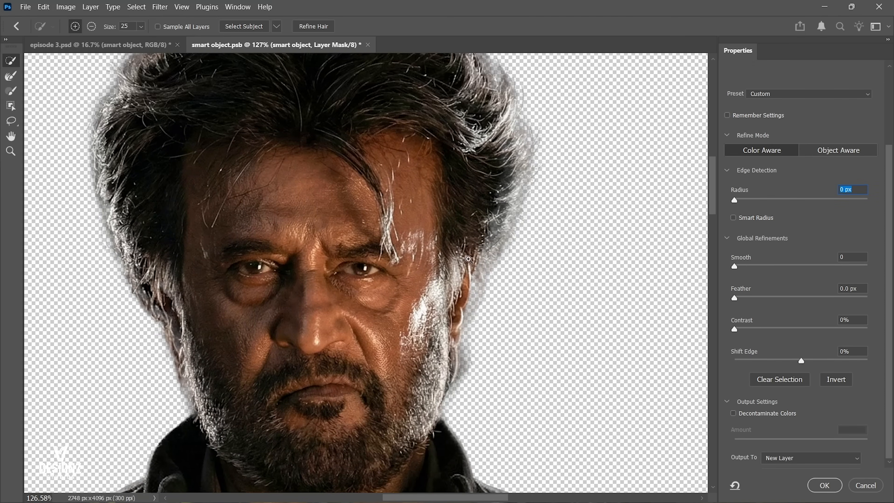
pyautogui.scroll(2, 468, 259)
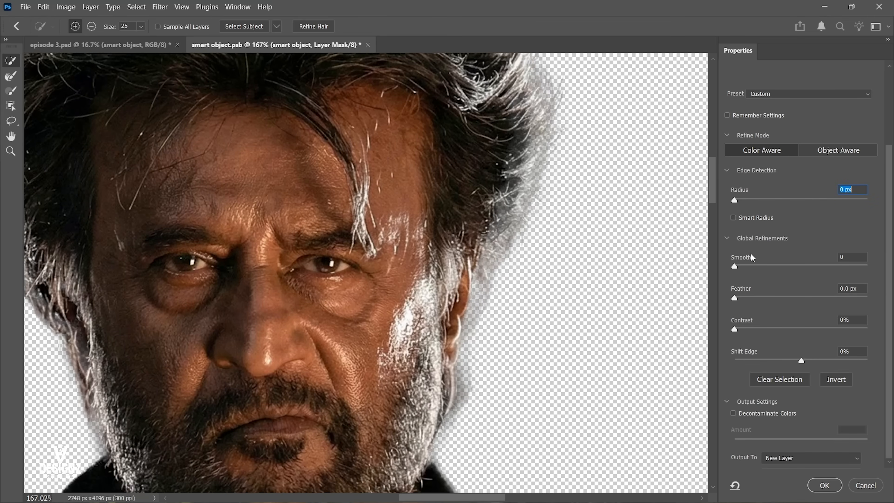
pyautogui.moveTo(734, 267); pyautogui.dragTo(700, 299)
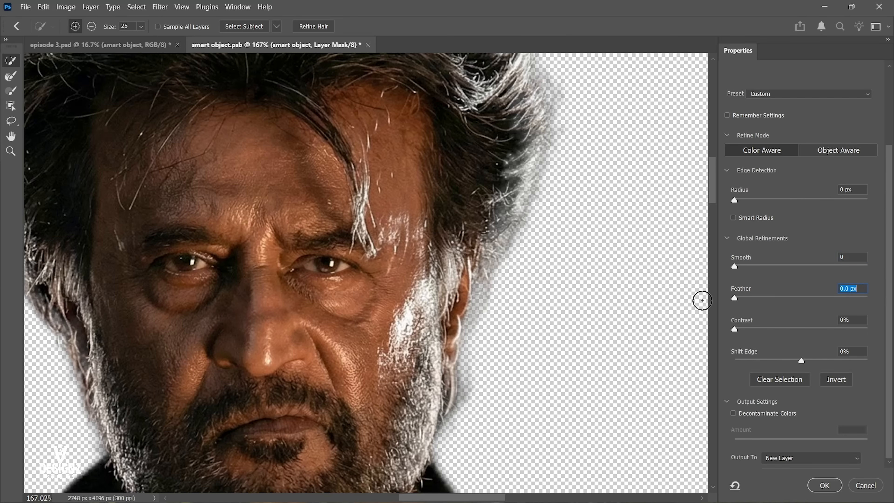
# Try a Contrast of 74% on the mask edge, inspect the hair outline, and return the Contrast to 0%.
pyautogui.moveTo(735, 329); pyautogui.dragTo(832, 329)
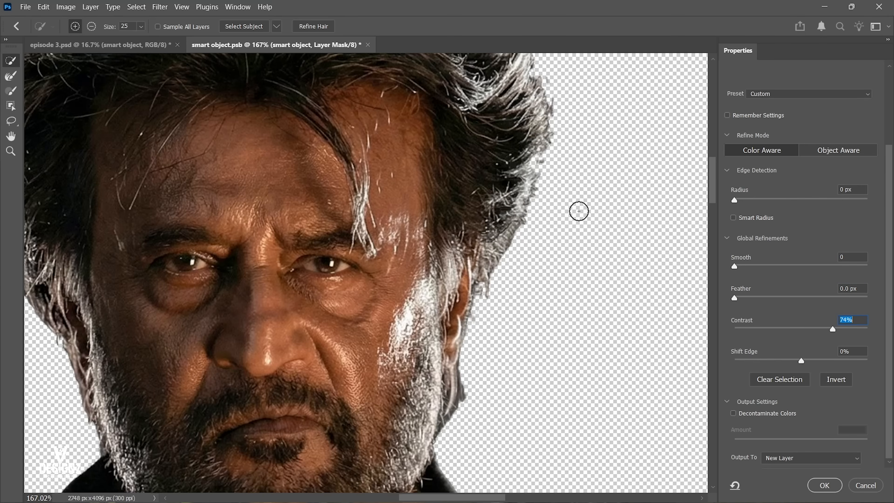
pyautogui.moveTo(510, 215); pyautogui.dragTo(528, 279)
pyautogui.moveTo(567, 168); pyautogui.dragTo(556, 243)
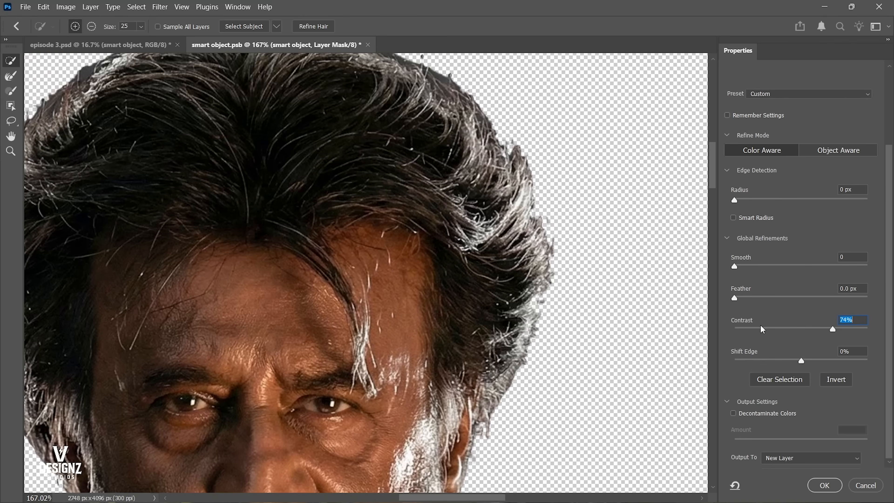
pyautogui.moveTo(760, 326); pyautogui.dragTo(651, 327)
pyautogui.moveTo(462, 264); pyautogui.dragTo(457, 260)
pyautogui.scroll(-5, 511, 234)
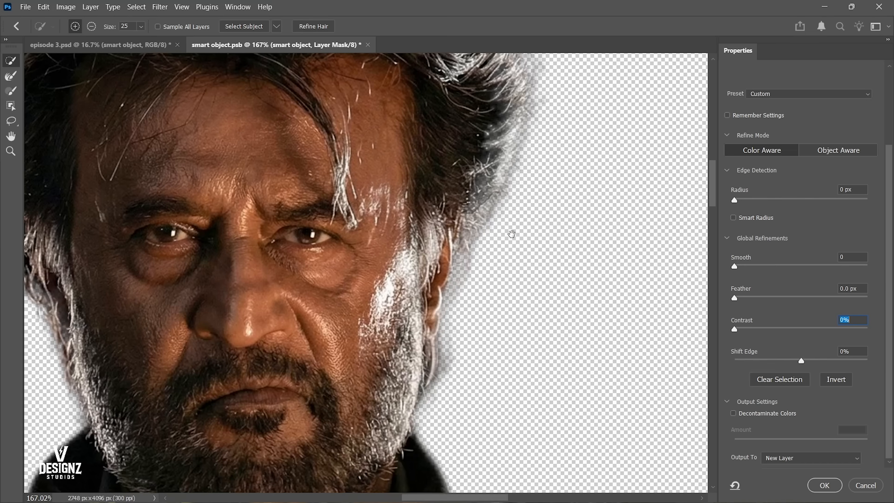
# Try shifting the mask edge inward and outward and reset Shift Edge to 0%.
pyautogui.moveTo(788, 364); pyautogui.dragTo(872, 358)
pyautogui.write('0')
pyautogui.press('Return')
pyautogui.moveTo(432, 312); pyautogui.dragTo(428, 262)
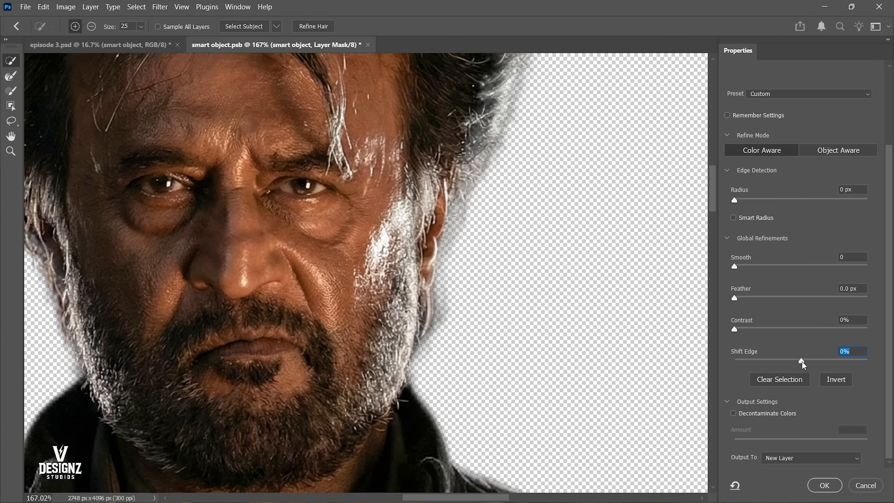
pyautogui.moveTo(801, 361); pyautogui.dragTo(798, 362)
pyautogui.moveTo(889, 283); pyautogui.dragTo(890, 283)
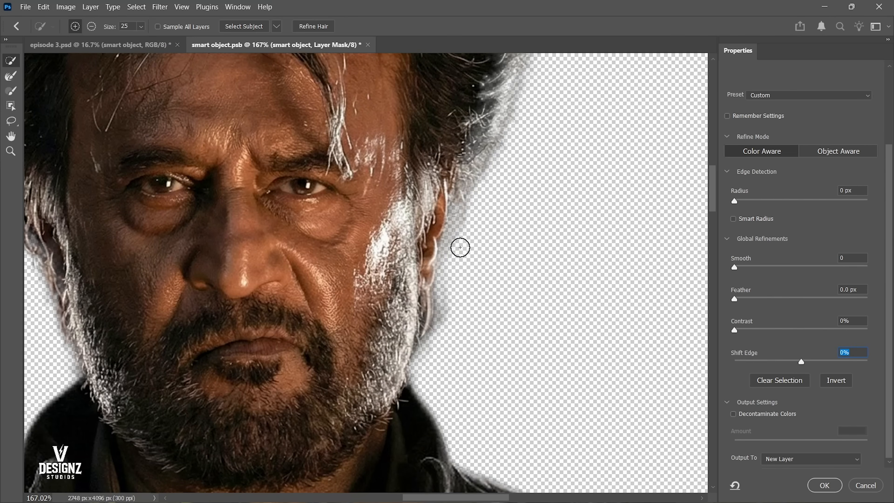
# Check the whole cutout and enable Decontaminate Colors in the output settings.
pyautogui.keyDown('alt'); pyautogui.click(480, 227); pyautogui.keyUp('alt')
pyautogui.keyDown('alt'); pyautogui.click(480, 227); pyautogui.keyUp('alt')
pyautogui.moveTo(497, 256); pyautogui.dragTo(459, 261)
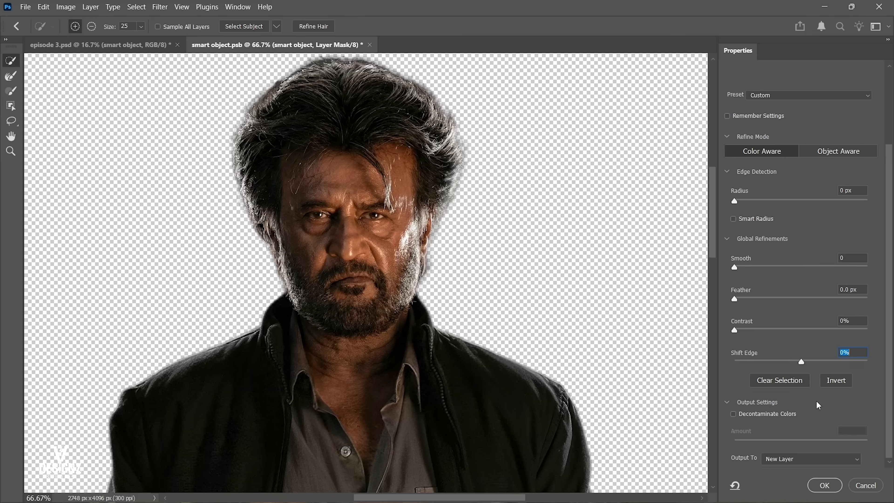
pyautogui.click(732, 414)
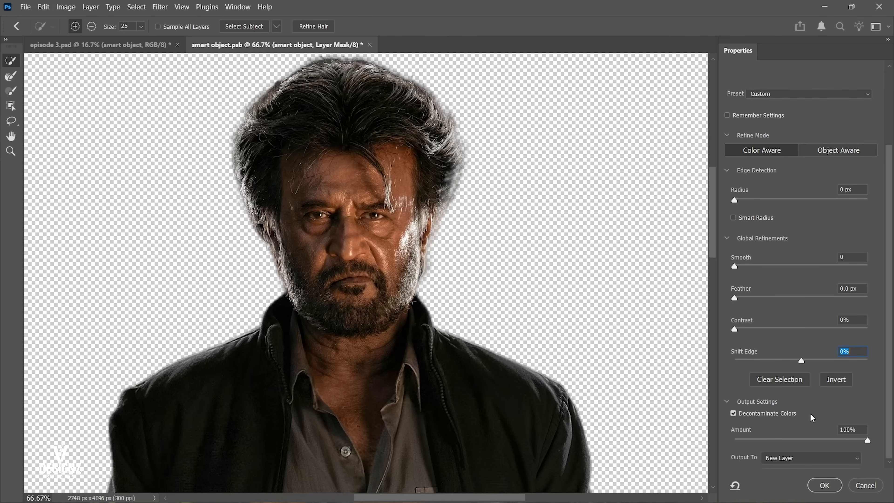
pyautogui.click(733, 413)
# Set the output to New Layer with Layer Mask and apply the refinement.
pyautogui.click(774, 459)
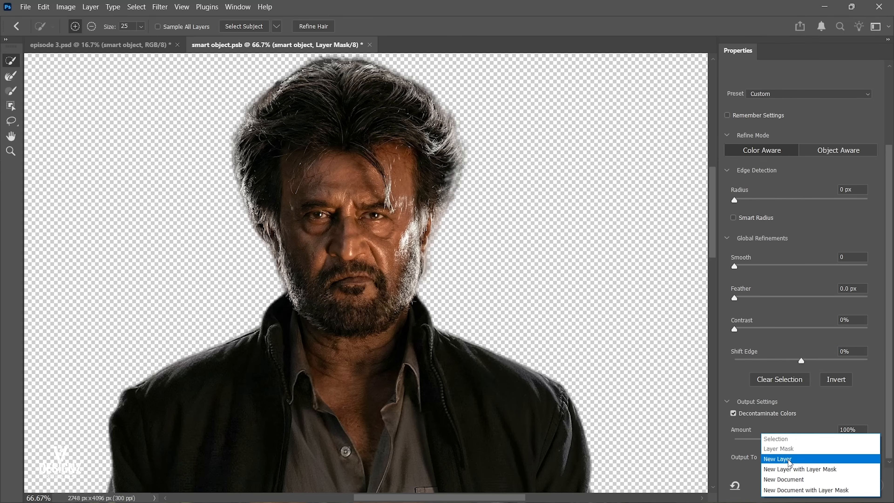
pyautogui.click(788, 469)
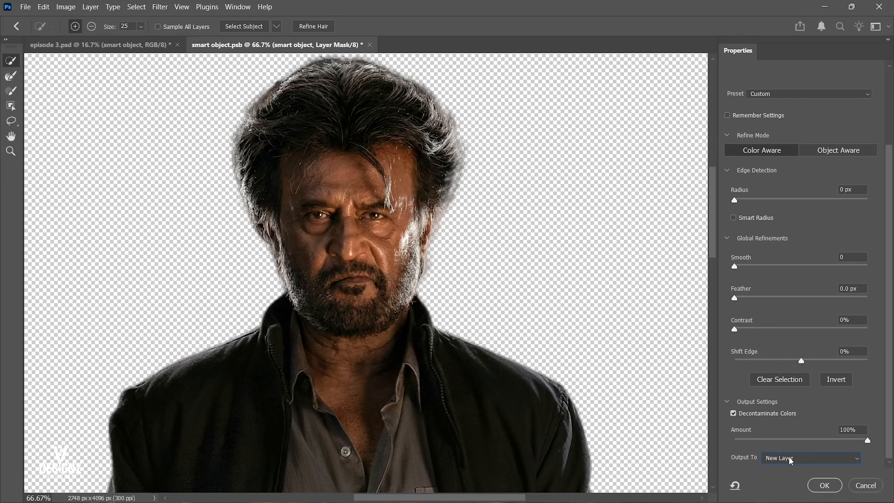
pyautogui.click(788, 457)
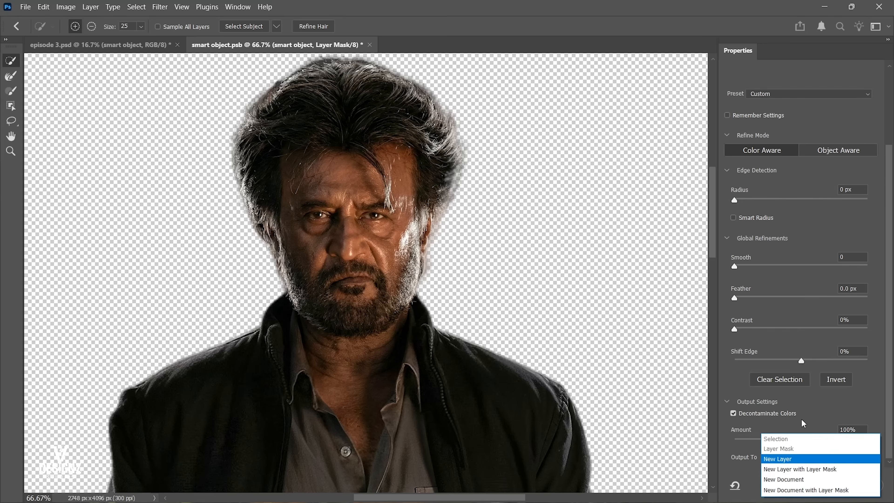
pyautogui.click(799, 470)
pyautogui.click(818, 488)
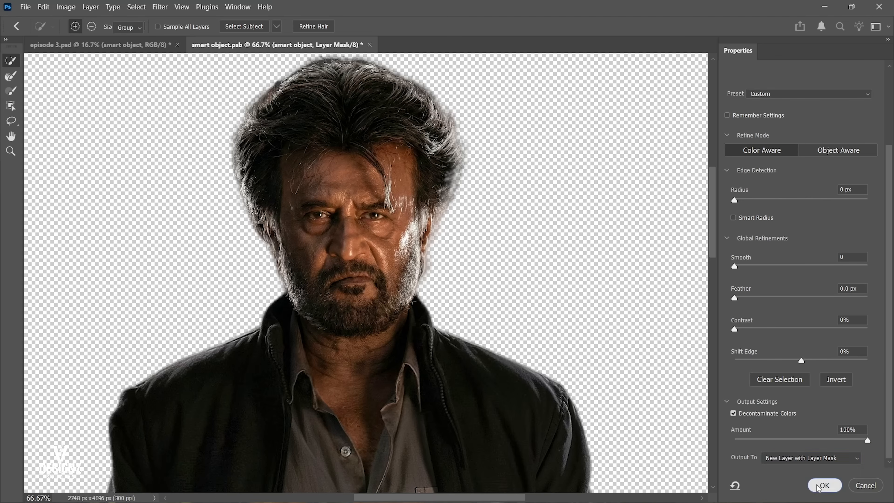
# Compare the original smart object layer with smart object copy by toggling their visibility, leaving only the copy shown.
pyautogui.rightClick(394, 272)
pyautogui.click(407, 286)
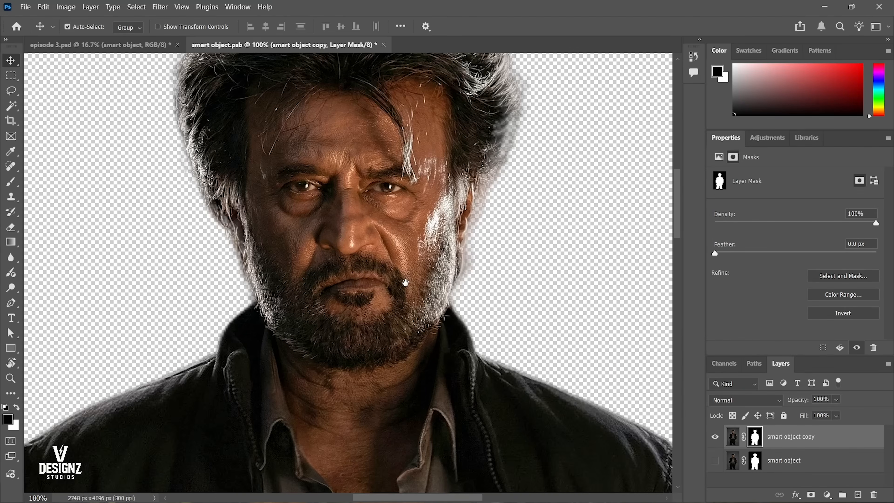
pyautogui.rightClick(400, 279)
pyautogui.click(417, 286)
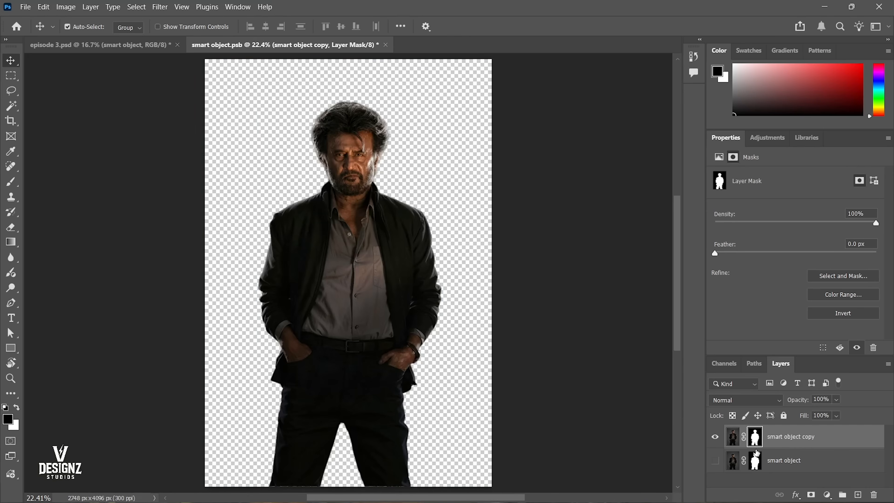
pyautogui.click(715, 436)
pyautogui.click(715, 460)
pyautogui.click(715, 461)
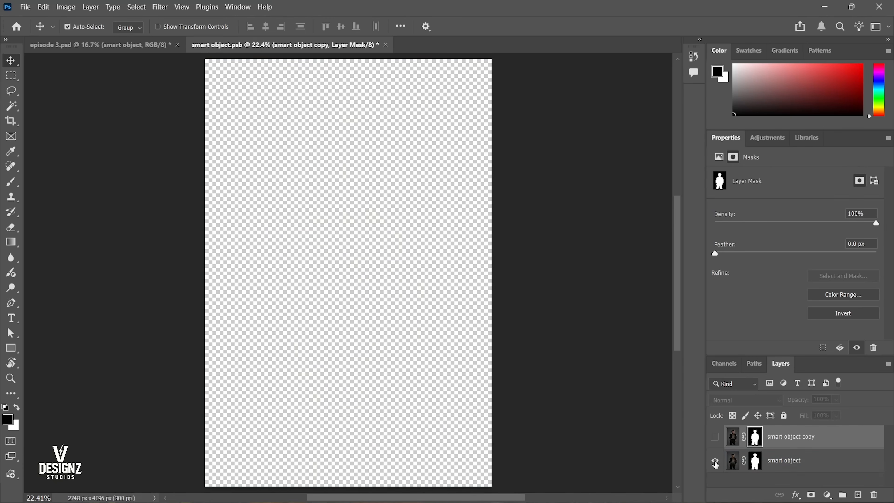
pyautogui.click(715, 459)
pyautogui.click(716, 456)
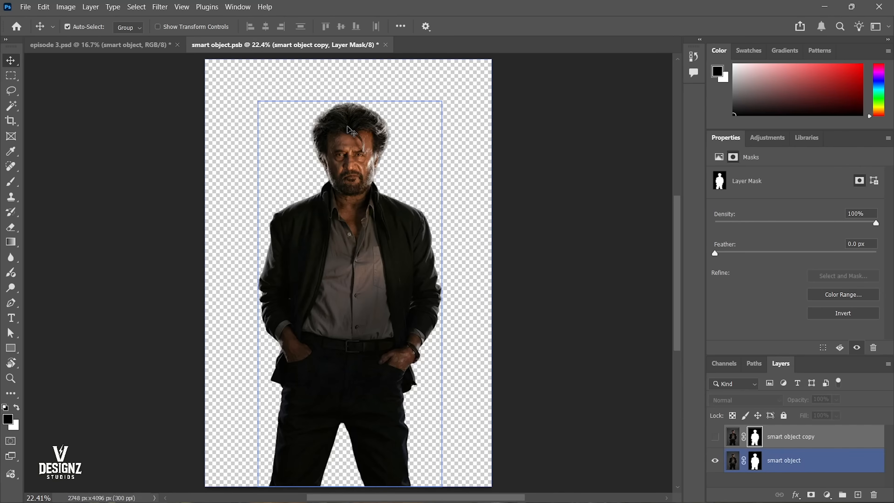
pyautogui.click(716, 464)
pyautogui.click(715, 436)
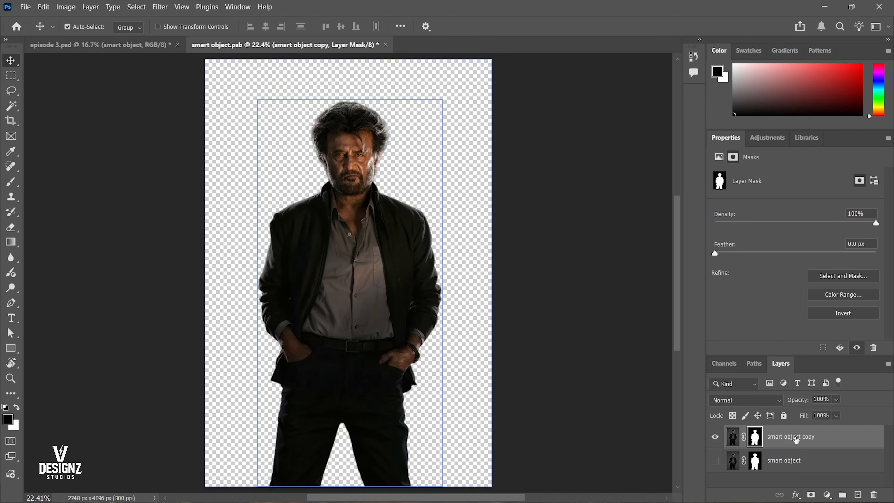
# Try moving the image of the smart object copy layer slightly upward and undo the move.
pyautogui.click(733, 436)
pyautogui.moveTo(364, 219)
pyautogui.mouseDown()
pyautogui.moveTo(373, 200)
pyautogui.moveTo(374, 210)
pyautogui.mouseUp()
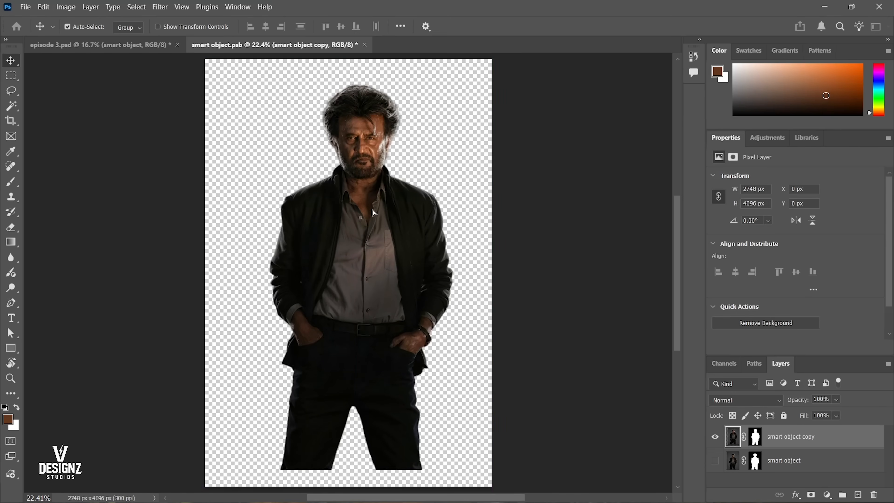
pyautogui.hotkey('ctrl', 'z')
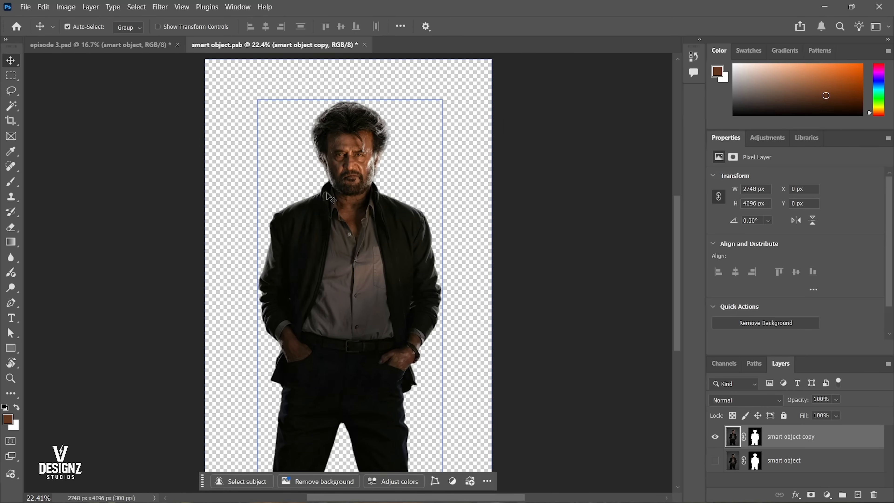
# Inspect the hair edges up close and make the layer mask of smart object copy active.
pyautogui.scroll(6, 331, 197)
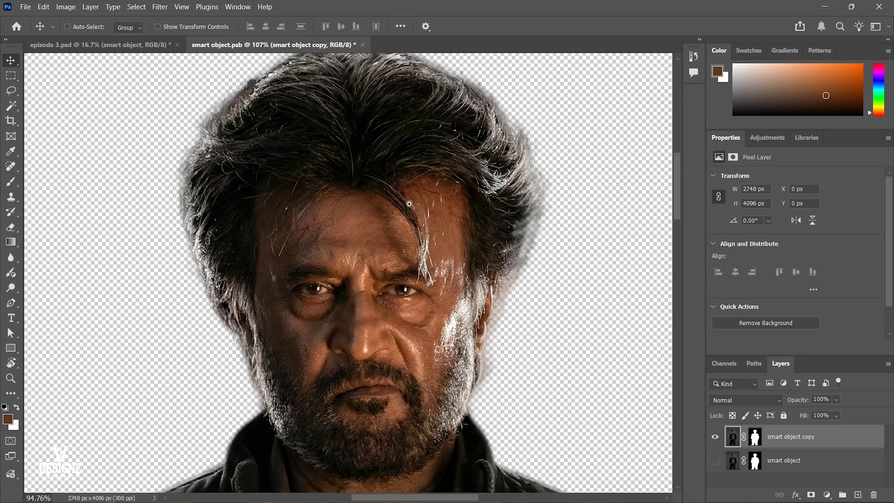
pyautogui.scroll(-4, 410, 204)
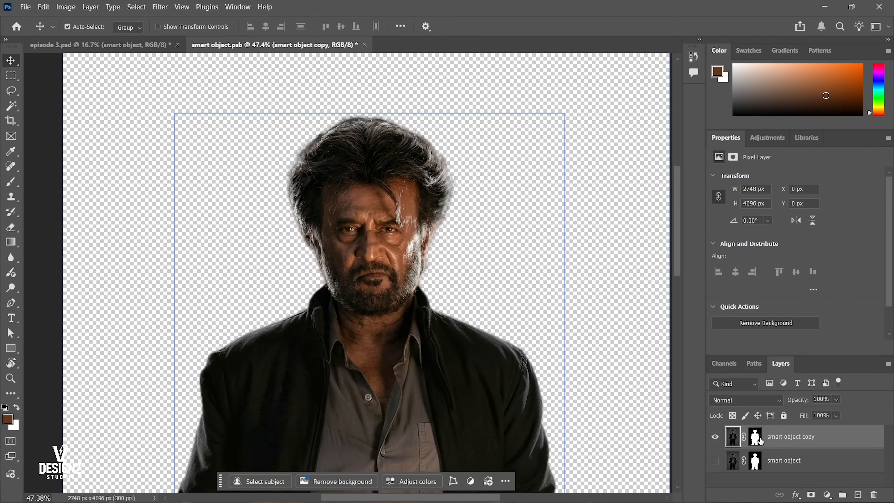
pyautogui.click(755, 437)
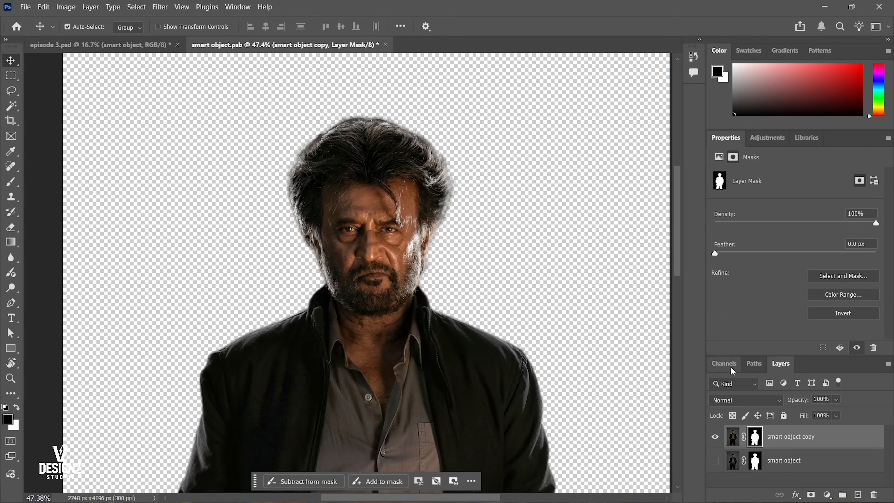
# Undock the Layers panel, disable the layer mask of smart object copy to reveal the original backdrop, and enable the mask again.
pyautogui.moveTo(780, 362); pyautogui.dragTo(491, 107)
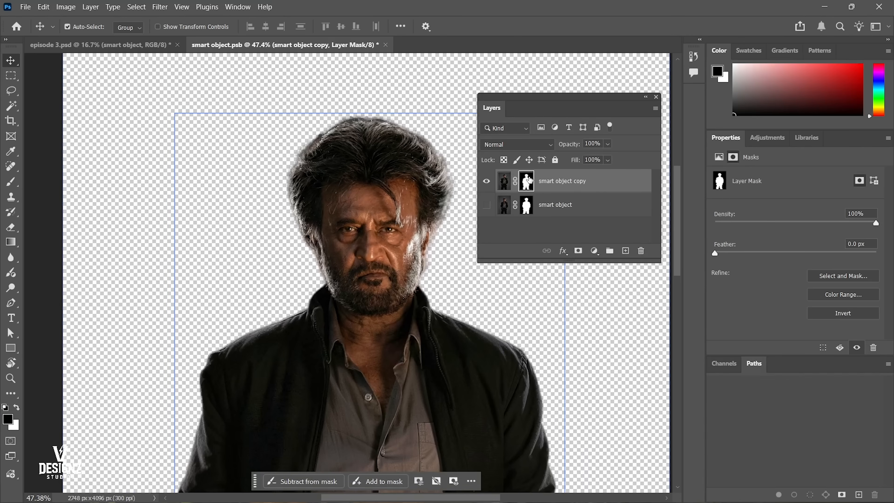
pyautogui.rightClick(530, 180)
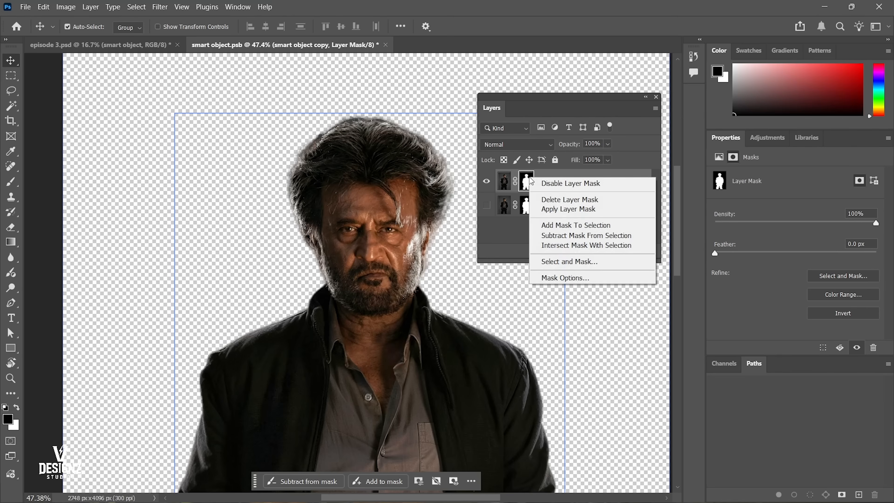
pyautogui.click(563, 187)
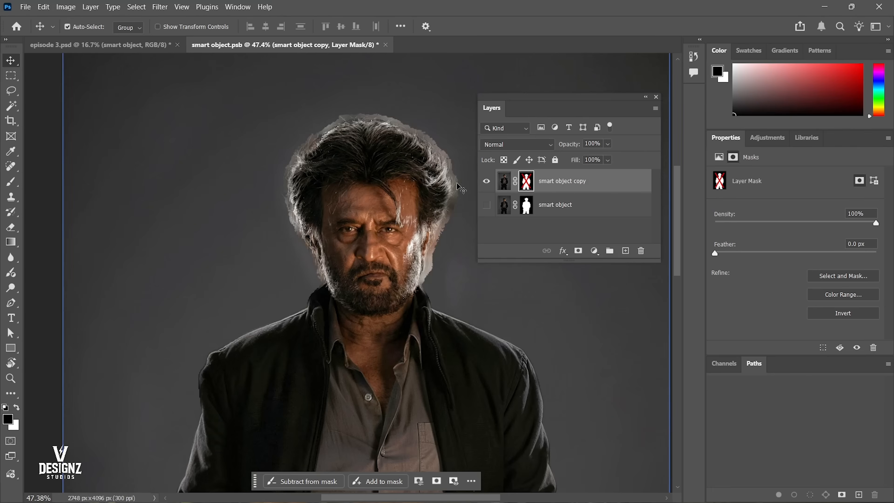
pyautogui.keyDown('shift'); pyautogui.click(527, 182); pyautogui.keyUp('shift')
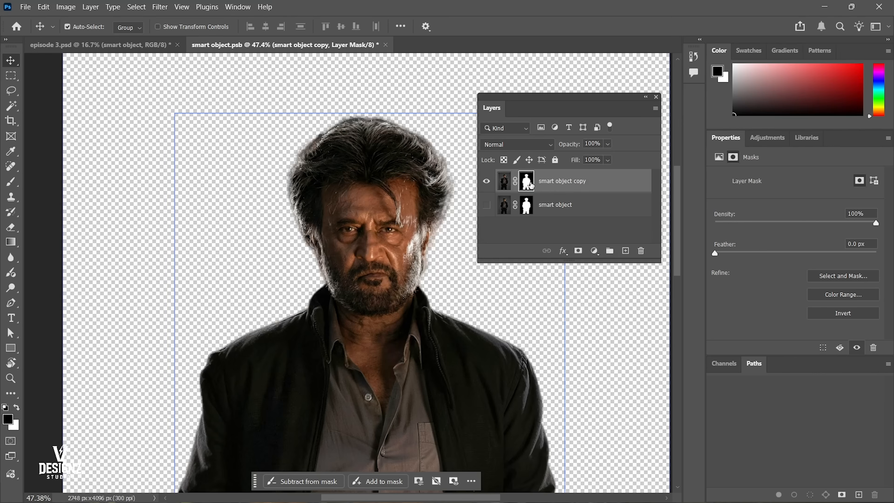
# Apply the layer mask of smart object copy permanently and save smart object.psb, with the Layers panel docked back in place.
pyautogui.rightClick(532, 186)
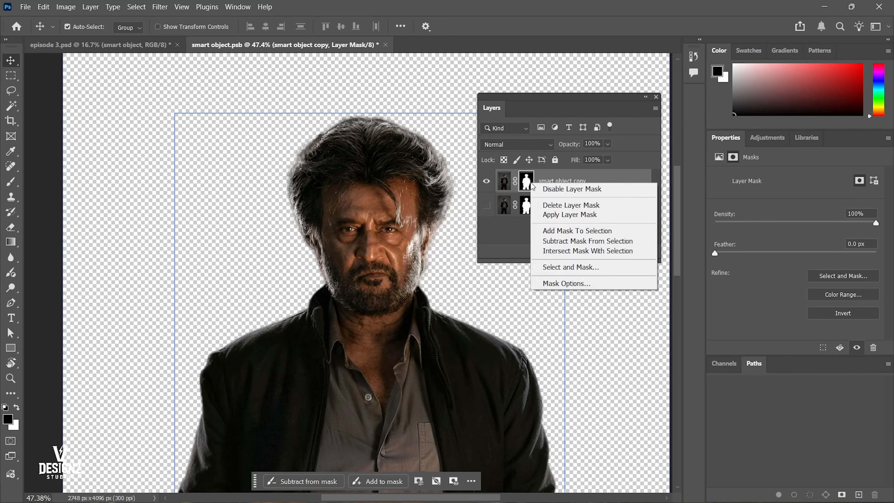
pyautogui.click(570, 214)
pyautogui.hotkey('ctrl', '0')
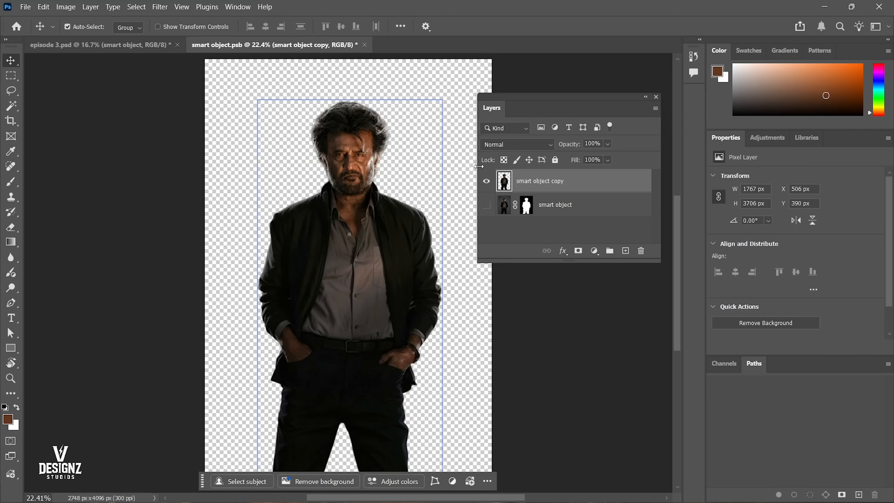
pyautogui.scroll(5, 350, 135)
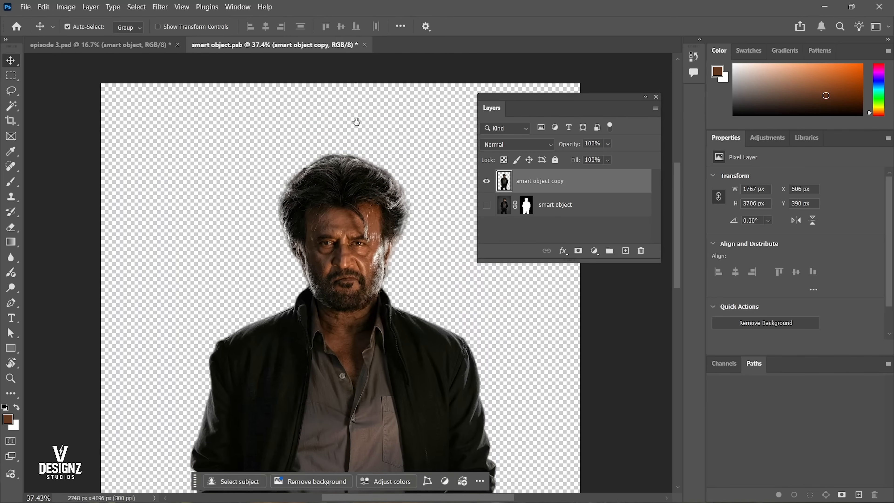
pyautogui.scroll(3, 349, 204)
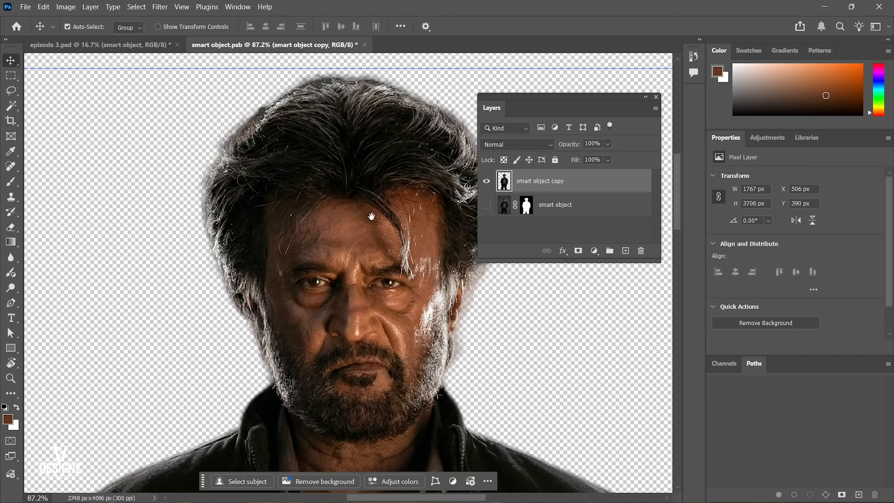
pyautogui.hotkey('ctrl', '0')
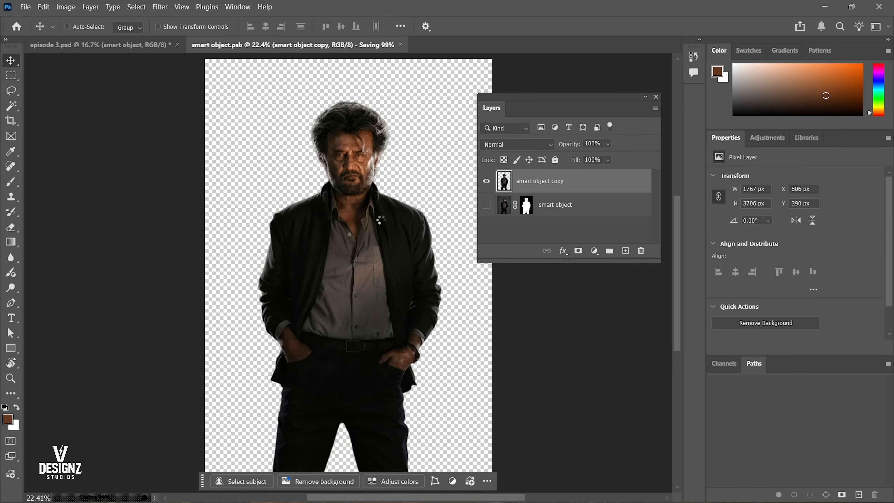
pyautogui.hotkey('ctrl', 's')
pyautogui.moveTo(494, 110); pyautogui.dragTo(781, 364)
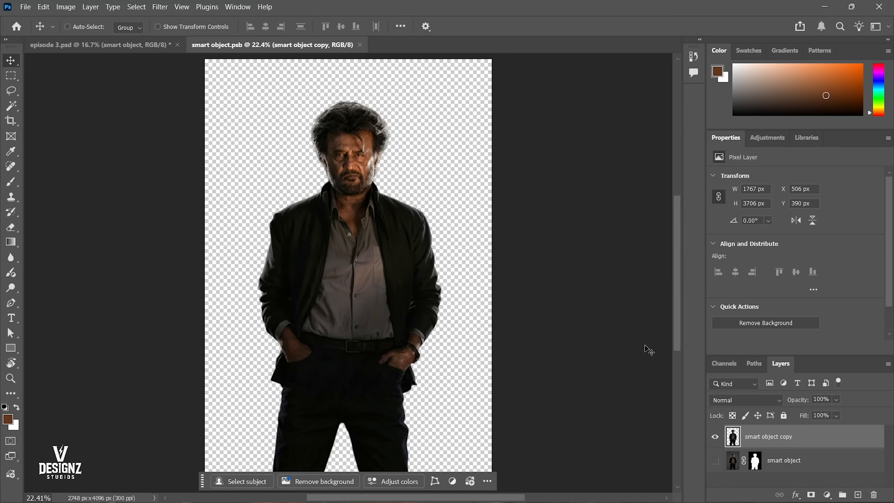
# In episode 3.psd, align the smart object to the bottom edge of the canvas and save the document.
pyautogui.hotkey('ctrl', 'Tab')
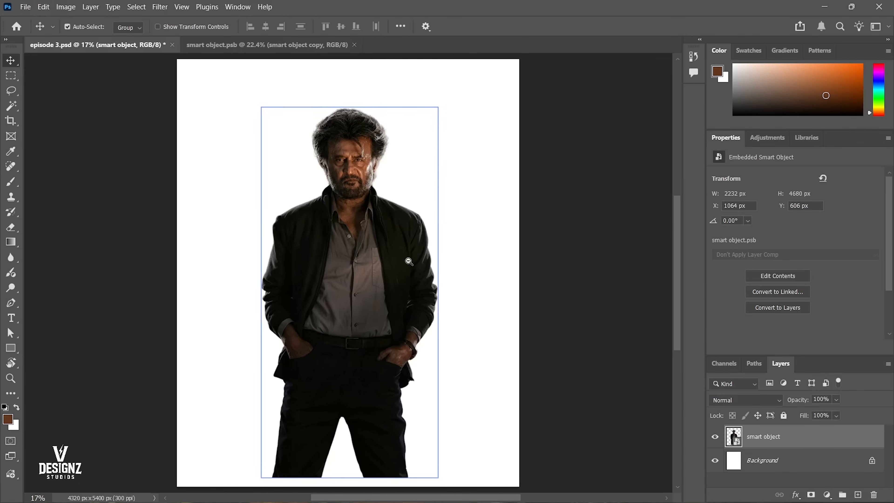
pyautogui.scroll(-1, 449, 204)
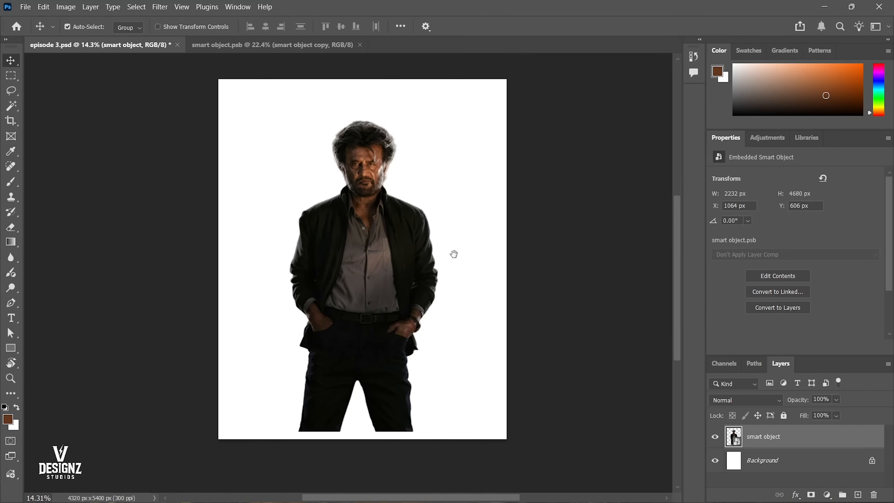
pyautogui.hotkey('ctrl', 'a')
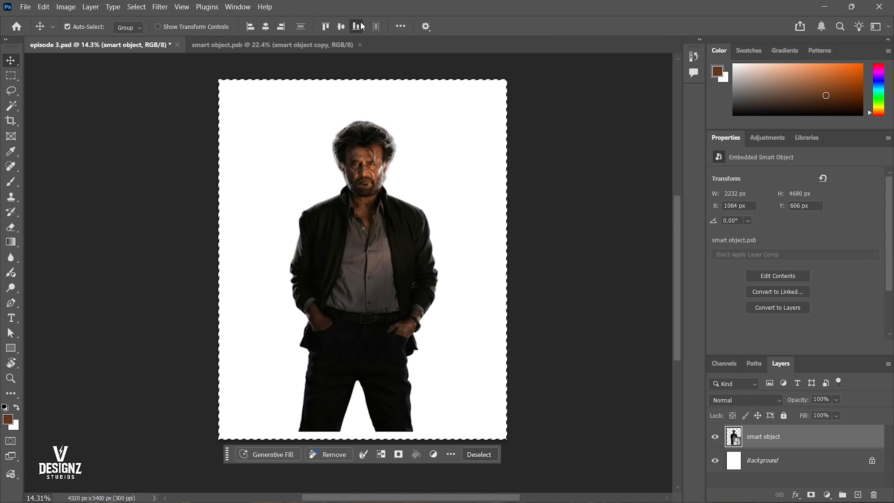
pyautogui.click(357, 26)
pyautogui.hotkey('ctrl', 'd')
pyautogui.scroll(1, 424, 173)
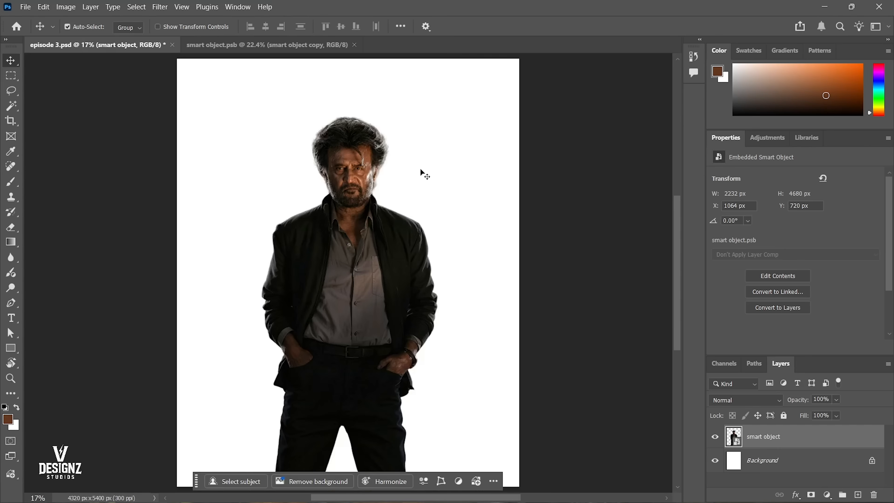
pyautogui.hotkey('ctrl', 's')
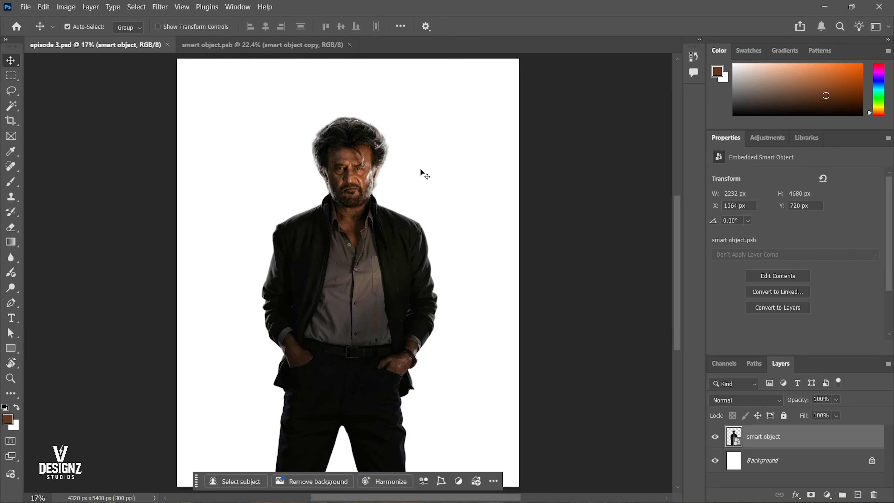
# Restore the default colours and, in smart object.psb, show only the smart object layer with its layer mask active.
pyautogui.click(4, 408)
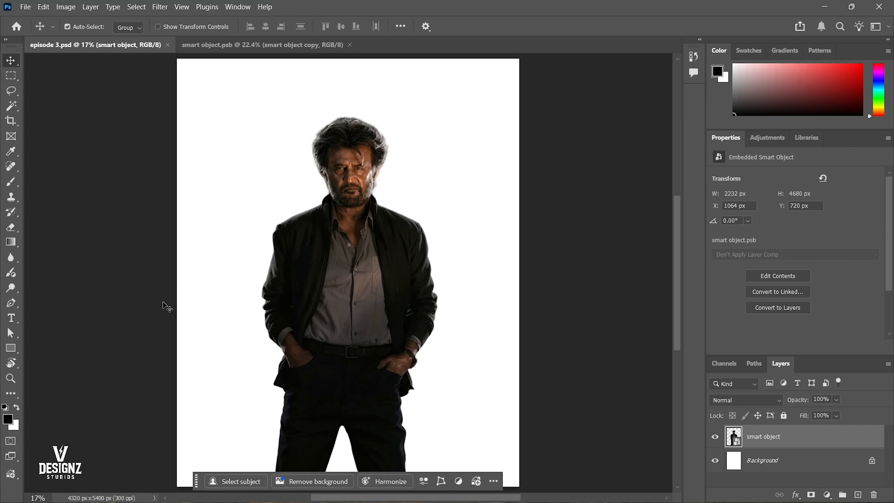
pyautogui.hotkey('ctrl', 'Tab')
pyautogui.click(714, 437)
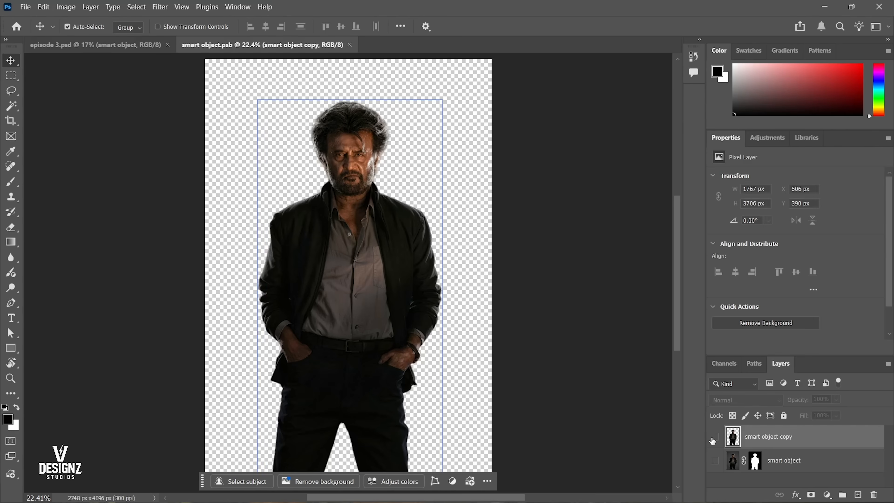
pyautogui.click(714, 460)
pyautogui.click(735, 462)
pyautogui.click(758, 464)
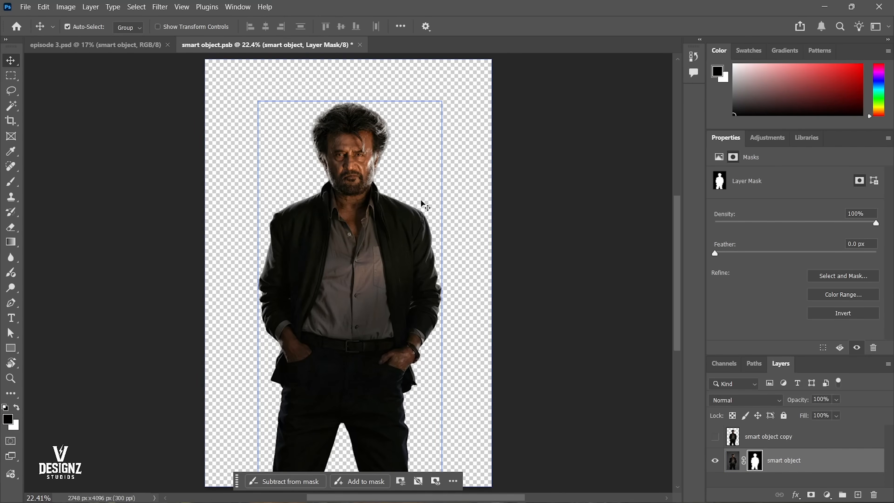
# Try hiding the man's head by painting black on the smart object layer's mask with a large soft Brush, and undo the strokes.
pyautogui.moveTo(367, 120); pyautogui.dragTo(427, 141)
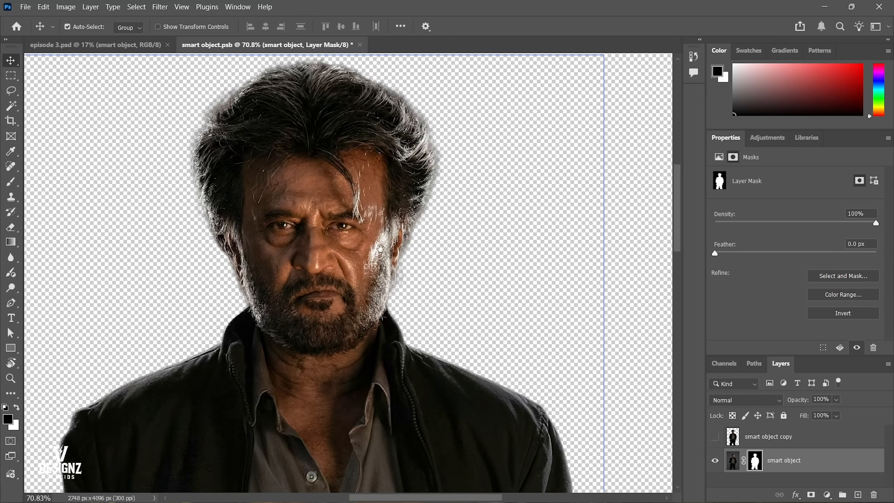
pyautogui.moveTo(370, 253); pyautogui.dragTo(400, 246)
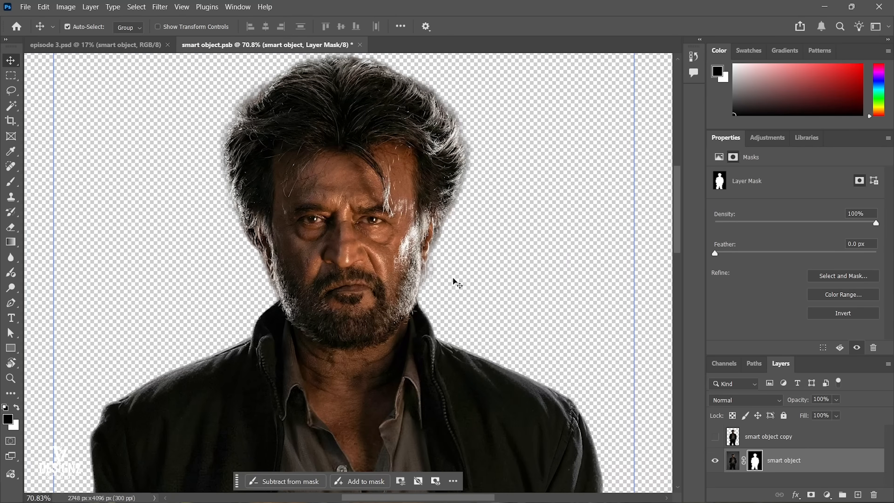
pyautogui.press('b')
pyautogui.moveTo(458, 236)
pyautogui.mouseDown()
pyautogui.moveTo(362, 214)
pyautogui.moveTo(234, 230)
pyautogui.moveTo(511, 189)
pyautogui.moveTo(361, 209)
pyautogui.moveTo(362, 125)
pyautogui.mouseUp()
pyautogui.hotkey('ctrl', 'z')
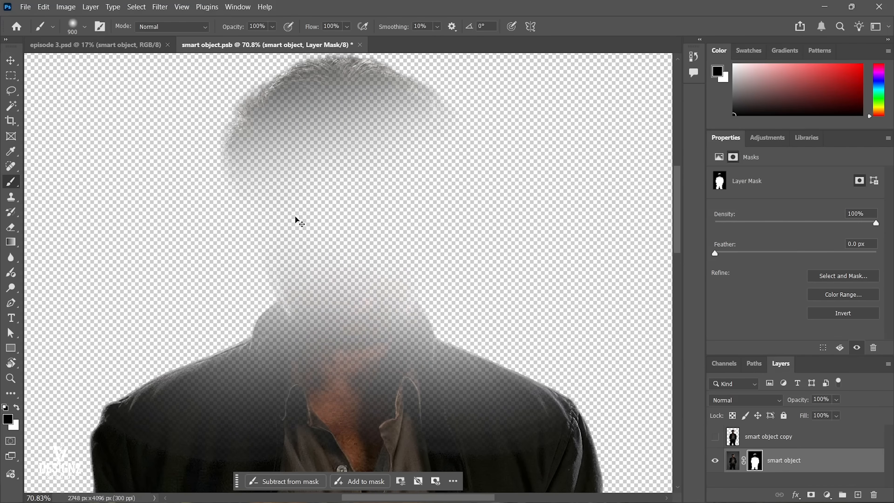
pyautogui.hotkey('ctrl', 'z')
pyautogui.hotkey('ctrl', 'z')
pyautogui.hotkey('ctrl', 'z')
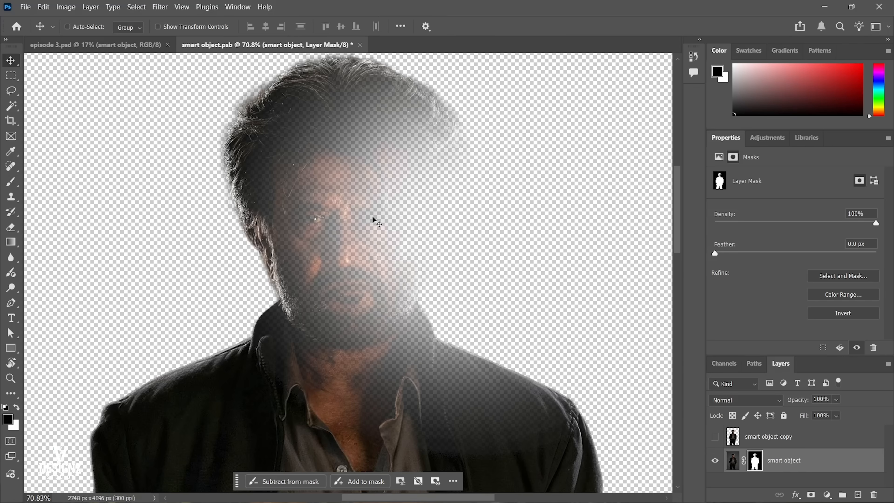
pyautogui.hotkey('ctrl', 'z')
pyautogui.hotkey('ctrl', 'z')
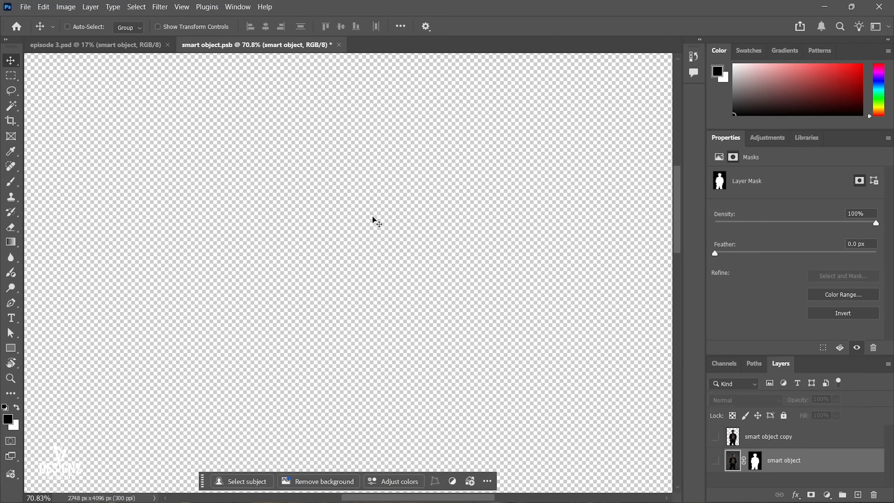
pyautogui.hotkey('ctrl', 'shift', 'z')
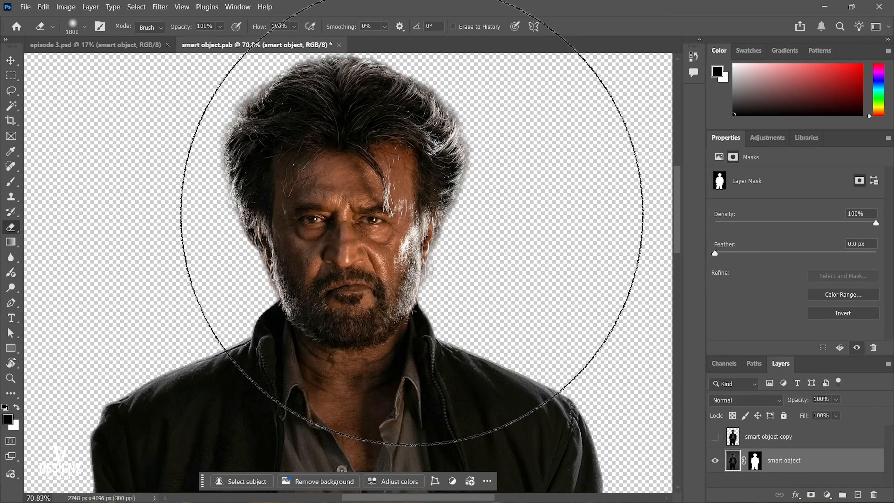
# Try erasing the hair beside the face directly on the smart object layer's image with a 250 px Eraser, and undo it.
pyautogui.press('[')
pyautogui.press('[')
pyautogui.press('[')
pyautogui.press('[')
pyautogui.press('[')
pyautogui.press('[')
pyautogui.press('[')
pyautogui.press('[')
pyautogui.press('[')
pyautogui.press('[')
pyautogui.moveTo(411, 189)
pyautogui.mouseDown()
pyautogui.moveTo(462, 194)
pyautogui.moveTo(470, 167)
pyautogui.moveTo(451, 182)
pyautogui.mouseUp()
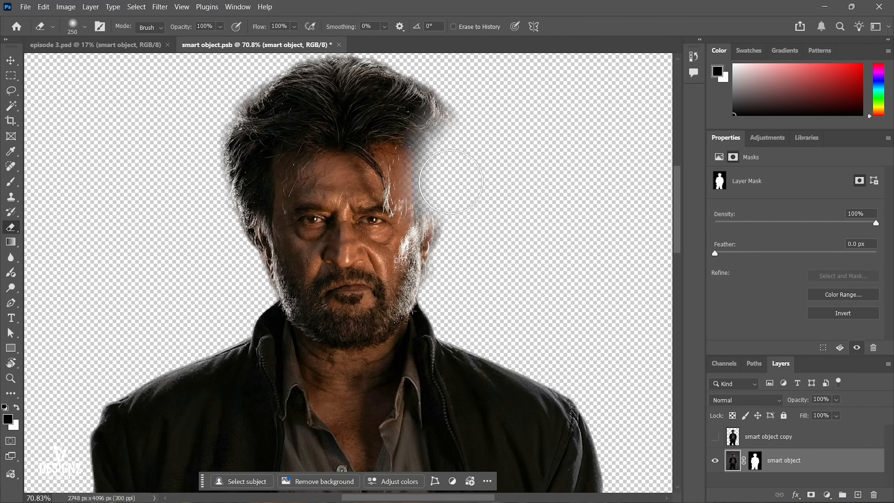
pyautogui.hotkey('ctrl', 'z')
# Try erasing on the smart object layer's mask around the head to bring back the backdrop, and undo the strokes.
pyautogui.click(755, 461)
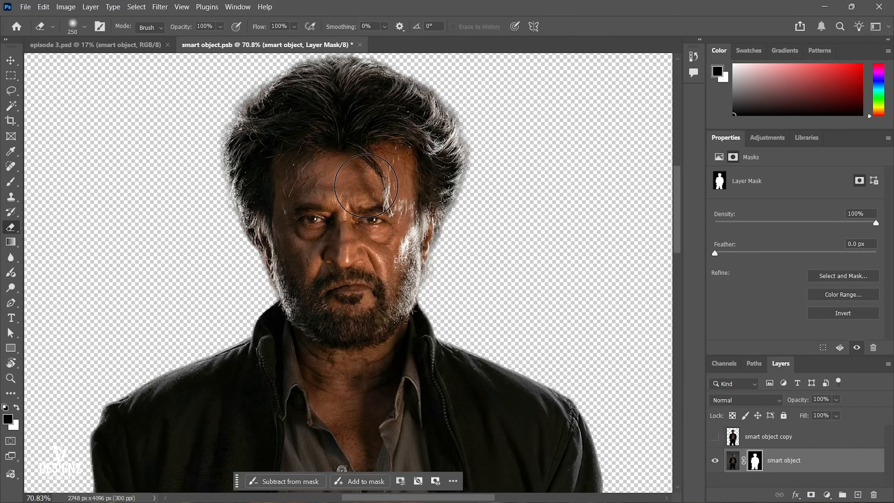
pyautogui.moveTo(465, 233)
pyautogui.mouseDown()
pyautogui.moveTo(524, 189)
pyautogui.moveTo(457, 237)
pyautogui.mouseUp()
pyautogui.moveTo(457, 238)
pyautogui.mouseDown()
pyautogui.moveTo(359, 245)
pyautogui.moveTo(338, 236)
pyautogui.mouseUp()
pyautogui.moveTo(339, 235)
pyautogui.mouseDown()
pyautogui.moveTo(327, 275)
pyautogui.moveTo(359, 315)
pyautogui.moveTo(327, 329)
pyautogui.moveTo(443, 313)
pyautogui.moveTo(415, 148)
pyautogui.moveTo(468, 282)
pyautogui.mouseUp()
pyautogui.hotkey('ctrl', 'z')
pyautogui.hotkey('ctrl', '0')
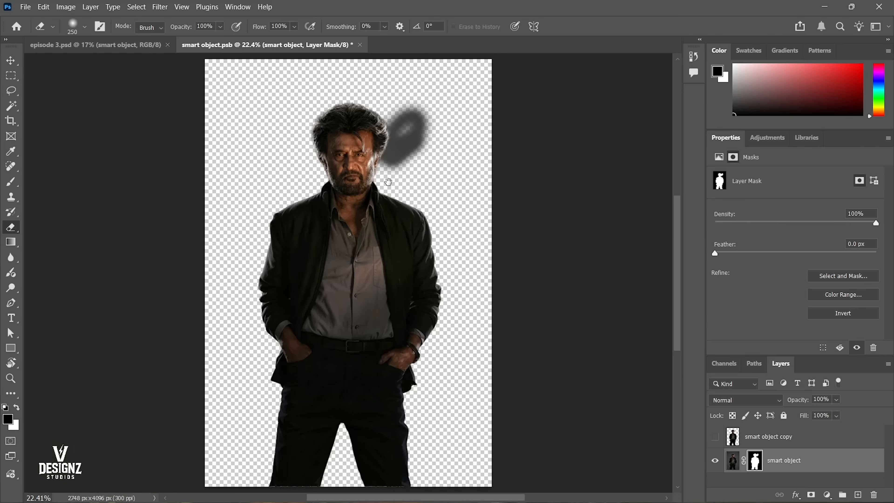
pyautogui.hotkey('ctrl', 'z')
# Save smart object.psb with the masked layer shown and close it to return to episode 3.psd.
pyautogui.press('v')
pyautogui.hotkey('ctrl', 's')
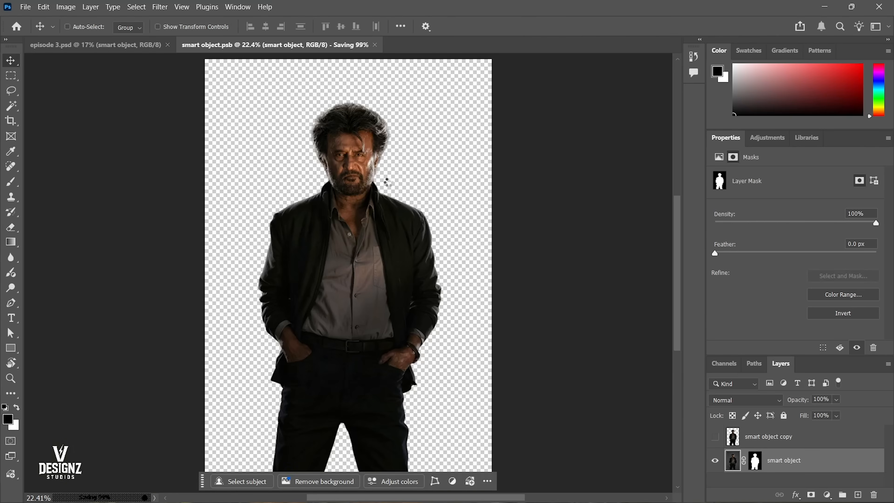
pyautogui.hotkey('ctrl', 'w')
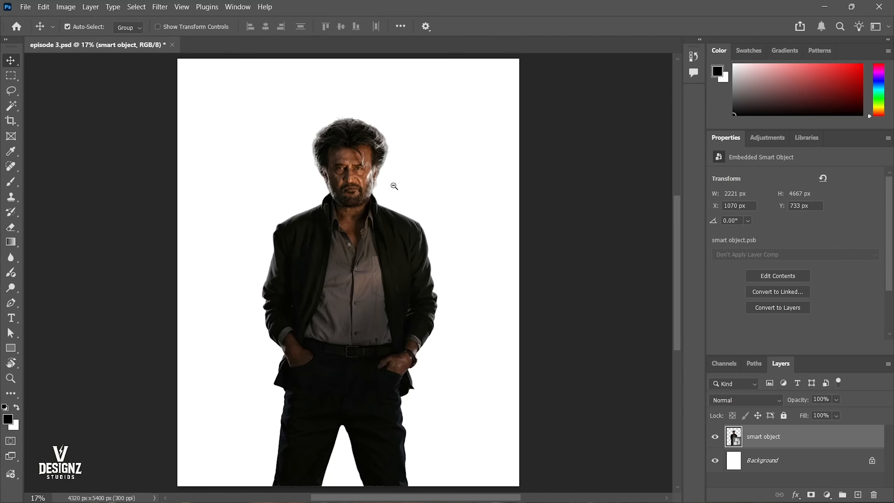
pyautogui.keyDown('ctrl'); pyautogui.keyDown('alt'); pyautogui.click(395, 185); pyautogui.keyUp('alt'); pyautogui.keyUp('ctrl')
pyautogui.moveTo(405, 200); pyautogui.dragTo(398, 198)
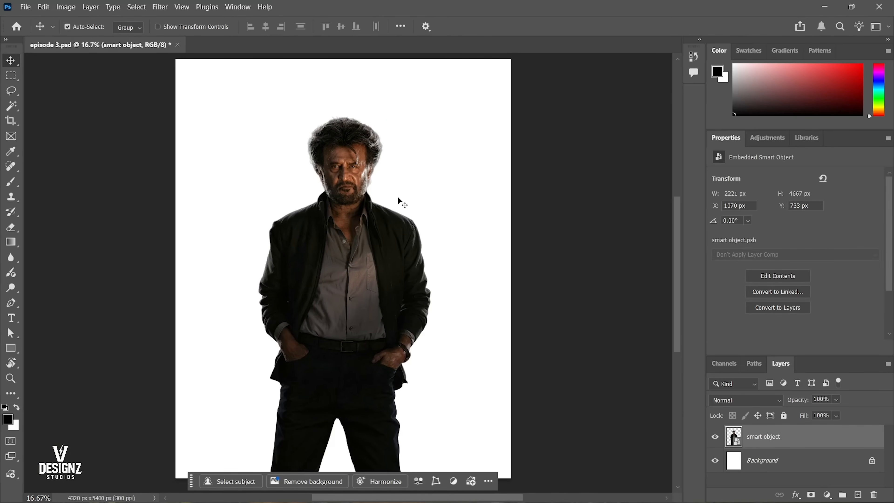
# Add a Solid Color fill layer in red ff0000 above the smart object layer.
pyautogui.click(825, 494)
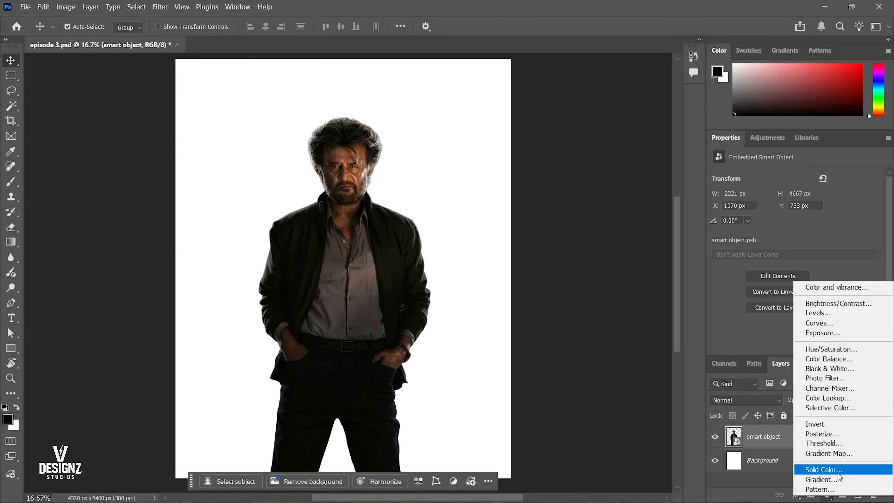
pyautogui.click(823, 470)
pyautogui.write('ff0000')
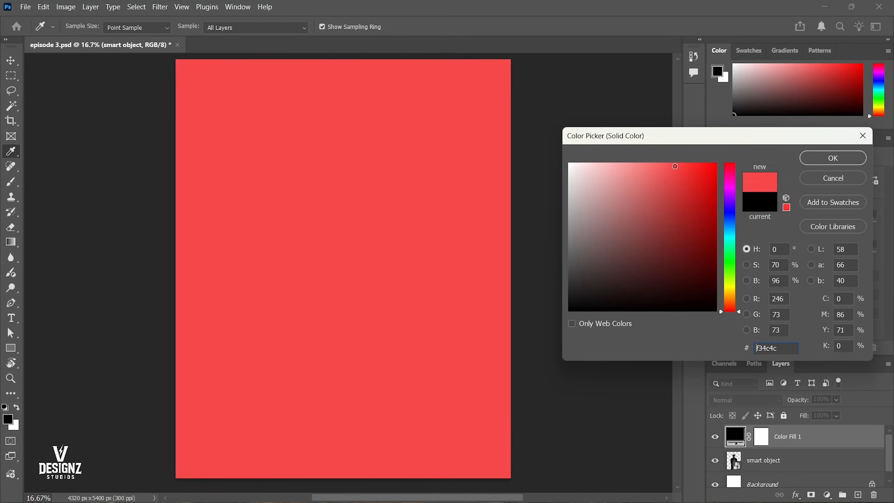
pyautogui.click(831, 157)
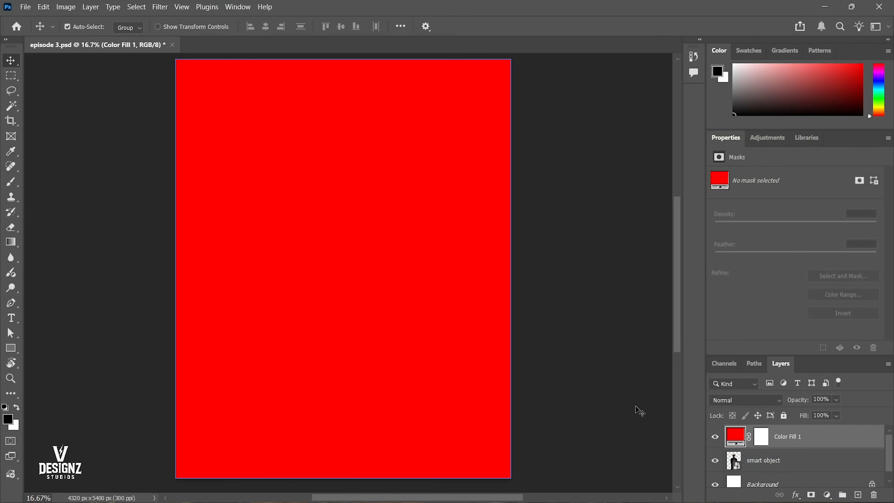
# Hide the red fill layer to select the smart object beneath it, and show the fill layer again.
pyautogui.click(712, 438)
pyautogui.click(321, 166)
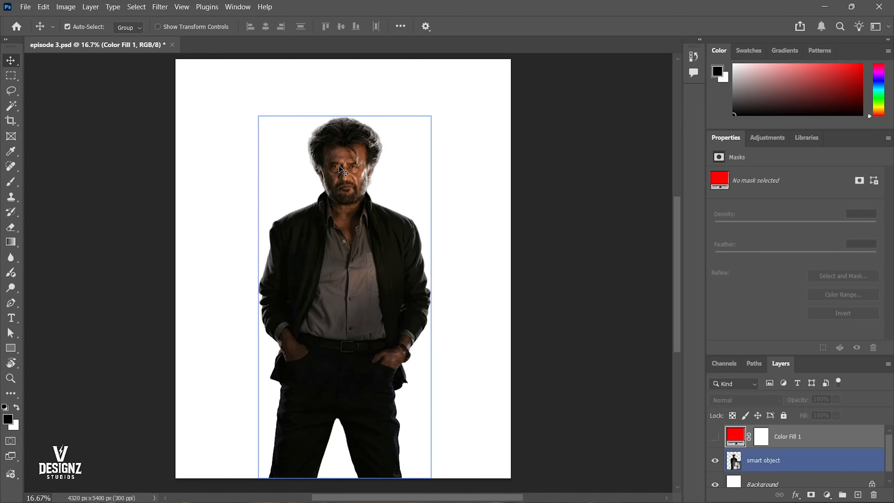
pyautogui.click(715, 436)
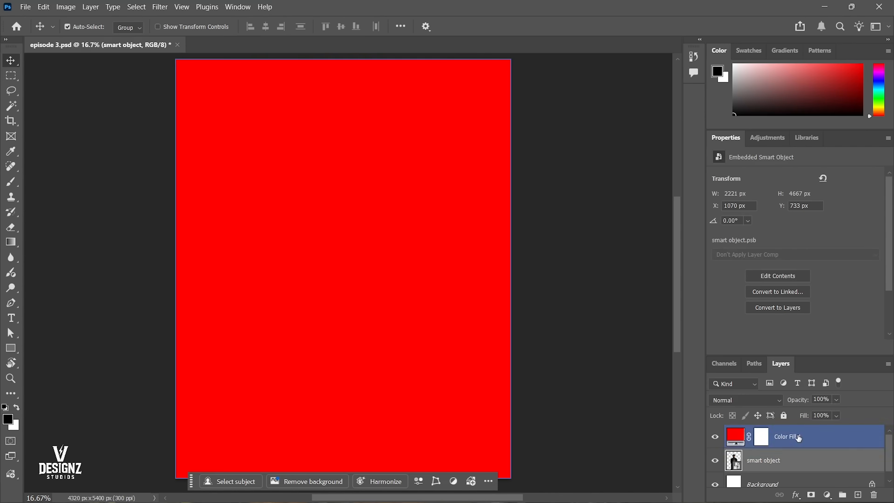
# Set the red fill layer's blend mode to Difference.
pyautogui.click(266, 162)
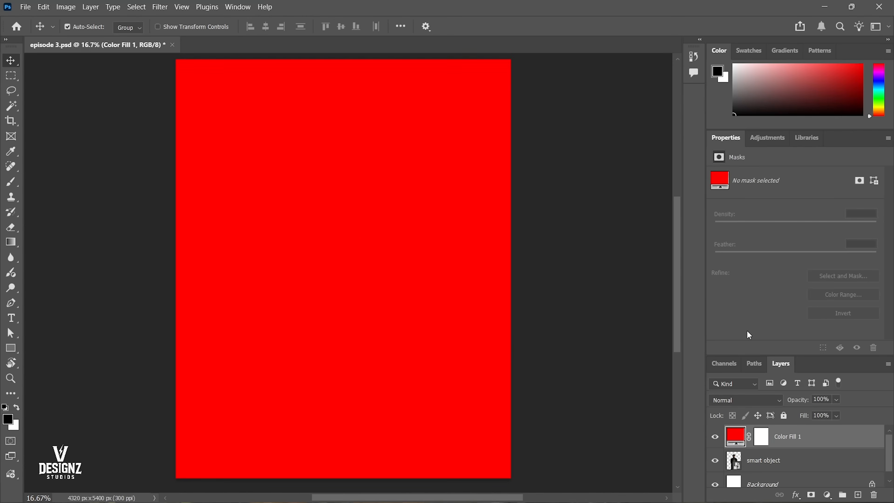
pyautogui.rightClick(797, 440)
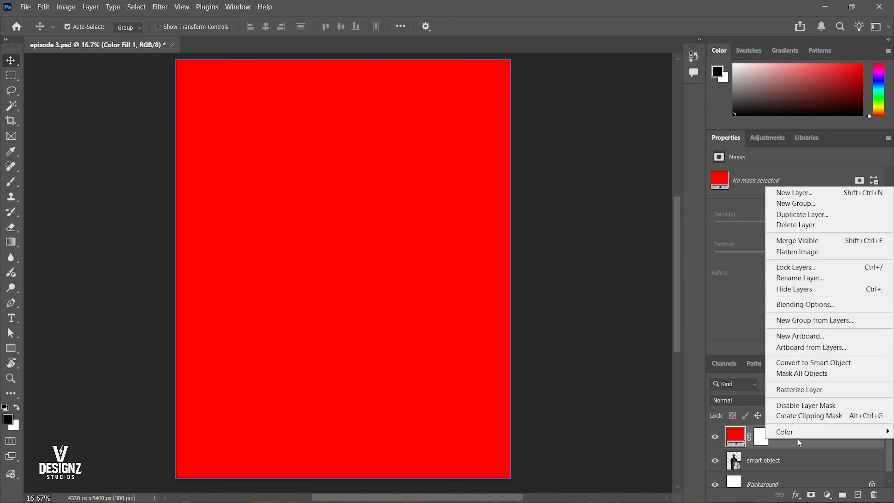
pyautogui.click(783, 447)
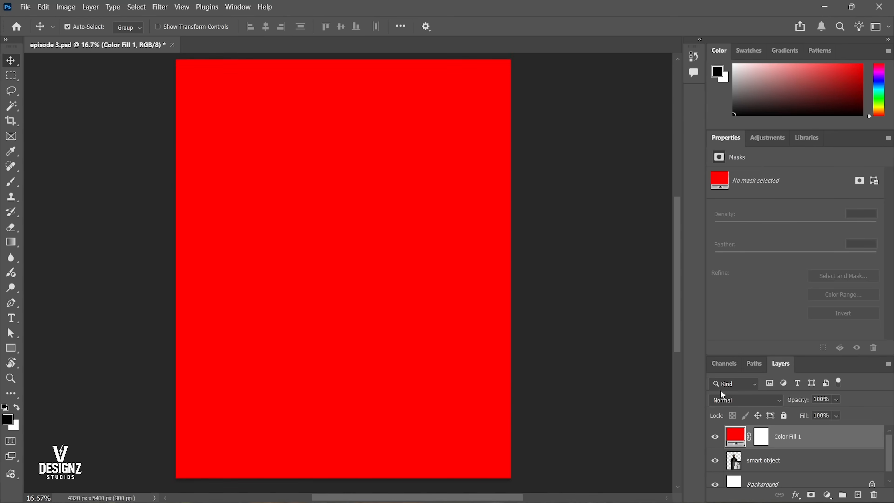
pyautogui.click(732, 400)
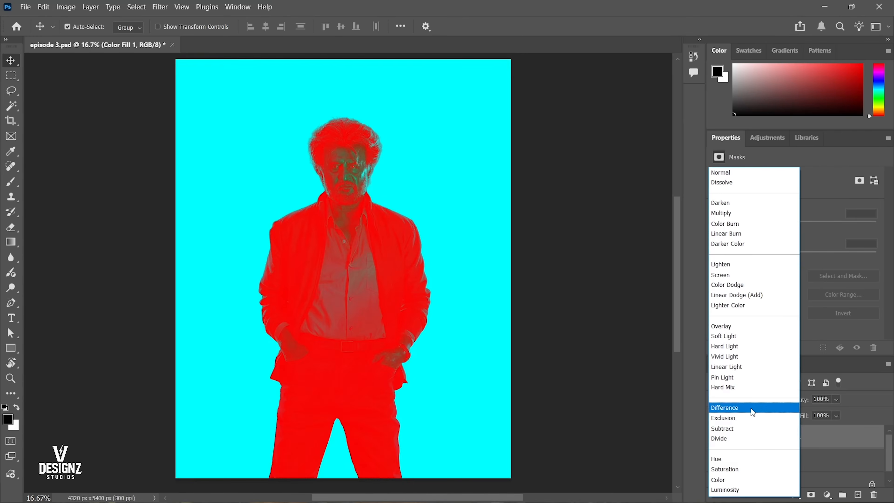
pyautogui.click(751, 410)
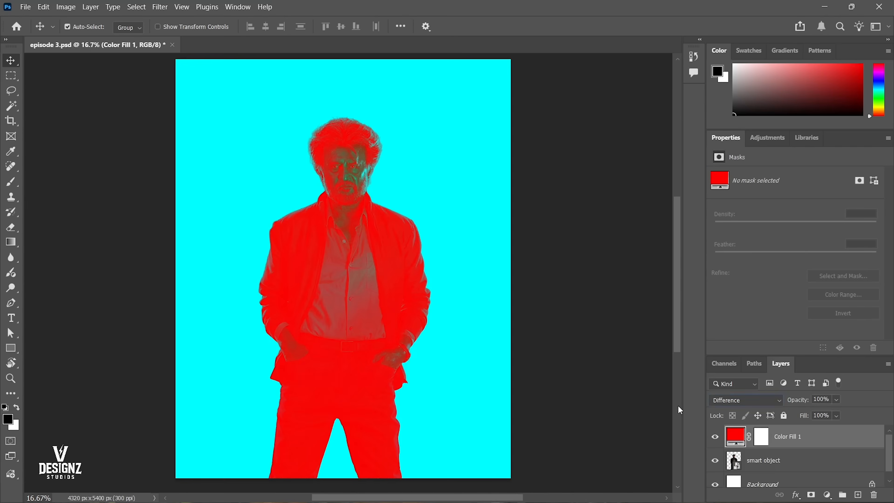
# Toggle the red fill layer's visibility to compare the effect, and float the Layers panel over the canvas.
pyautogui.click(716, 437)
pyautogui.click(716, 437)
pyautogui.click(715, 437)
pyautogui.click(716, 437)
pyautogui.click(716, 437)
pyautogui.click(716, 437)
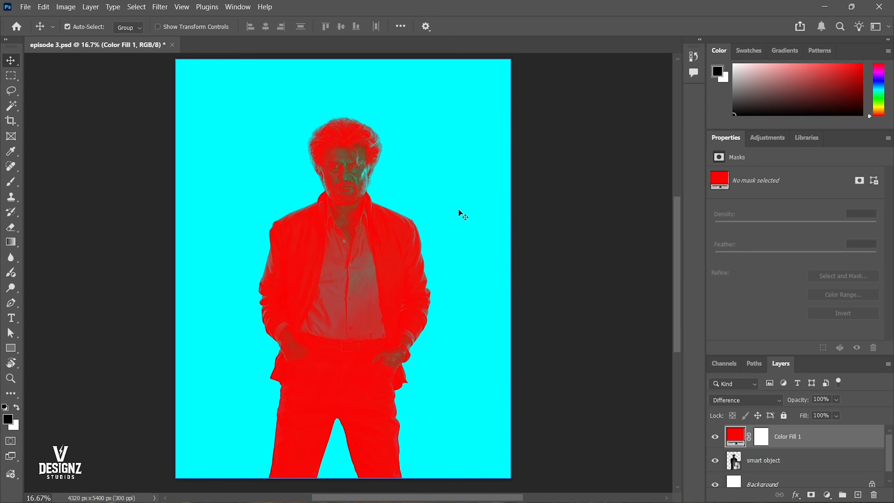
pyautogui.moveTo(794, 368); pyautogui.dragTo(460, 102)
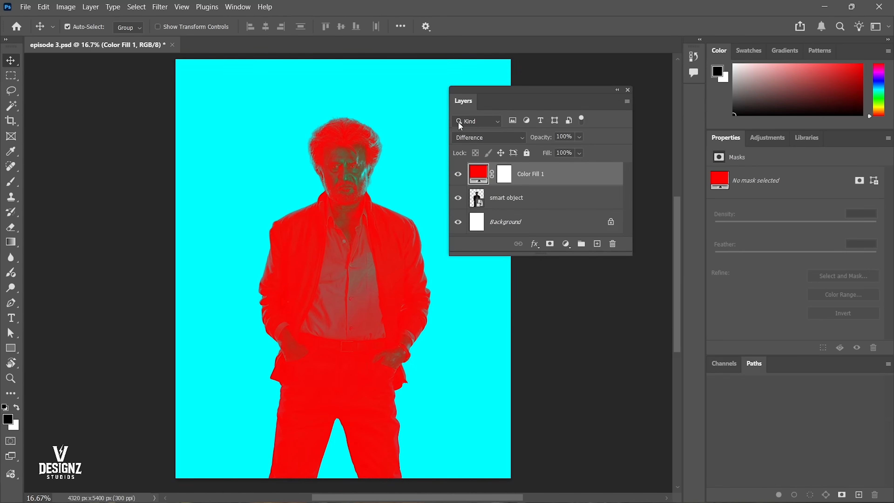
# Clip the red fill layer to the smart object layer with a clipping mask.
pyautogui.click(504, 174)
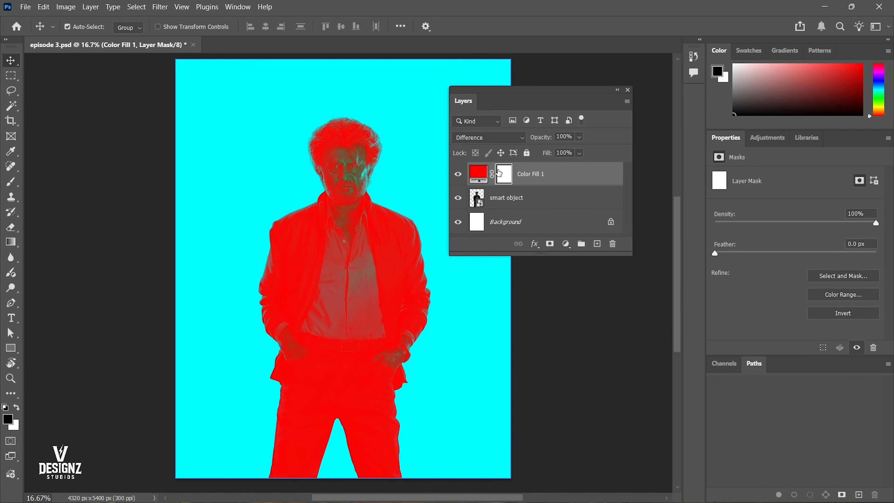
pyautogui.click(483, 175)
pyautogui.rightClick(542, 171)
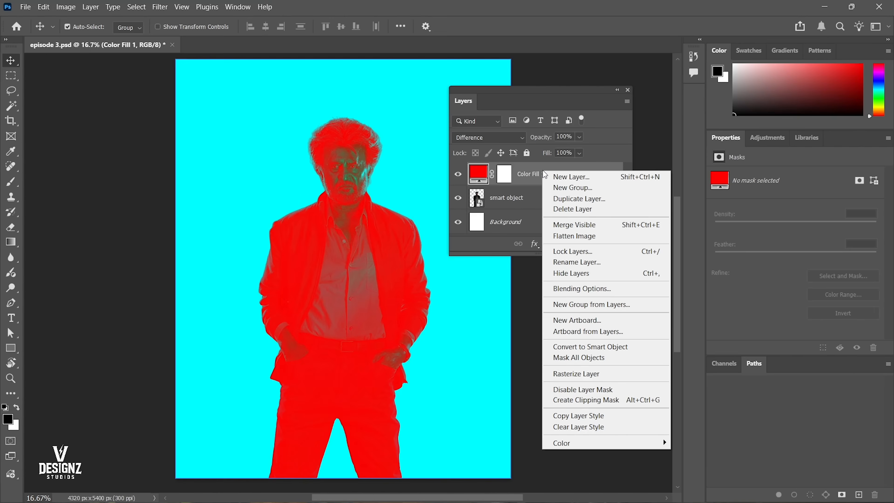
pyautogui.rightClick(521, 170)
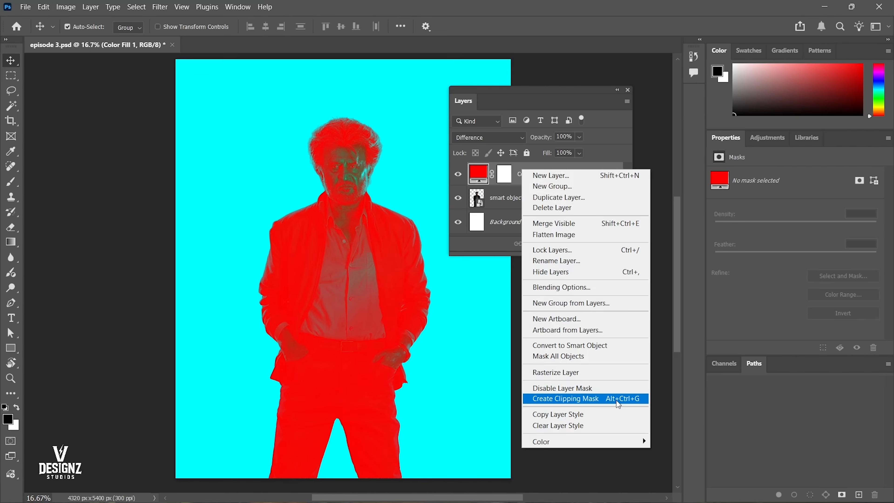
pyautogui.click(595, 405)
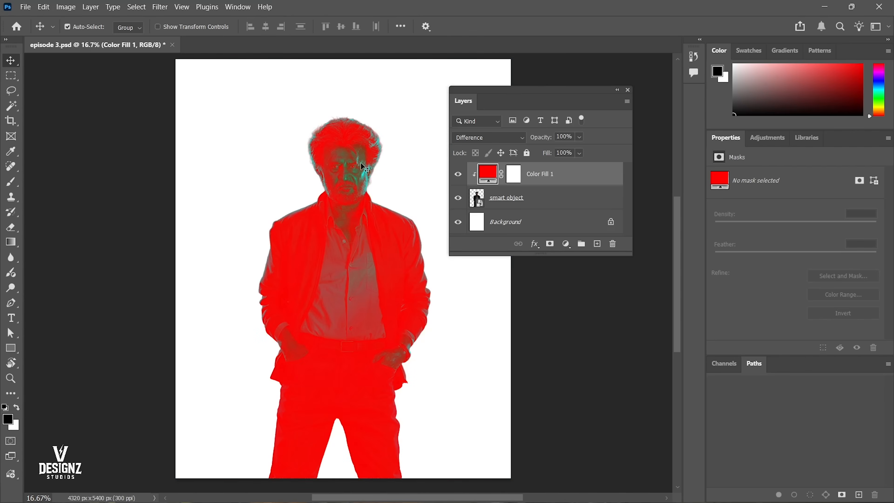
# Change the clipped red fill layer's blend mode to Multiply.
pyautogui.click(498, 199)
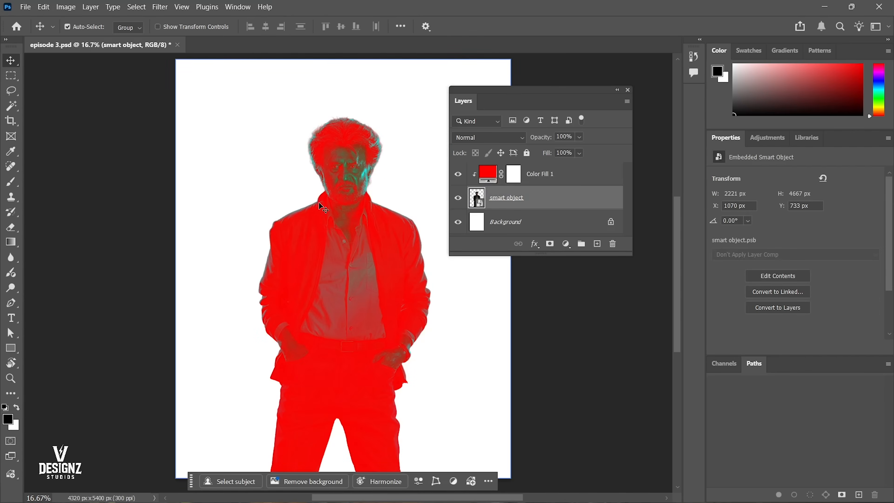
pyautogui.moveTo(369, 146); pyautogui.dragTo(345, 250)
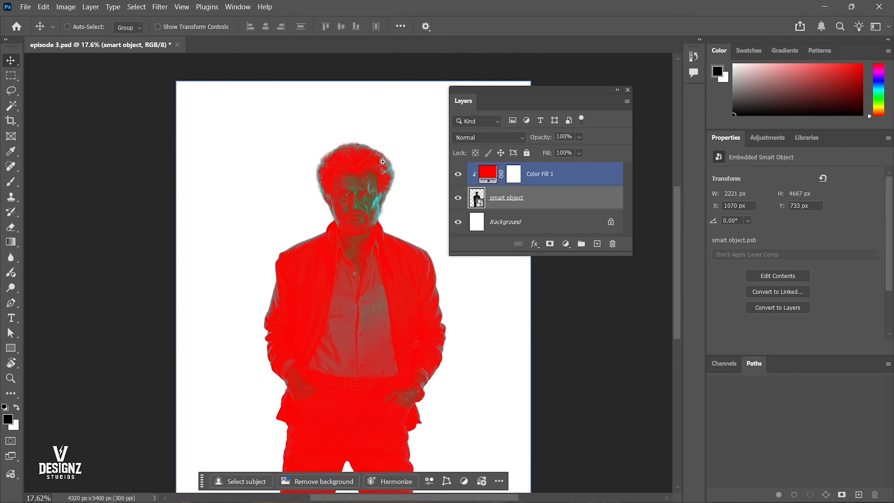
pyautogui.moveTo(383, 162); pyautogui.dragTo(396, 162)
pyautogui.click(542, 176)
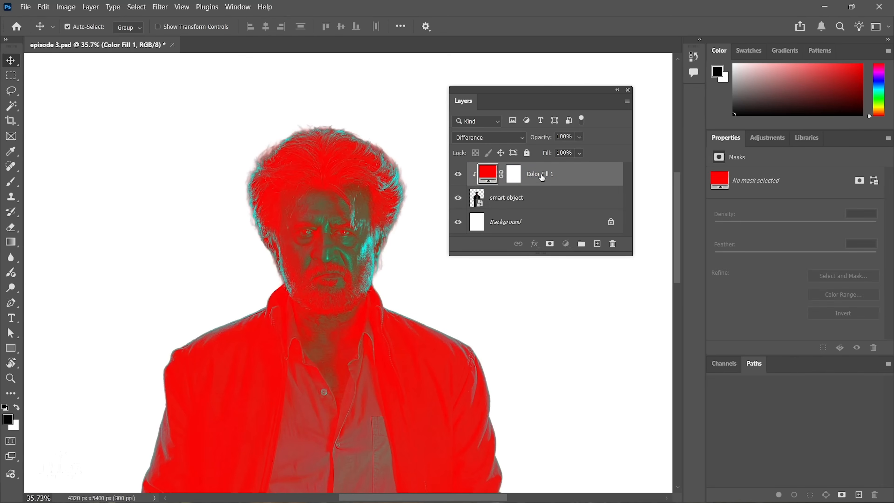
pyautogui.click(496, 136)
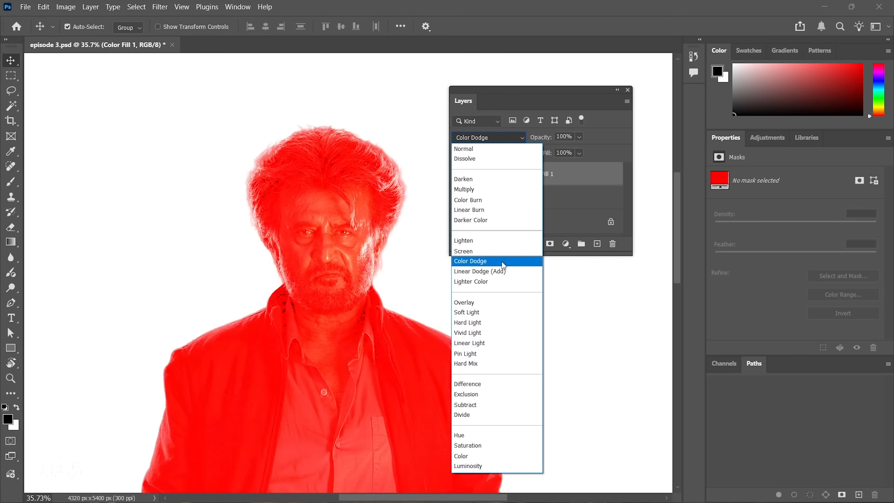
pyautogui.click(491, 190)
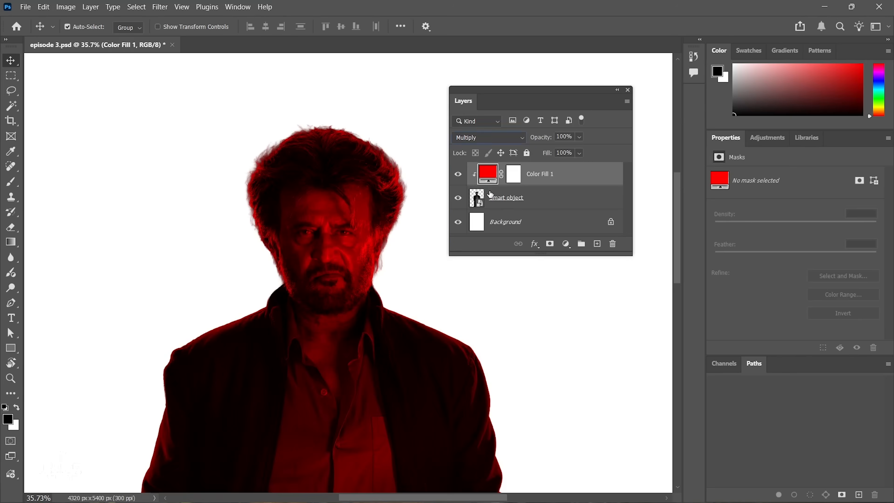
# Compare the whole figure with and without the clipped red fill layer.
pyautogui.rightClick(483, 193)
pyautogui.click(450, 207)
pyautogui.moveTo(360, 204); pyautogui.dragTo(381, 208)
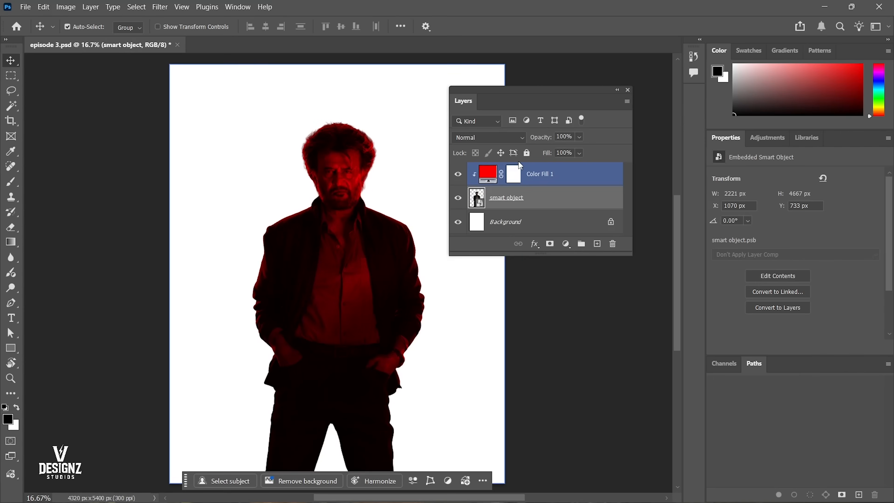
pyautogui.click(458, 174)
pyautogui.click(458, 174)
pyautogui.click(458, 174)
pyautogui.click(458, 173)
pyautogui.click(493, 175)
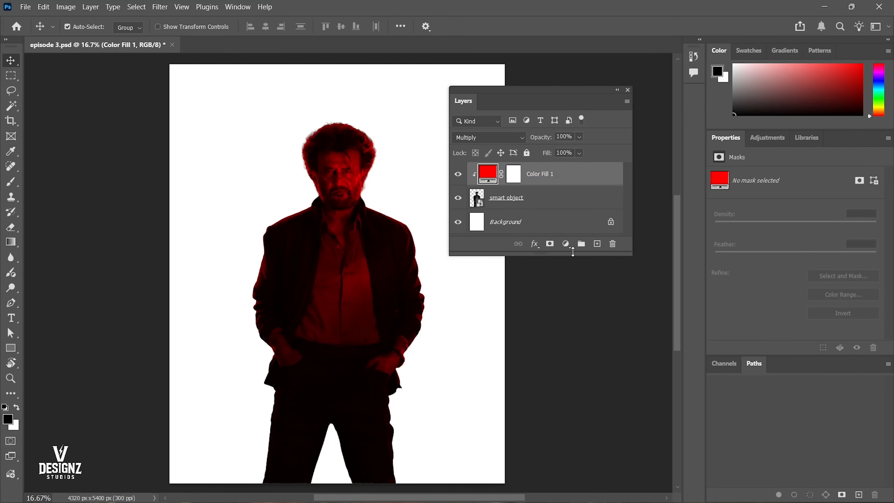
# Hide the red fill layer, add an Exposure adjustment layer above it and clip it to the smart object.
pyautogui.click(458, 174)
pyautogui.click(566, 244)
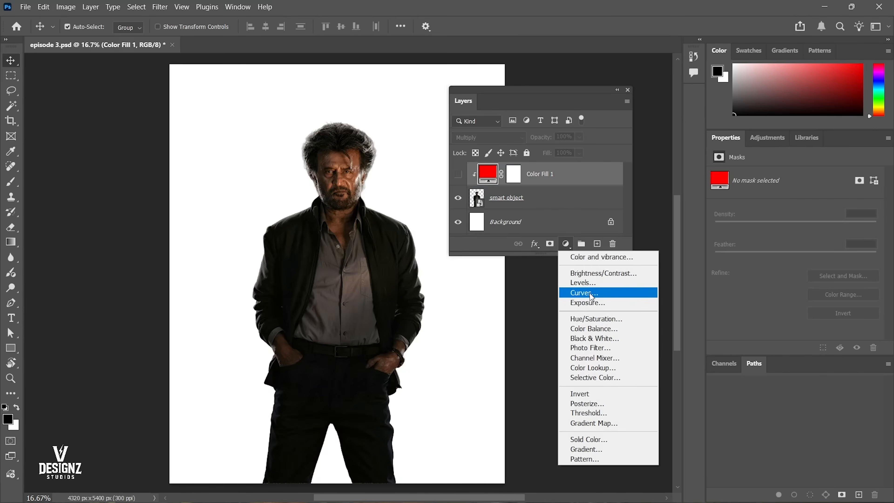
pyautogui.click(587, 302)
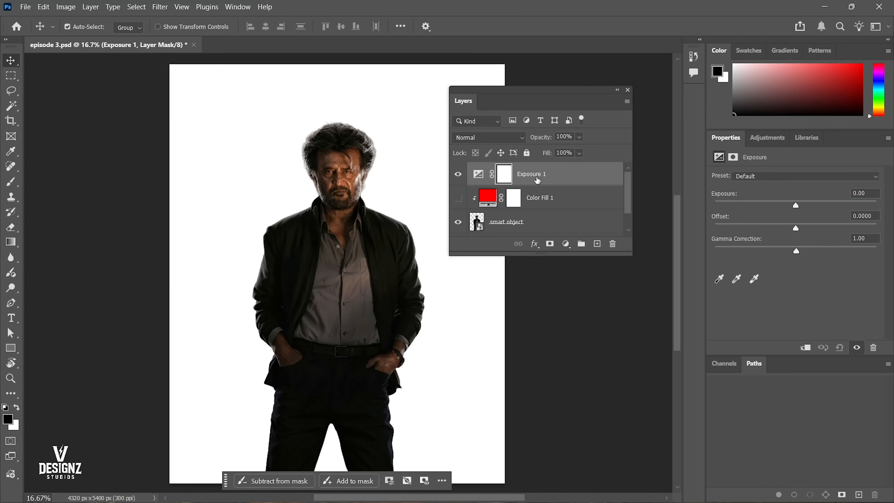
pyautogui.rightClick(547, 175)
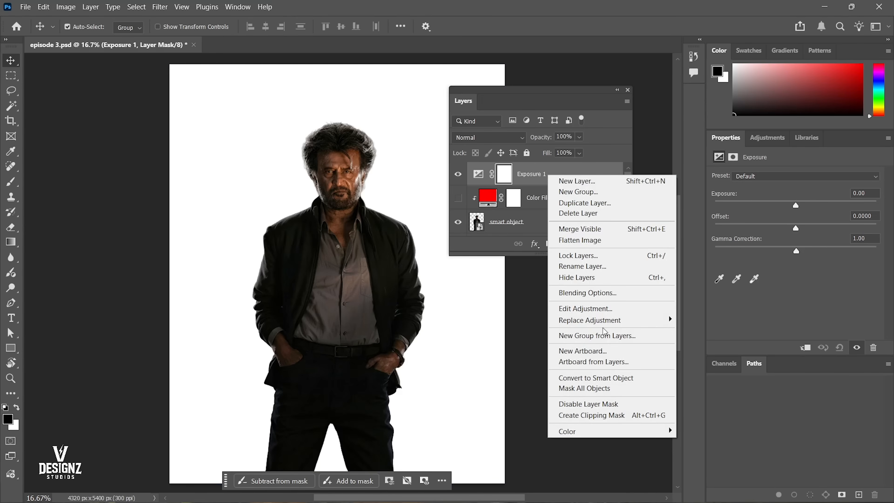
pyautogui.click(585, 417)
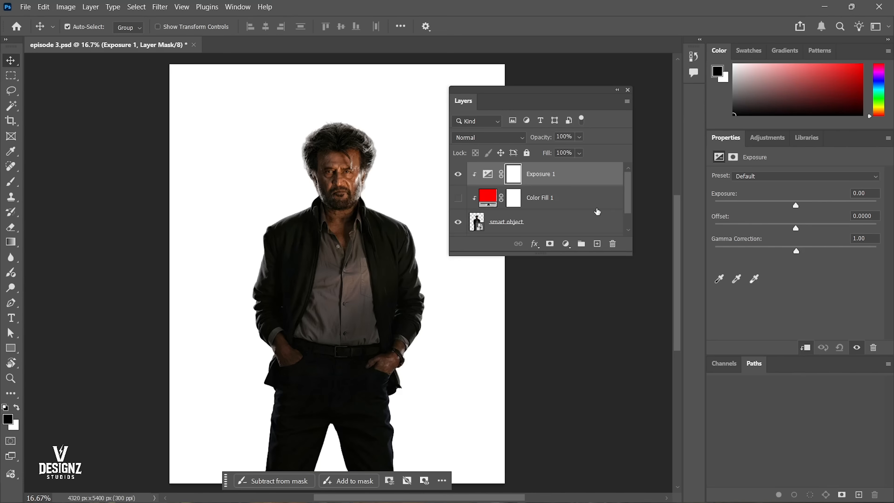
# Raise the clipped adjustment's exposure to +1.61 and inspect the effect on the face.
pyautogui.moveTo(796, 206); pyautogui.dragTo(814, 206)
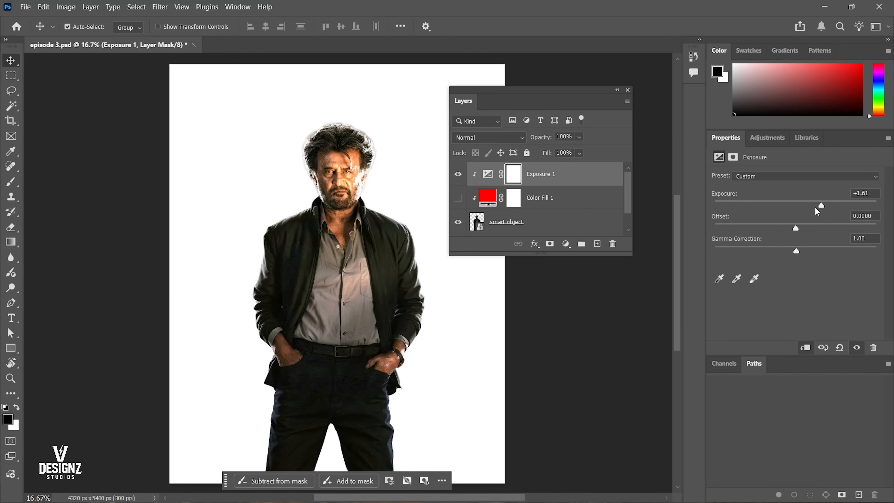
pyautogui.click(328, 197)
pyautogui.scroll(5, 328, 199)
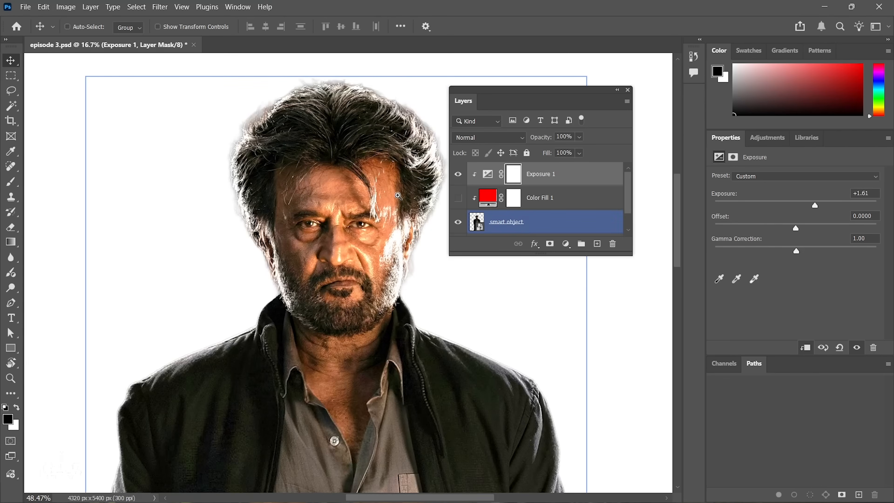
pyautogui.moveTo(333, 289); pyautogui.dragTo(321, 293)
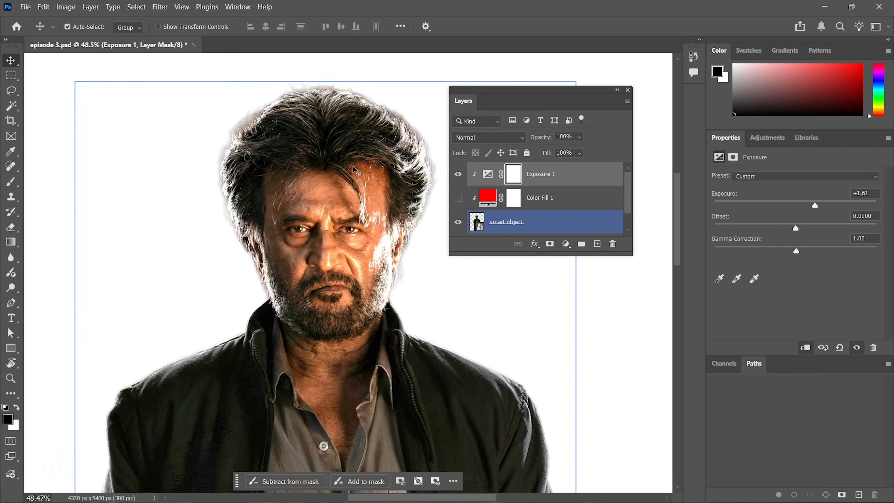
pyautogui.rightClick(354, 219)
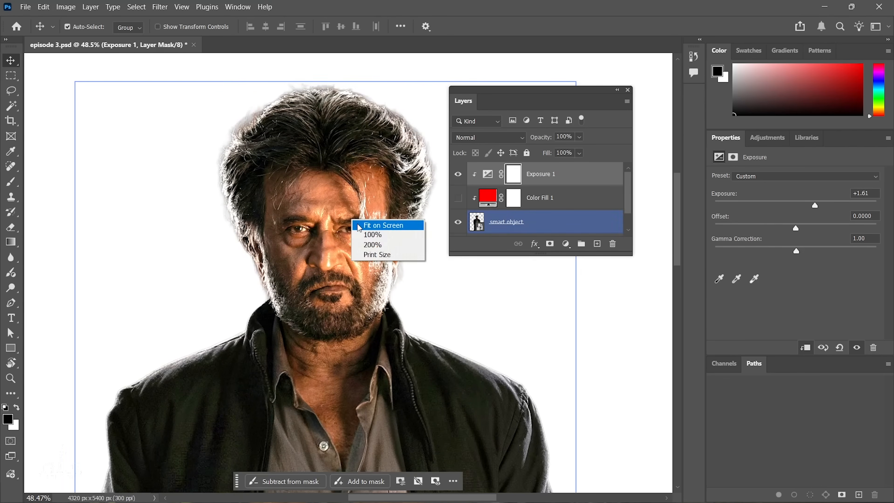
pyautogui.click(364, 225)
# Lower the adjustment's exposure to -1.28 and release the Exposure layer's clipping mask.
pyautogui.moveTo(820, 201); pyautogui.dragTo(780, 202)
pyautogui.rightClick(549, 174)
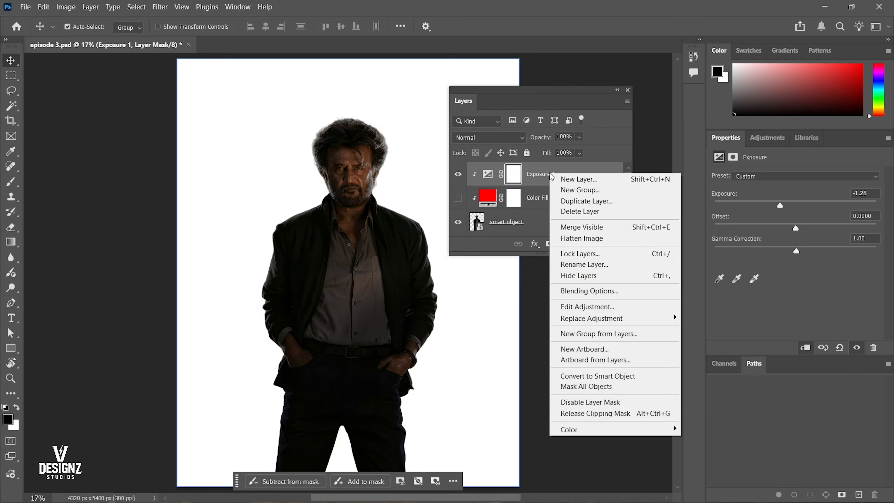
pyautogui.click(539, 168)
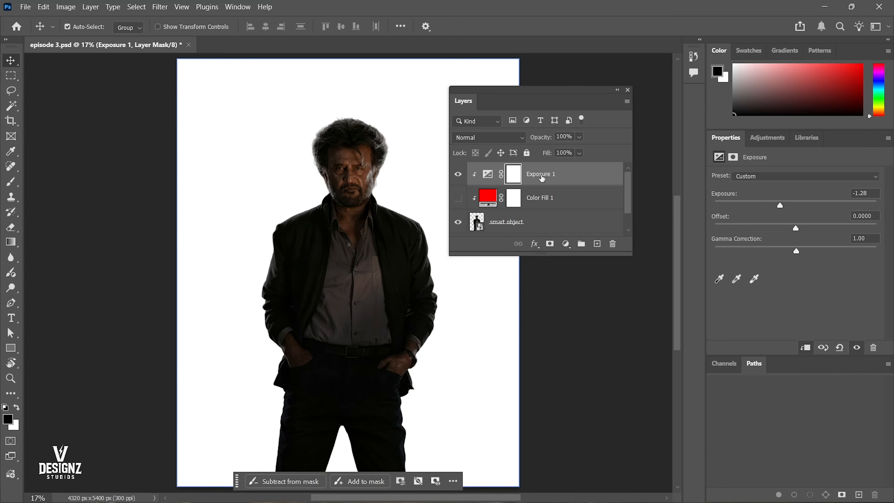
pyautogui.rightClick(541, 176)
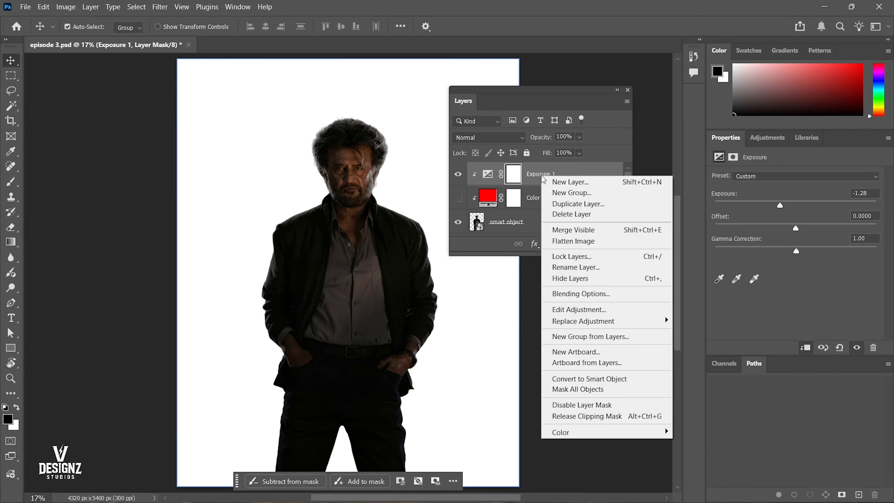
pyautogui.click(597, 416)
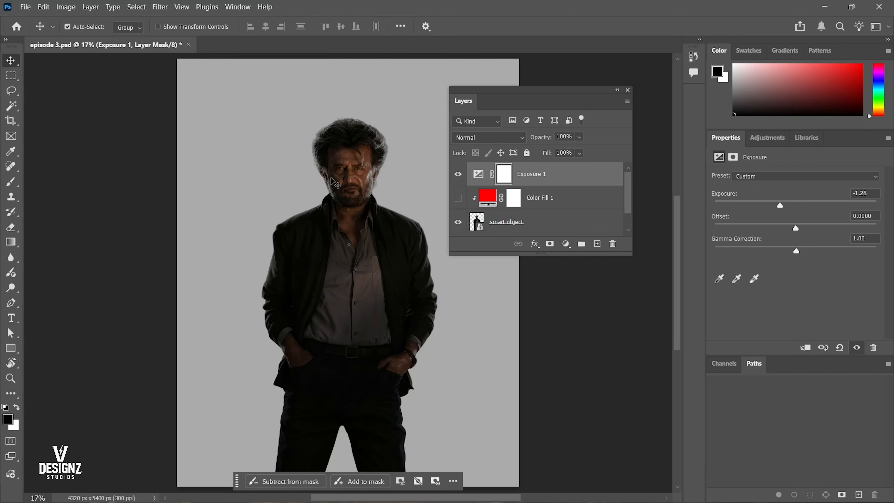
# Compare the figure and background with the unclipped Exposure layer shown and hidden.
pyautogui.moveTo(397, 115); pyautogui.dragTo(369, 126)
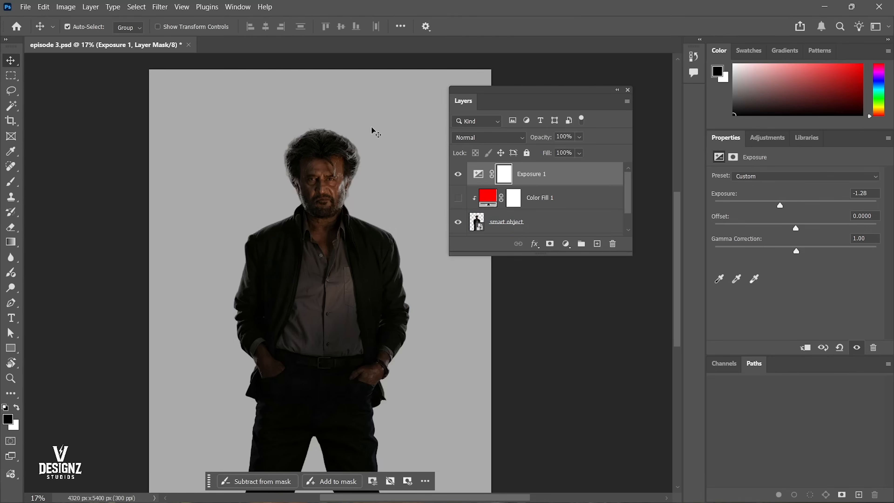
pyautogui.click(461, 175)
pyautogui.click(459, 175)
pyautogui.click(301, 316)
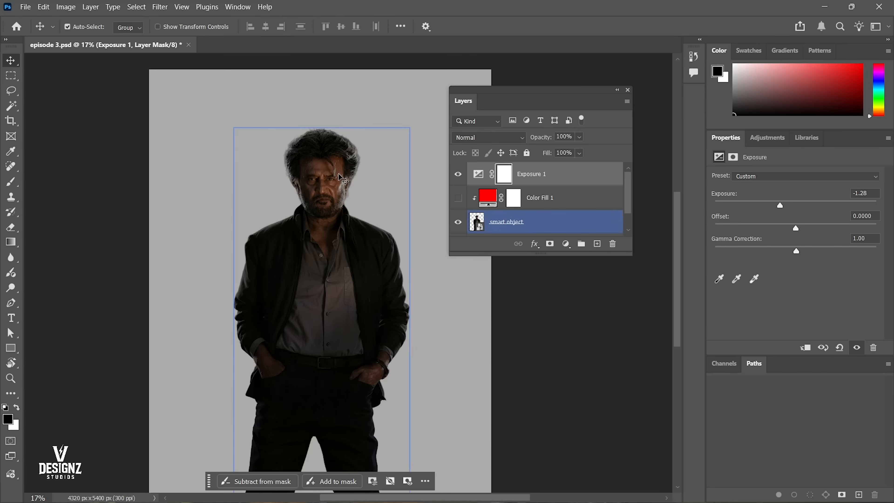
pyautogui.moveTo(332, 136); pyautogui.dragTo(346, 141)
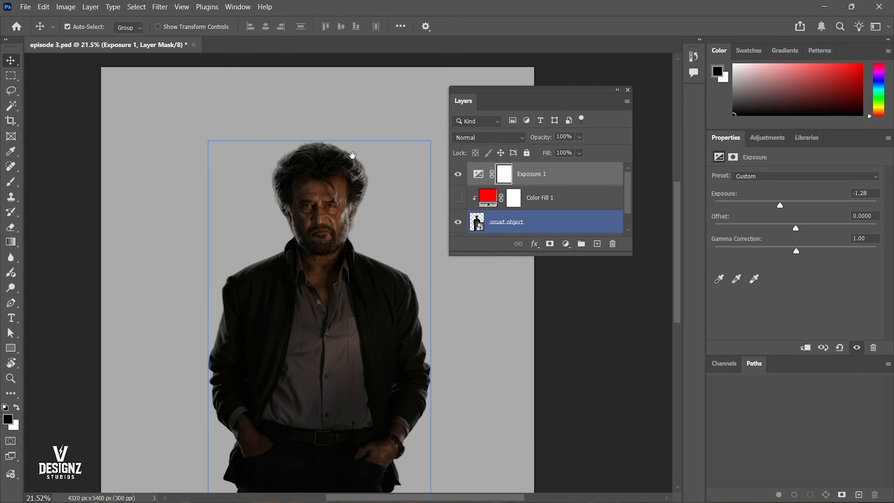
pyautogui.click(350, 93)
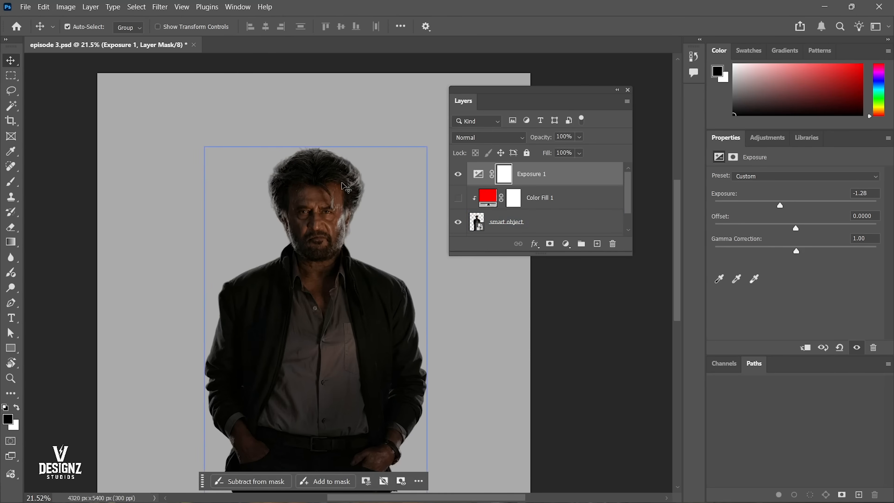
pyautogui.click(335, 215)
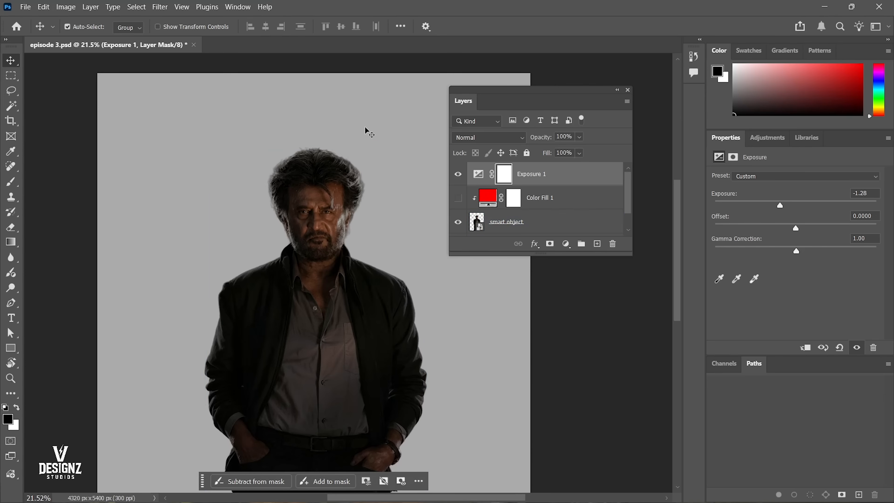
# Clip the Exposure layer to the smart object again and check the darkened figure against the background.
pyautogui.rightClick(545, 173)
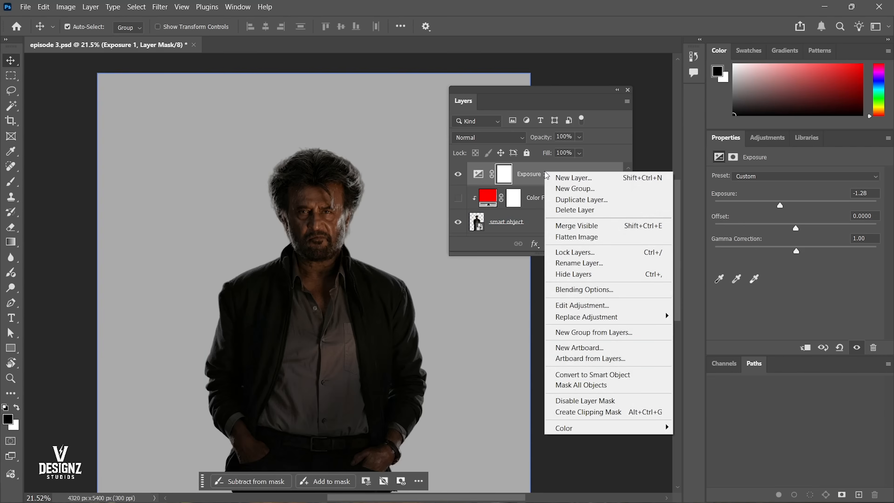
pyautogui.click(598, 411)
pyautogui.rightClick(329, 211)
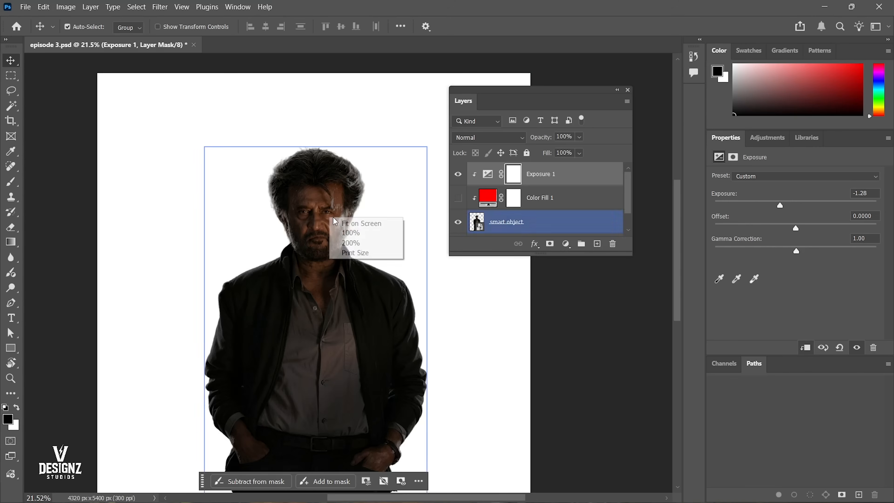
pyautogui.click(337, 217)
pyautogui.scroll(-1, 344, 215)
pyautogui.moveTo(347, 215); pyautogui.dragTo(337, 213)
pyautogui.rightClick(339, 212)
pyautogui.click(372, 219)
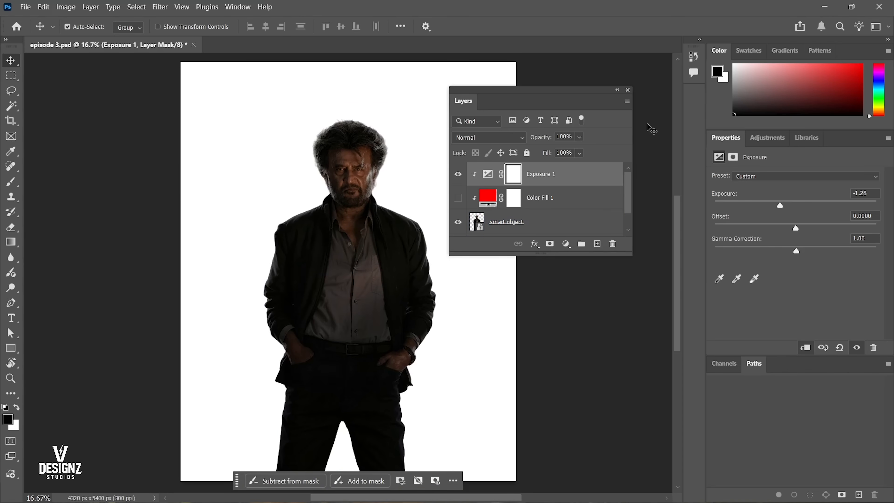
# Delete the Exposure and red fill layers, and fit the document on screen.
pyautogui.click(593, 175)
pyautogui.press('Delete')
pyautogui.press('Delete')
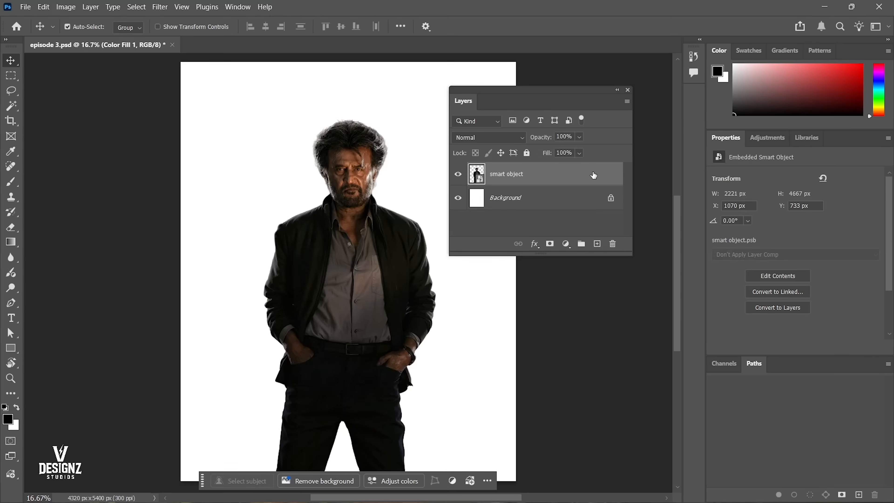
pyautogui.rightClick(366, 223)
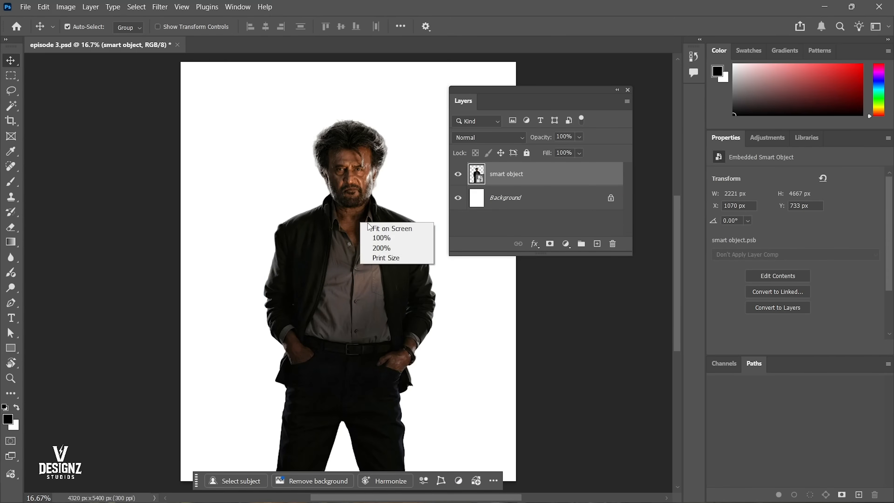
pyautogui.click(369, 228)
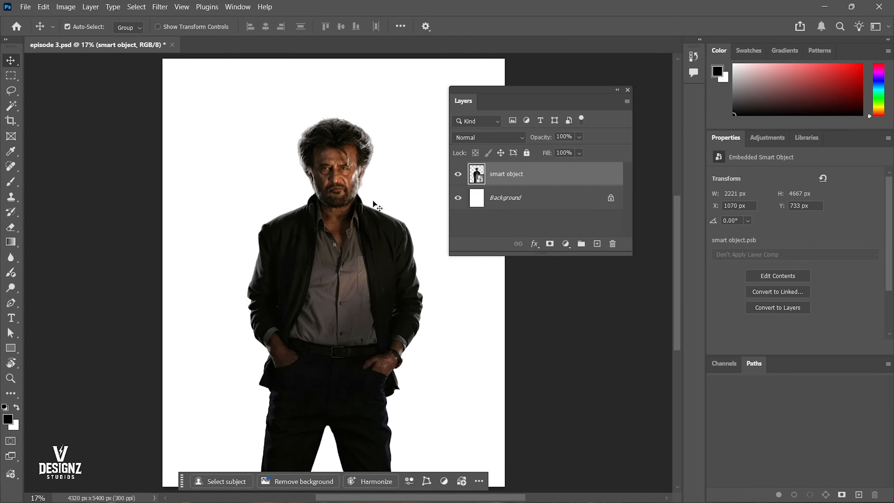
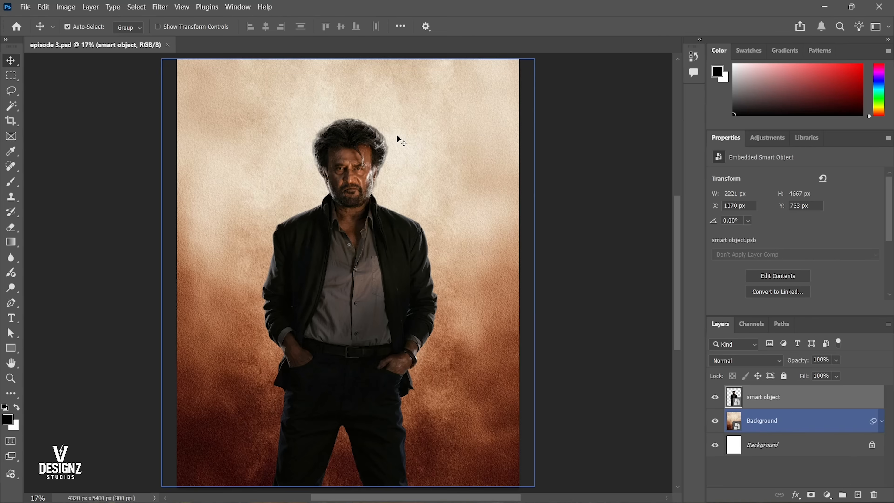
# Try repositioning the background and the figure, and undo the moves.
pyautogui.moveTo(430, 126)
pyautogui.mouseDown()
pyautogui.moveTo(419, 100)
pyautogui.moveTo(416, 126)
pyautogui.mouseUp()
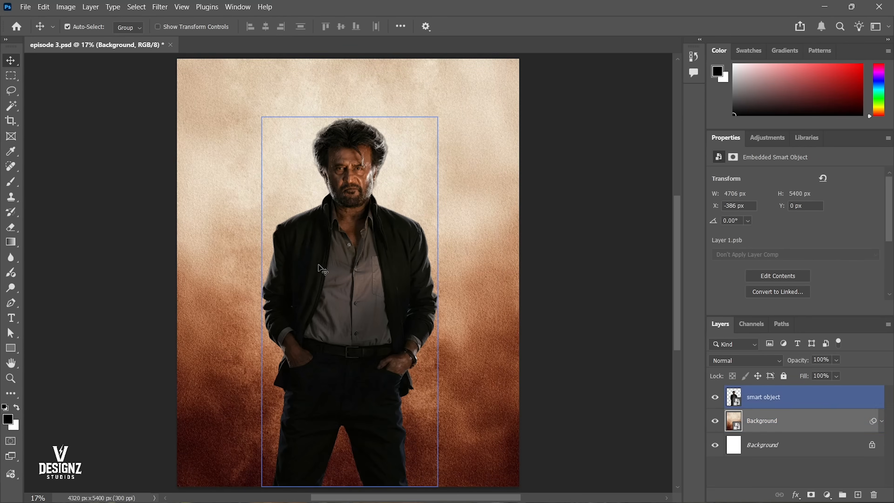
pyautogui.moveTo(318, 264); pyautogui.dragTo(339, 227)
pyautogui.hotkey('ctrl', 'z')
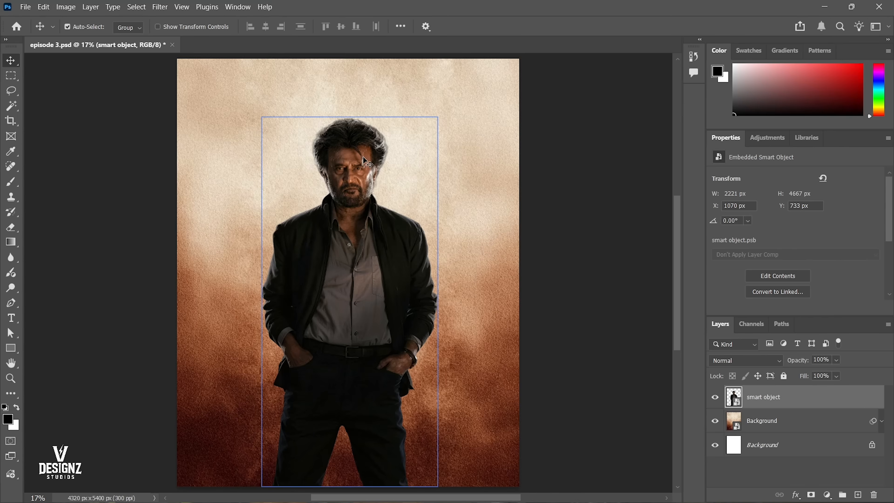
# Examine the lighting on the figure's head and hair against the background.
pyautogui.hotkey('ctrl', 'space')
pyautogui.moveTo(345, 135); pyautogui.dragTo(391, 160)
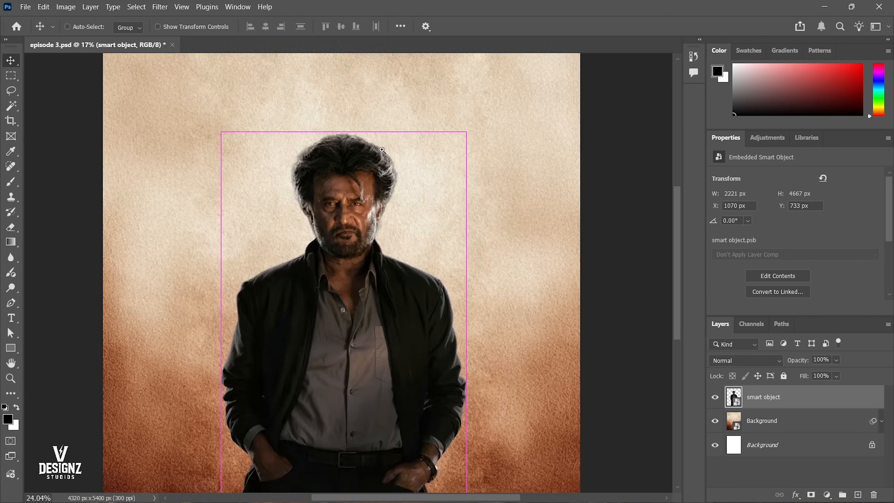
pyautogui.moveTo(381, 150); pyautogui.dragTo(403, 218)
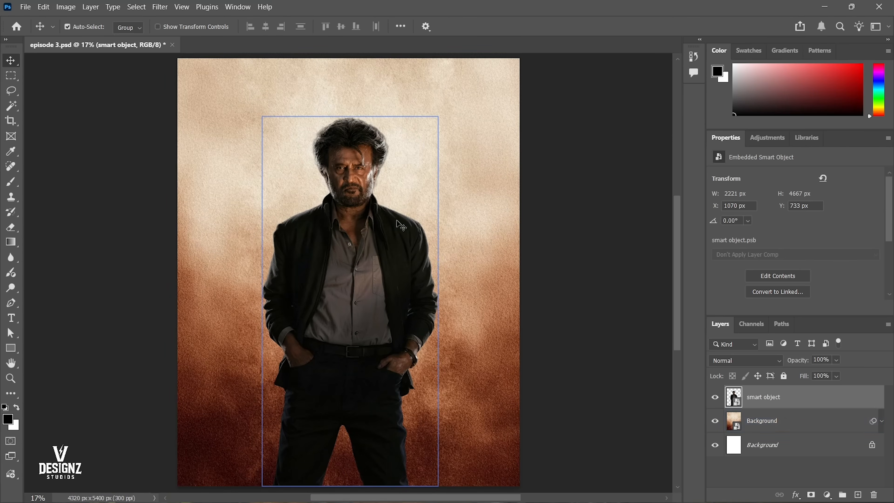
pyautogui.click(368, 95)
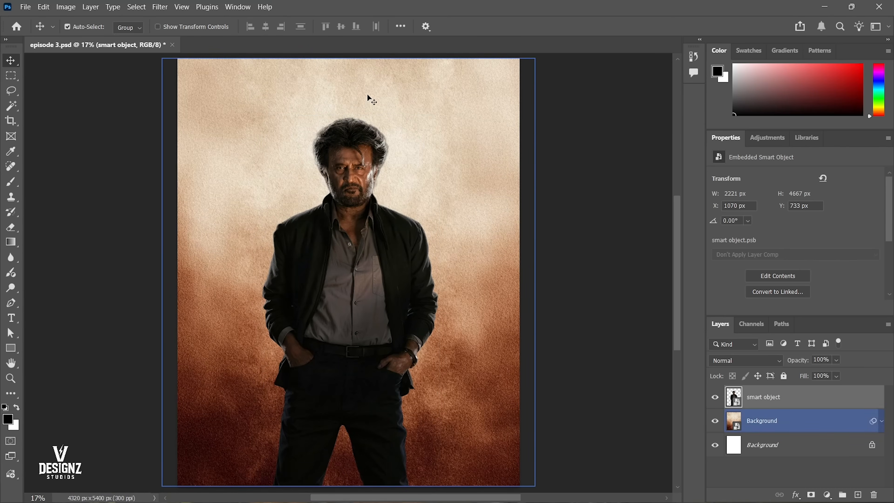
pyautogui.click(472, 168)
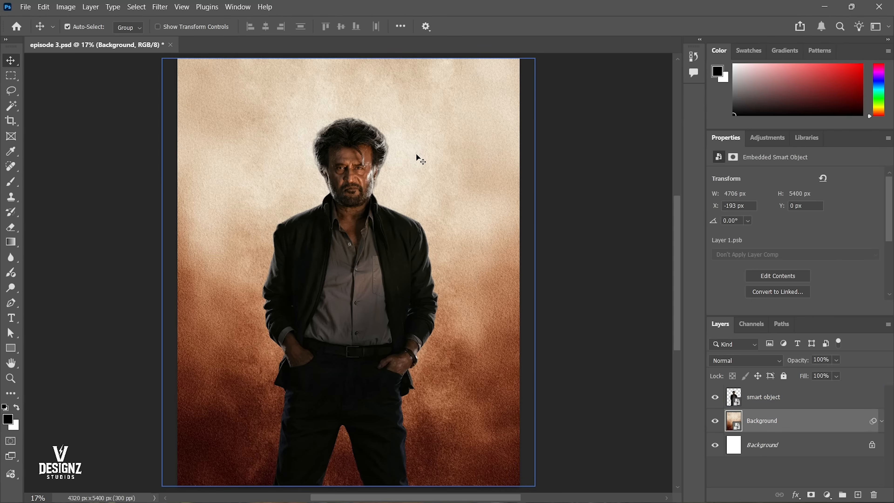
pyautogui.press('l')
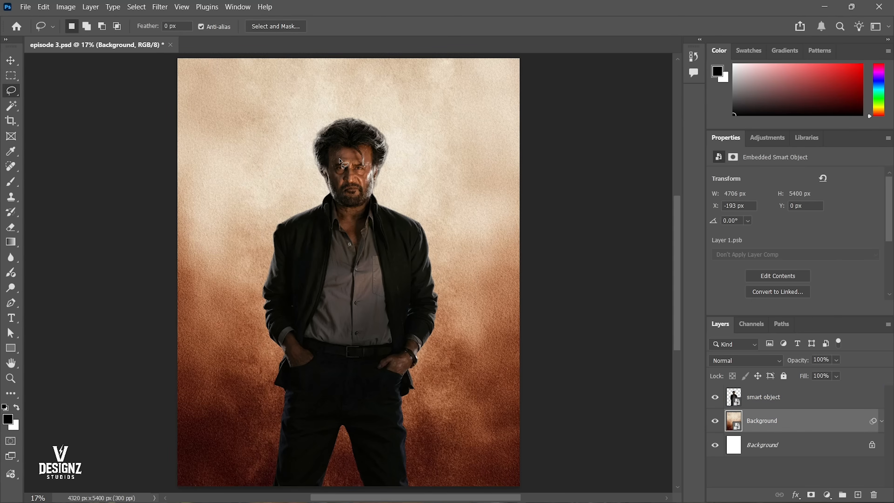
pyautogui.moveTo(337, 111)
pyautogui.mouseDown()
pyautogui.moveTo(312, 161)
pyautogui.moveTo(322, 182)
pyautogui.moveTo(300, 210)
pyautogui.moveTo(307, 219)
pyautogui.moveTo(326, 212)
pyautogui.moveTo(340, 185)
pyautogui.moveTo(342, 123)
pyautogui.moveTo(355, 104)
pyautogui.mouseUp()
pyautogui.click(314, 189)
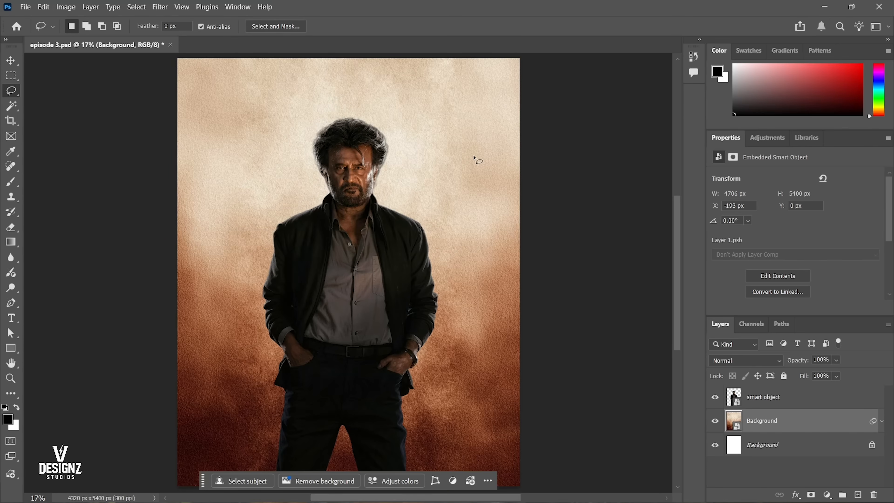
# Add a new layer above the textured Background layer and set up a small hard round brush for annotating.
pyautogui.hotkey('ctrl', 'shift', 'n')
pyautogui.press('Return')
pyautogui.press('b')
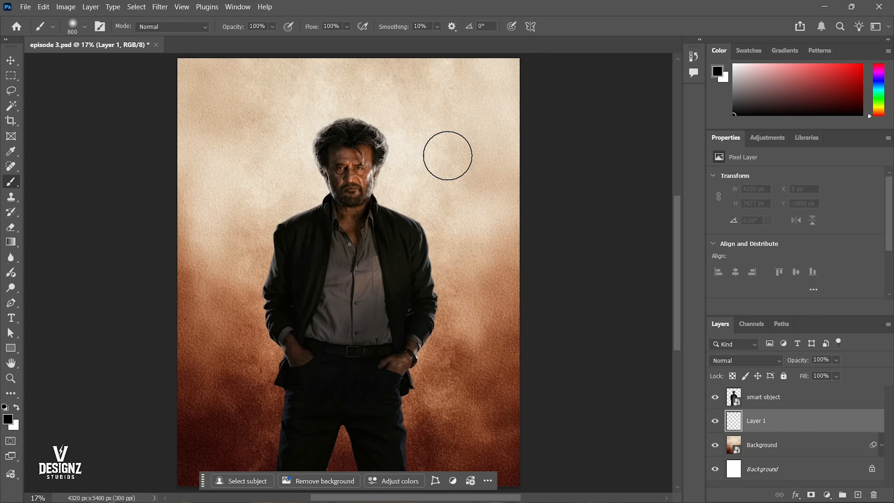
pyautogui.rightClick(449, 141)
pyautogui.click(560, 287)
pyautogui.click(571, 48)
pyautogui.press('[')
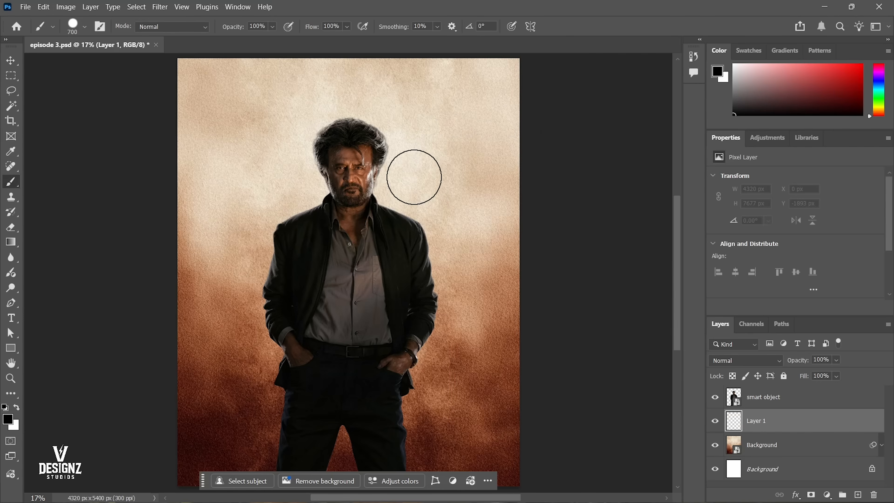
pyautogui.press('[')
pyautogui.press('[')
pyautogui.press('[')
pyautogui.press('[')
pyautogui.press('[')
pyautogui.press('[')
pyautogui.press('[')
pyautogui.press('[')
pyautogui.press('[')
pyautogui.press('[')
pyautogui.press('[')
pyautogui.press('[')
pyautogui.press('[')
pyautogui.press('[')
pyautogui.press('[')
pyautogui.press('[')
pyautogui.press('[')
pyautogui.press('[')
pyautogui.press('[')
pyautogui.press('[')
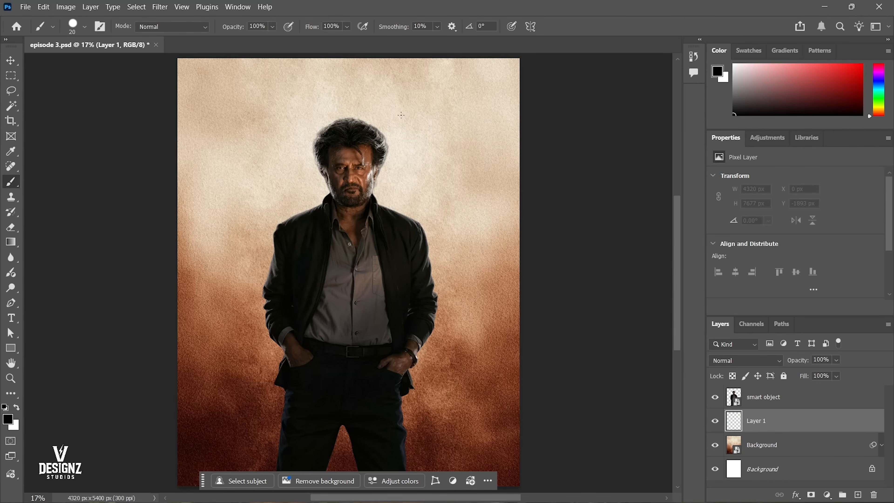
# Handwrite the word "Light" in black on the bright background area beside the figure's head.
pyautogui.moveTo(403, 92)
pyautogui.mouseDown()
pyautogui.moveTo(403, 123)
pyautogui.moveTo(425, 115)
pyautogui.mouseUp()
pyautogui.click(428, 103)
pyautogui.click(424, 83)
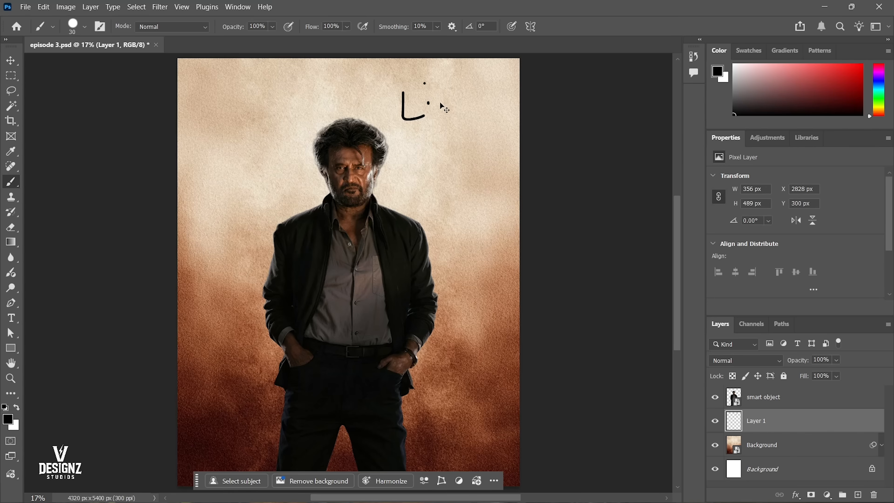
pyautogui.hotkey('ctrl', 'z')
pyautogui.hotkey('ctrl', 'z')
pyautogui.hotkey('ctrl', 'z')
pyautogui.moveTo(443, 107)
pyautogui.mouseDown()
pyautogui.moveTo(454, 133)
pyautogui.moveTo(449, 85)
pyautogui.moveTo(455, 99)
pyautogui.moveTo(472, 75)
pyautogui.moveTo(480, 104)
pyautogui.moveTo(468, 92)
pyautogui.moveTo(495, 86)
pyautogui.moveTo(472, 78)
pyautogui.moveTo(497, 112)
pyautogui.mouseUp()
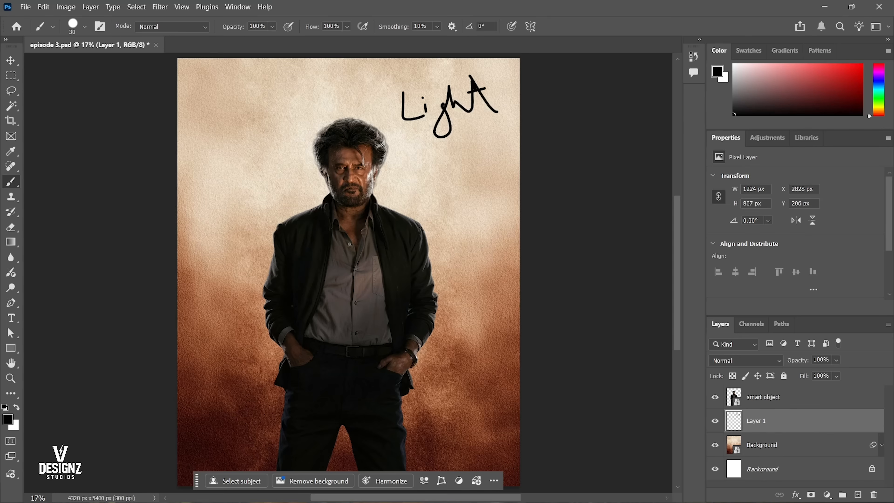
# Handwrite the word "DARK" in black on the dark background area beside the figure's legs.
pyautogui.scroll(-3, 347, 271)
pyautogui.moveTo(422, 337)
pyautogui.mouseDown()
pyautogui.moveTo(428, 376)
pyautogui.moveTo(439, 332)
pyautogui.moveTo(445, 362)
pyautogui.mouseUp()
pyautogui.moveTo(490, 345); pyautogui.dragTo(489, 348)
pyautogui.moveTo(483, 335); pyautogui.dragTo(498, 344)
pyautogui.moveTo(504, 308); pyautogui.dragTo(515, 329)
pyautogui.moveTo(454, 207); pyautogui.dragTo(468, 324)
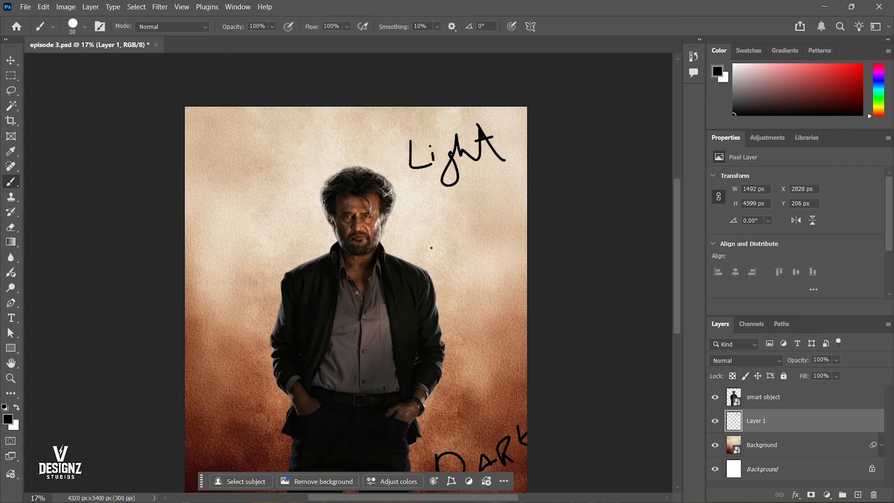
# Draw a vertical double-headed arrow between the two handwritten words and a short arrow pointing at the figure's face.
pyautogui.moveTo(444, 281); pyautogui.dragTo(453, 228)
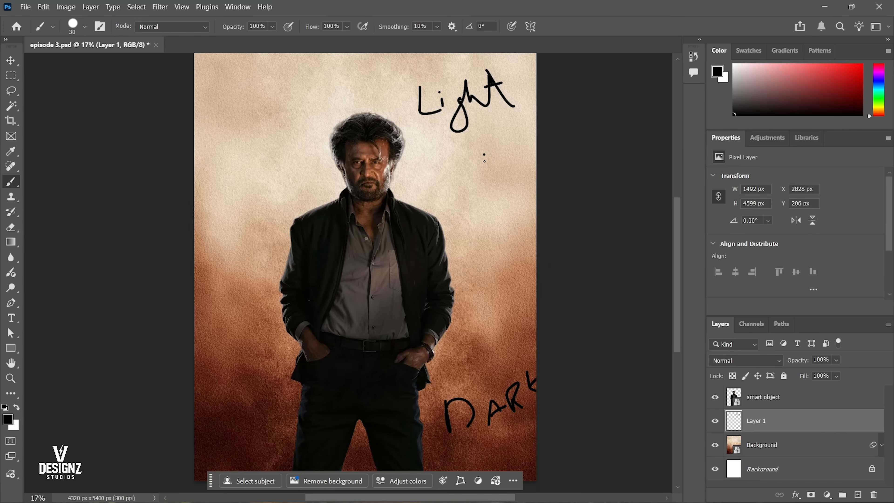
pyautogui.moveTo(484, 155)
pyautogui.mouseDown()
pyautogui.moveTo(487, 331)
pyautogui.moveTo(505, 310)
pyautogui.mouseUp()
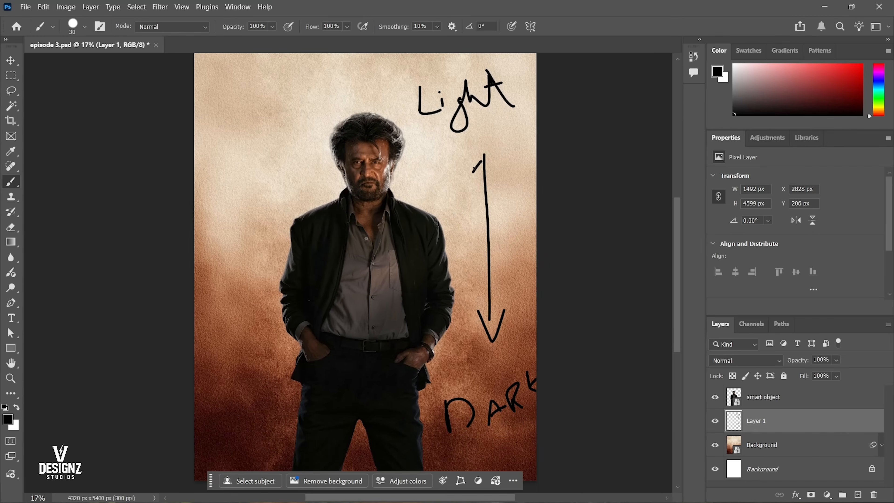
pyautogui.moveTo(474, 168)
pyautogui.mouseDown()
pyautogui.moveTo(500, 158)
pyautogui.moveTo(504, 219)
pyautogui.mouseUp()
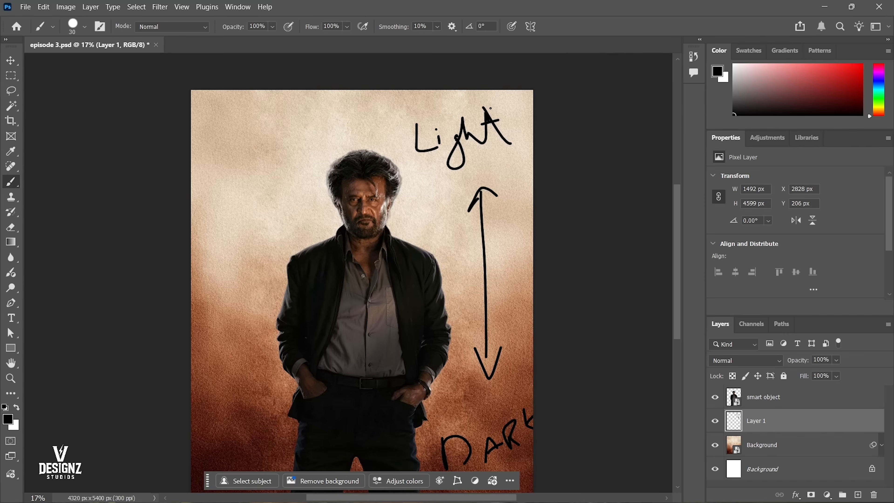
pyautogui.moveTo(488, 409); pyautogui.dragTo(484, 388)
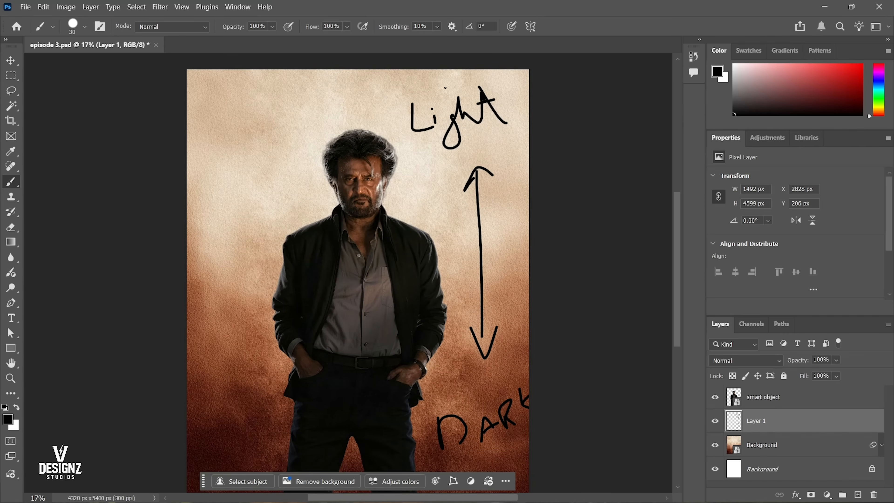
pyautogui.moveTo(417, 222); pyautogui.dragTo(432, 179)
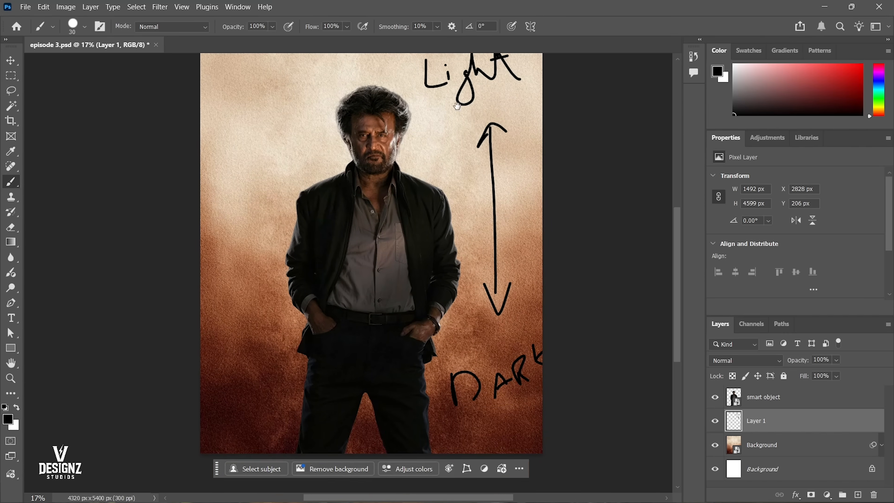
pyautogui.moveTo(461, 138)
pyautogui.mouseDown()
pyautogui.moveTo(418, 148)
pyautogui.moveTo(451, 177)
pyautogui.mouseUp()
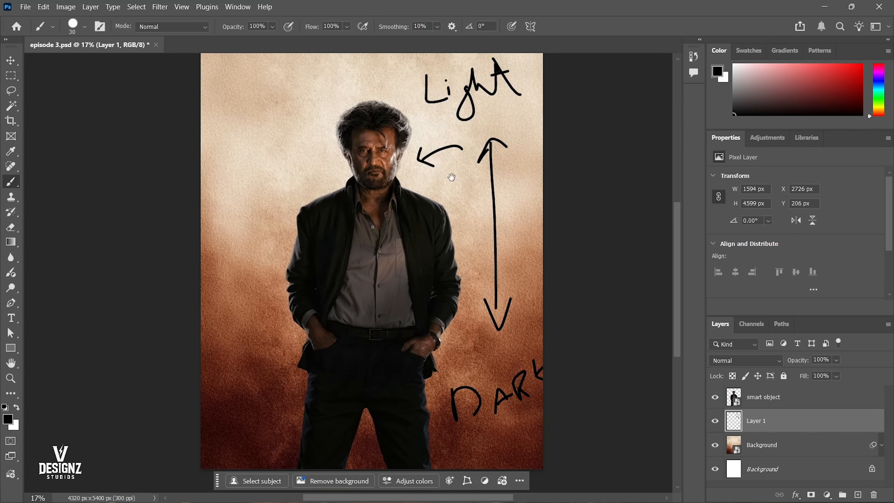
# Delete the annotation layer and fit the document on screen.
pyautogui.keyDown('ctrl'); pyautogui.click(405, 153); pyautogui.keyUp('ctrl')
pyautogui.press('v')
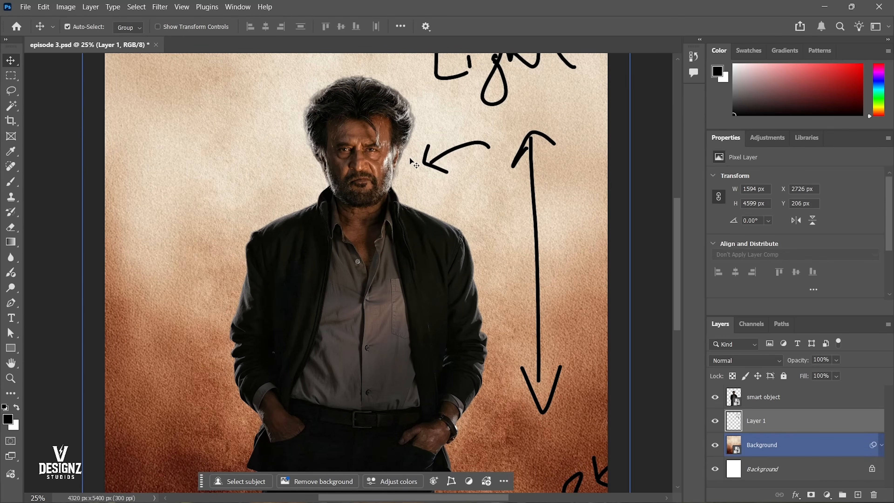
pyautogui.press('Delete')
pyautogui.rightClick(410, 157)
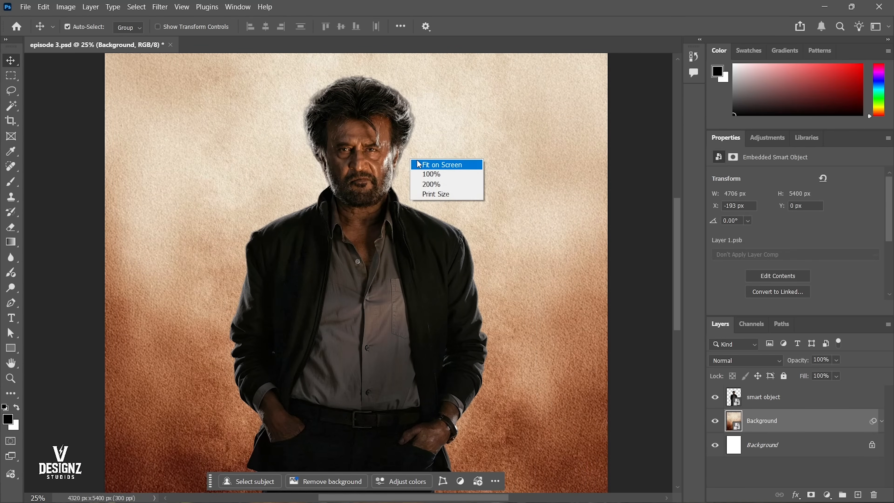
pyautogui.click(417, 160)
# Try to paint on the textured Background smart object with the Soft Round brush.
pyautogui.press('b')
pyautogui.rightClick(417, 160)
pyautogui.click(469, 302)
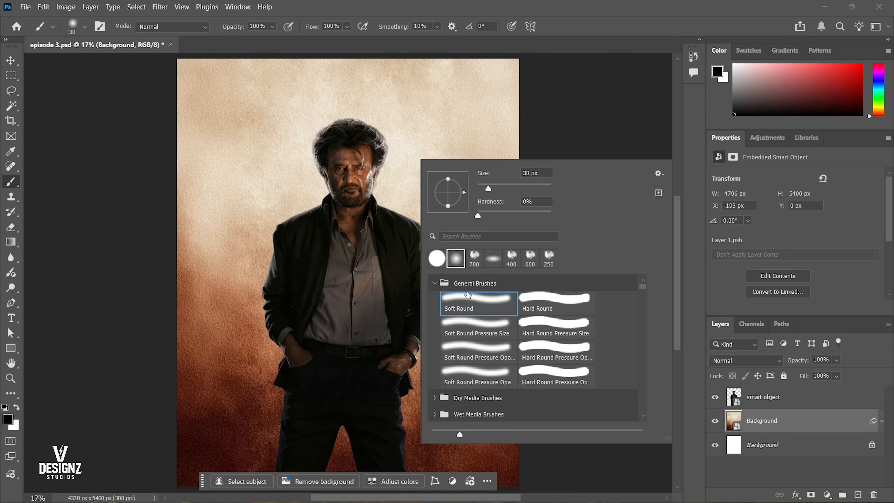
pyautogui.click(510, 82)
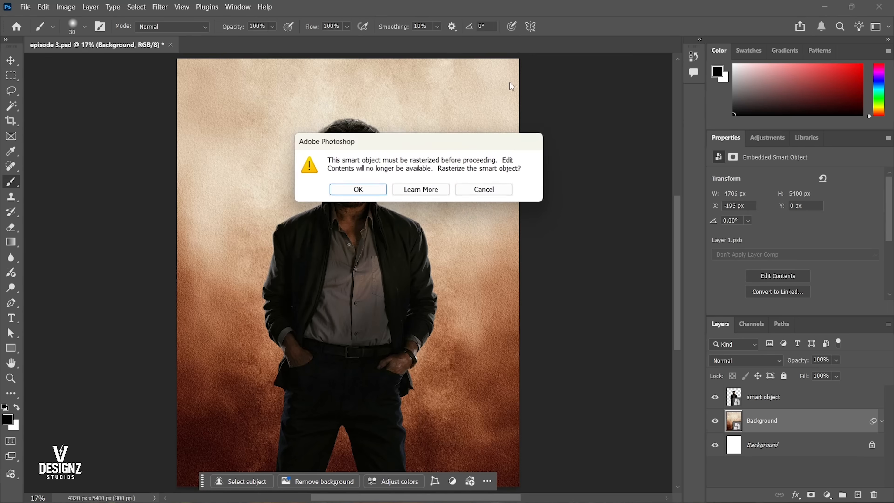
pyautogui.press('Return')
pyautogui.press('v')
pyautogui.click(355, 140)
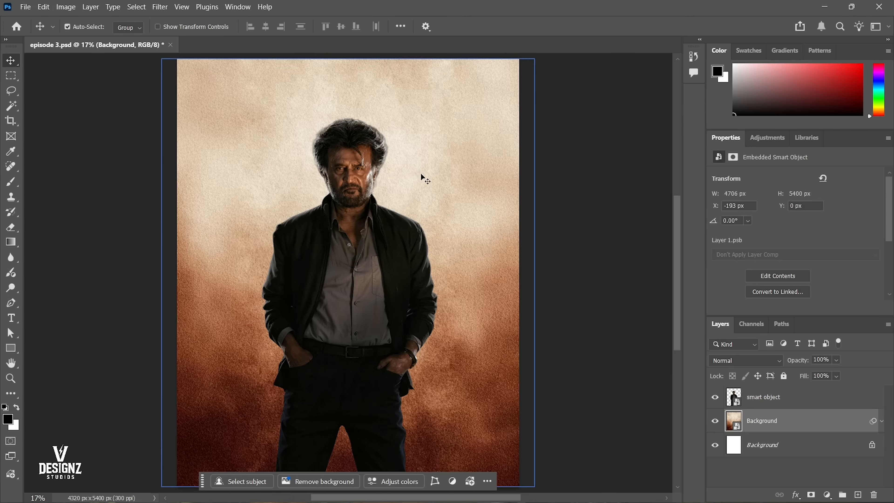
# Examine the hair and face highlights of the smart object up close, and fit the document on screen.
pyautogui.scroll(5, 403, 141)
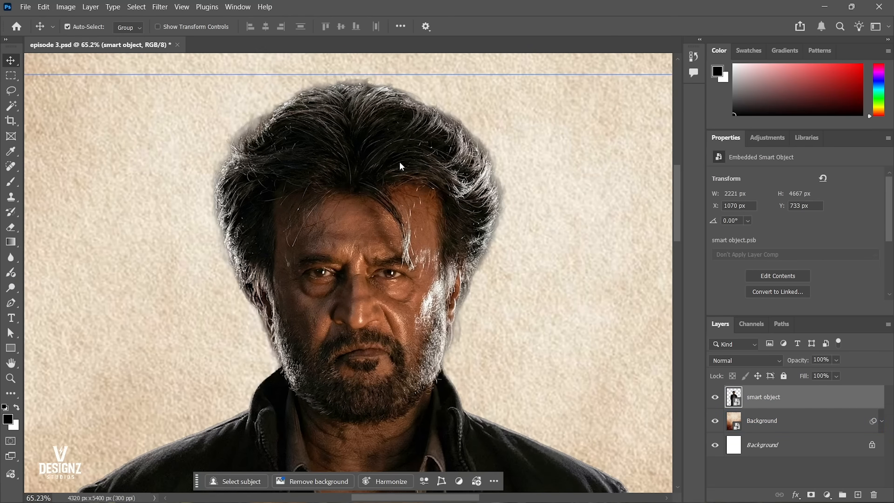
pyautogui.rightClick(401, 163)
pyautogui.click(425, 169)
pyautogui.scroll(2, 348, 151)
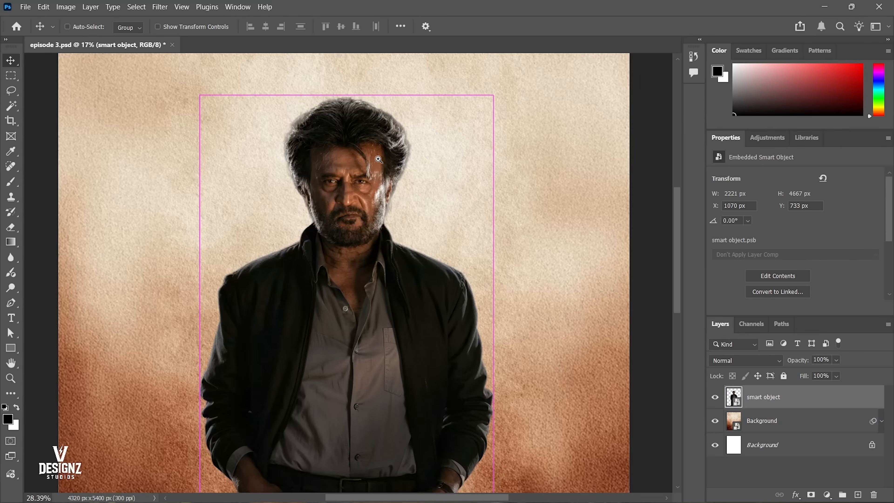
pyautogui.rightClick(387, 165)
pyautogui.click(405, 169)
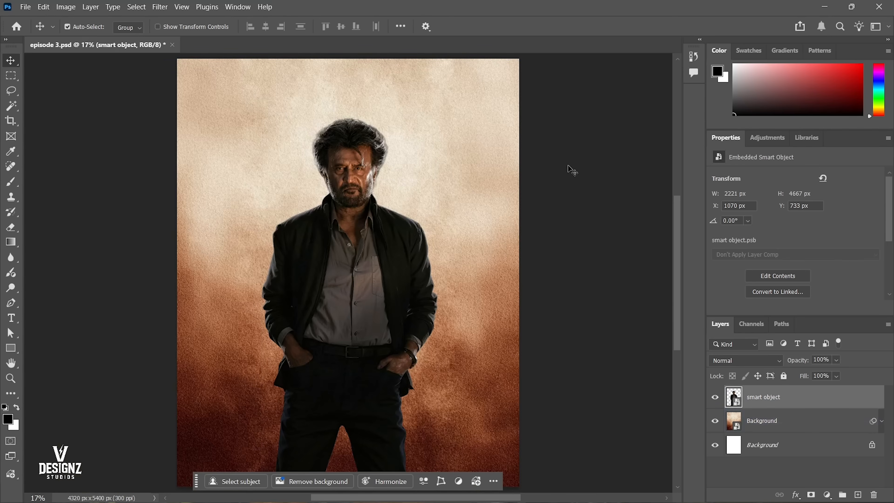
# Add a Brightness/Contrast adjustment layer above the smart object and float its properties beside the figure.
pyautogui.click(826, 495)
pyautogui.click(760, 466)
pyautogui.click(827, 495)
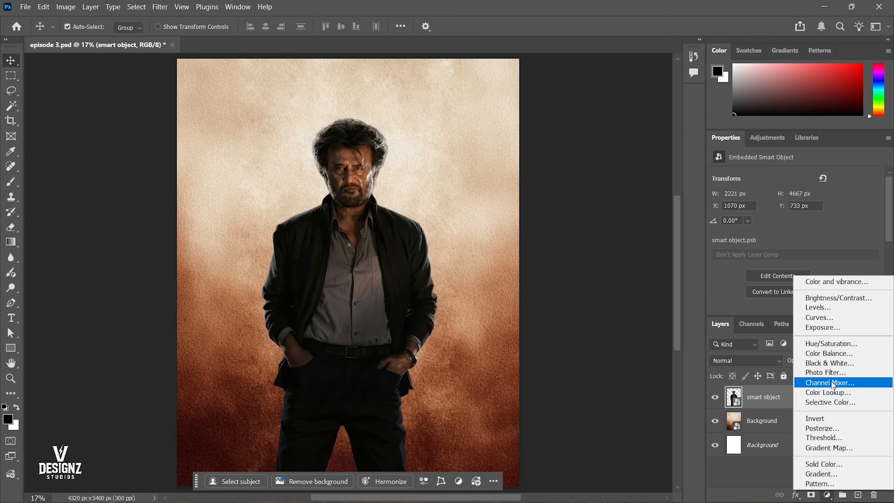
pyautogui.click(829, 299)
pyautogui.click(796, 452)
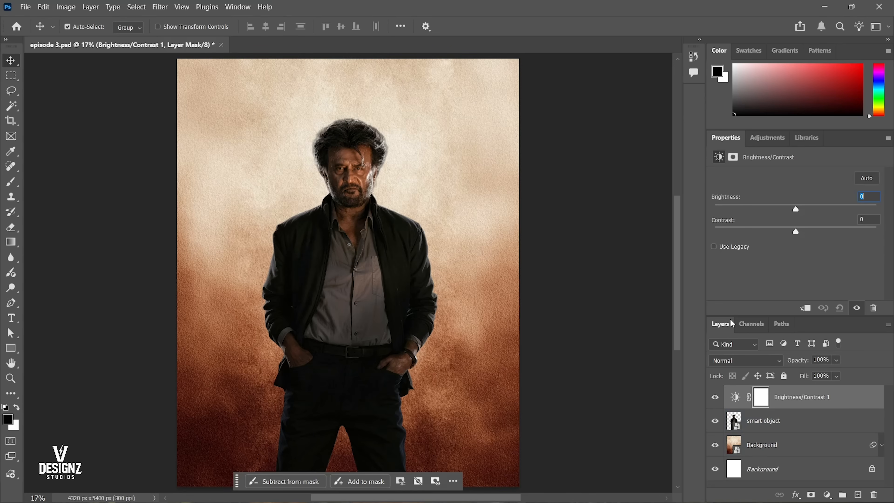
pyautogui.moveTo(726, 140); pyautogui.dragTo(487, 103)
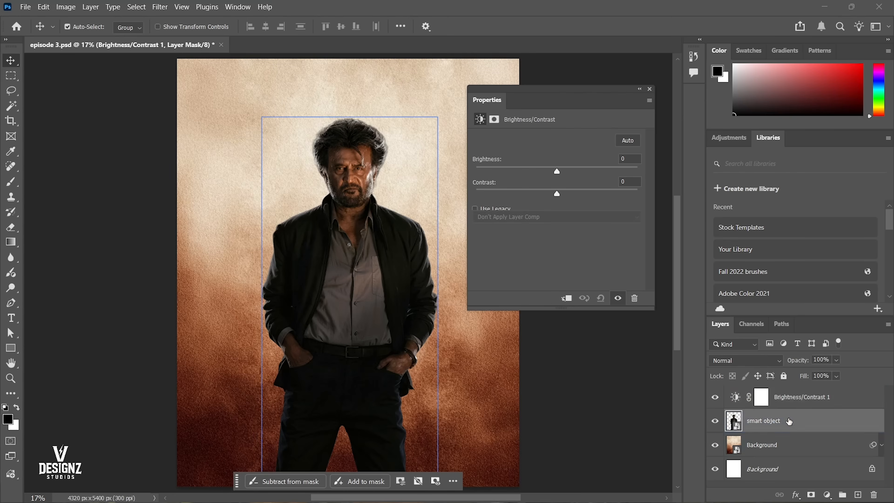
# Set the adjustment's brightness to 28 and contrast to -7.
pyautogui.click(630, 158)
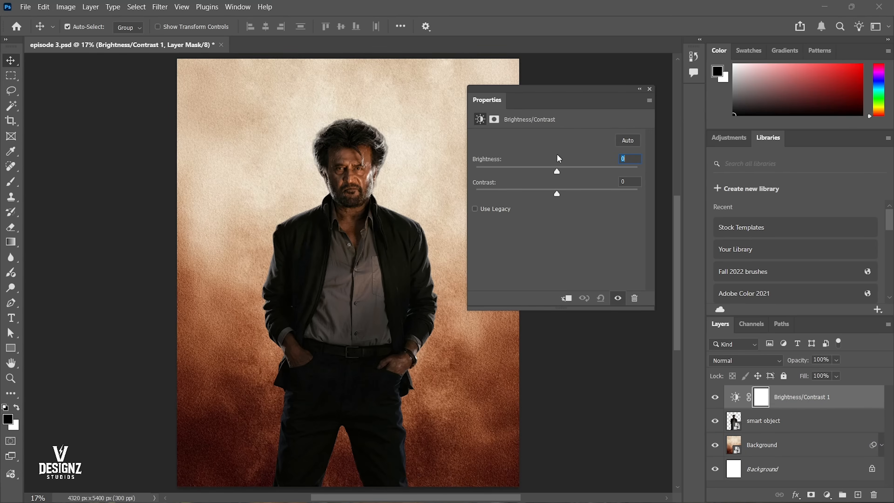
pyautogui.moveTo(557, 169)
pyautogui.mouseDown()
pyautogui.moveTo(601, 171)
pyautogui.moveTo(541, 173)
pyautogui.moveTo(646, 171)
pyautogui.moveTo(457, 167)
pyautogui.moveTo(572, 171)
pyautogui.mouseUp()
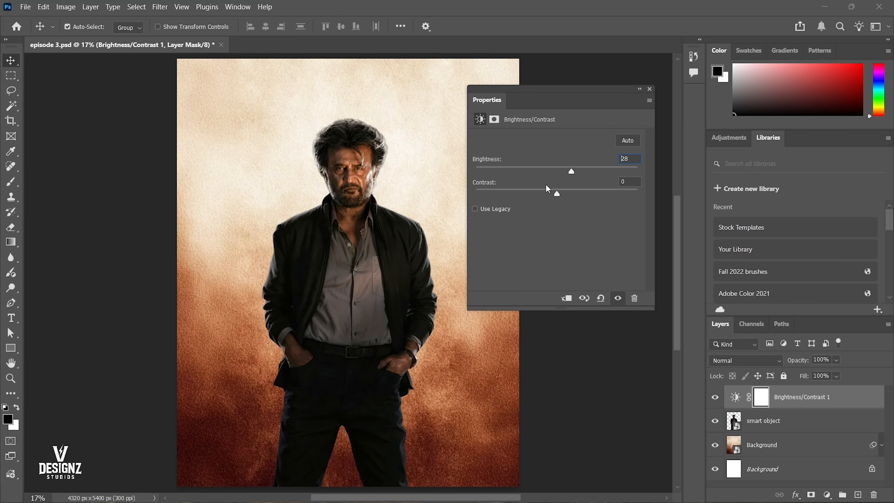
pyautogui.moveTo(556, 193)
pyautogui.mouseDown()
pyautogui.moveTo(535, 197)
pyautogui.moveTo(571, 198)
pyautogui.moveTo(544, 200)
pyautogui.mouseUp()
# Compare the image with the Brightness/Contrast layer shown and hidden.
pyautogui.click(714, 398)
pyautogui.click(715, 398)
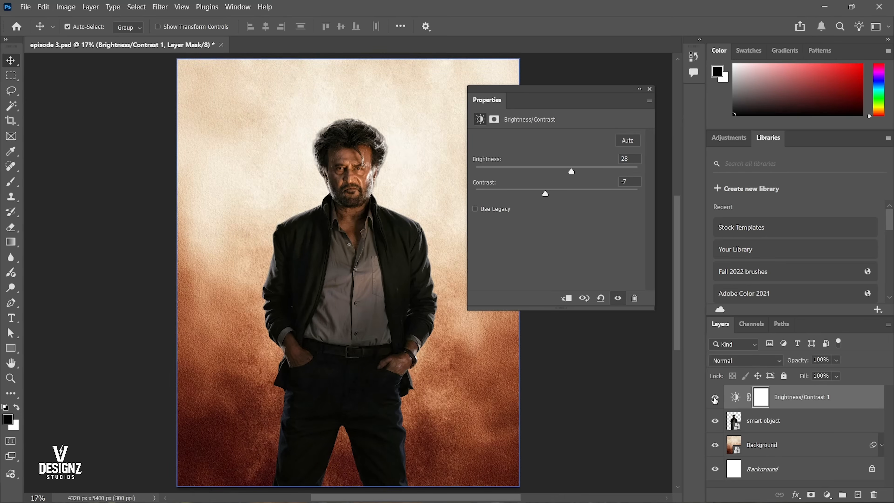
pyautogui.click(714, 398)
pyautogui.click(714, 397)
pyautogui.click(715, 397)
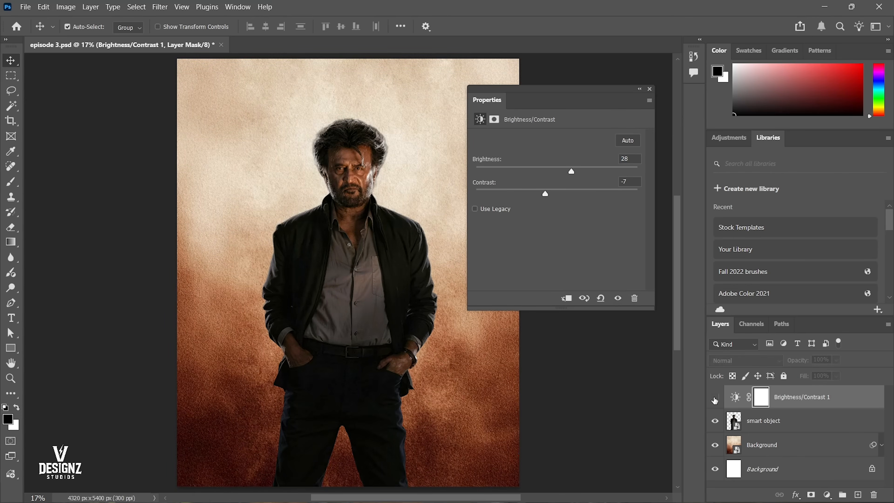
# Check how the unclipped Brightness/Contrast layer affects both the figure and the background by hiding and showing it repeatedly.
pyautogui.click(715, 398)
pyautogui.click(715, 398)
pyautogui.click(714, 397)
pyautogui.click(715, 398)
pyautogui.click(715, 397)
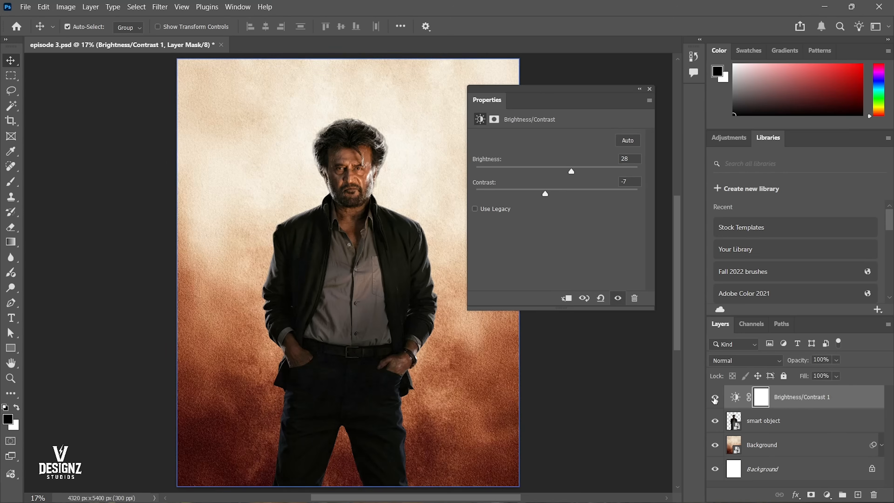
pyautogui.click(714, 398)
pyautogui.click(714, 398)
pyautogui.click(714, 398)
pyautogui.click(715, 398)
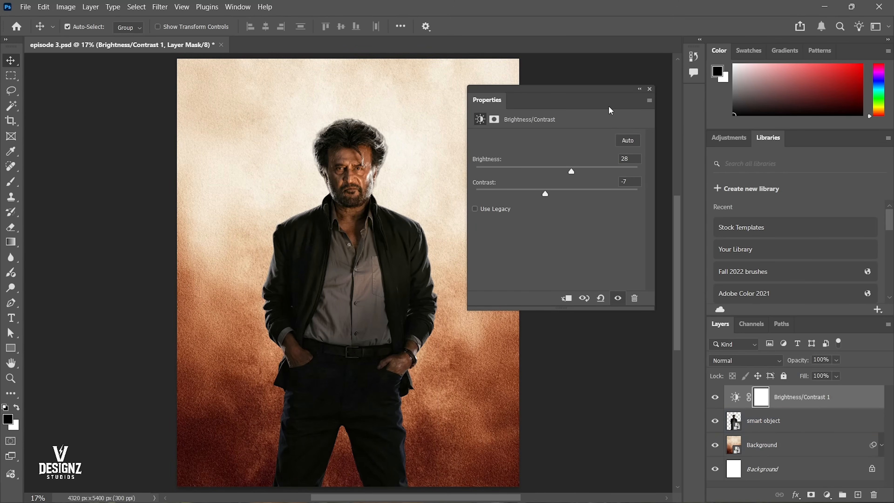
# Reset the Essentials workspace so the adjustment's floating properties are docked again.
pyautogui.click(238, 7)
pyautogui.moveTo(263, 32)
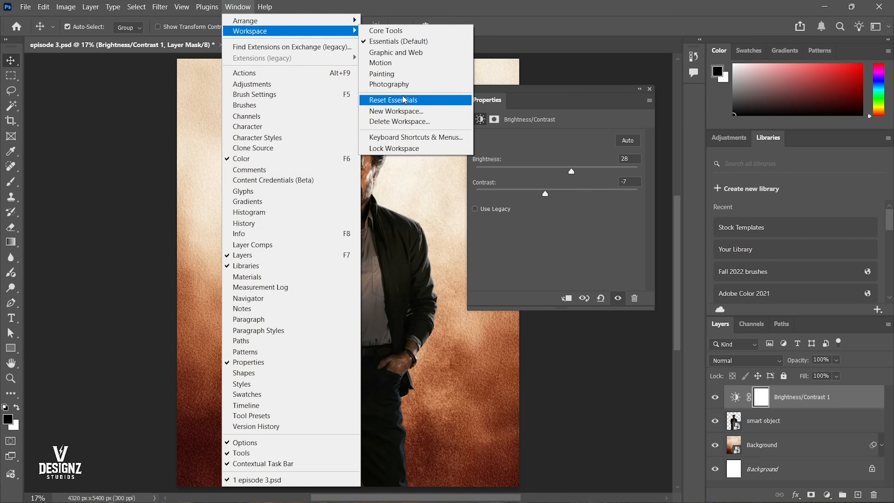
pyautogui.click(393, 99)
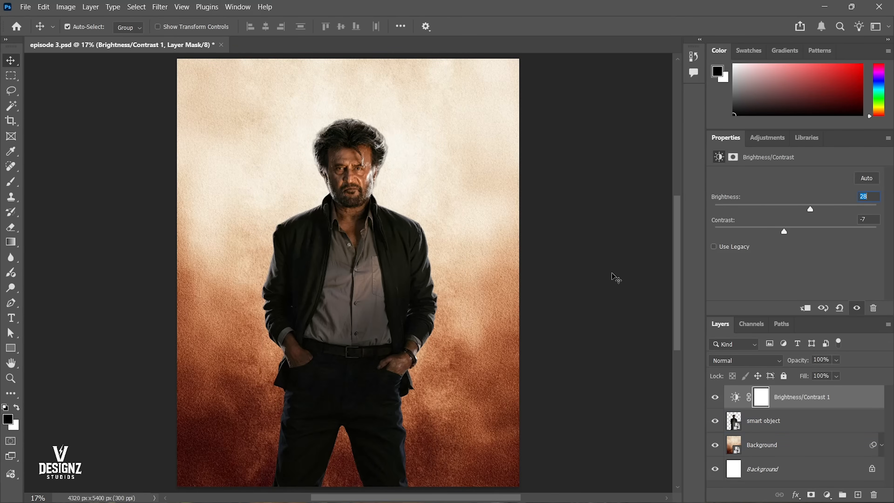
# Create a clipping mask that limits the Brightness/Contrast layer to the smart object beneath it.
pyautogui.rightClick(810, 402)
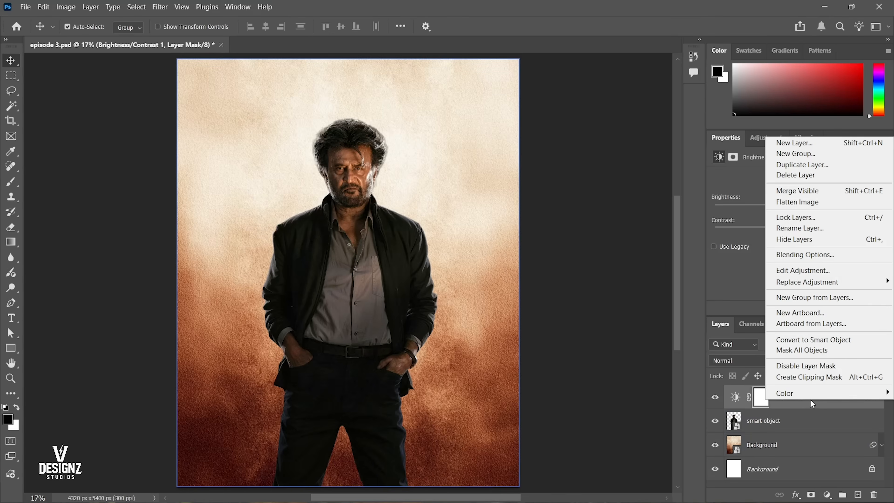
pyautogui.click(773, 423)
pyautogui.click(788, 402)
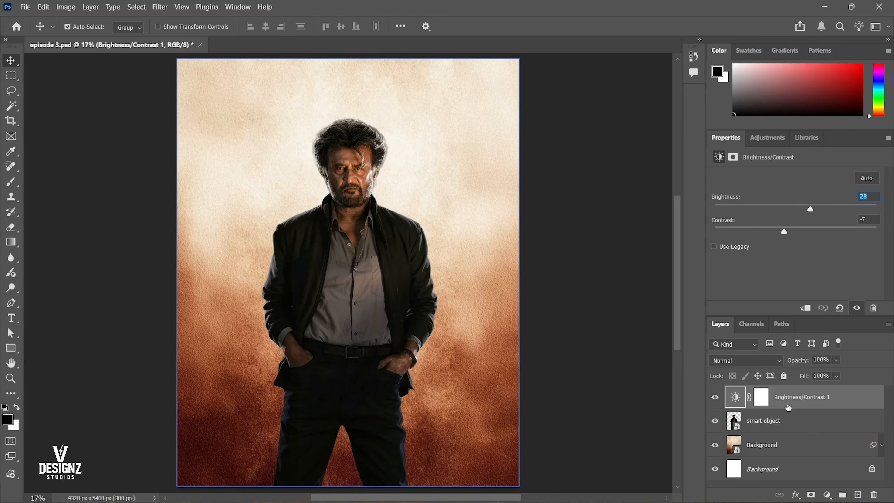
pyautogui.click(785, 421)
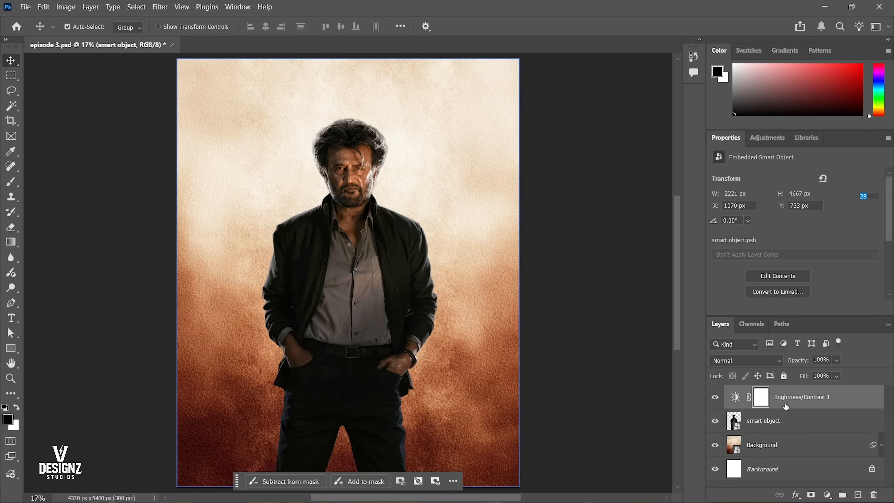
pyautogui.click(787, 405)
pyautogui.rightClick(787, 402)
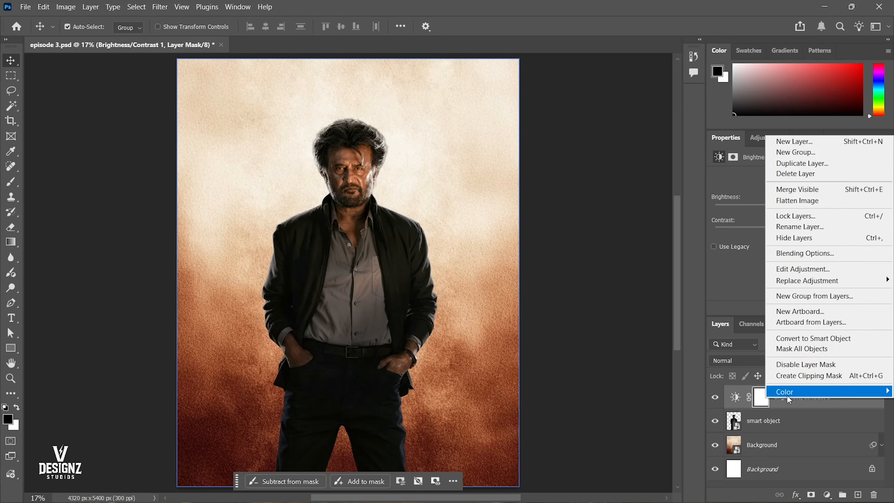
pyautogui.click(792, 376)
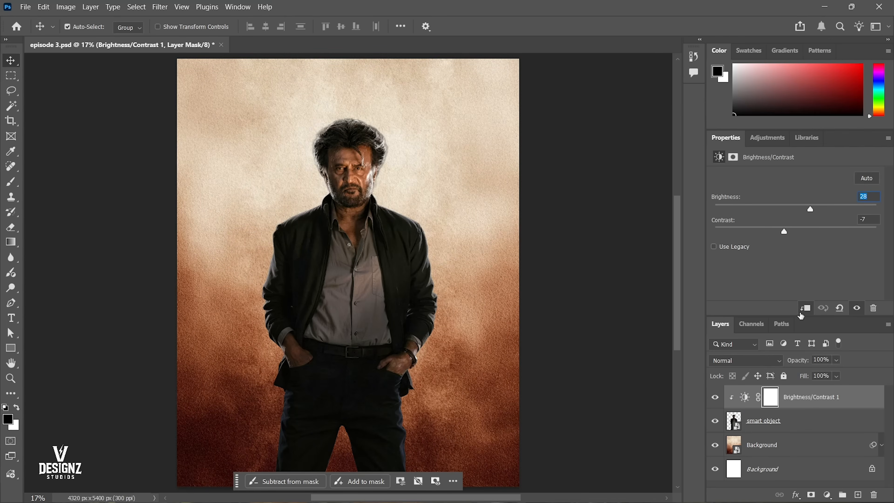
# Compare the figure with the clipped Brightness/Contrast layer hidden and shown.
pyautogui.click(713, 400)
pyautogui.click(713, 400)
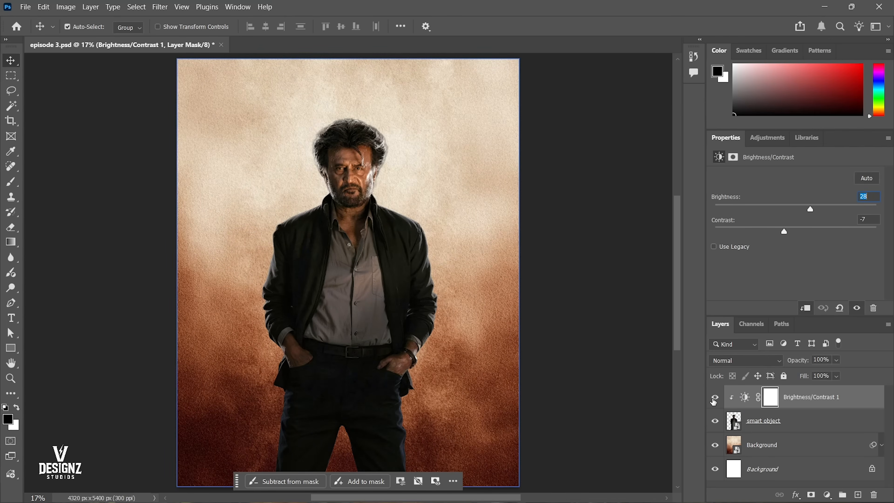
pyautogui.click(713, 400)
pyautogui.click(713, 399)
pyautogui.click(714, 400)
pyautogui.click(714, 400)
pyautogui.click(715, 400)
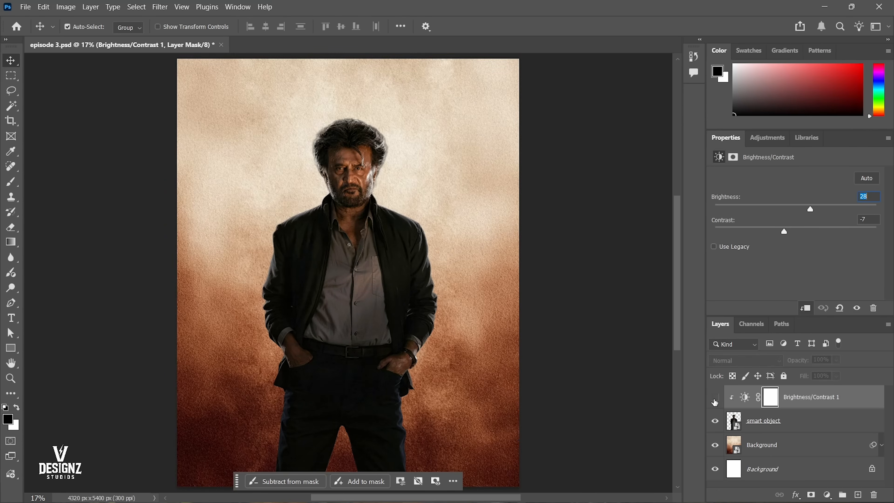
pyautogui.click(714, 400)
# Release the Brightness/Contrast layer's clipping mask to compare its effect on the whole image, and clip it to the smart object again.
pyautogui.rightClick(795, 393)
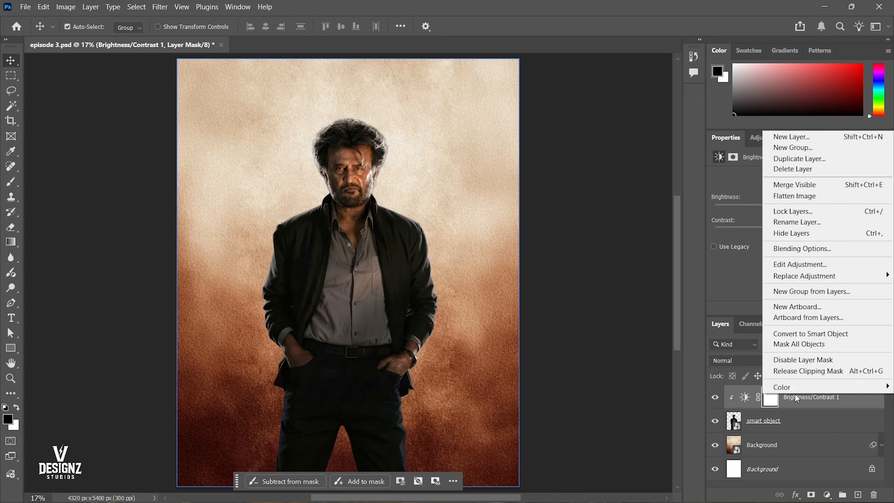
pyautogui.click(809, 373)
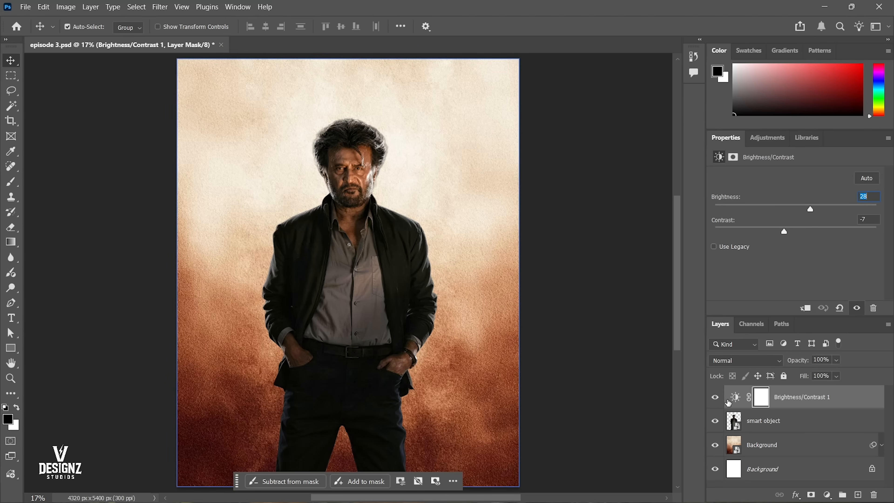
pyautogui.click(714, 397)
pyautogui.click(714, 397)
pyautogui.click(714, 397)
pyautogui.click(714, 397)
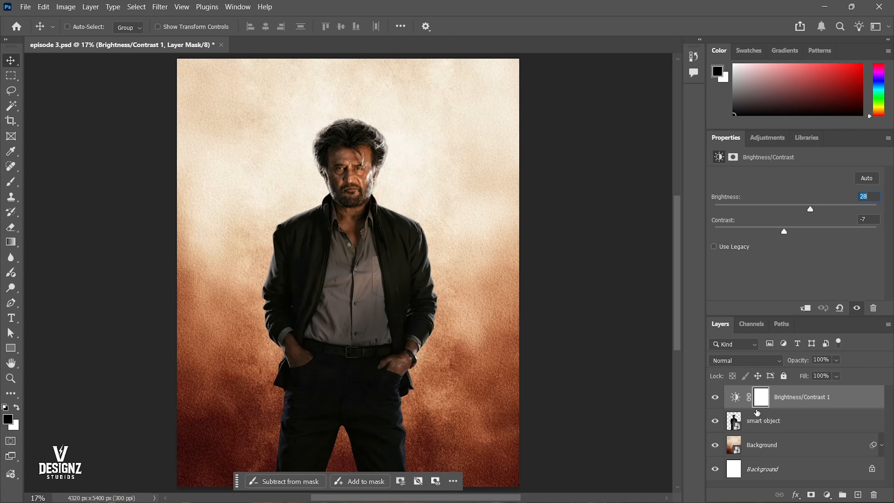
pyautogui.hotkey('ctrl', ',')
pyautogui.hotkey('ctrl', ',')
pyautogui.hotkey('ctrl', ',')
pyautogui.hotkey('ctrl', 'alt', 'g')
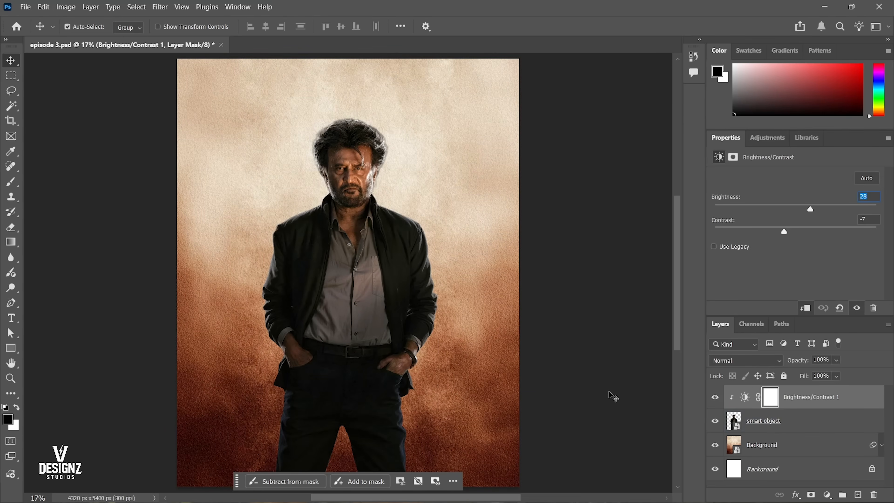
# Inspect the re-clipped Brightness/Contrast adjustment by hiding and showing its layer and viewing the figure against the background.
pyautogui.hotkey('ctrl', ',')
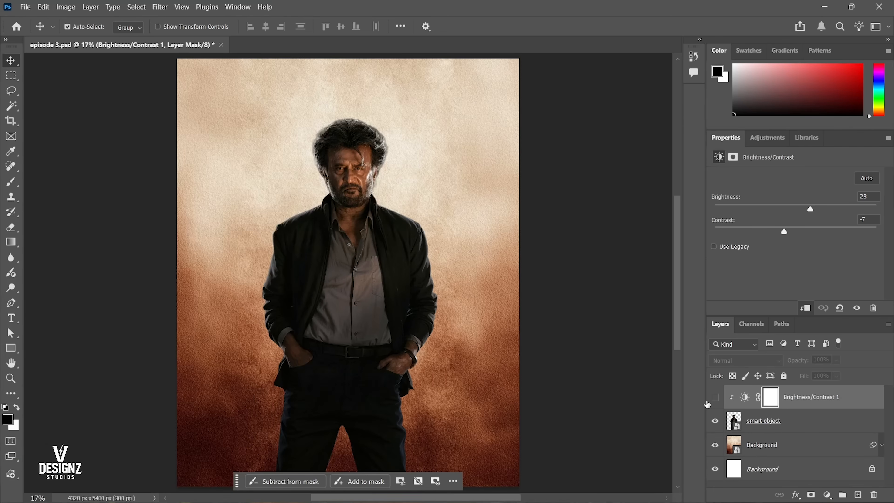
pyautogui.hotkey('ctrl', ',')
pyautogui.scroll(1, 313, 131)
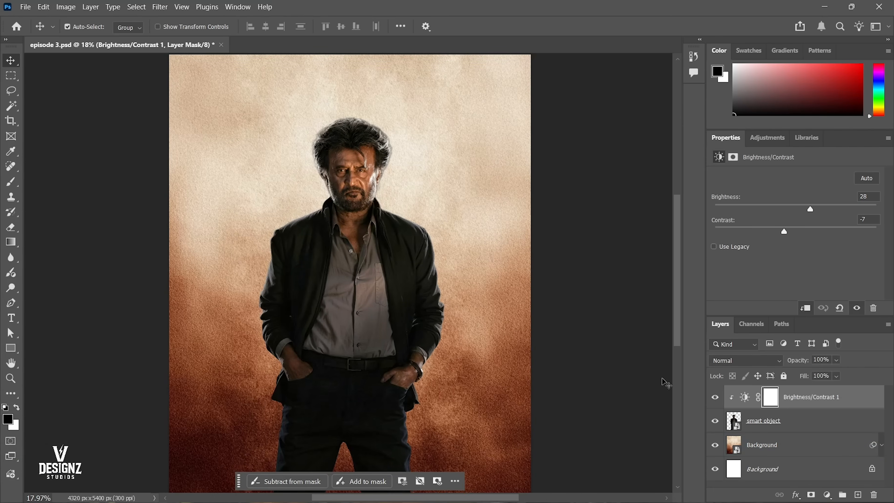
pyautogui.click(715, 397)
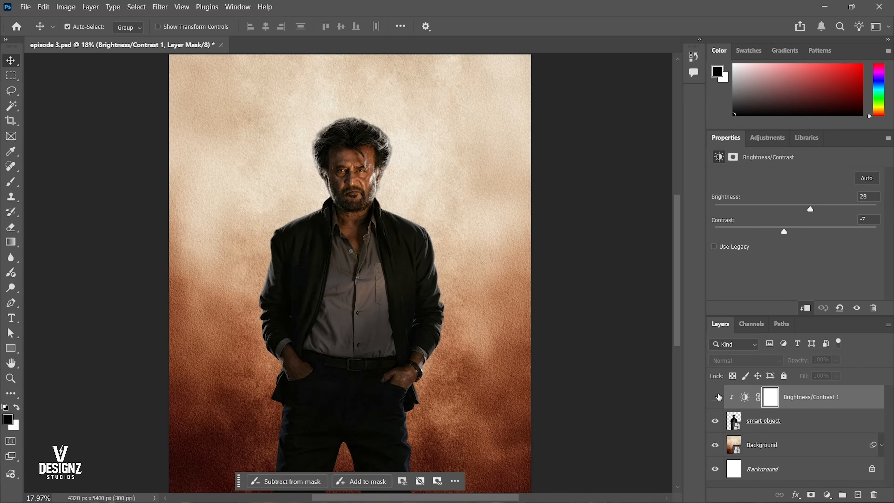
pyautogui.click(715, 396)
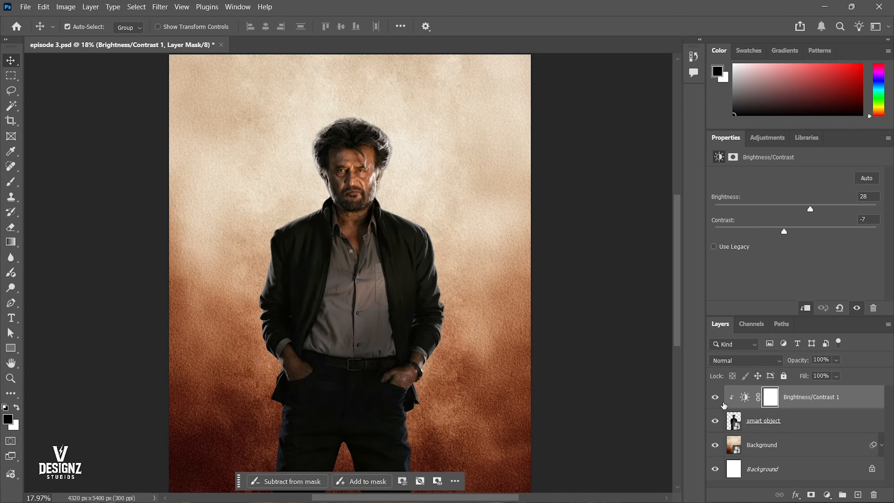
pyautogui.click(511, 268)
pyautogui.scroll(-2, 372, 244)
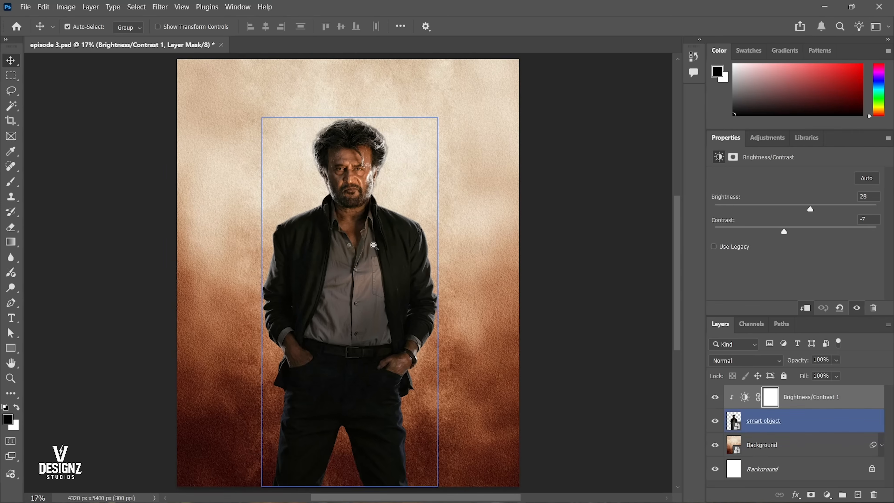
pyautogui.click(377, 163)
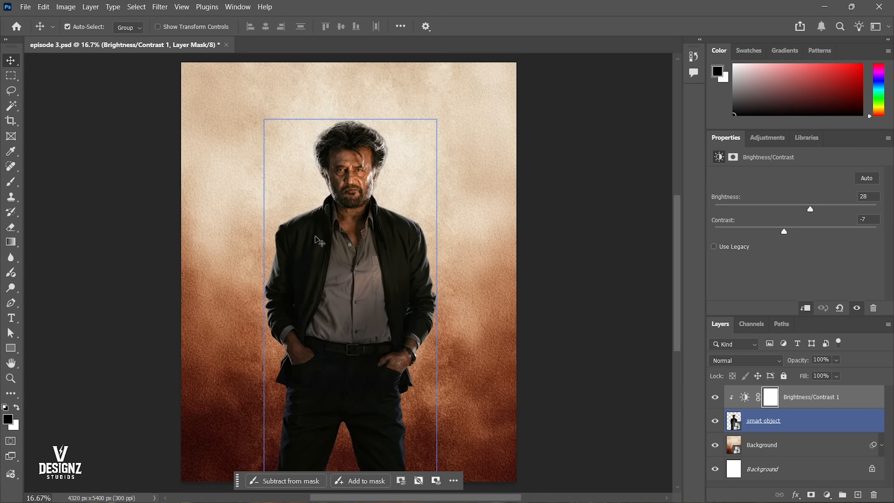
# Add a Curves adjustment layer above the Brightness/Contrast layer and clip it to the smart object.
pyautogui.click(826, 495)
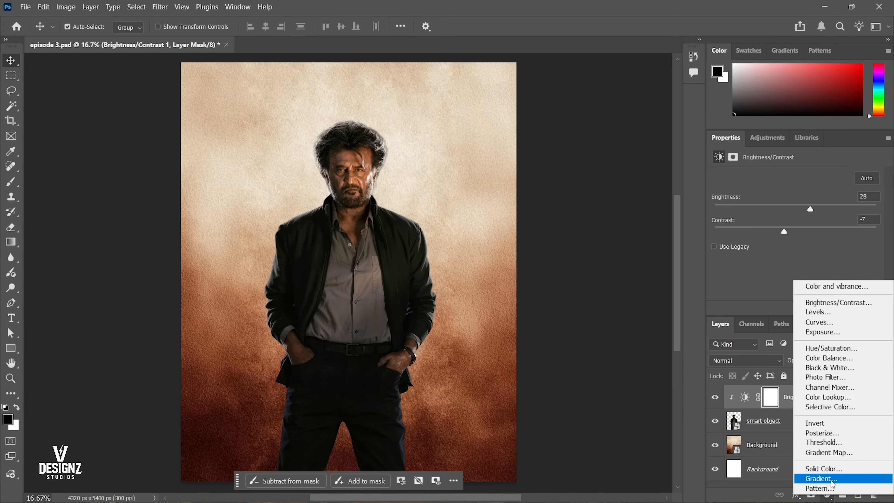
pyautogui.click(824, 322)
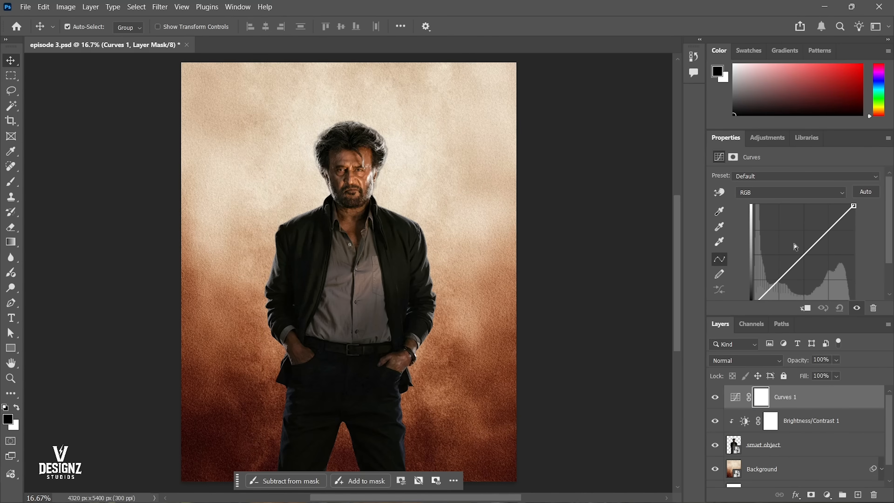
pyautogui.scroll(-1, 811, 235)
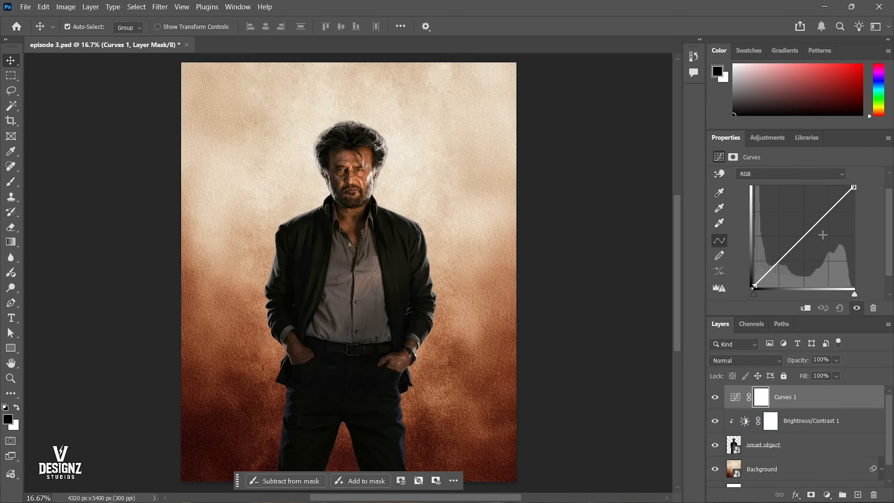
pyautogui.click(804, 308)
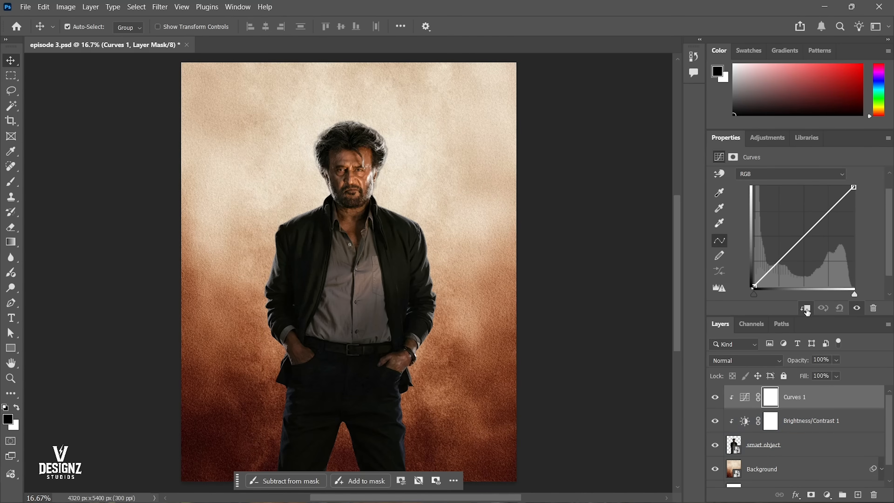
# Review the clipping option of the Curves layer and compare the image with that layer hidden and shown.
pyautogui.rightClick(797, 397)
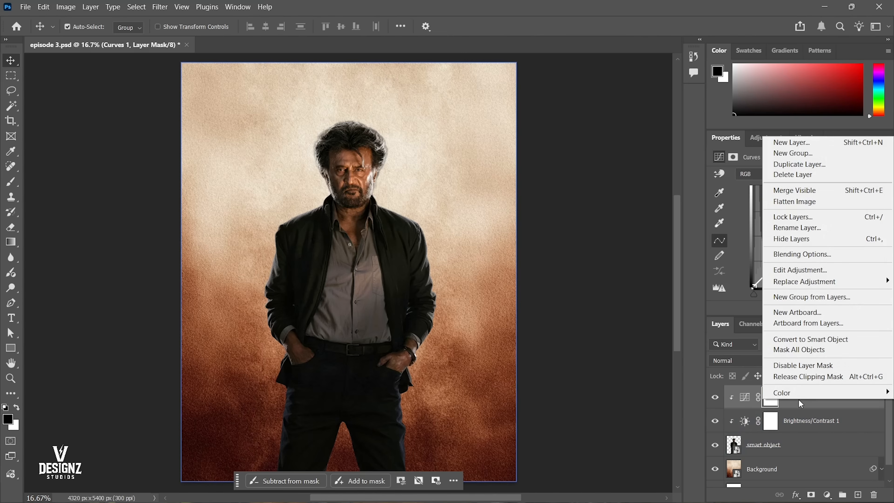
pyautogui.click(810, 425)
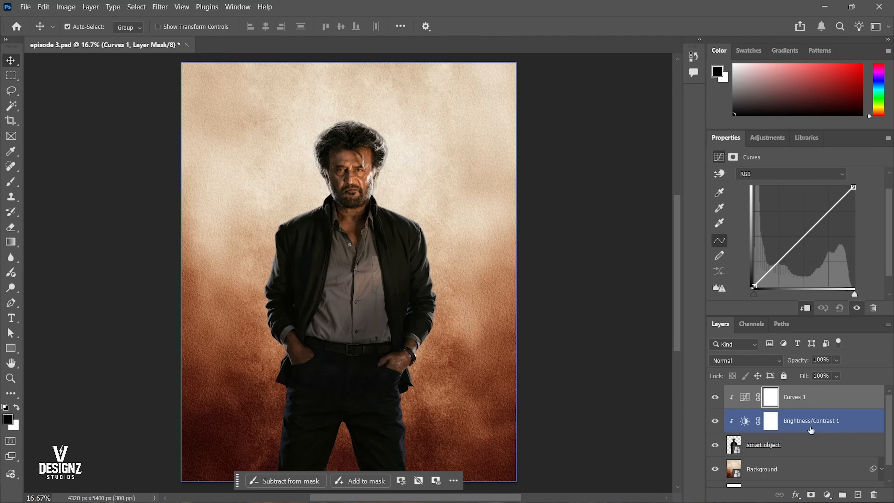
pyautogui.click(805, 400)
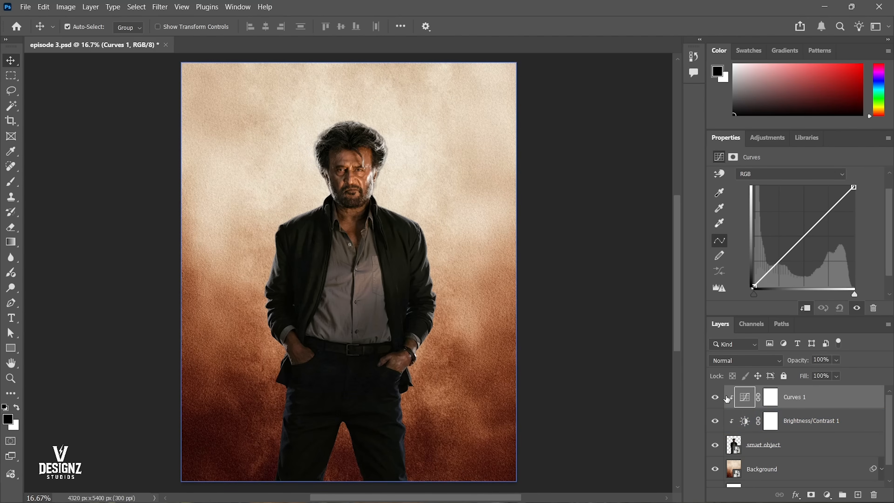
pyautogui.click(743, 403)
pyautogui.click(716, 399)
pyautogui.click(717, 398)
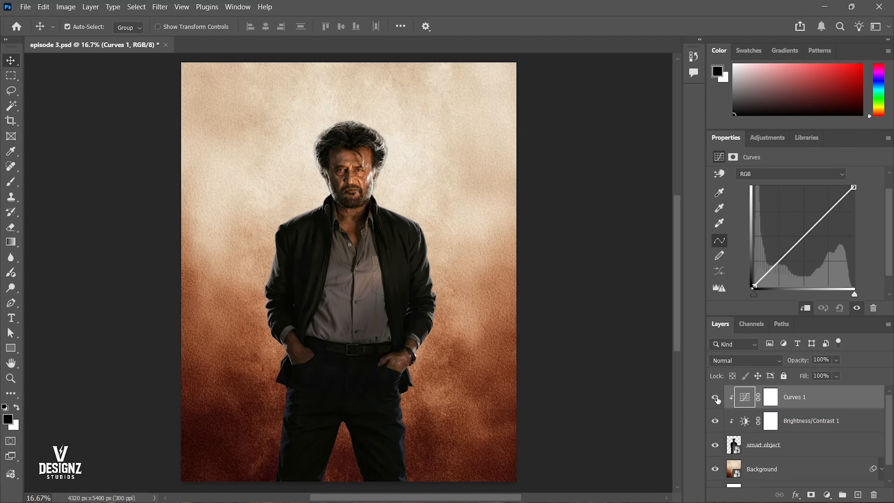
pyautogui.click(717, 398)
pyautogui.click(716, 398)
# Add a midpoint to the RGB curve, lower it to darken the figure, and raise it back onto the diagonal.
pyautogui.scroll(1, 810, 228)
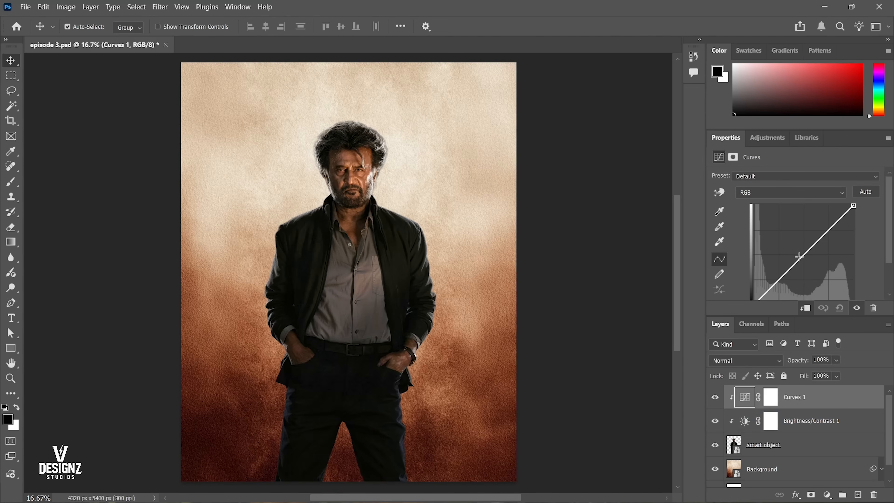
pyautogui.scroll(-1, 800, 227)
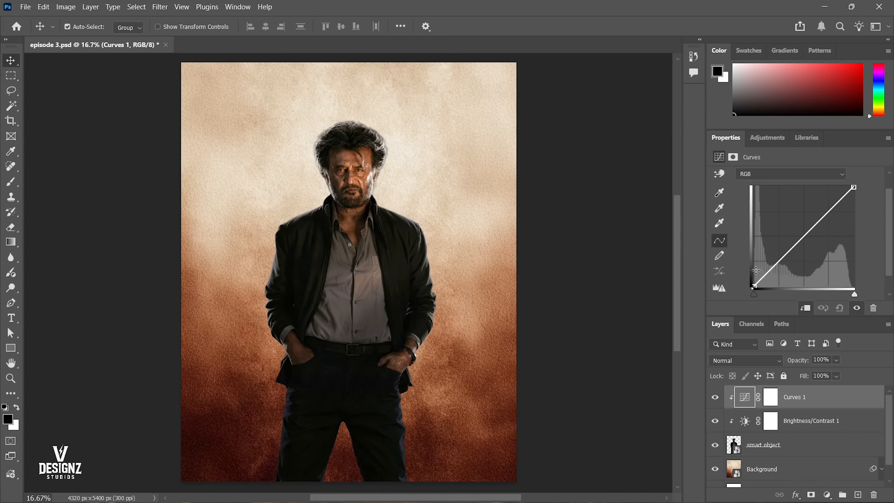
pyautogui.scroll(-1, 821, 290)
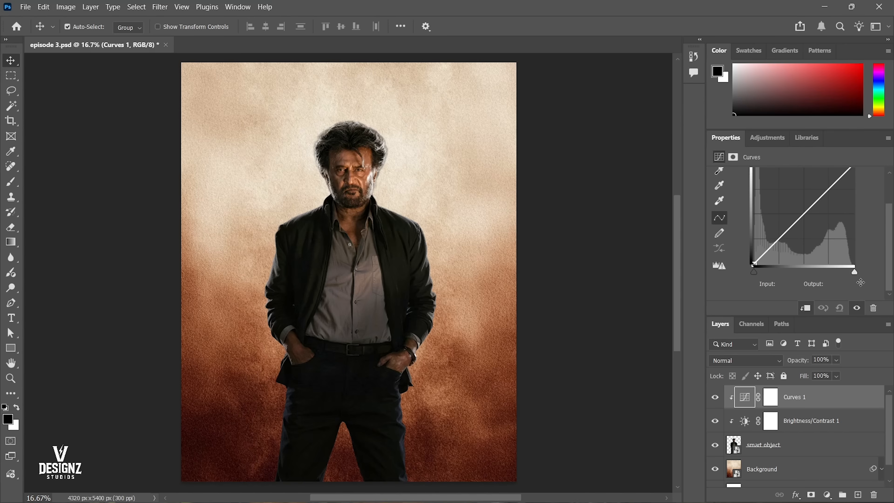
pyautogui.scroll(1, 857, 281)
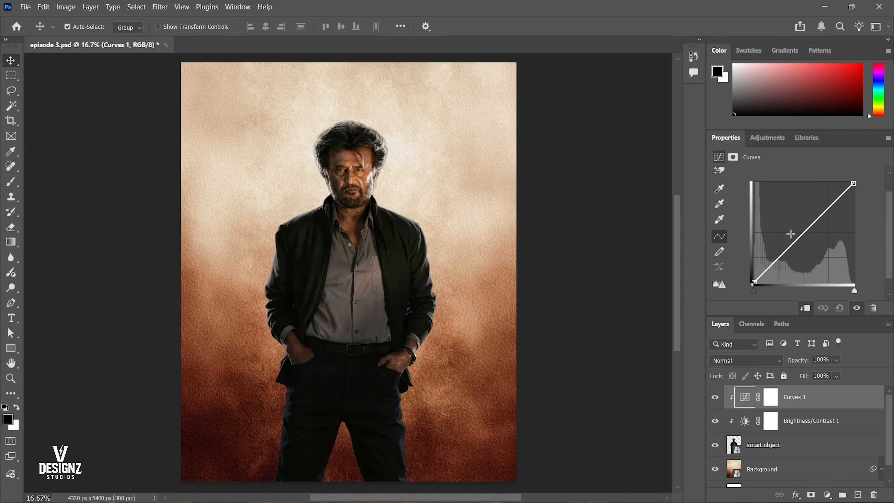
pyautogui.moveTo(815, 232); pyautogui.dragTo(805, 263)
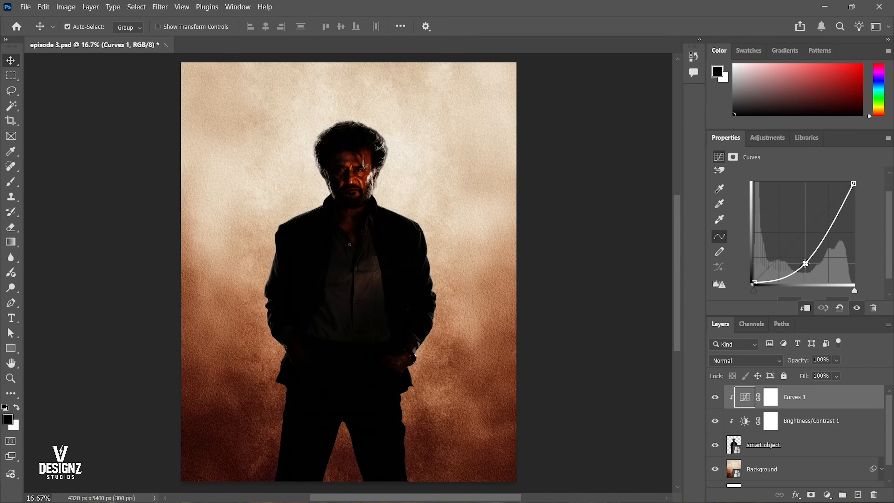
pyautogui.moveTo(805, 263); pyautogui.dragTo(805, 230)
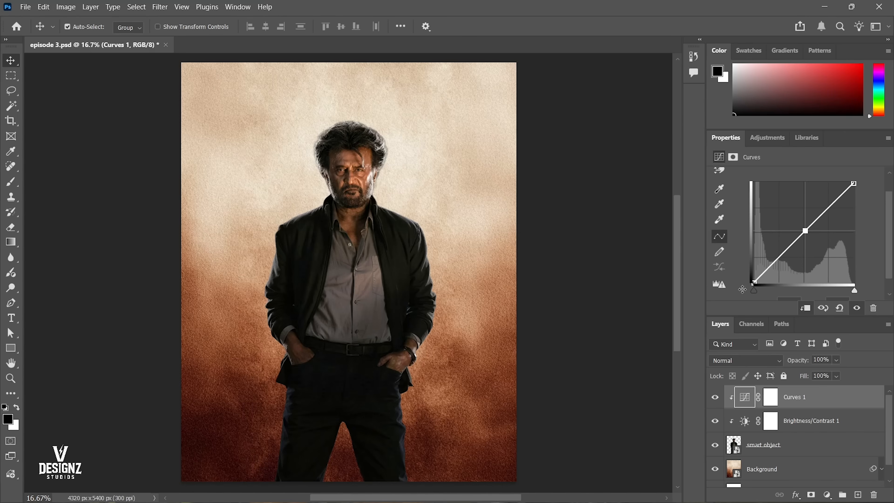
# Review the white point, black point and midpoint controls of the RGB curve on the Curves layer.
pyautogui.scroll(-1, 767, 291)
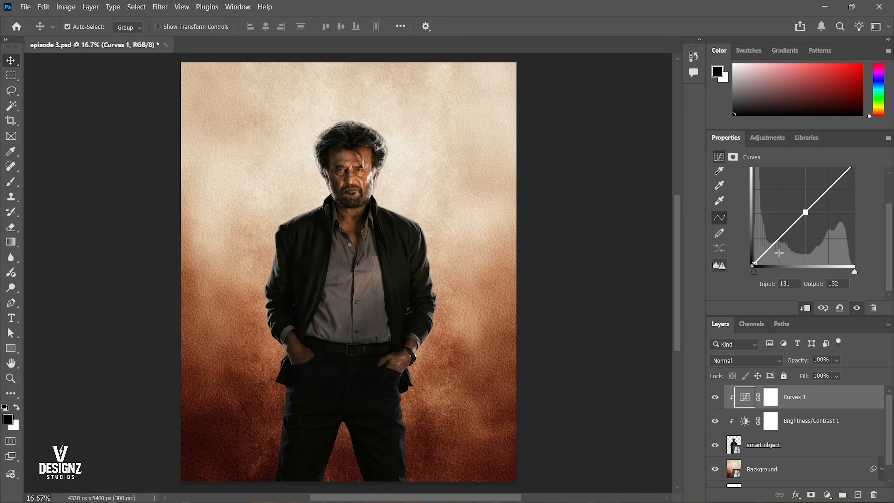
pyautogui.scroll(1, 852, 275)
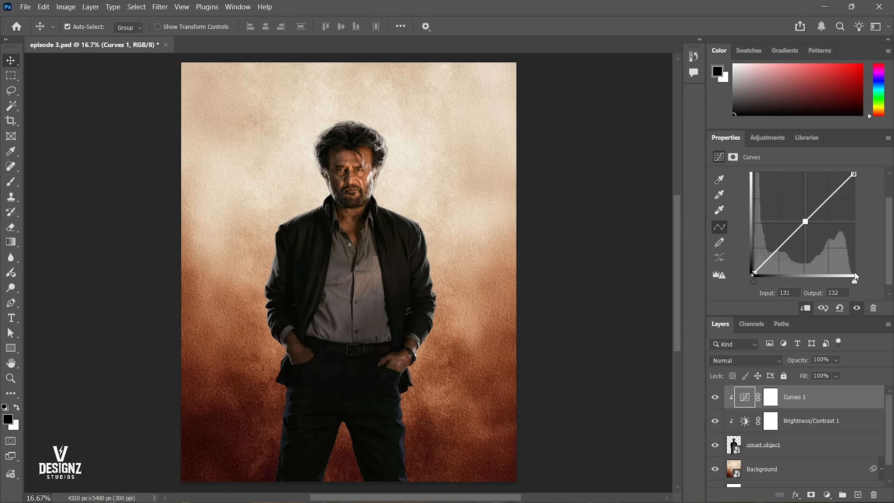
pyautogui.moveTo(854, 282)
pyautogui.mouseDown()
pyautogui.moveTo(795, 289)
pyautogui.moveTo(869, 282)
pyautogui.mouseUp()
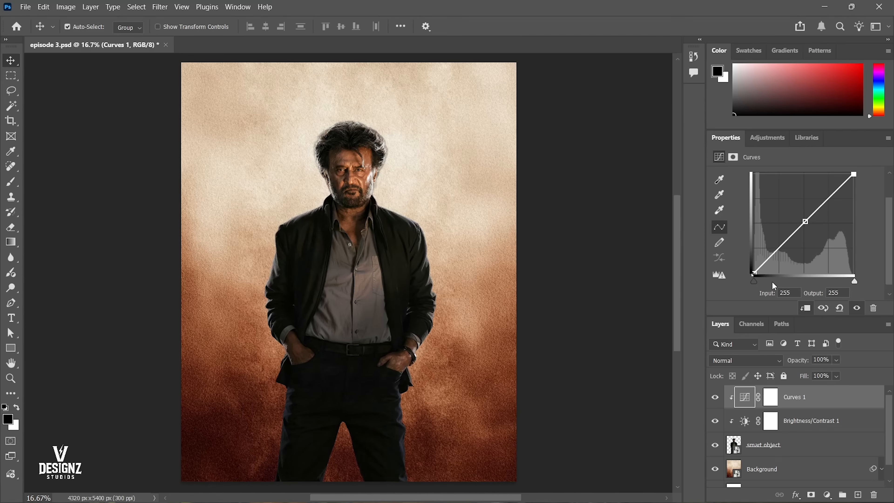
pyautogui.moveTo(757, 282); pyautogui.dragTo(731, 285)
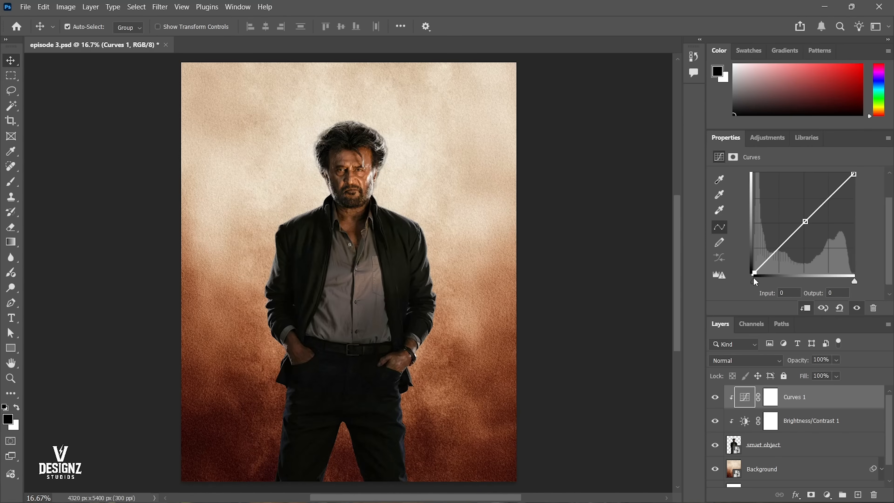
pyautogui.moveTo(853, 175); pyautogui.dragTo(857, 146)
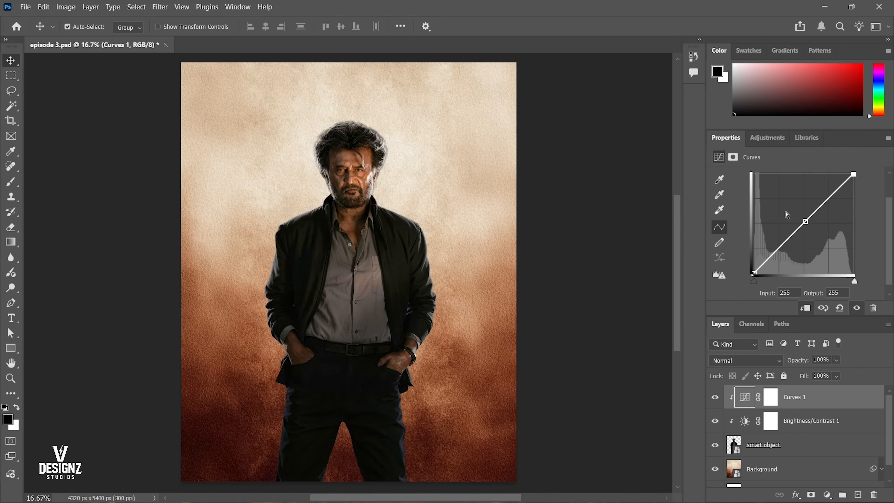
pyautogui.click(806, 221)
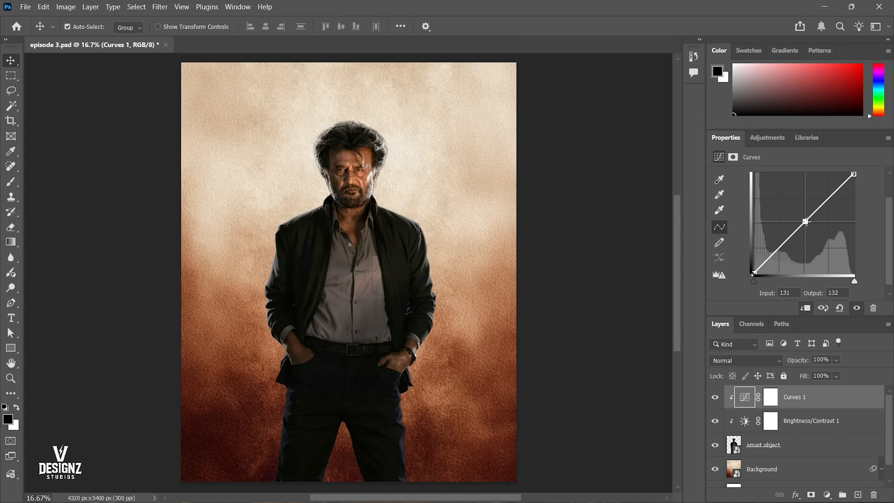
# Try bending the RGB curve by lowering its midpoint to input 149, output 108, and adjusting further points along it.
pyautogui.moveTo(807, 222); pyautogui.dragTo(812, 232)
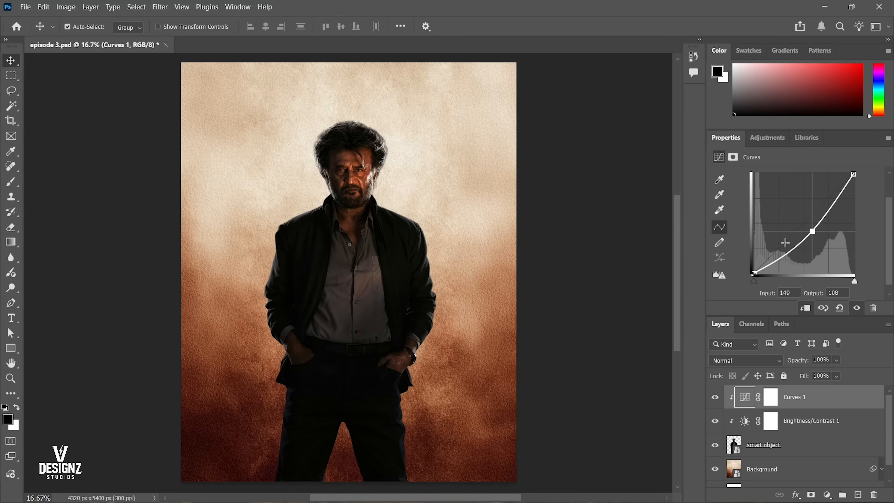
pyautogui.moveTo(787, 252)
pyautogui.mouseDown()
pyautogui.moveTo(788, 224)
pyautogui.moveTo(828, 197)
pyautogui.moveTo(826, 190)
pyautogui.moveTo(838, 215)
pyautogui.moveTo(810, 209)
pyautogui.moveTo(802, 243)
pyautogui.mouseUp()
pyautogui.click(832, 217)
pyautogui.click(813, 231)
pyautogui.moveTo(810, 209); pyautogui.dragTo(815, 185)
# Undo the trial curve changes to restore a straight RGB curve with the Curves layer shown.
pyautogui.hotkey('ctrl', 'z')
pyautogui.hotkey('ctrl', 'z')
pyautogui.hotkey('ctrl', 'z')
pyautogui.hotkey('ctrl', 'z')
pyautogui.hotkey('ctrl', 'z')
pyautogui.hotkey('ctrl', 'z')
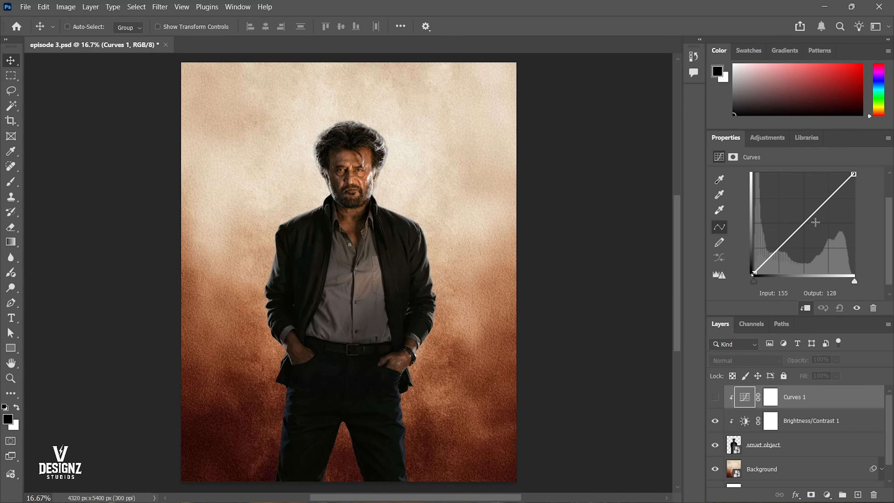
pyautogui.hotkey('ctrl', 'z')
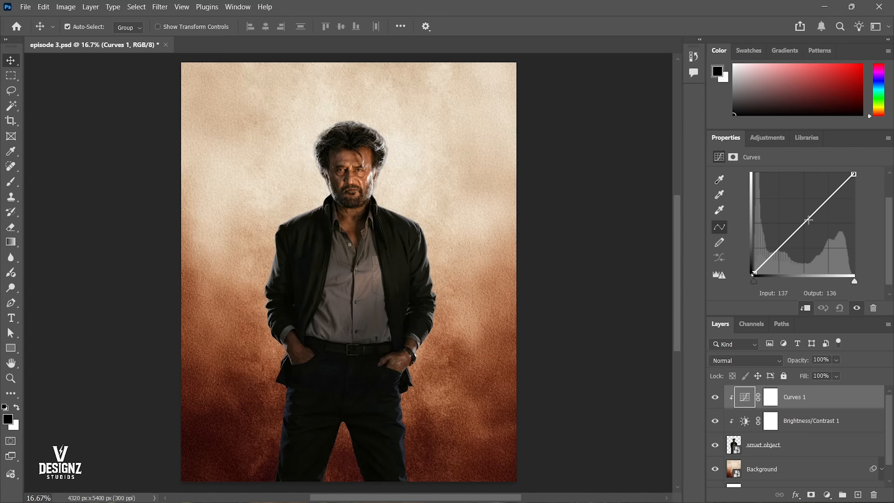
# Add a midpoint to the RGB curve and lower it to input 139, output 109, checking the darkened figure.
pyautogui.click(806, 221)
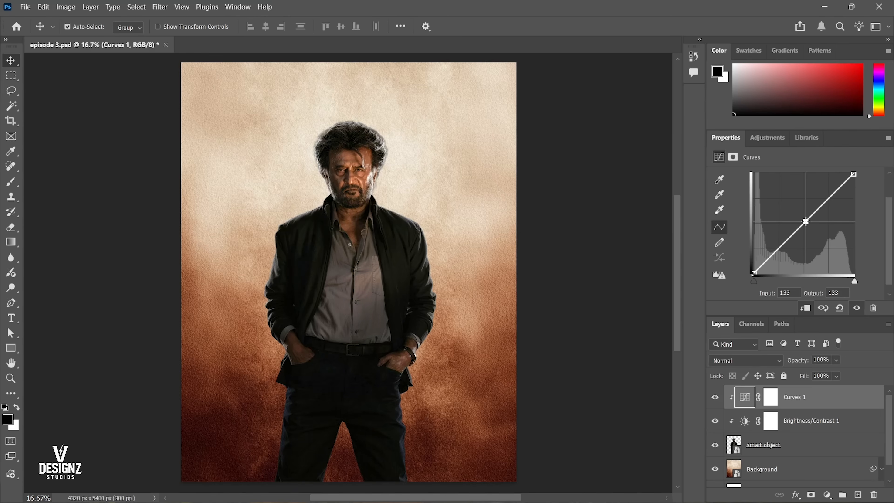
pyautogui.moveTo(806, 221); pyautogui.dragTo(809, 230)
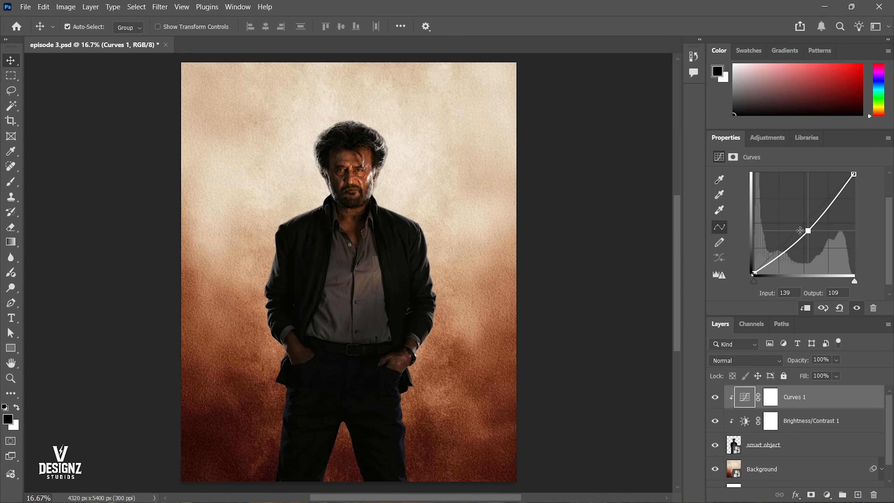
pyautogui.click(714, 395)
# Examine how light should fall on the figure's face, shoulders, chest and sleeves against the bright background.
pyautogui.click(286, 230)
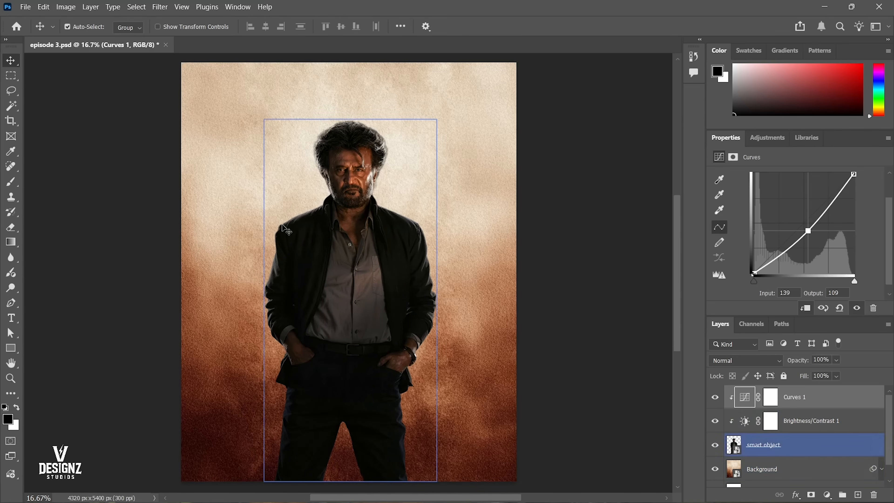
pyautogui.click(405, 154)
pyautogui.click(330, 258)
pyautogui.click(436, 188)
pyautogui.click(345, 173)
pyautogui.click(434, 313)
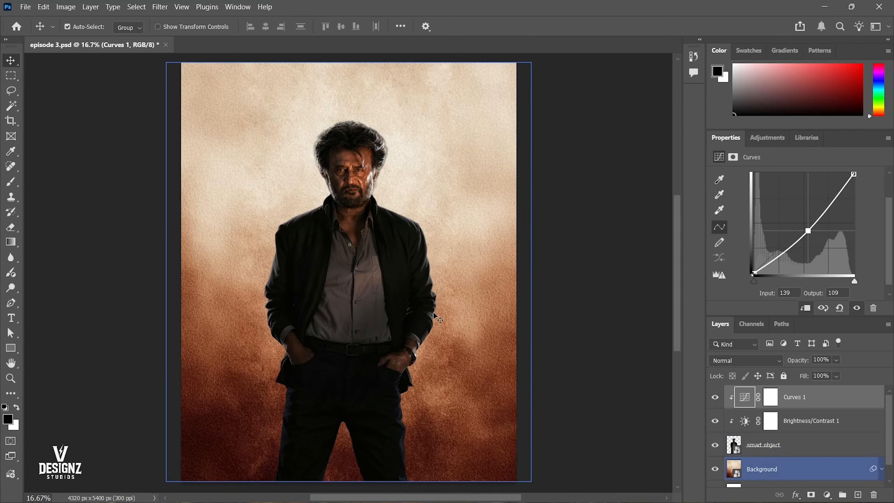
# Select the Curves 1 layer mask and invert it to black to hide the darkening on the figure.
pyautogui.click(770, 397)
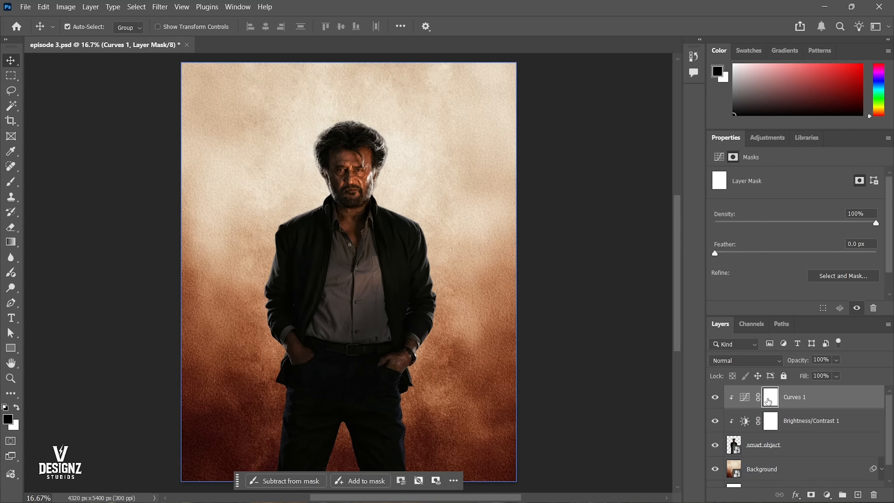
pyautogui.click(743, 399)
pyautogui.click(767, 399)
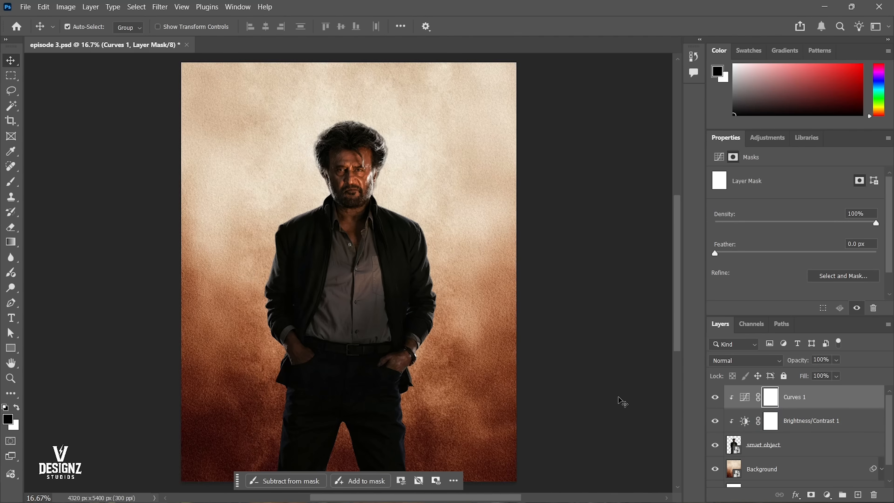
pyautogui.click(713, 404)
pyautogui.click(712, 404)
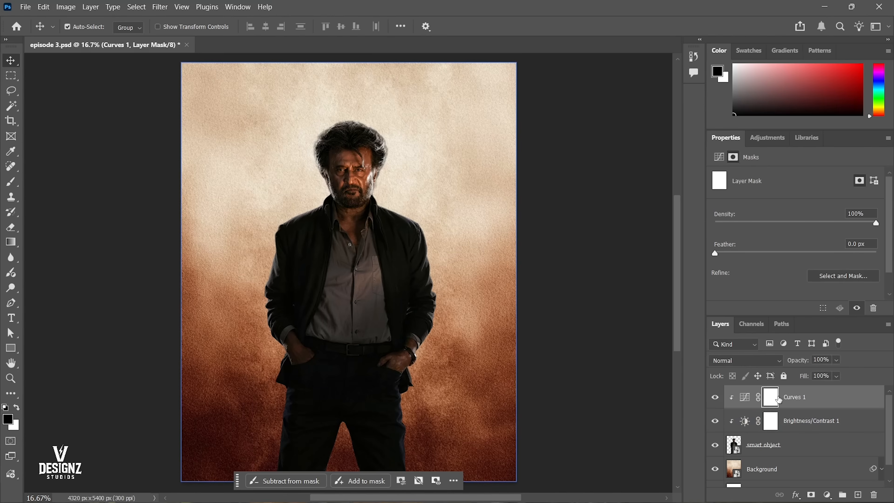
pyautogui.hotkey('ctrl', 'i')
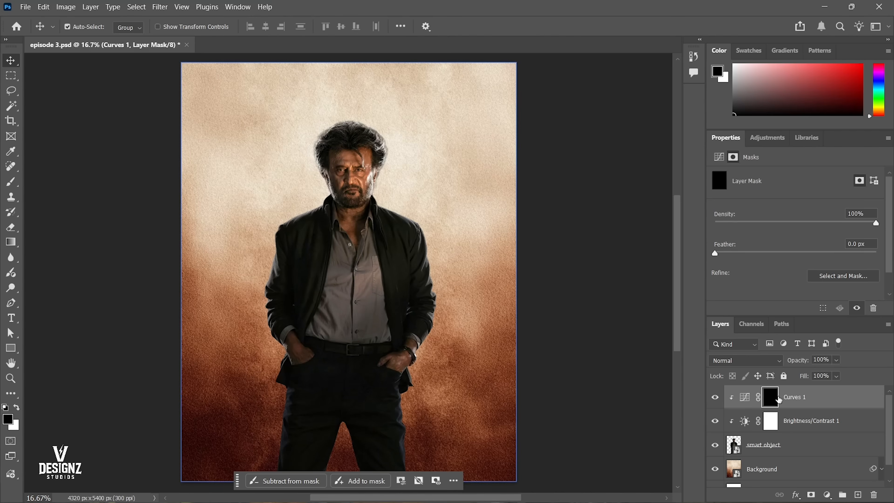
# Activate the Eraser tool with the Curves mask selected and inspect the light on the figure's face and hair.
pyautogui.press('e')
pyautogui.press('v')
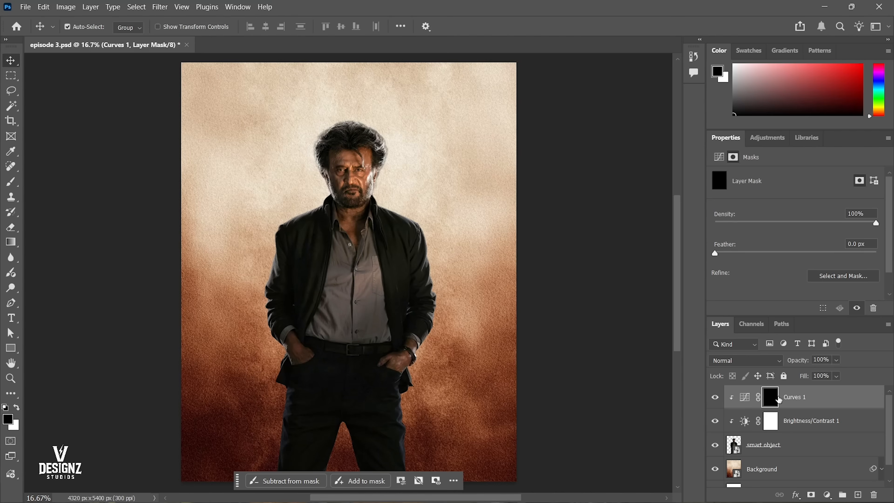
pyautogui.click(11, 227)
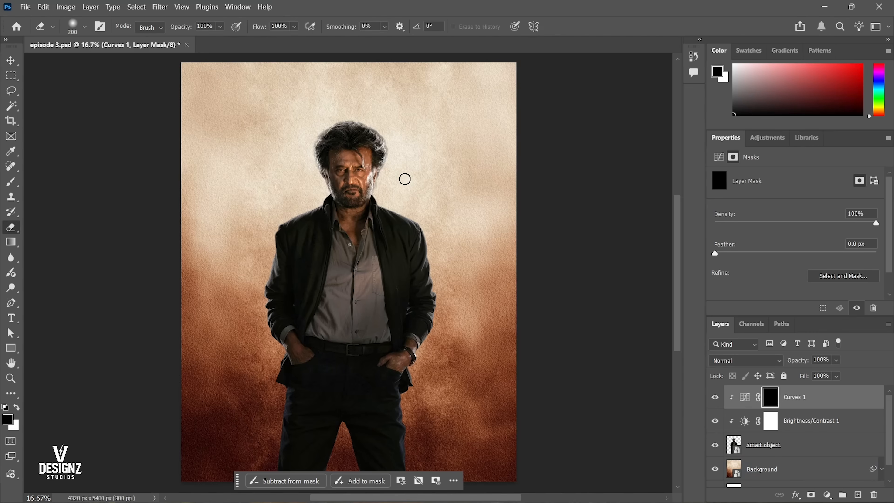
pyautogui.moveTo(367, 134)
pyautogui.mouseDown()
pyautogui.moveTo(406, 175)
pyautogui.moveTo(521, 243)
pyautogui.mouseUp()
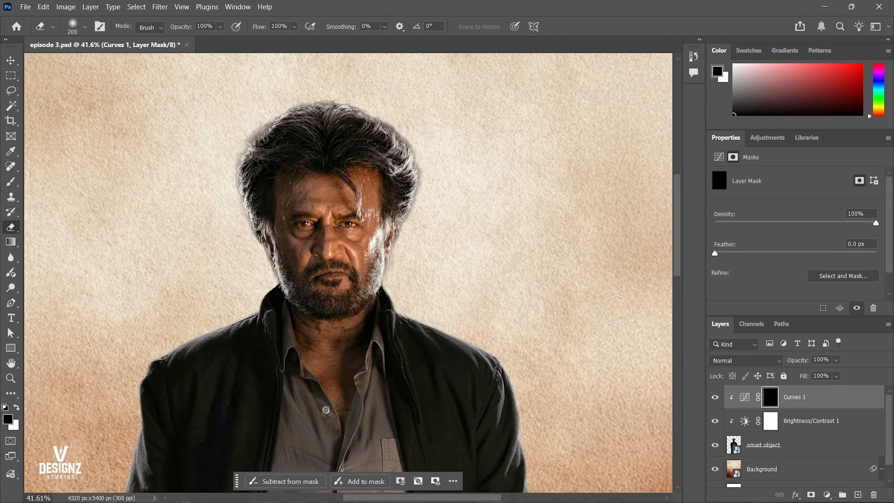
pyautogui.rightClick(391, 225)
pyautogui.click(397, 231)
pyautogui.moveTo(363, 162); pyautogui.dragTo(400, 173)
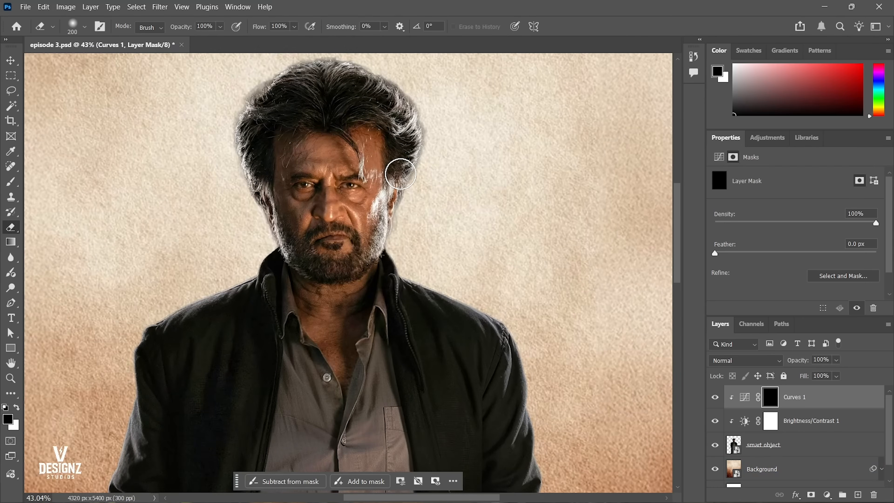
pyautogui.rightClick(401, 172)
pyautogui.click(408, 178)
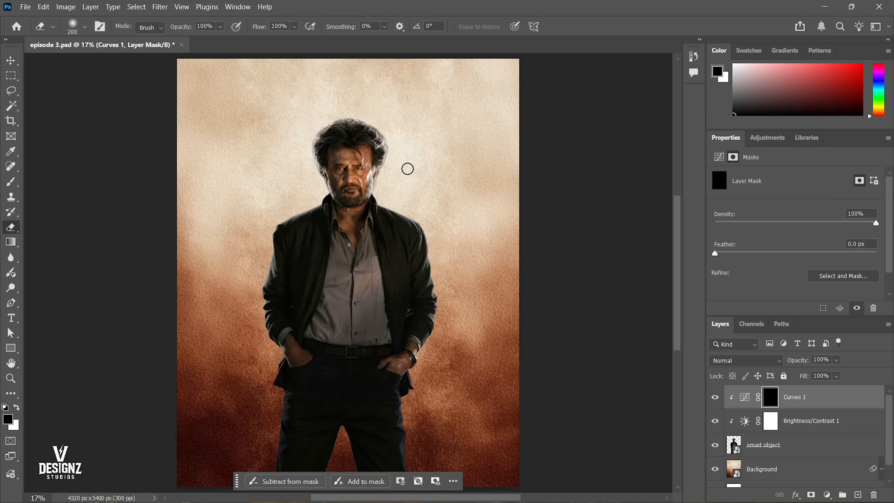
# Set the eraser to a soft round brush of 175 px with 0% hardness.
pyautogui.press(']')
pyautogui.press(']')
pyautogui.press(']')
pyautogui.press(']')
pyautogui.press(']')
pyautogui.moveTo(305, 303); pyautogui.dragTo(330, 253)
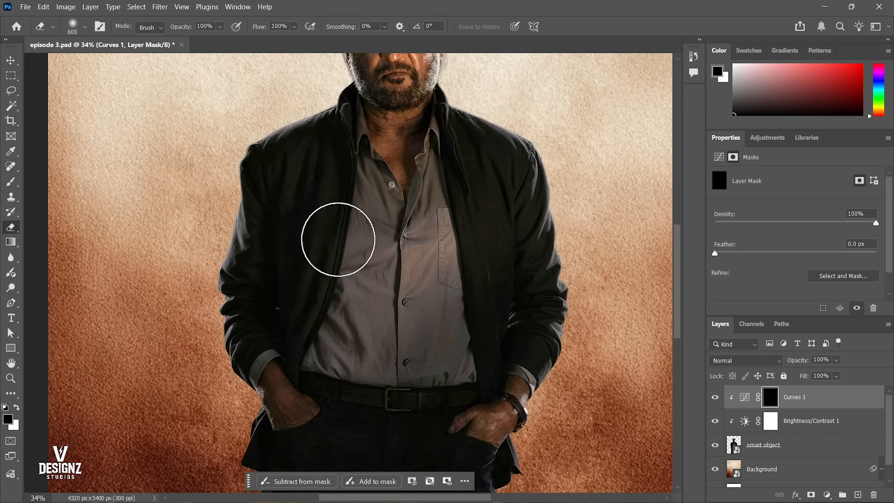
pyautogui.press('[')
pyautogui.press('[')
pyautogui.press('[')
pyautogui.press('[')
pyautogui.press('[')
pyautogui.press('[')
pyautogui.moveTo(431, 159); pyautogui.dragTo(407, 248)
pyautogui.moveTo(124, 249)
pyautogui.mouseDown()
pyautogui.moveTo(172, 213)
pyautogui.moveTo(156, 208)
pyautogui.mouseUp()
pyautogui.rightClick(430, 203)
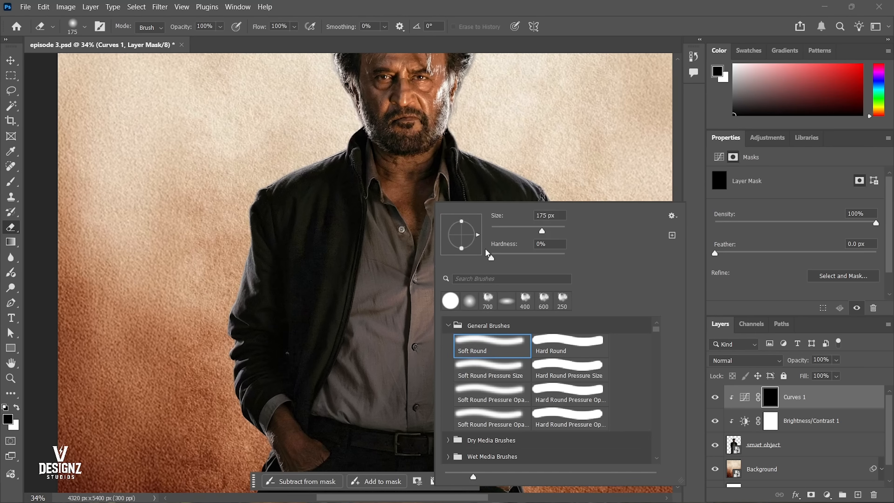
pyautogui.click(431, 171)
# Erase the Curves mask over the neck at 100% opacity and flow to reveal the darkening there.
pyautogui.moveTo(433, 176); pyautogui.dragTo(422, 134)
pyautogui.click(223, 28)
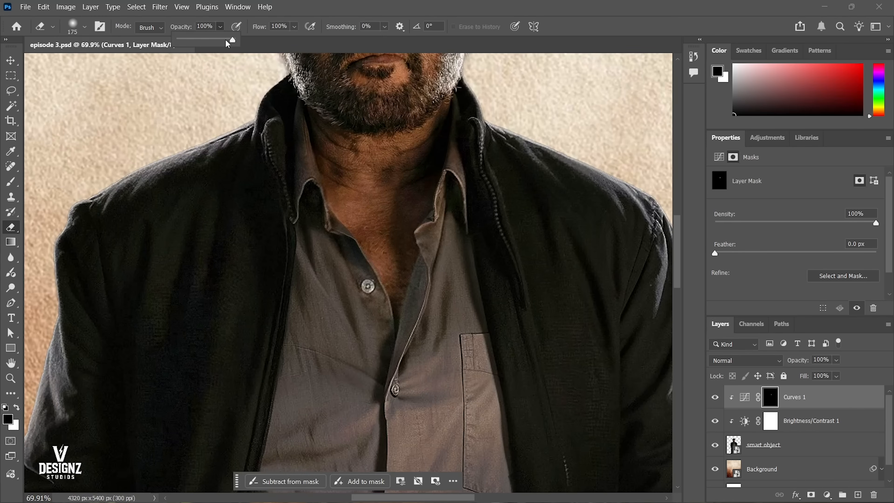
pyautogui.click(293, 28)
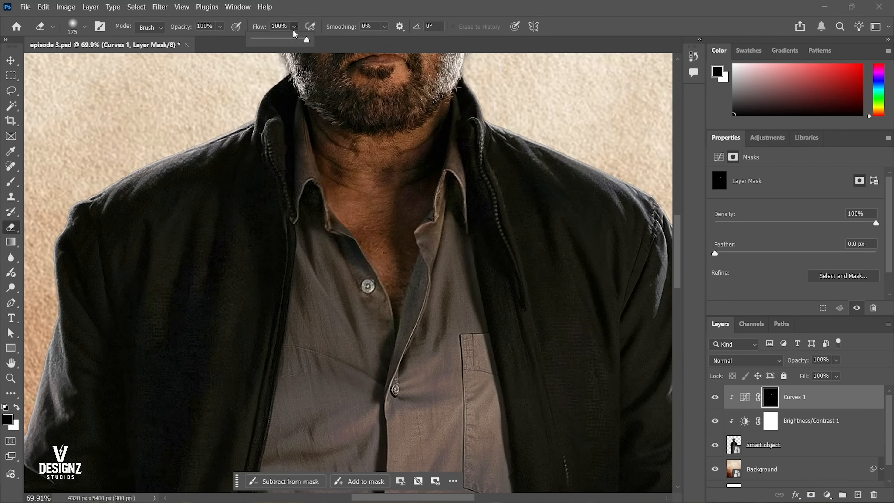
pyautogui.click(375, 39)
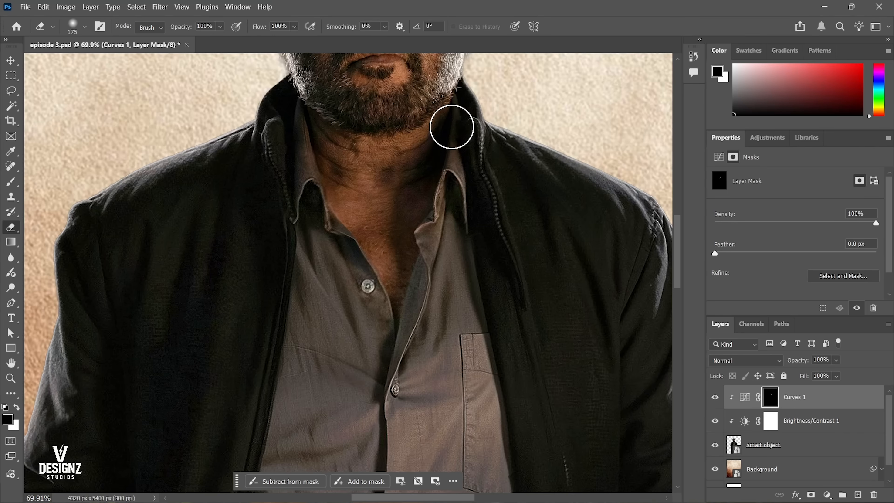
pyautogui.moveTo(401, 193)
pyautogui.mouseDown()
pyautogui.moveTo(401, 284)
pyautogui.moveTo(429, 144)
pyautogui.moveTo(429, 198)
pyautogui.moveTo(407, 234)
pyautogui.moveTo(424, 311)
pyautogui.mouseUp()
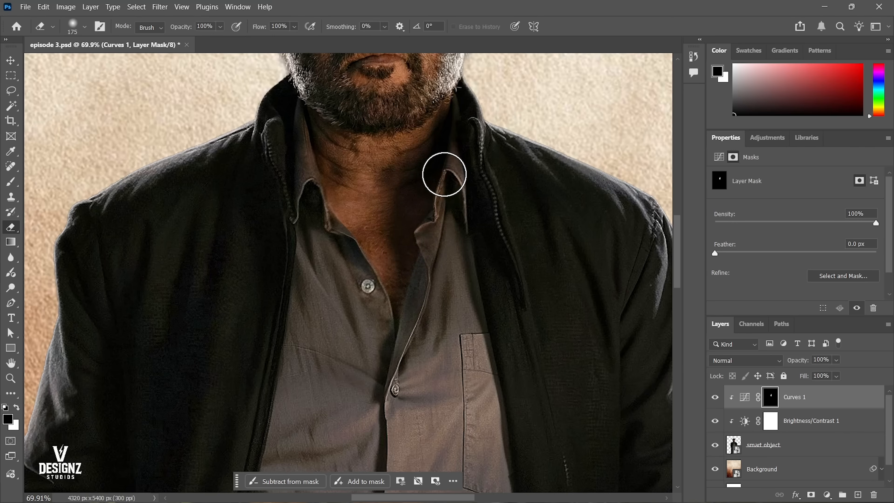
# Erase the Curves mask along the collar, the pocket side of the shirt and the adjoining inner jacket and sleeve.
pyautogui.moveTo(456, 211)
pyautogui.mouseDown()
pyautogui.moveTo(469, 335)
pyautogui.moveTo(433, 165)
pyautogui.moveTo(494, 375)
pyautogui.moveTo(428, 159)
pyautogui.mouseUp()
pyautogui.moveTo(396, 104); pyautogui.dragTo(418, 267)
pyautogui.moveTo(439, 238); pyautogui.dragTo(458, 271)
pyautogui.moveTo(531, 156); pyautogui.dragTo(485, 326)
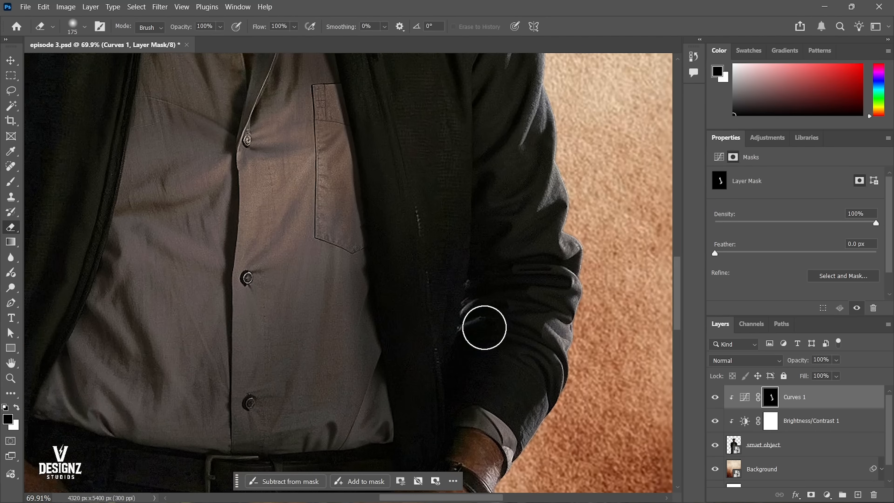
pyautogui.moveTo(485, 164); pyautogui.dragTo(491, 278)
pyautogui.moveTo(524, 200); pyautogui.dragTo(616, 359)
# Erase the Curves mask over the shirt front and the opposite side of the jacket and its sleeve to darken them.
pyautogui.moveTo(377, 357); pyautogui.dragTo(538, 208)
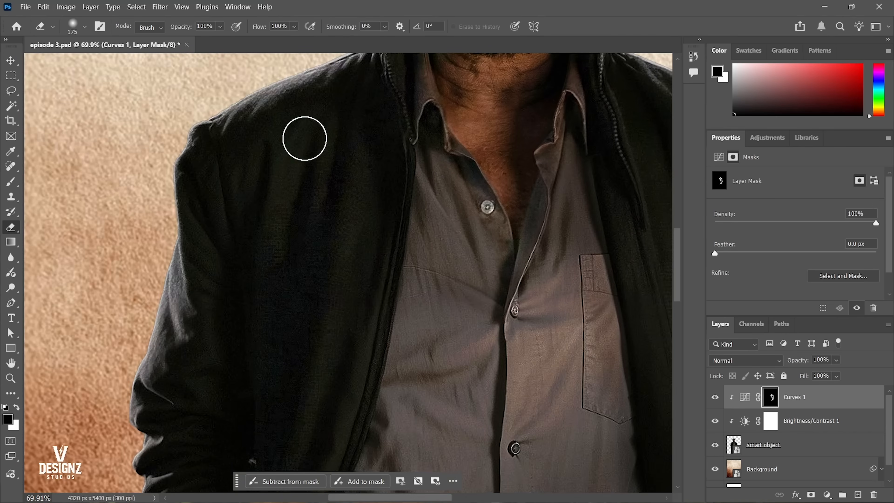
pyautogui.moveTo(241, 354); pyautogui.dragTo(256, 200)
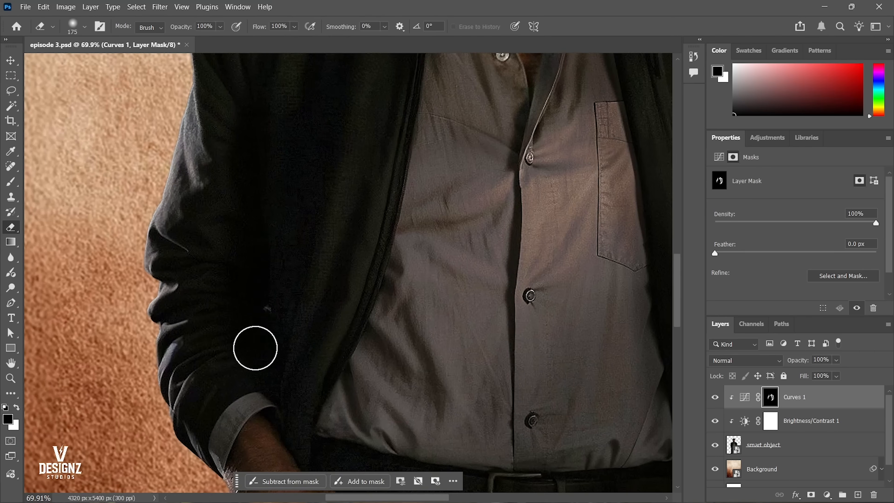
pyautogui.moveTo(331, 322); pyautogui.dragTo(298, 193)
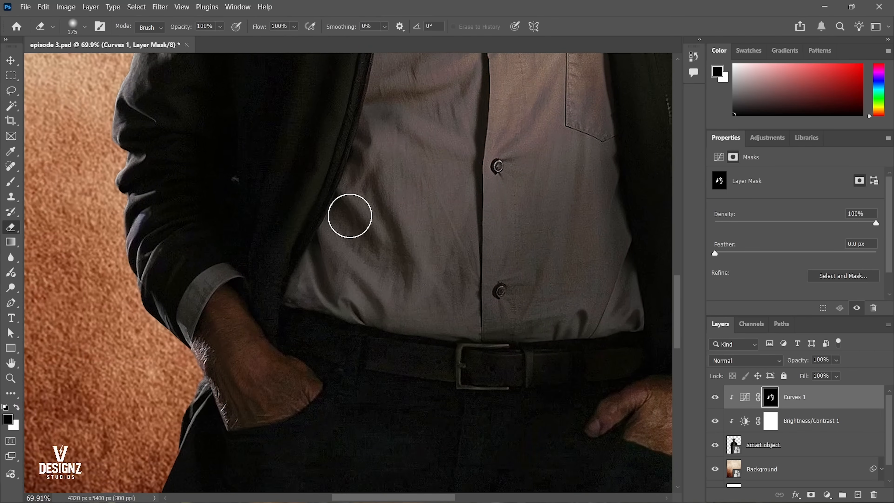
pyautogui.moveTo(382, 183); pyautogui.dragTo(385, 292)
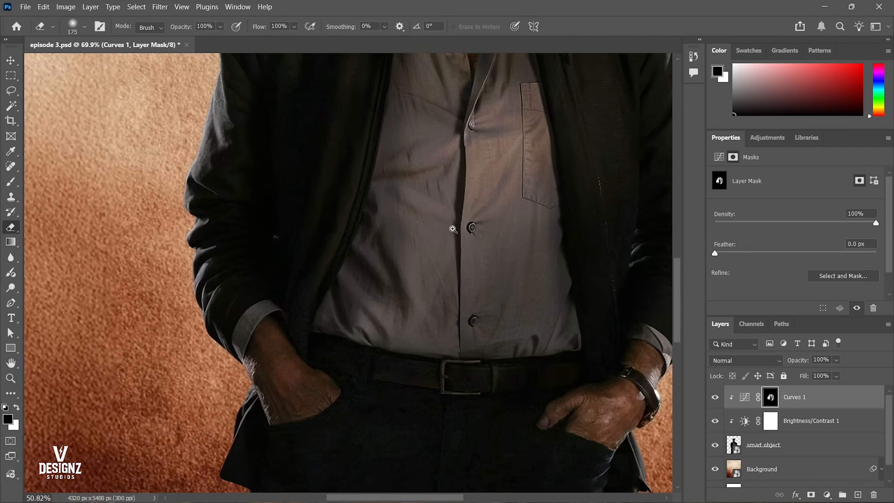
pyautogui.scroll(-5, 240, 169)
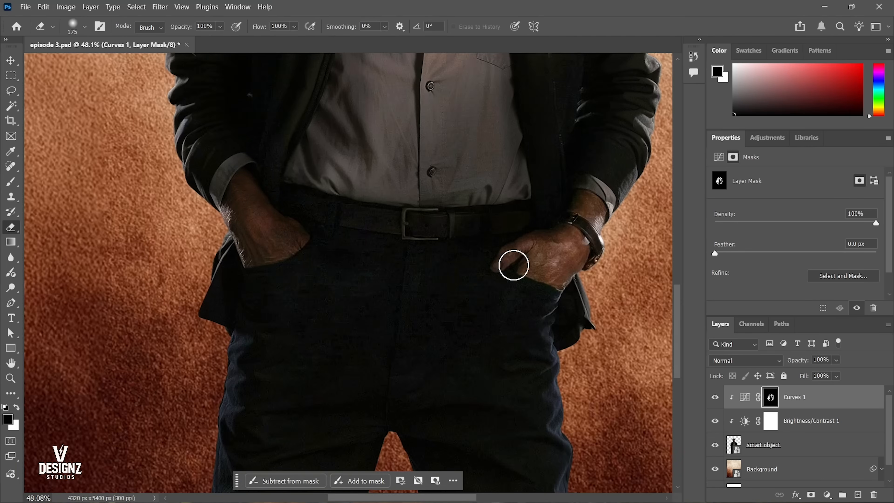
# Erase the Curves mask over the belt area and both legs of the trousers, ending with the whole poster in view.
pyautogui.moveTo(541, 364); pyautogui.dragTo(511, 199)
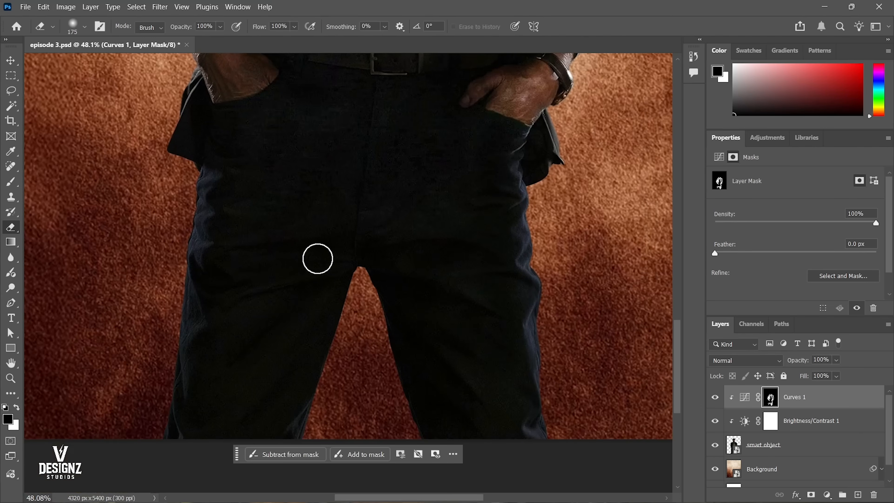
pyautogui.moveTo(238, 135); pyautogui.dragTo(251, 265)
pyautogui.moveTo(243, 181); pyautogui.dragTo(238, 321)
pyautogui.moveTo(465, 379); pyautogui.dragTo(419, 236)
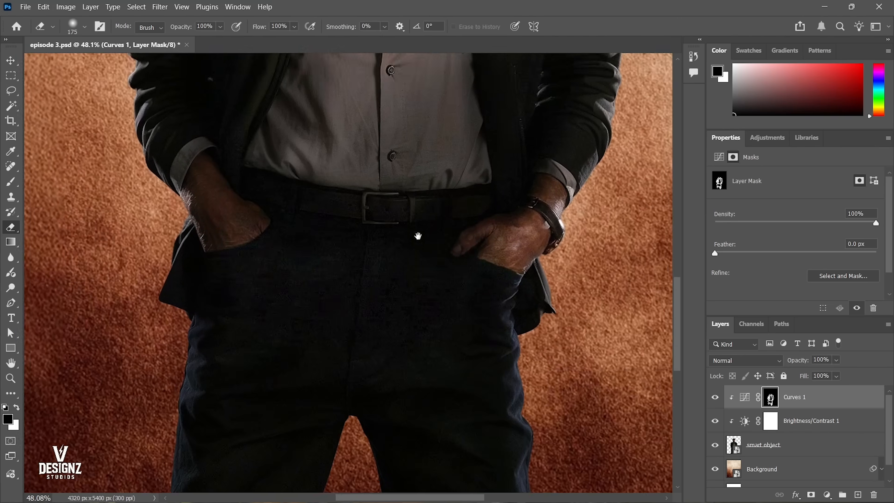
pyautogui.hotkey('ctrl', '0')
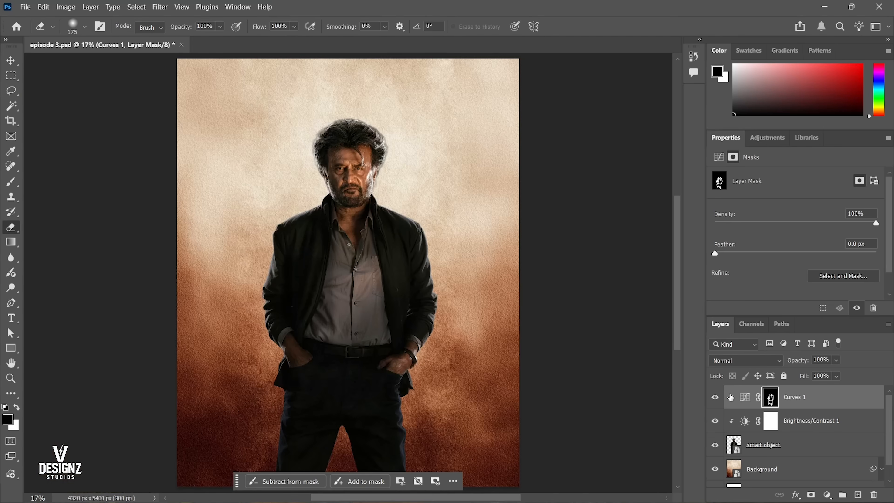
# Switch to the Move tool and compare the figure with the Curves 1 layer hidden and shown.
pyautogui.press('v')
pyautogui.click(763, 444)
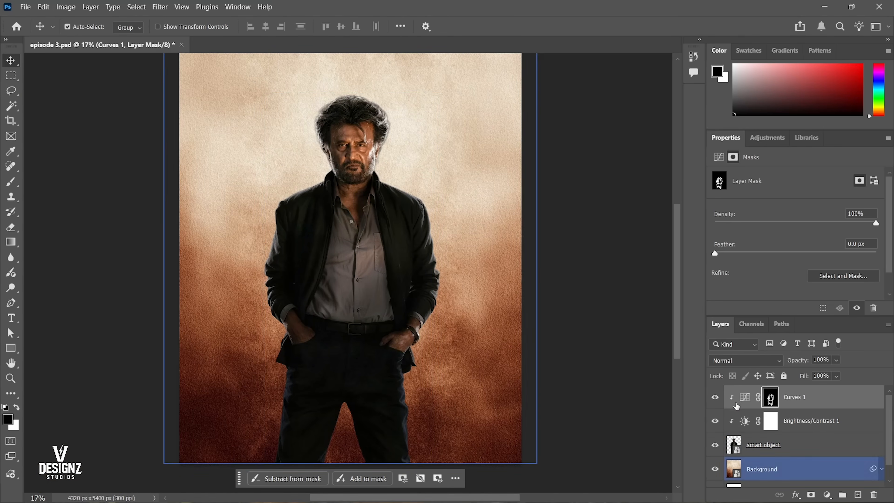
pyautogui.click(715, 398)
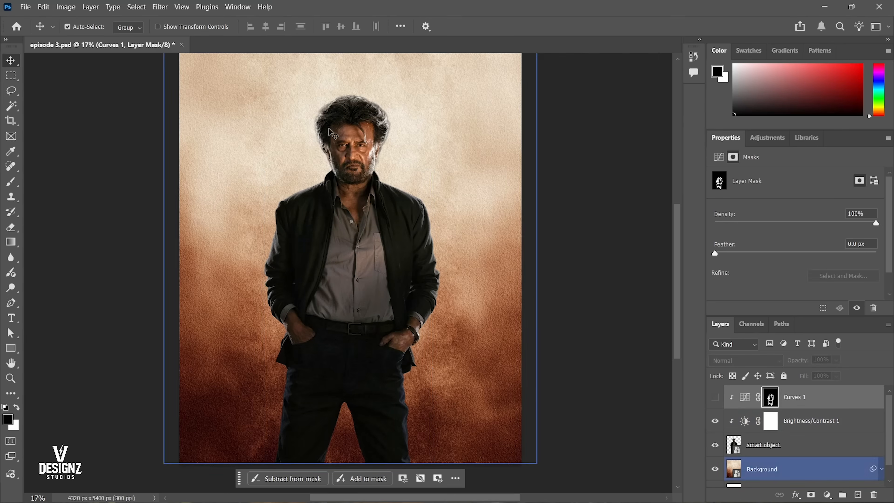
pyautogui.click(714, 397)
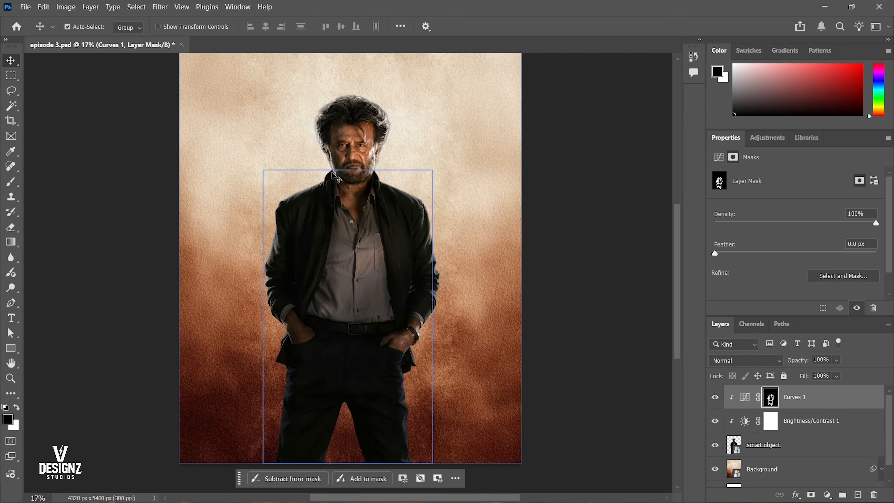
pyautogui.click(716, 397)
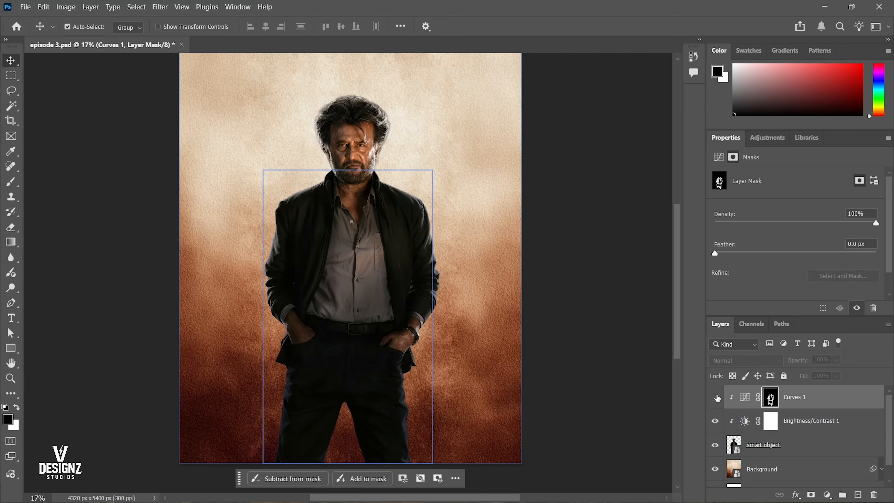
pyautogui.click(715, 397)
pyautogui.click(715, 397)
pyautogui.click(716, 397)
pyautogui.click(715, 397)
pyautogui.click(716, 397)
pyautogui.click(716, 397)
pyautogui.click(715, 397)
pyautogui.click(716, 397)
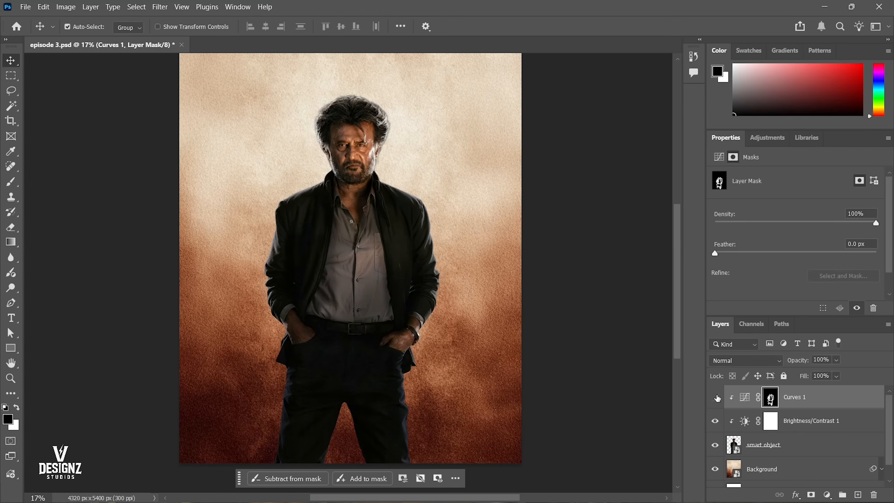
pyautogui.click(716, 397)
pyautogui.click(715, 397)
pyautogui.click(716, 397)
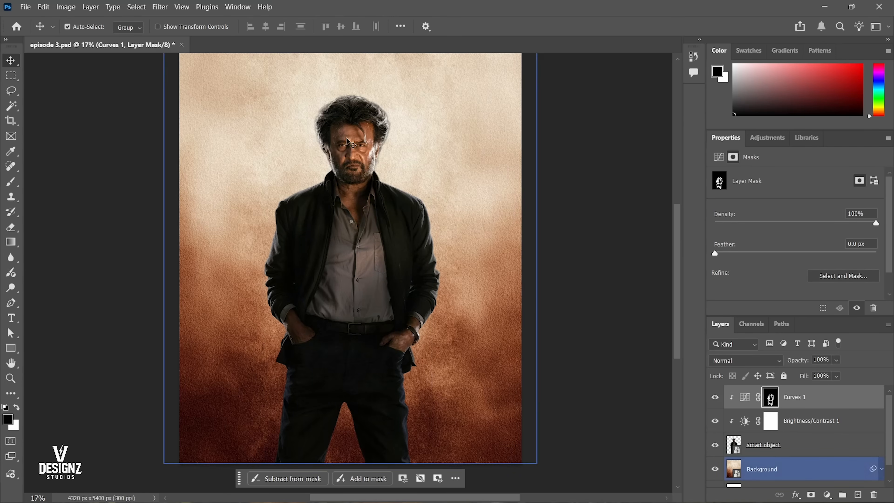
# Examine the light on the figure's face and hair up close, then return to the full poster.
pyautogui.rightClick(393, 207)
pyautogui.click(393, 206)
pyautogui.moveTo(344, 130); pyautogui.dragTo(388, 167)
pyautogui.rightClick(387, 166)
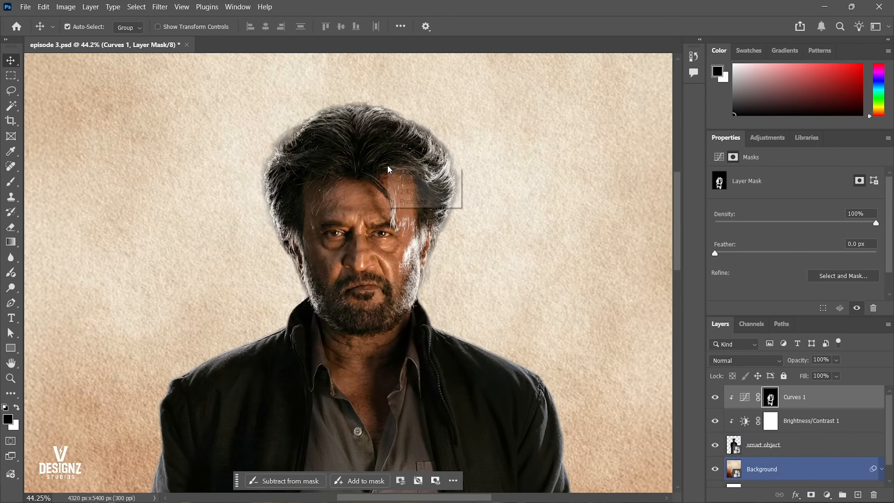
pyautogui.click(393, 170)
pyautogui.scroll(-1, 393, 169)
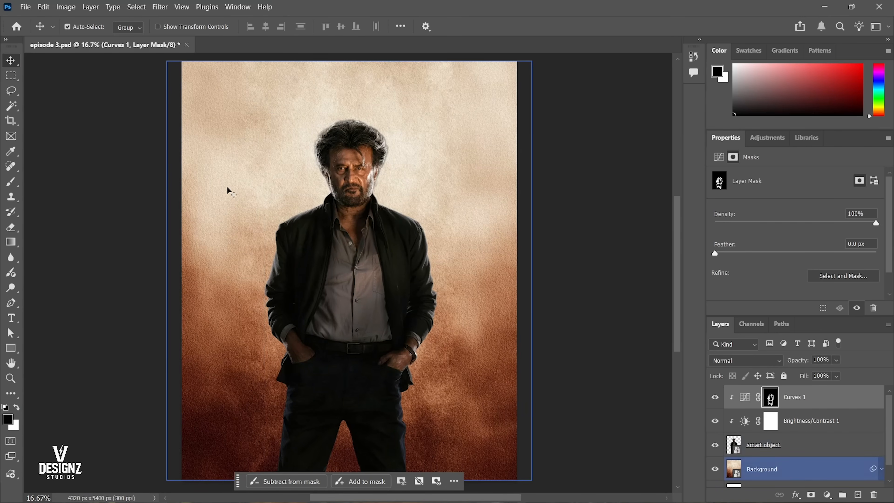
# Compare the figure with the Brightness/Contrast 1 and Curves 1 layers hidden and shown, leaving both visible.
pyautogui.click(809, 426)
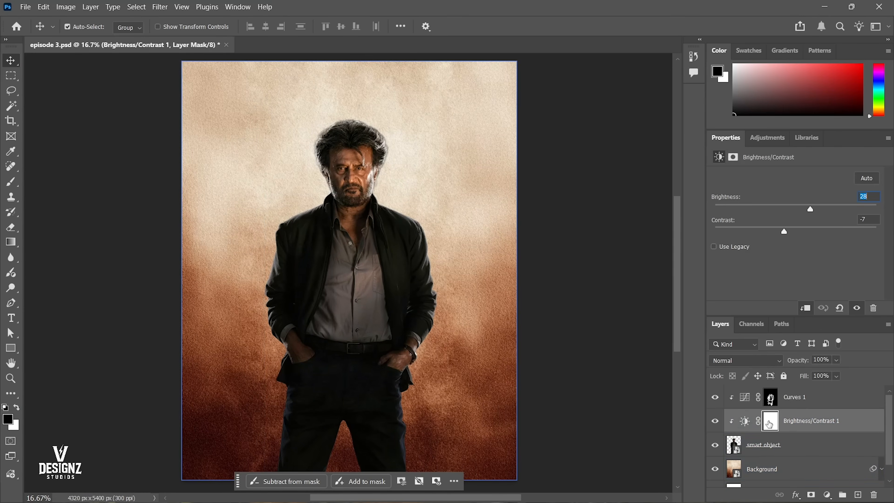
pyautogui.click(715, 398)
pyautogui.click(715, 398)
pyautogui.click(715, 401)
pyautogui.click(715, 401)
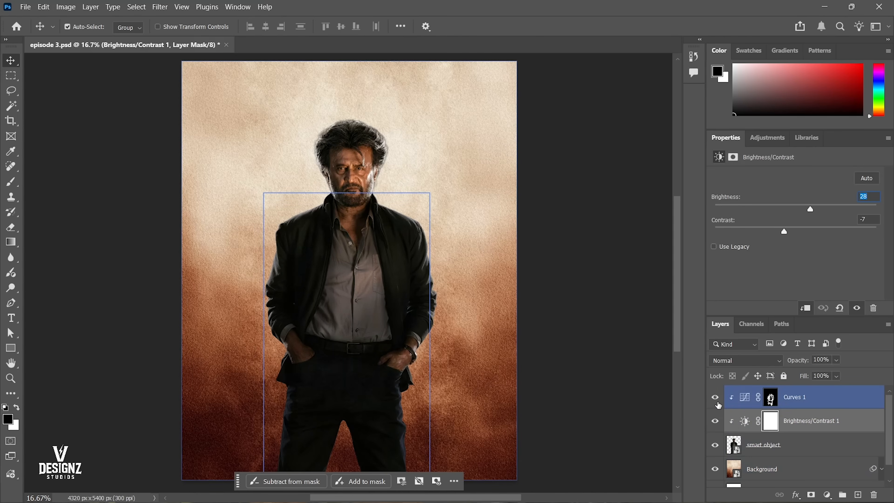
pyautogui.click(716, 402)
pyautogui.click(716, 401)
pyautogui.click(715, 421)
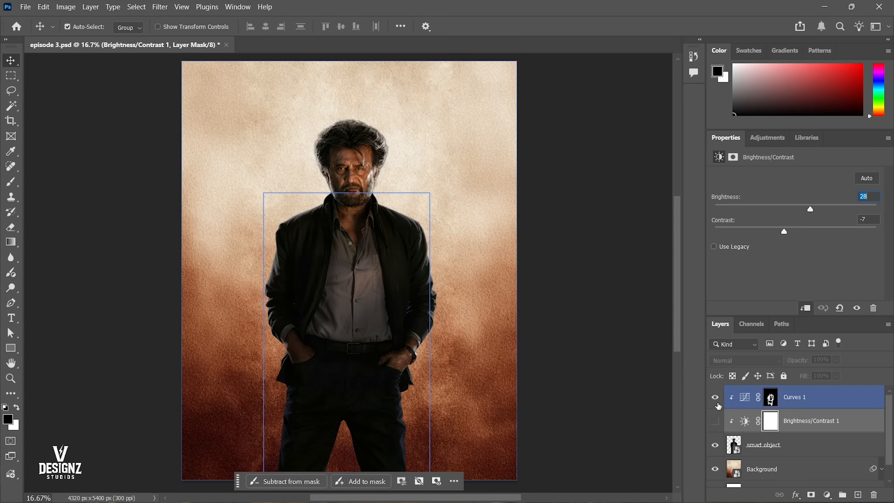
pyautogui.click(716, 402)
pyautogui.click(716, 420)
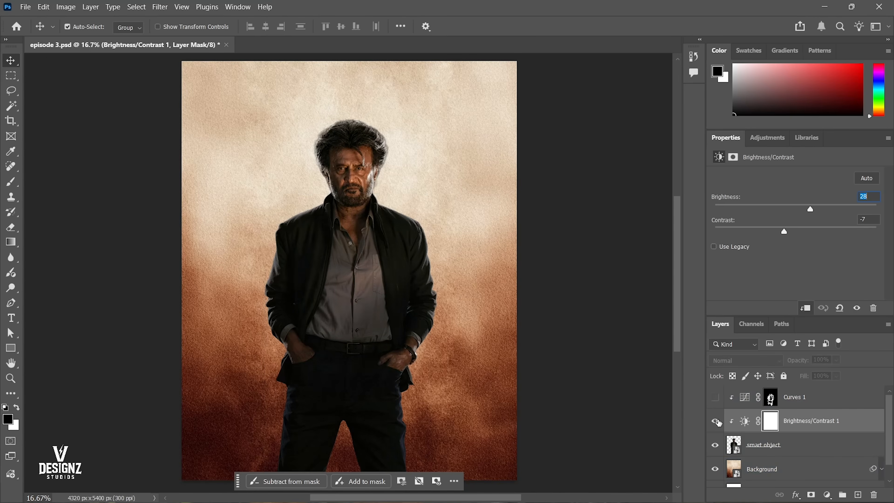
pyautogui.click(716, 398)
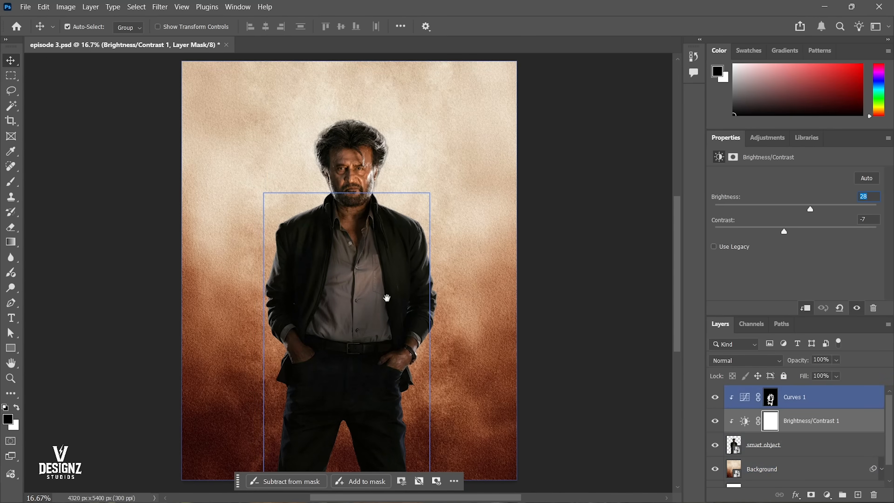
pyautogui.scroll(2, 391, 292)
pyautogui.scroll(-1, 393, 292)
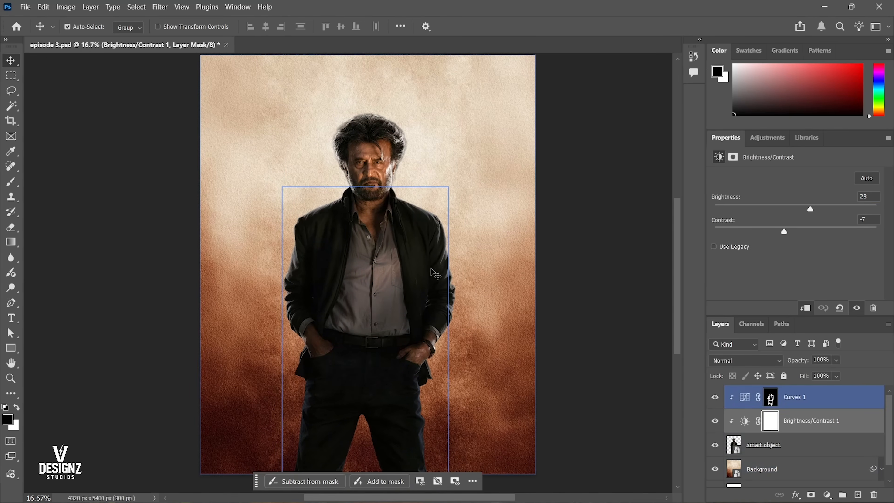
pyautogui.moveTo(438, 279); pyautogui.dragTo(436, 280)
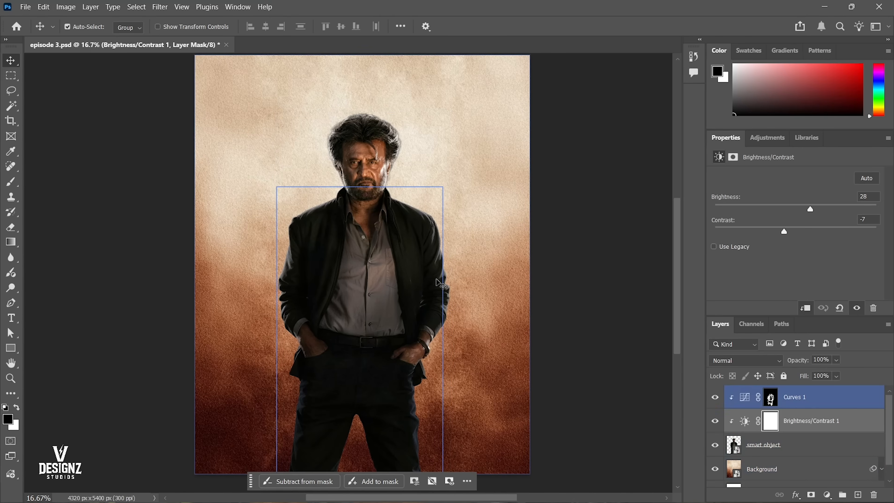
pyautogui.click(437, 282)
pyautogui.click(466, 259)
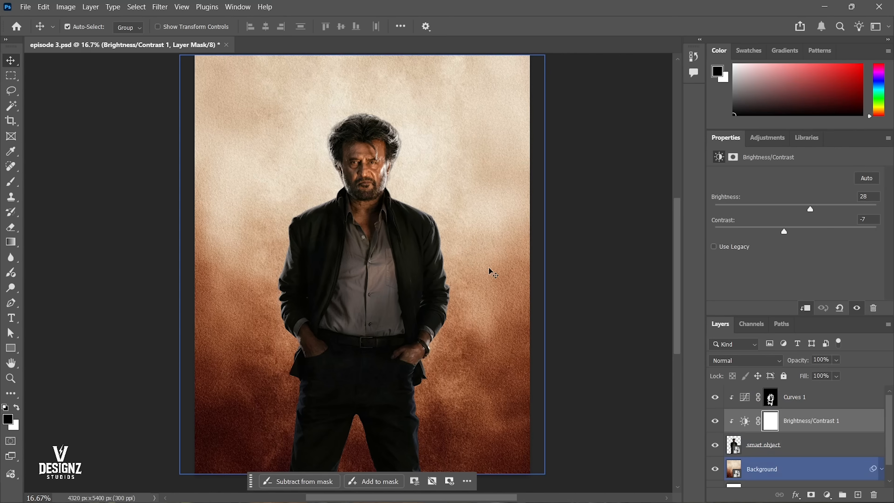
pyautogui.click(789, 401)
pyautogui.moveTo(389, 147); pyautogui.dragTo(389, 166)
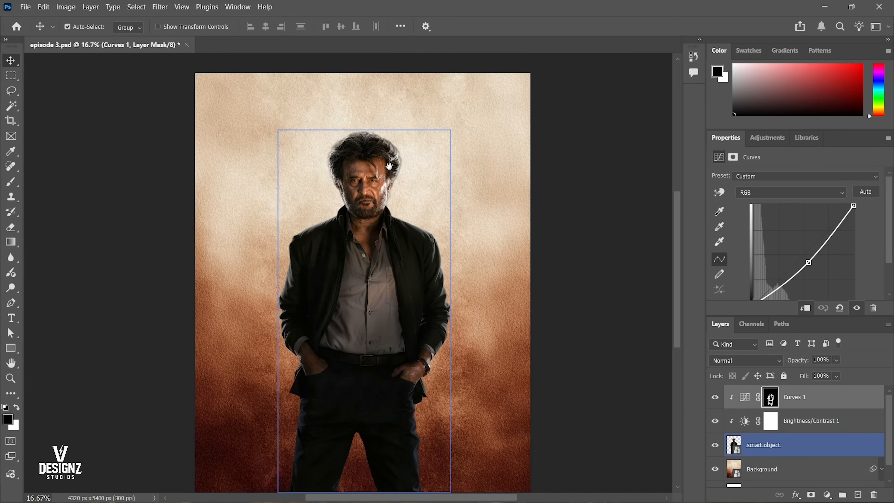
# Select the Background layer and sample its light beige upper area as the foreground colour with the Eyedropper tool.
pyautogui.keyDown('ctrl'); pyautogui.click(409, 118); pyautogui.keyUp('ctrl')
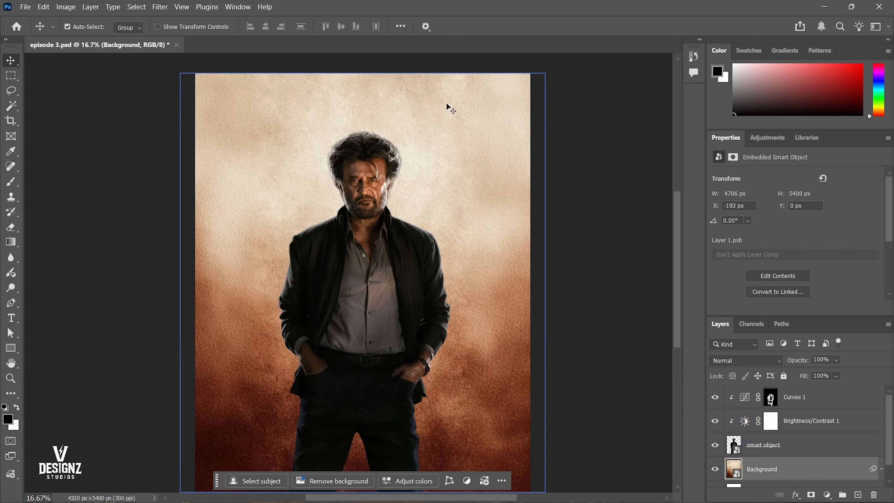
pyautogui.press('i')
pyautogui.click(450, 100)
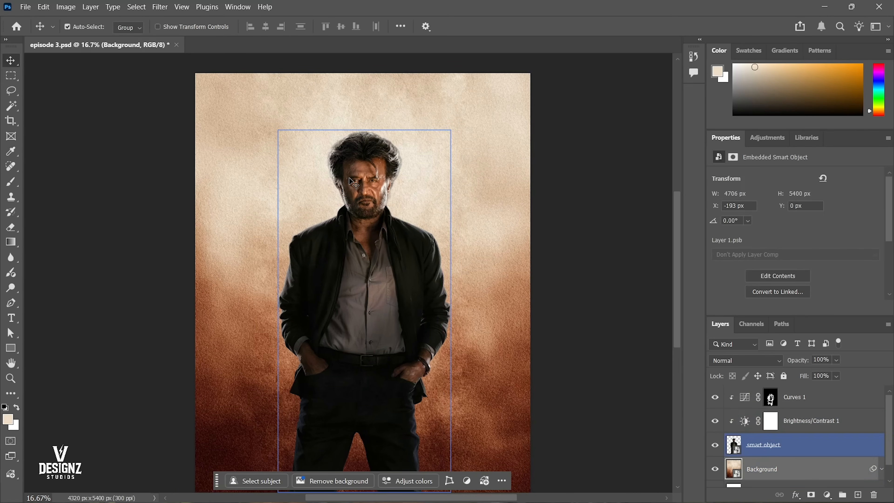
pyautogui.moveTo(446, 117); pyautogui.dragTo(484, 360)
pyautogui.press('v')
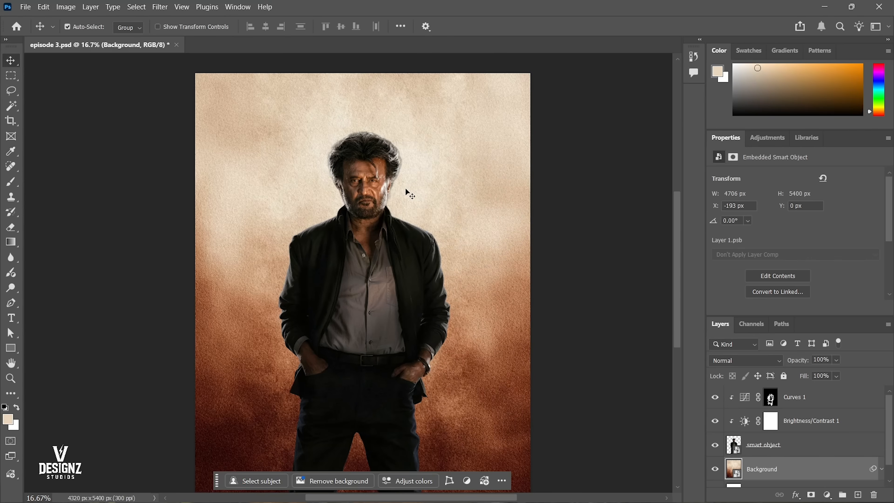
# Add a Color Balance adjustment layer above the Curves 1 layer.
pyautogui.click(407, 191)
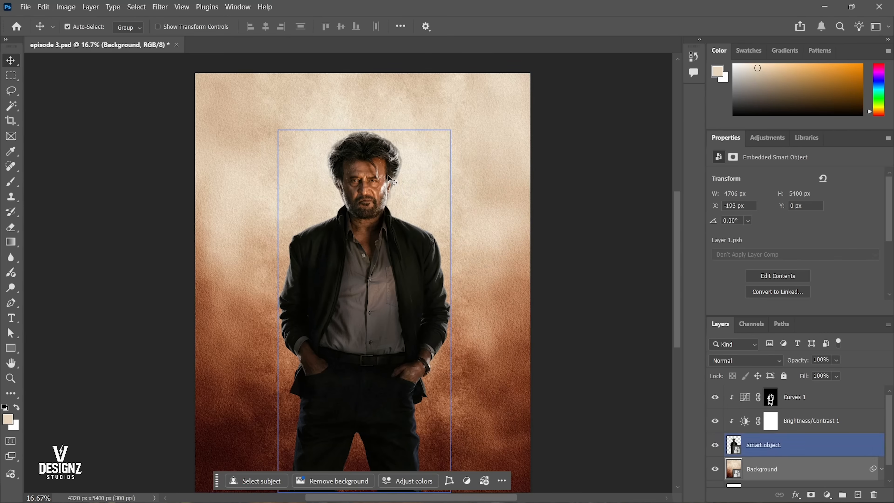
pyautogui.click(823, 398)
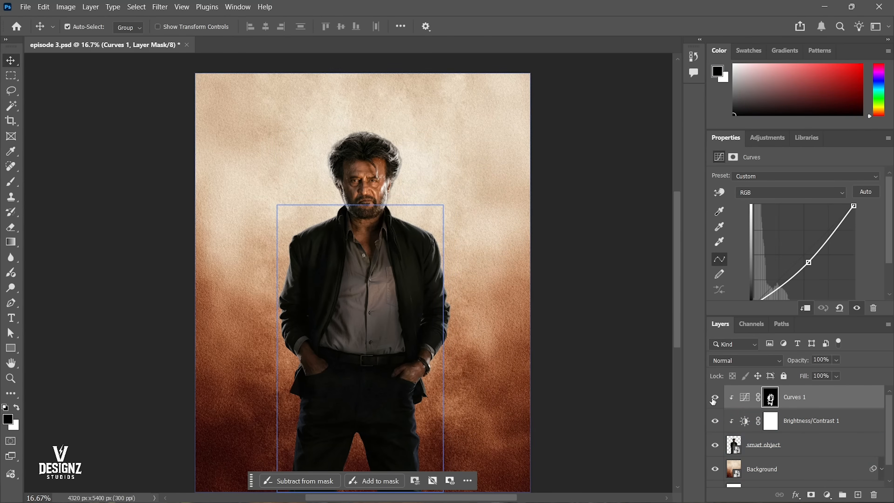
pyautogui.click(827, 494)
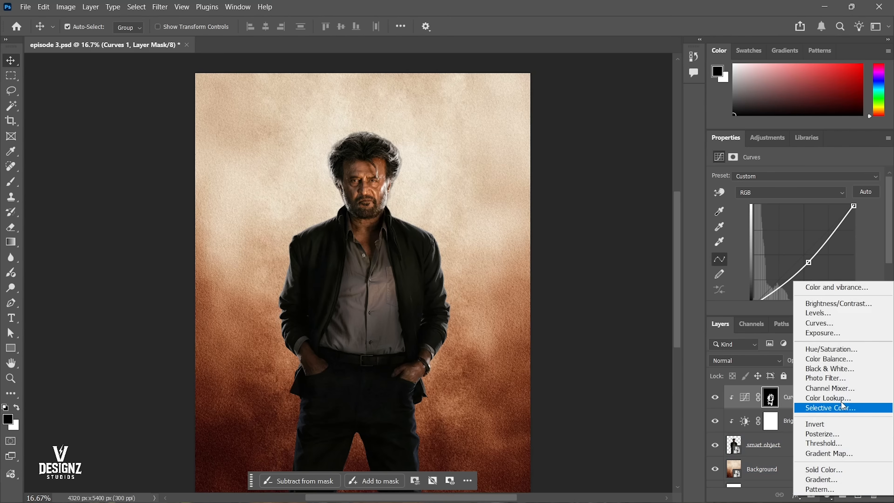
pyautogui.click(842, 359)
# Fit the poster in view, select the Color Balance 1 adjustment, and float its settings beside the figure.
pyautogui.moveTo(372, 161); pyautogui.dragTo(400, 152)
pyautogui.rightClick(496, 171)
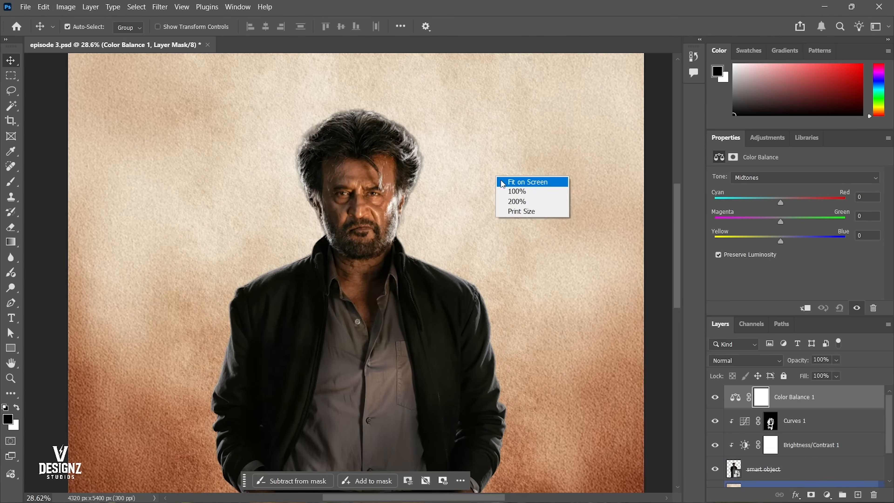
pyautogui.click(514, 177)
pyautogui.click(735, 397)
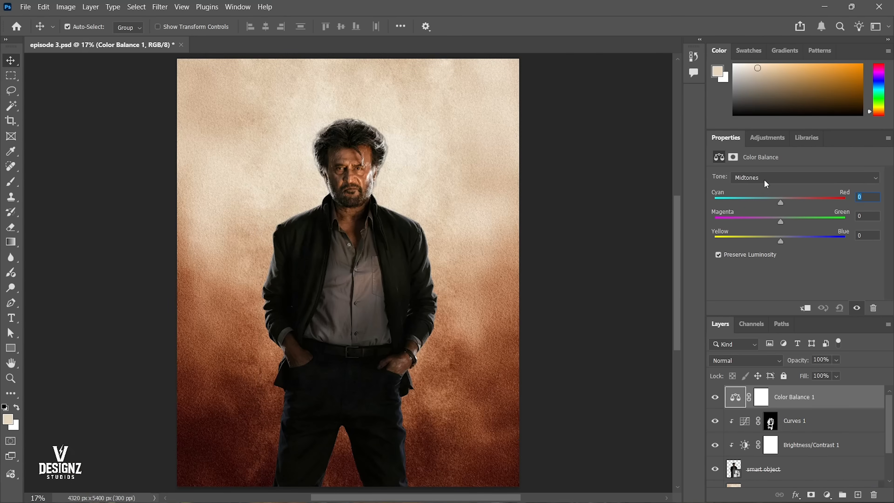
pyautogui.moveTo(731, 139); pyautogui.dragTo(495, 110)
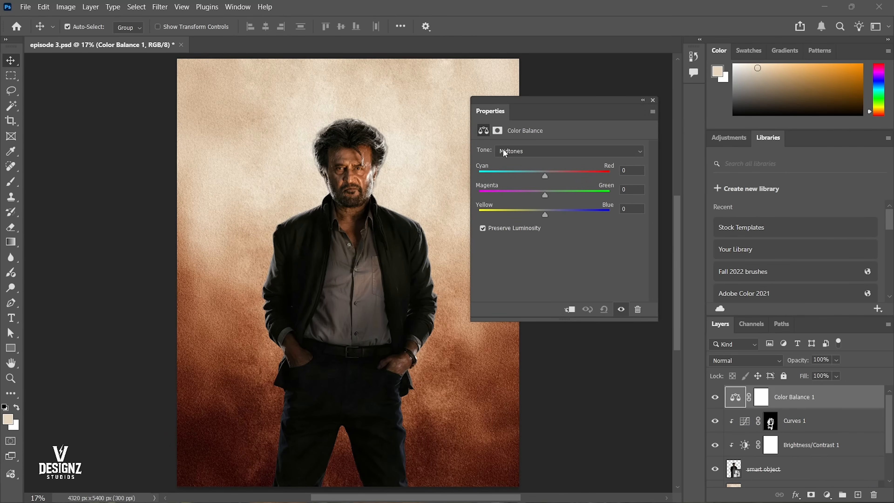
# Target the Shadows tone in the Color Balance 1 adjustment and undo the trial cyan–red shift.
pyautogui.moveTo(393, 188)
pyautogui.mouseDown()
pyautogui.moveTo(351, 189)
pyautogui.moveTo(373, 174)
pyautogui.moveTo(383, 182)
pyautogui.mouseUp()
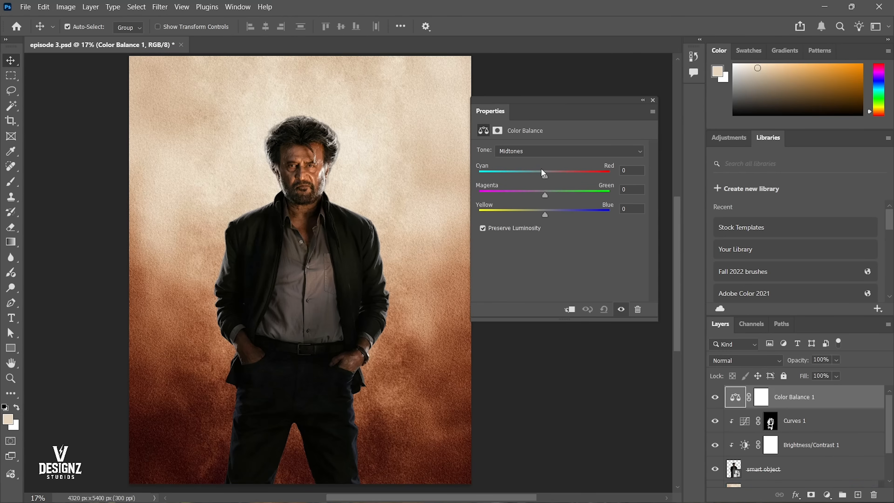
pyautogui.click(548, 155)
pyautogui.click(552, 172)
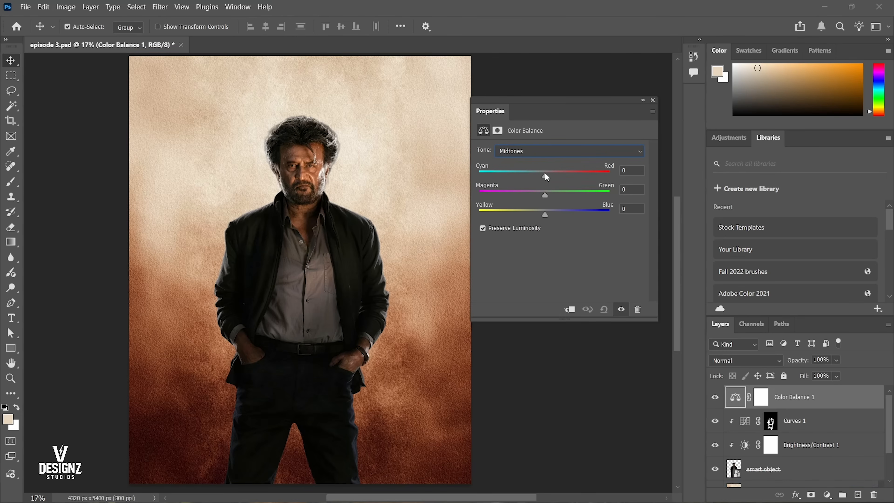
pyautogui.moveTo(544, 173)
pyautogui.mouseDown()
pyautogui.moveTo(582, 172)
pyautogui.moveTo(545, 172)
pyautogui.mouseUp()
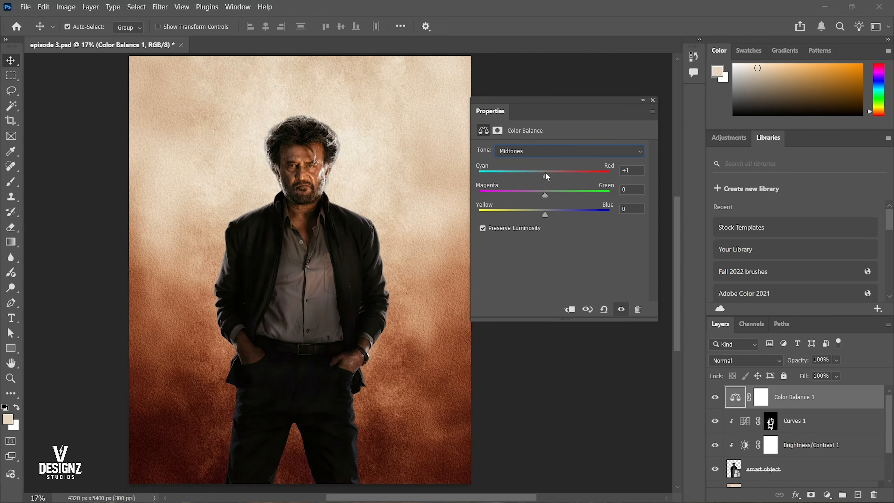
pyautogui.click(479, 171)
pyautogui.moveTo(493, 172); pyautogui.dragTo(560, 176)
pyautogui.hotkey('ctrl', 'z')
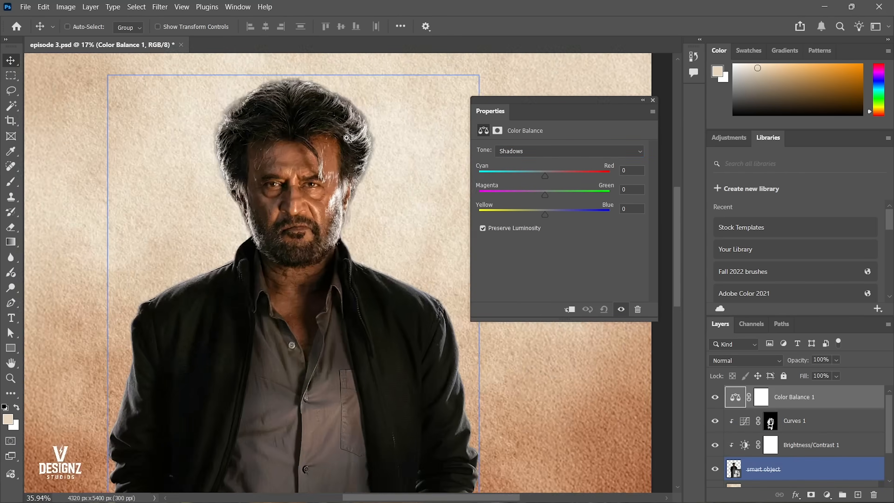
pyautogui.scroll(5, 308, 145)
pyautogui.rightClick(364, 147)
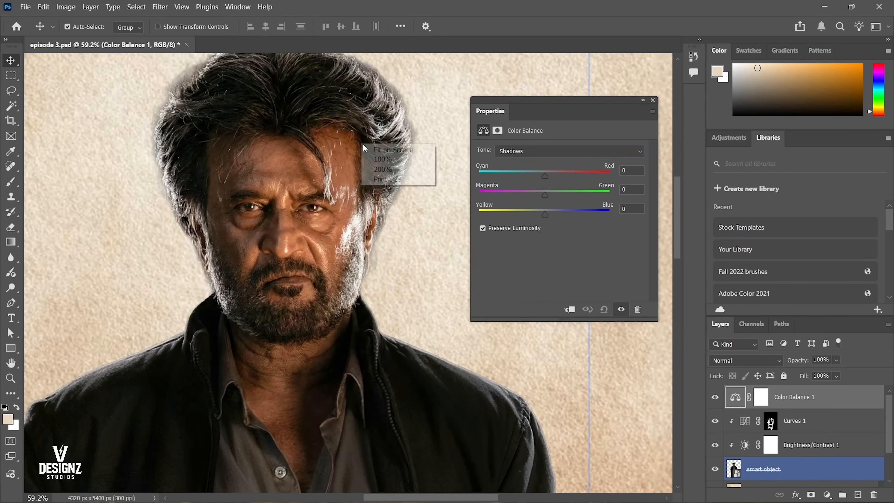
pyautogui.click(366, 149)
# Set the Shadows Cyan–Red value of the Color Balance 1 adjustment to +12.
pyautogui.moveTo(547, 175); pyautogui.dragTo(554, 175)
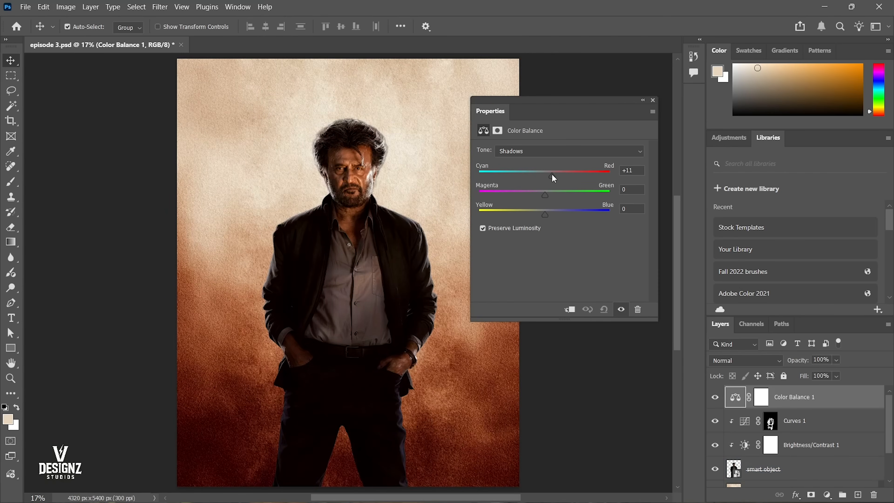
pyautogui.moveTo(359, 158); pyautogui.dragTo(481, 184)
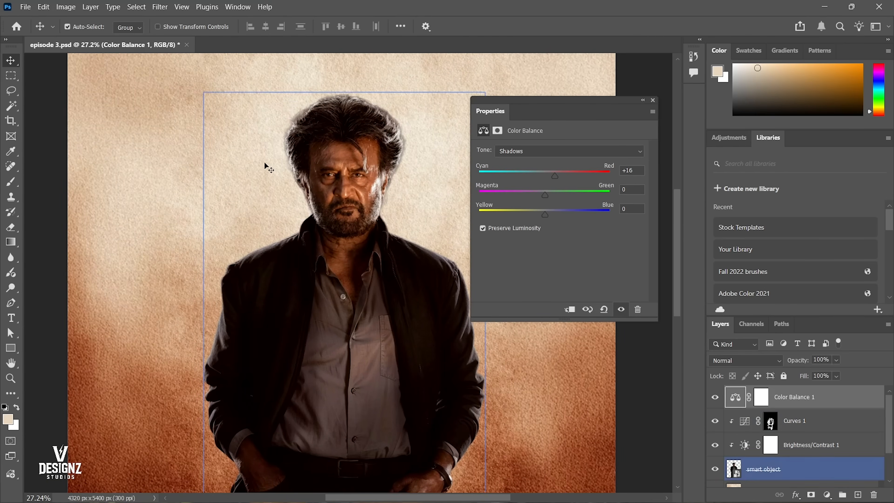
pyautogui.rightClick(374, 163)
pyautogui.click(391, 172)
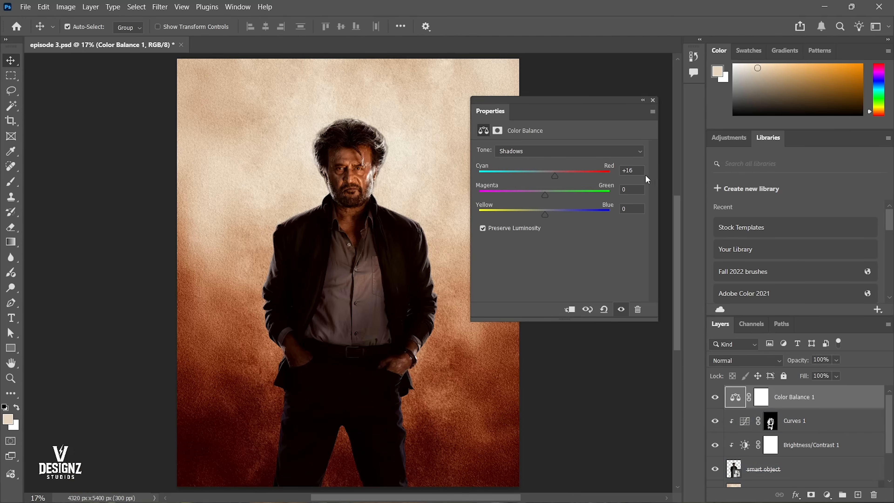
pyautogui.write('12')
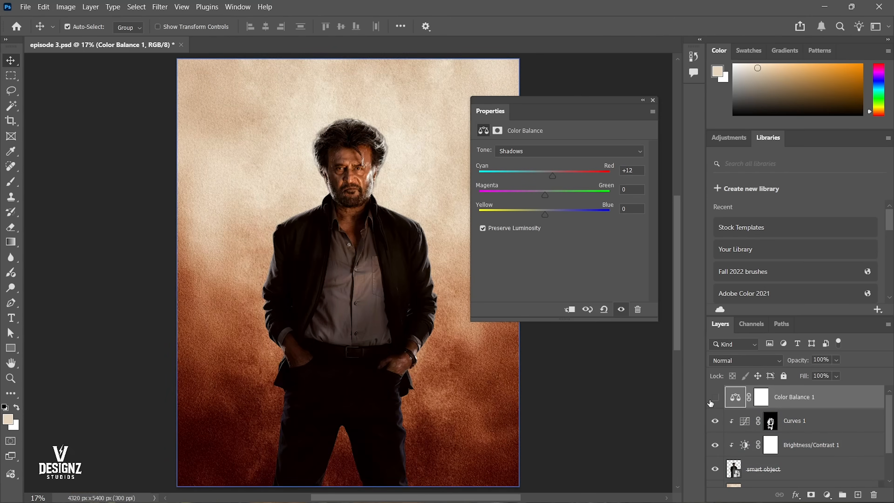
# Clip the Color Balance 1 layer to the figure and compare the poster with the layer hidden and shown.
pyautogui.moveTo(390, 198); pyautogui.dragTo(367, 190)
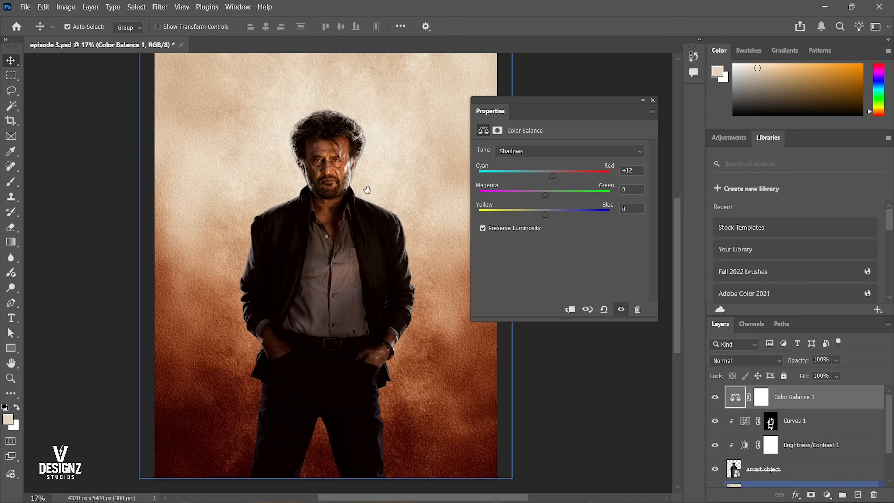
pyautogui.rightClick(801, 396)
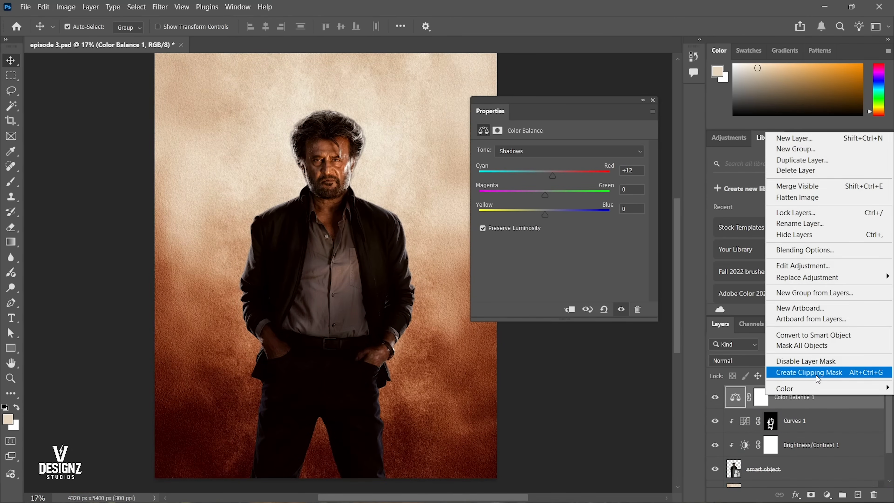
pyautogui.click(816, 373)
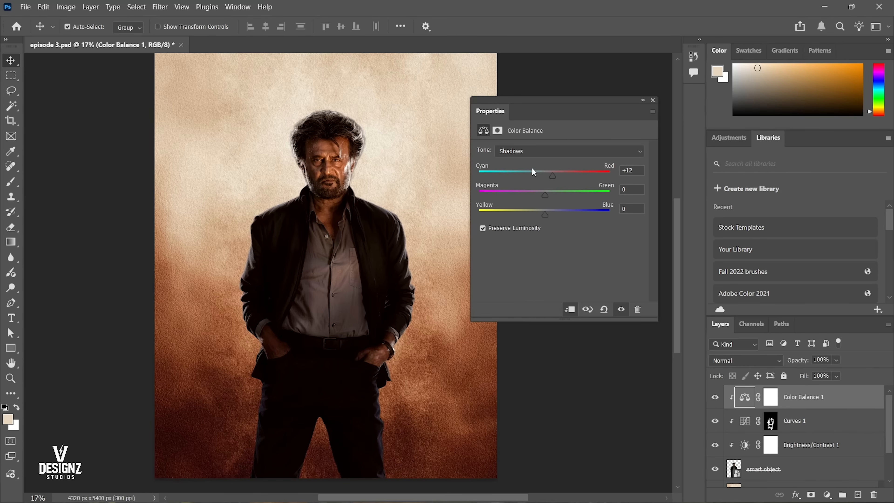
pyautogui.click(714, 398)
pyautogui.click(713, 399)
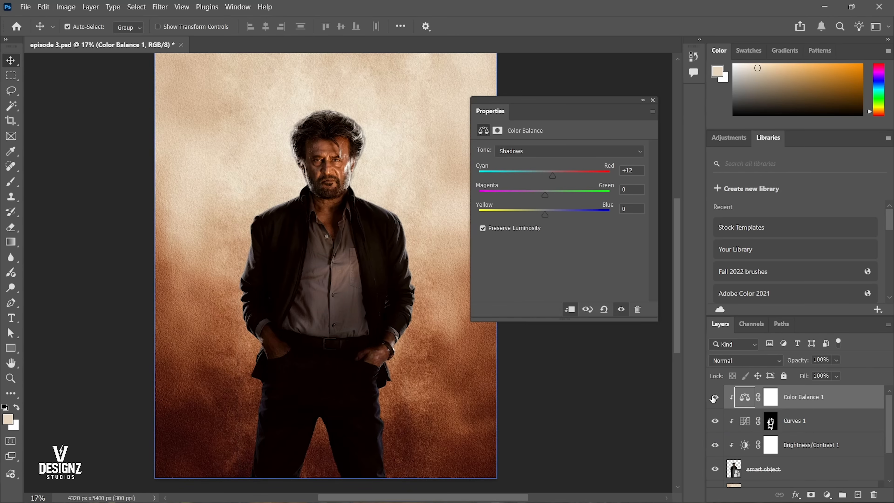
pyautogui.rightClick(324, 144)
pyautogui.click(330, 150)
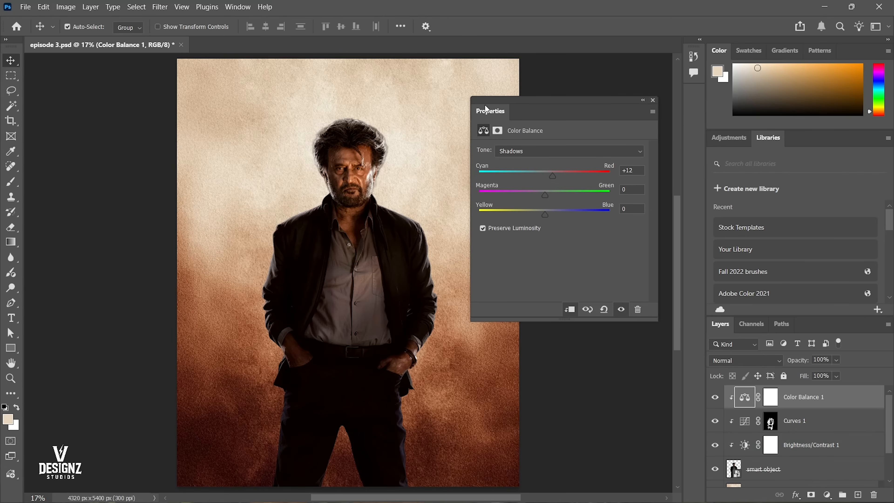
# With the floating settings docked back beside Libraries, hide Color Balance 1 and add a Selective Color adjustment layer above it.
pyautogui.moveTo(485, 108); pyautogui.dragTo(706, 137)
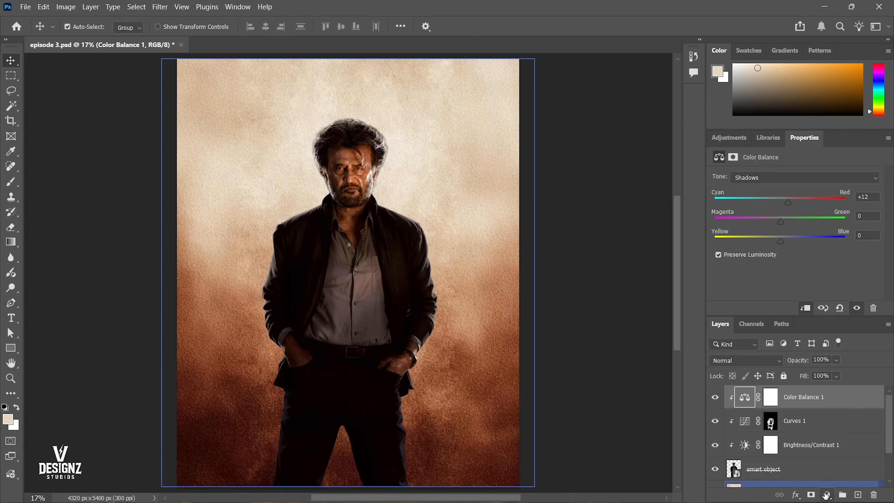
pyautogui.click(716, 397)
pyautogui.click(827, 495)
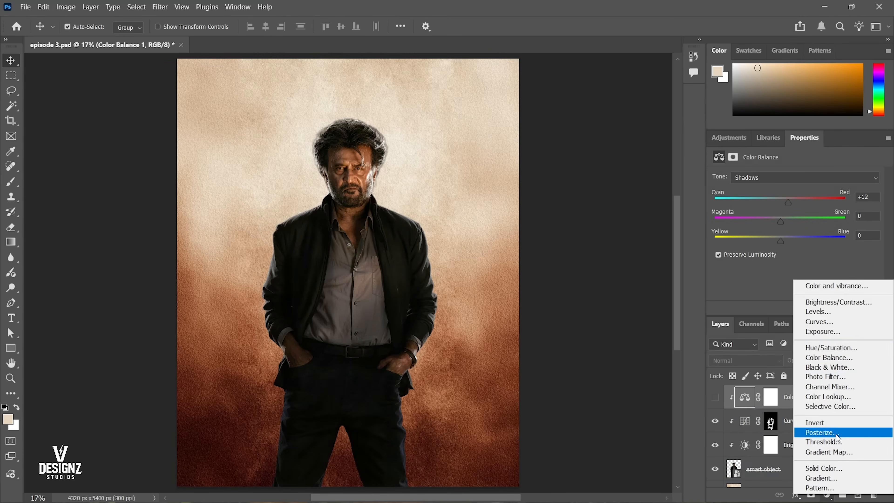
pyautogui.click(823, 406)
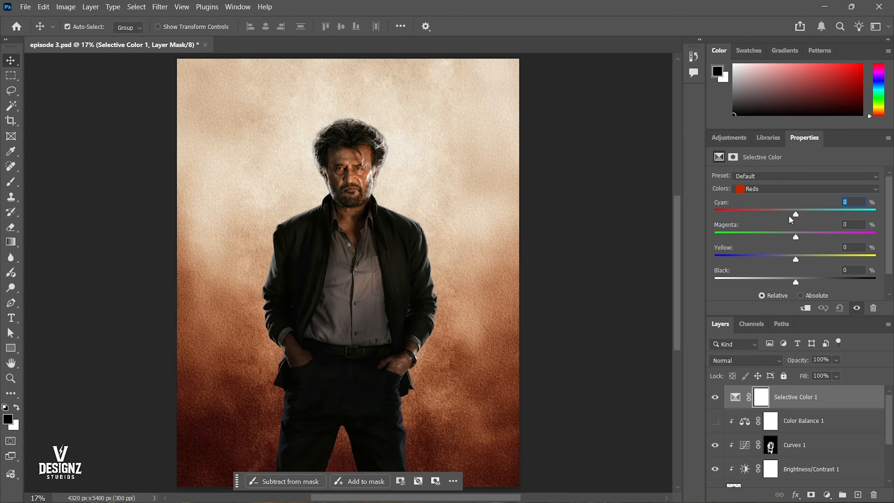
# Set the Reds to Cyan -21% and Magenta +24%, and compare the Selective Color and Color Balance layers, leaving both visible.
pyautogui.moveTo(790, 211); pyautogui.dragTo(815, 234)
pyautogui.click(802, 236)
pyautogui.click(717, 422)
pyautogui.click(717, 422)
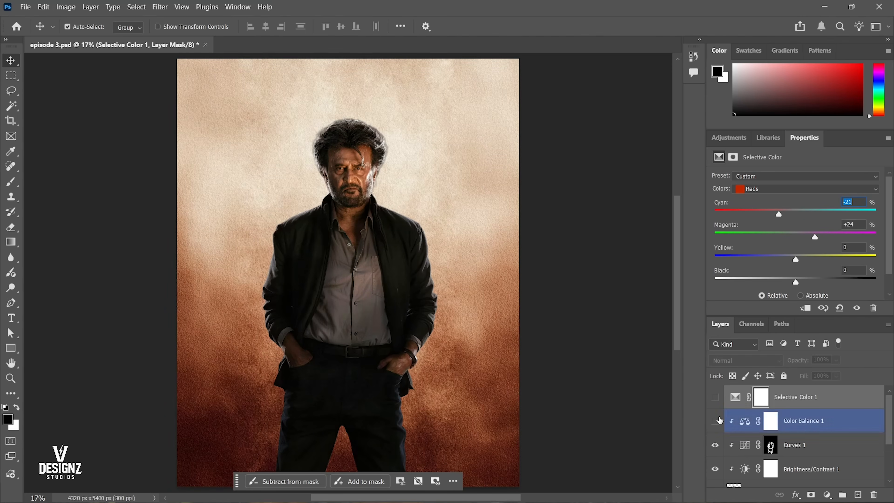
pyautogui.click(717, 422)
pyautogui.click(719, 400)
# Clip the Selective Color 1 layer to the figure below.
pyautogui.click(735, 397)
pyautogui.rightClick(805, 397)
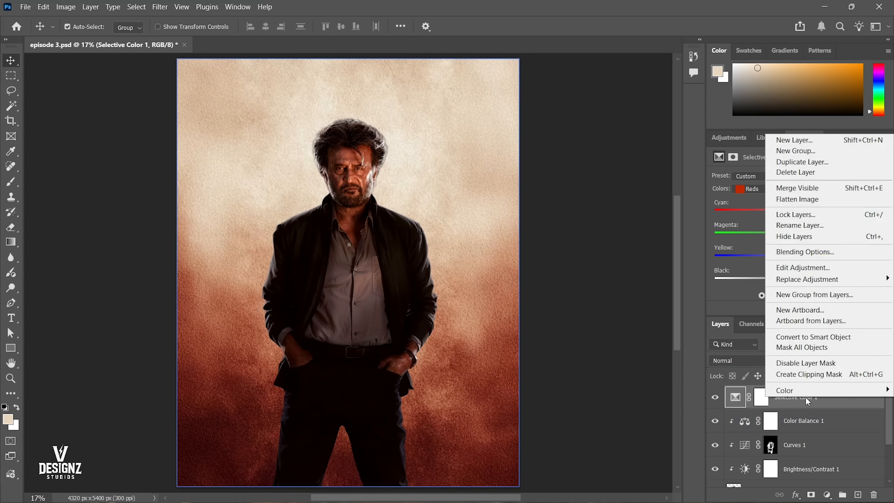
pyautogui.click(809, 374)
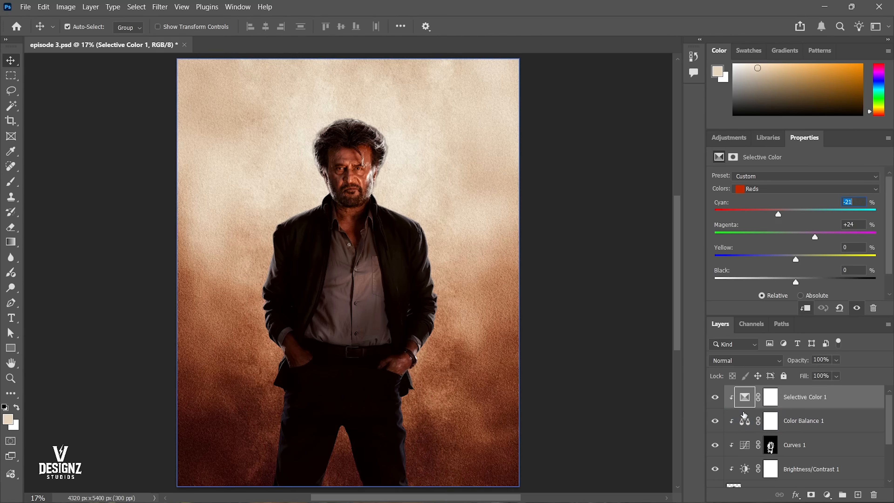
# Compare the figure with Selective Color 1 shown and hidden, and leave the layer hidden.
pyautogui.click(715, 398)
pyautogui.click(714, 397)
pyautogui.click(714, 399)
pyautogui.click(714, 399)
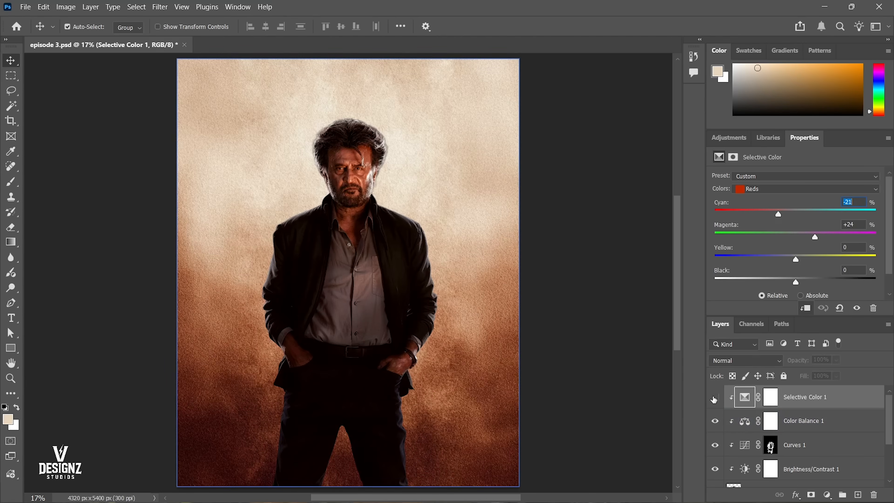
pyautogui.click(714, 399)
pyautogui.click(714, 399)
pyautogui.click(714, 399)
# Check the face up close and in full view, and reset the foreground and background colours to the default black and white.
pyautogui.moveTo(348, 144); pyautogui.dragTo(397, 189)
pyautogui.rightClick(397, 189)
pyautogui.click(409, 193)
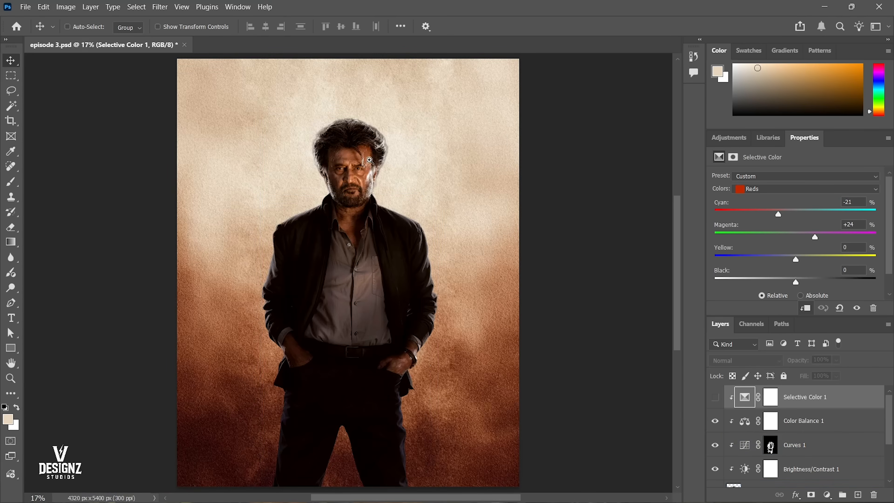
pyautogui.moveTo(380, 137); pyautogui.dragTo(415, 212)
pyautogui.rightClick(366, 241)
pyautogui.click(376, 246)
pyautogui.click(7, 407)
# Examine the figure's hair, face and beard edges up close and compare them with the full poster view.
pyautogui.moveTo(374, 113); pyautogui.dragTo(406, 226)
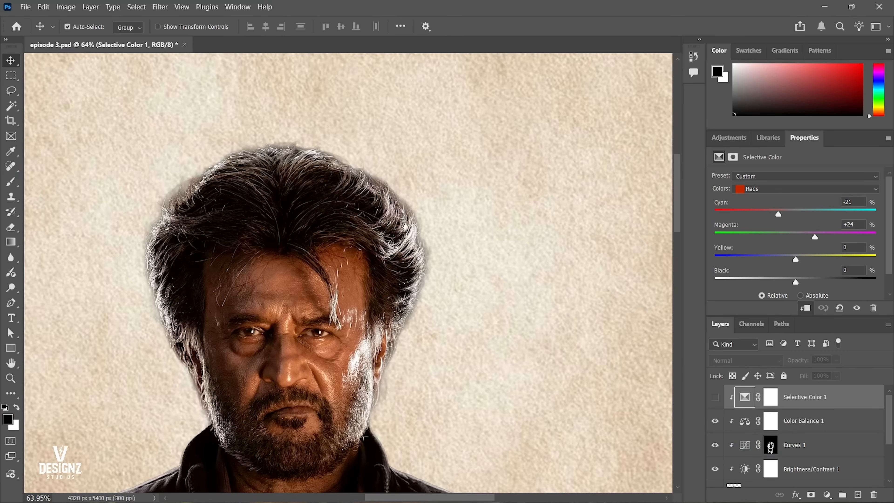
pyautogui.rightClick(406, 226)
pyautogui.click(410, 232)
pyautogui.moveTo(385, 132); pyautogui.dragTo(440, 203)
pyautogui.rightClick(408, 188)
pyautogui.click(414, 196)
pyautogui.rightClick(413, 190)
pyautogui.click(421, 194)
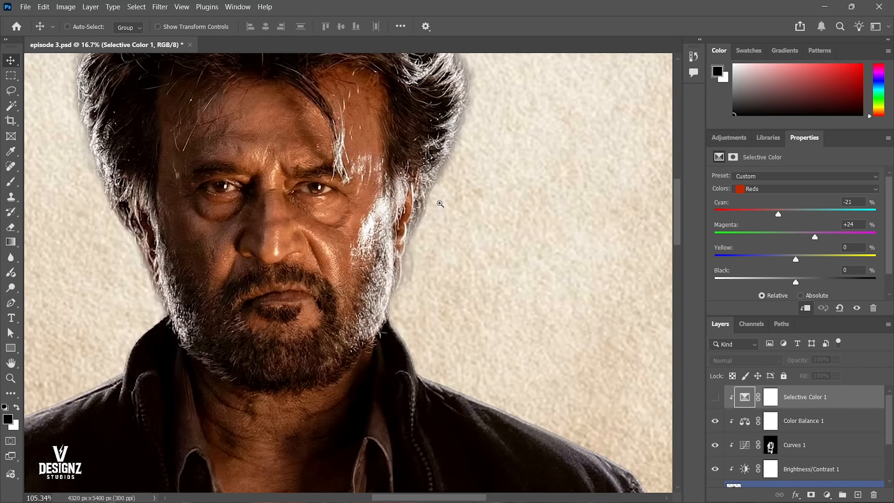
pyautogui.rightClick(440, 204)
pyautogui.click(446, 213)
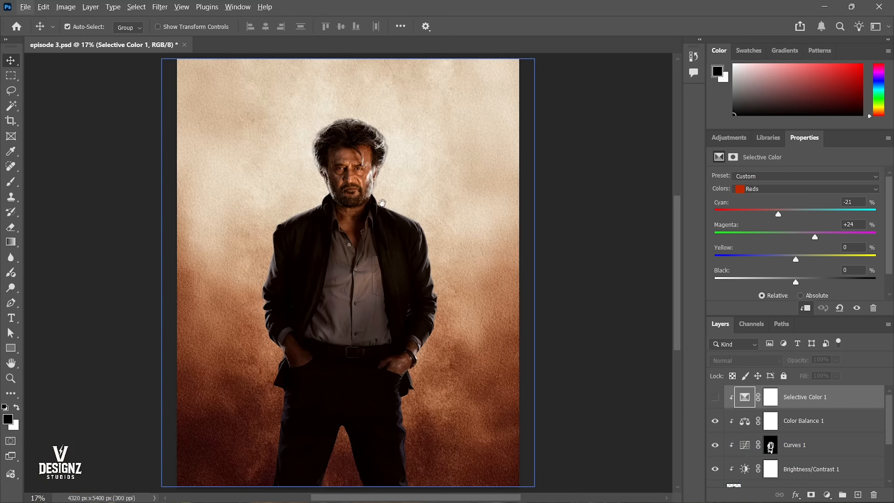
pyautogui.keyDown('alt'); pyautogui.click(376, 191); pyautogui.keyUp('alt')
pyautogui.moveTo(387, 191); pyautogui.dragTo(413, 189)
pyautogui.rightClick(413, 189)
pyautogui.click(420, 195)
pyautogui.keyDown('alt'); pyautogui.click(346, 157); pyautogui.keyUp('alt')
pyautogui.moveTo(340, 143); pyautogui.dragTo(442, 244)
pyautogui.rightClick(427, 206)
pyautogui.click(436, 210)
pyautogui.rightClick(443, 244)
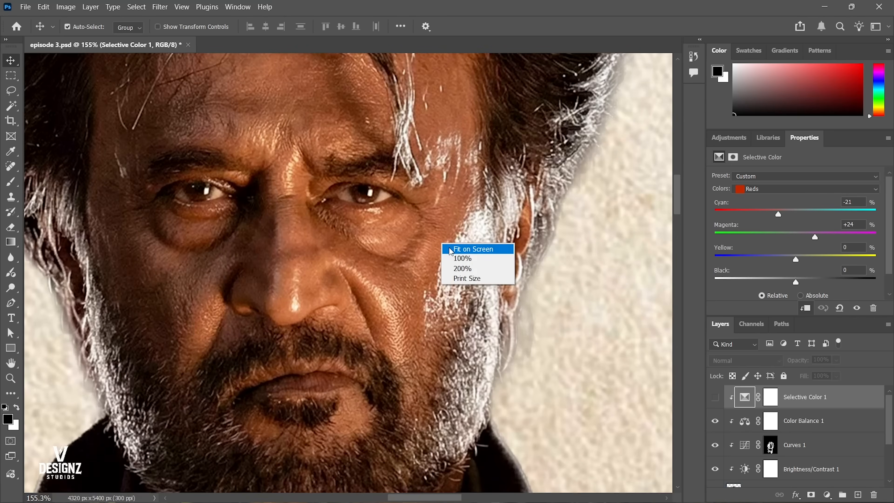
pyautogui.click(468, 248)
pyautogui.click(381, 165)
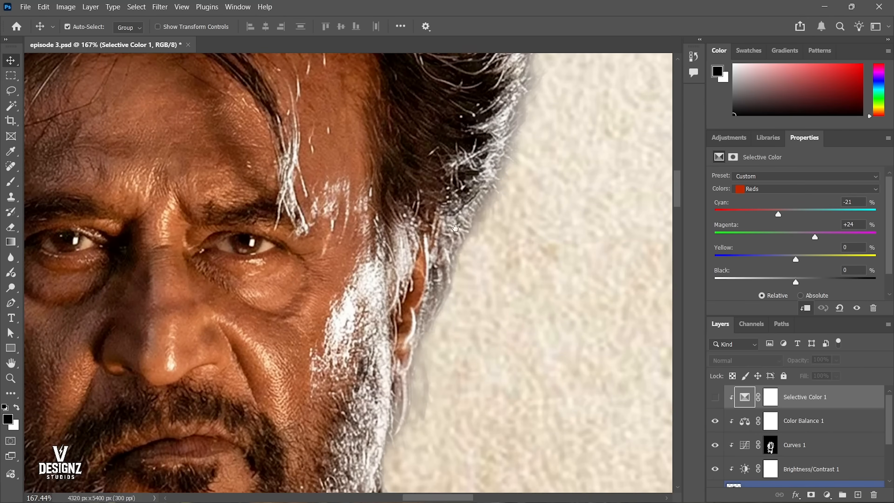
pyautogui.rightClick(377, 238)
pyautogui.click(398, 241)
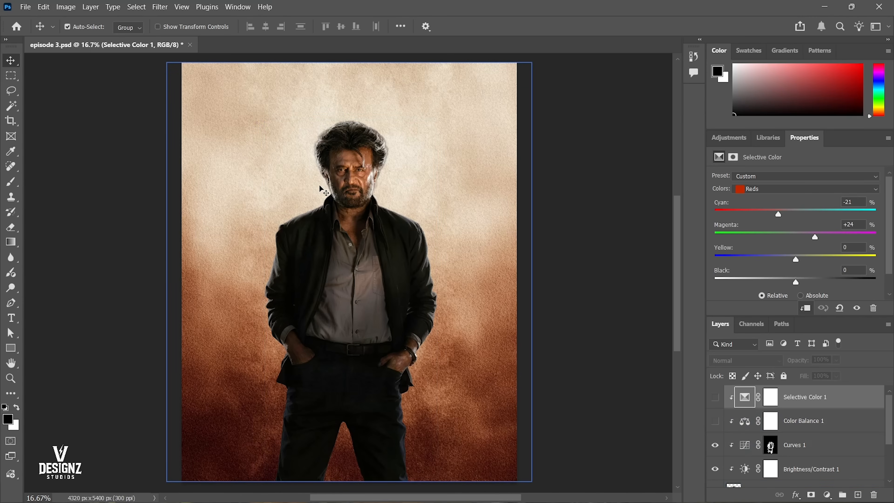
# Activate the Brush tool and open the contents of the figure's smart object layer for editing.
pyautogui.press('b')
pyautogui.scroll(-3, 834, 460)
pyautogui.doubleClick(737, 430)
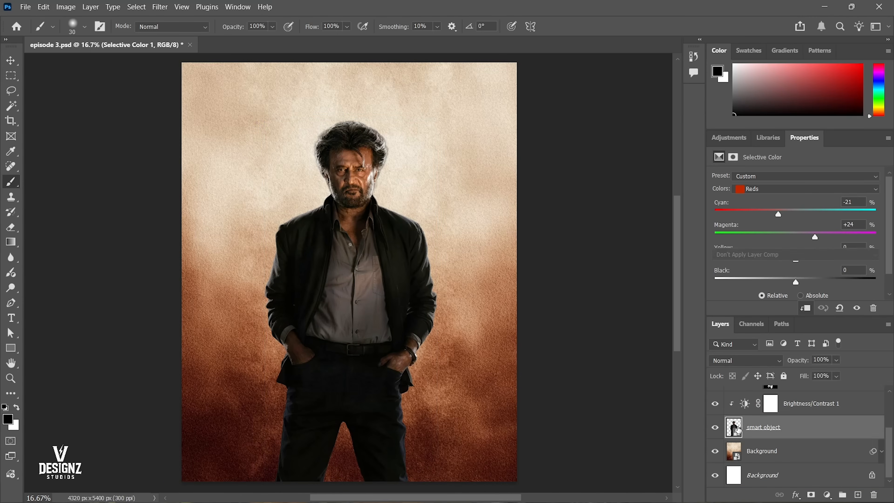
pyautogui.moveTo(377, 164); pyautogui.dragTo(475, 169)
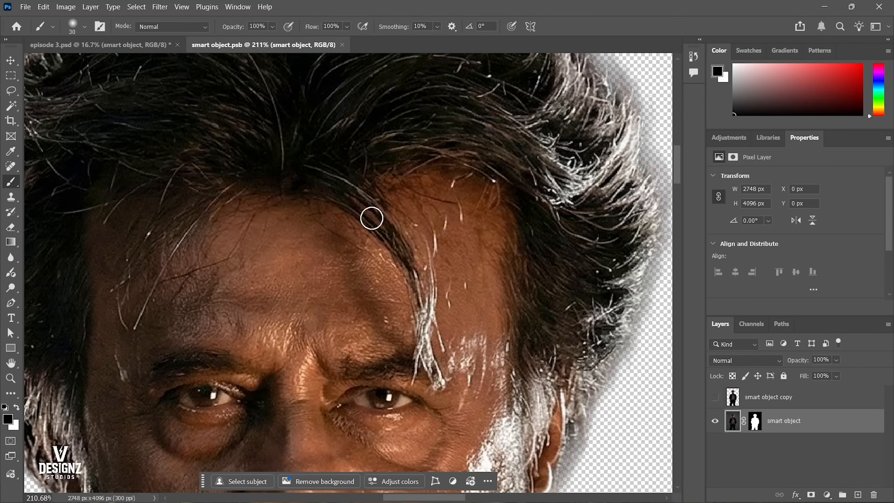
# Try painting black brush strokes across the forehead and eyes on the smart object layer, and undo them.
pyautogui.moveTo(295, 276); pyautogui.dragTo(431, 188)
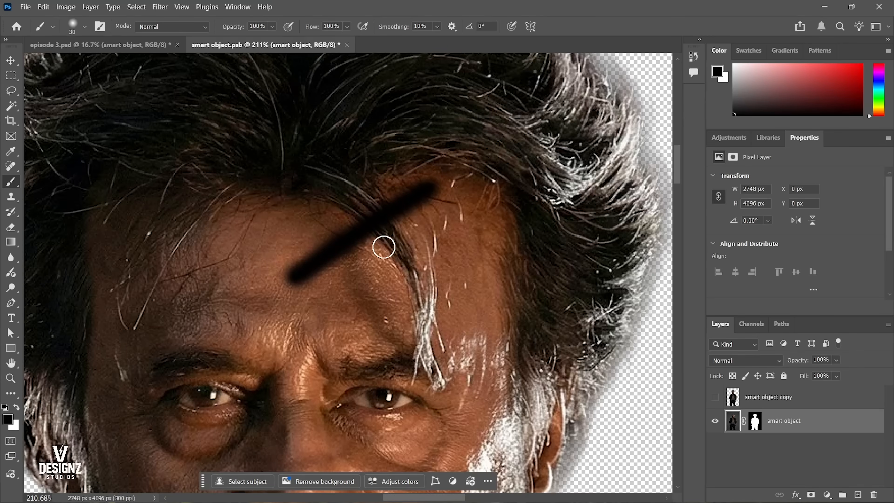
pyautogui.moveTo(252, 323); pyautogui.dragTo(393, 256)
pyautogui.moveTo(204, 358); pyautogui.dragTo(322, 310)
pyautogui.moveTo(344, 343); pyautogui.dragTo(375, 328)
pyautogui.moveTo(470, 307)
pyautogui.mouseDown()
pyautogui.moveTo(538, 228)
pyautogui.moveTo(453, 285)
pyautogui.mouseUp()
pyautogui.moveTo(569, 284); pyautogui.dragTo(513, 319)
pyautogui.moveTo(513, 270); pyautogui.dragTo(462, 265)
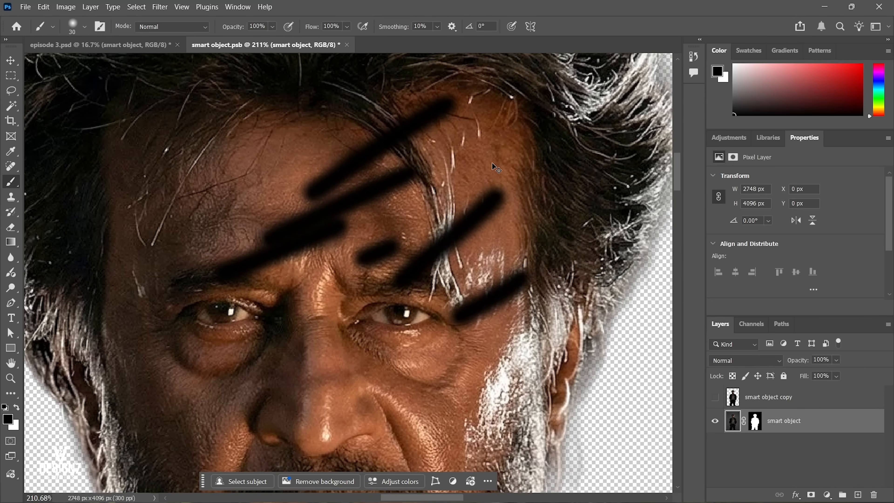
pyautogui.hotkey('ctrl', 'z')
pyautogui.hotkey('ctrl', 'z')
pyautogui.hotkey('ctrl', 'z')
pyautogui.hotkey('ctrl', 'z')
pyautogui.hotkey('ctrl', 'z')
pyautogui.hotkey('ctrl', 'z')
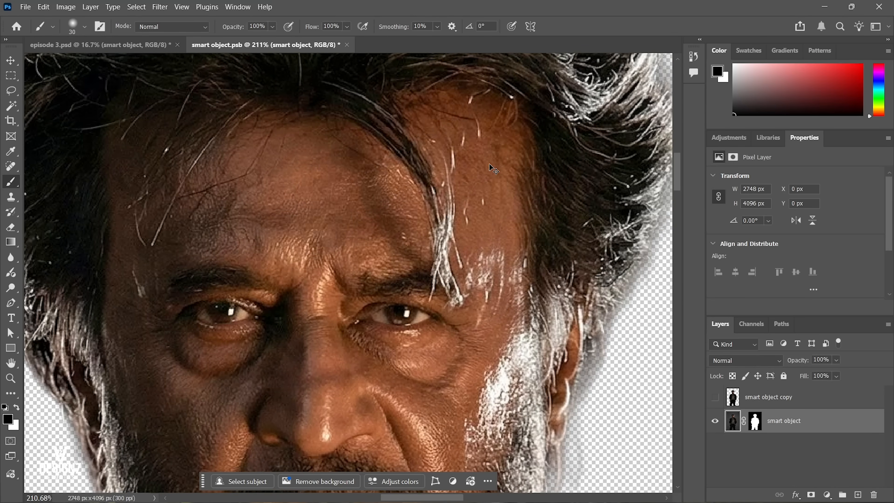
# Save and close smart object.psb, fit the poster in view, and switch to the Move tool.
pyautogui.hotkey('ctrl', 's')
pyautogui.hotkey('ctrl', 'w')
pyautogui.moveTo(423, 227); pyautogui.dragTo(431, 228)
pyautogui.press('v')
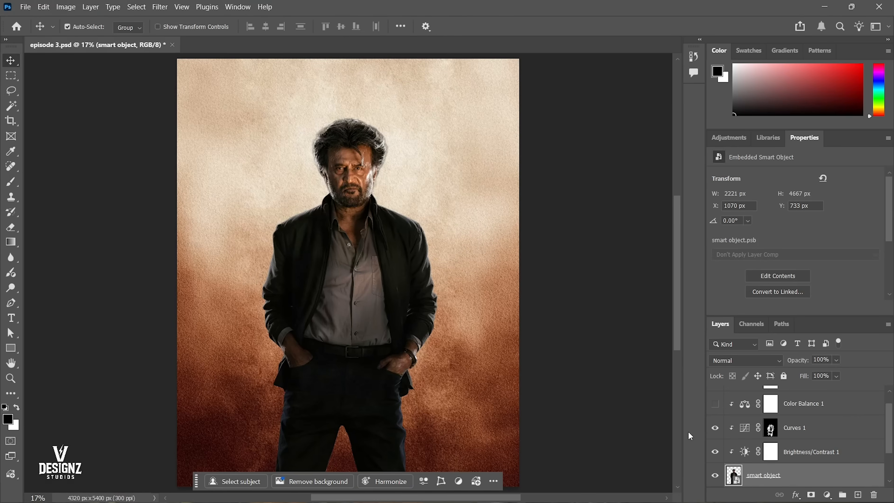
# Show the Color Balance 1 layer again and save episode 3.psd.
pyautogui.scroll(1, 732, 459)
pyautogui.click(716, 422)
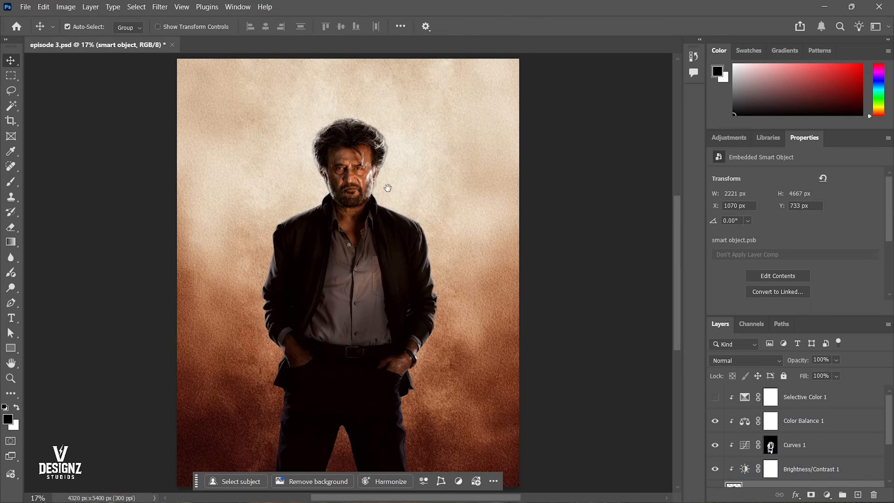
pyautogui.moveTo(389, 188); pyautogui.dragTo(385, 197)
pyautogui.moveTo(370, 232)
pyautogui.mouseDown()
pyautogui.moveTo(378, 226)
pyautogui.moveTo(366, 228)
pyautogui.mouseUp()
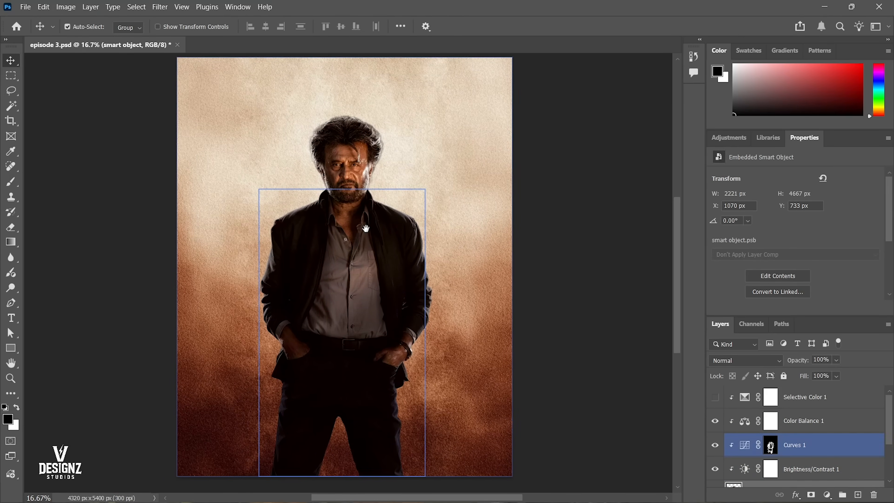
pyautogui.click(367, 229)
pyautogui.hotkey('ctrl', 's')
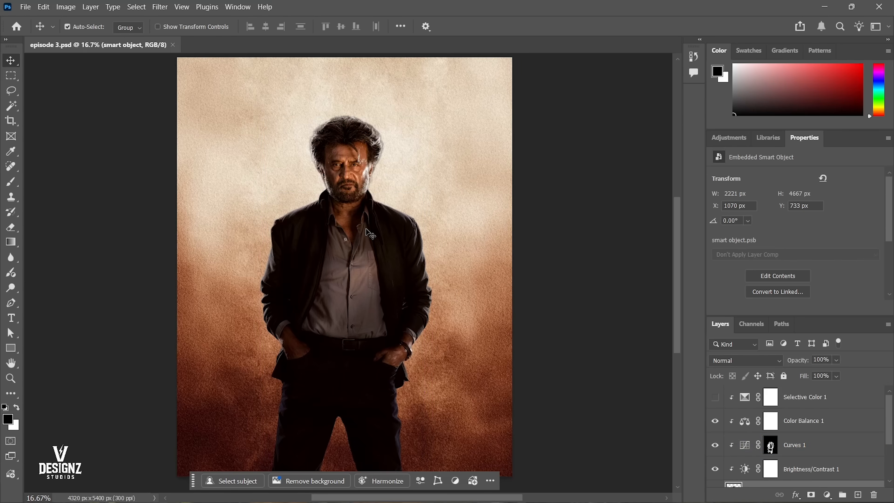
pyautogui.click(405, 226)
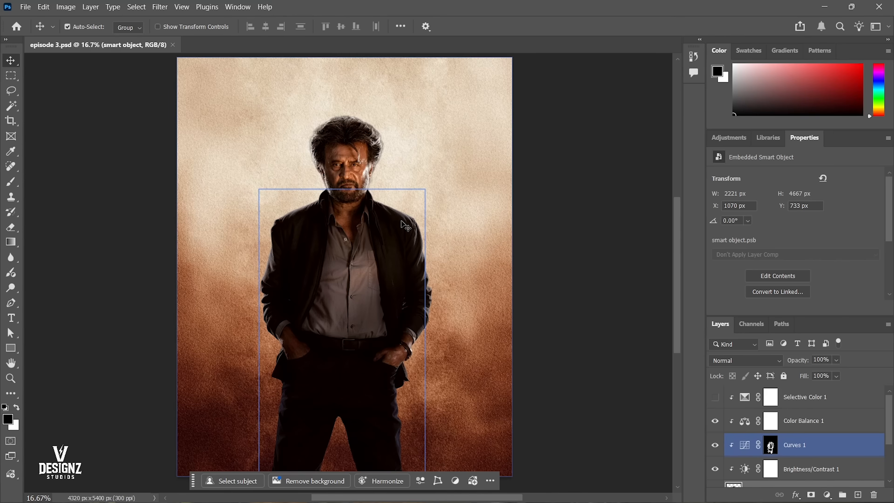
# Select the Selective Color 1 adjustment layer.
pyautogui.click(433, 235)
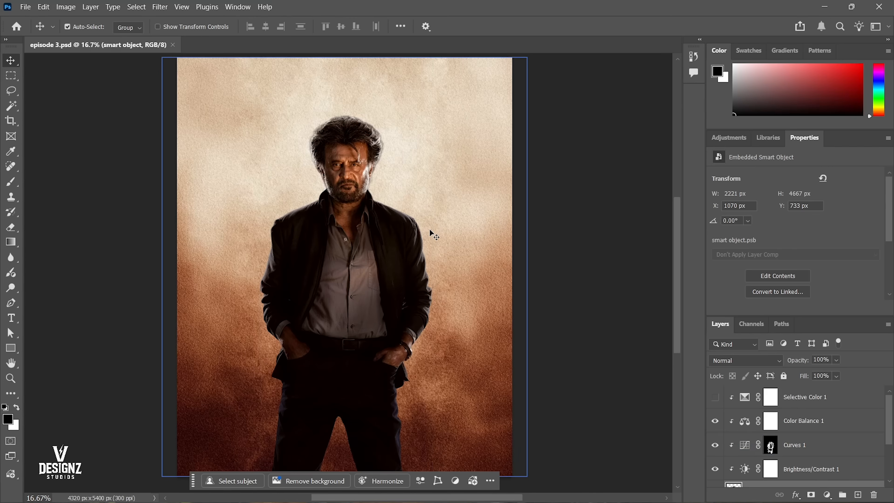
pyautogui.click(790, 421)
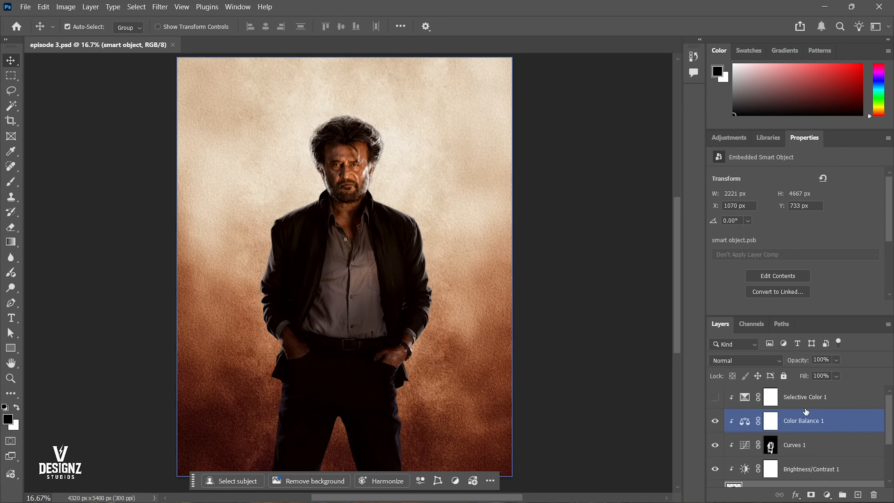
pyautogui.click(818, 405)
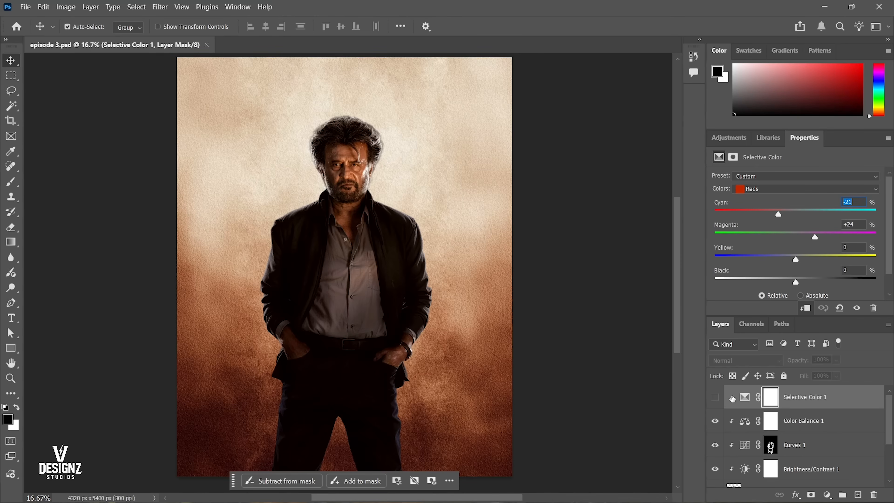
# Open the Premalu poster sky image from the manipulations folder.
pyautogui.hotkey('ctrl', 'o')
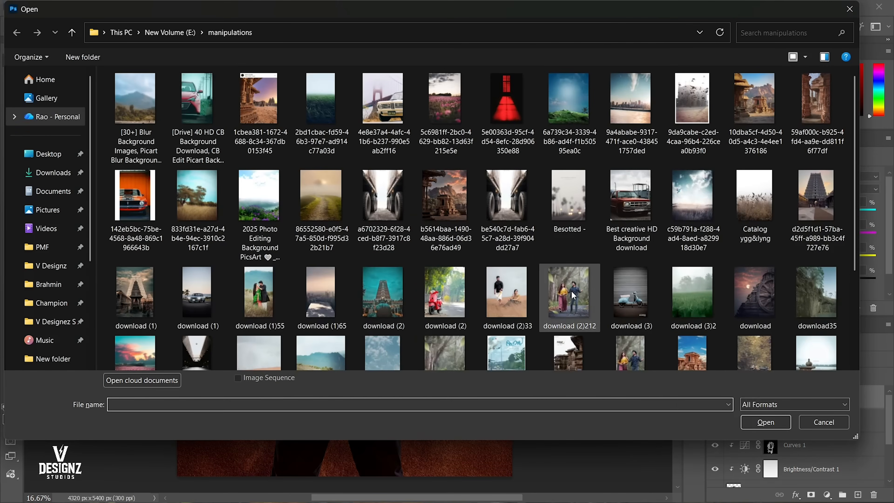
pyautogui.click(565, 289)
pyautogui.scroll(-4, 565, 289)
pyautogui.scroll(-5, 52, 303)
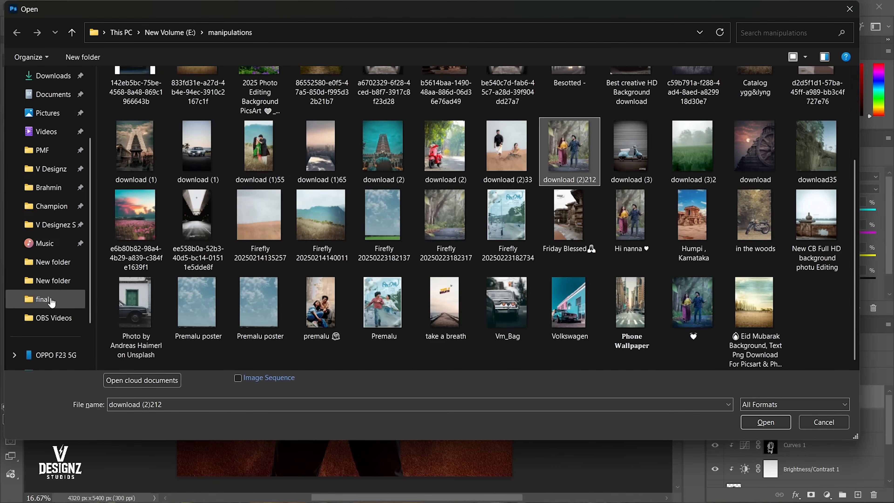
pyautogui.doubleClick(247, 286)
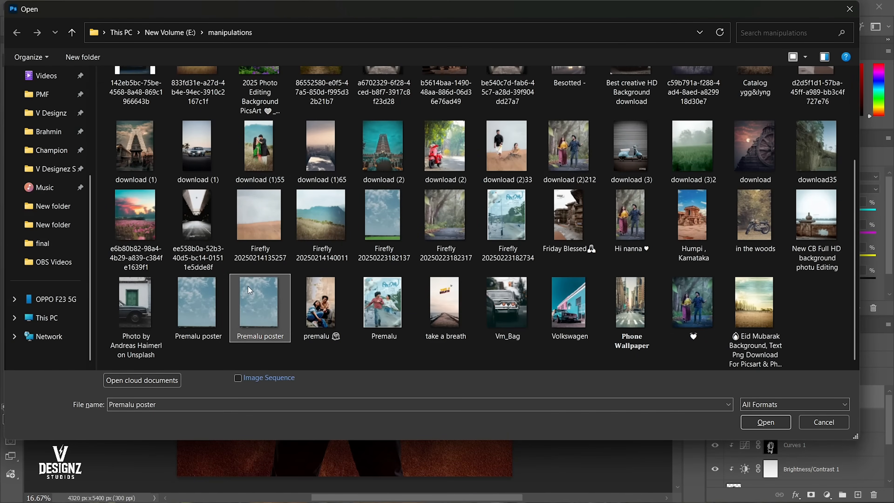
# Cut the entire image out of Premalu poster.jpg and close the file without saving.
pyautogui.hotkey('ctrl', 'a')
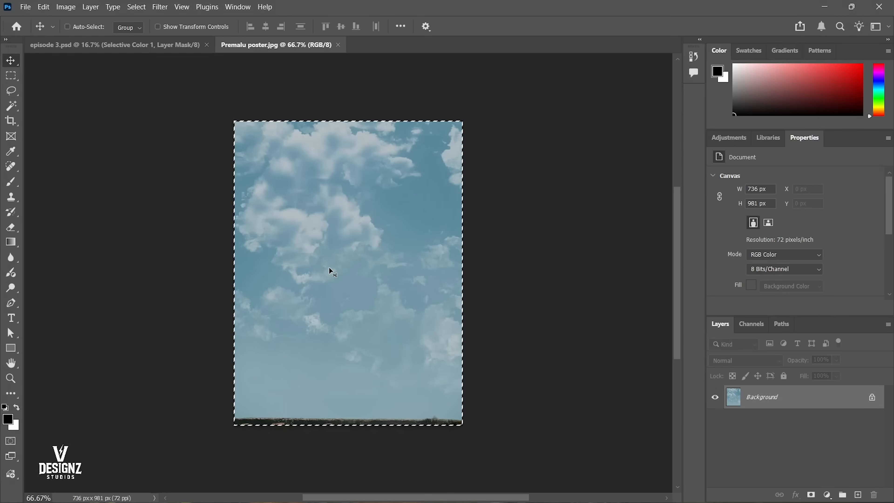
pyautogui.hotkey('ctrl', 'x')
pyautogui.hotkey('ctrl', 'w')
pyautogui.click(416, 191)
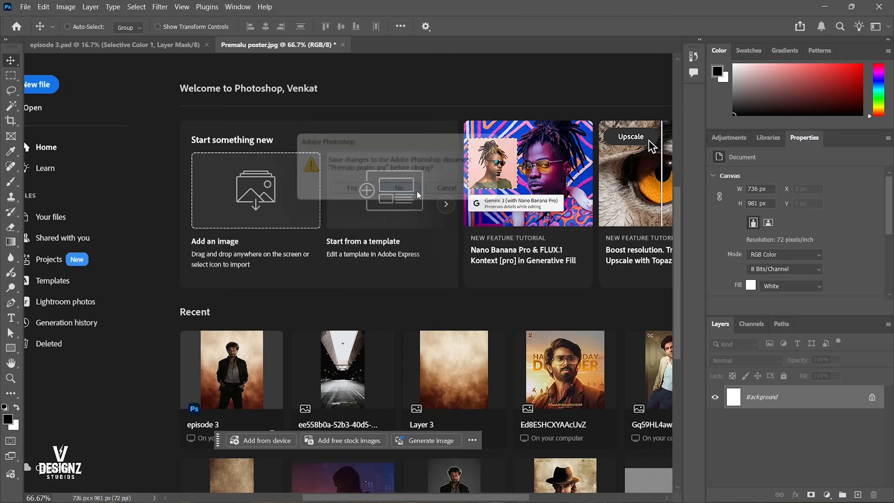
# Start opening another image and browse to the Bg folder inside the Brahmin folder.
pyautogui.hotkey('ctrl', 'o')
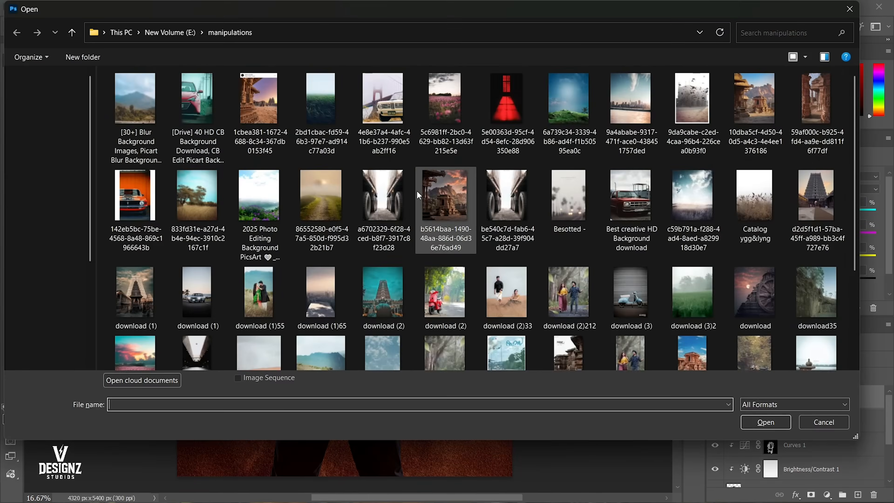
pyautogui.scroll(-5, 445, 218)
pyautogui.click(788, 238)
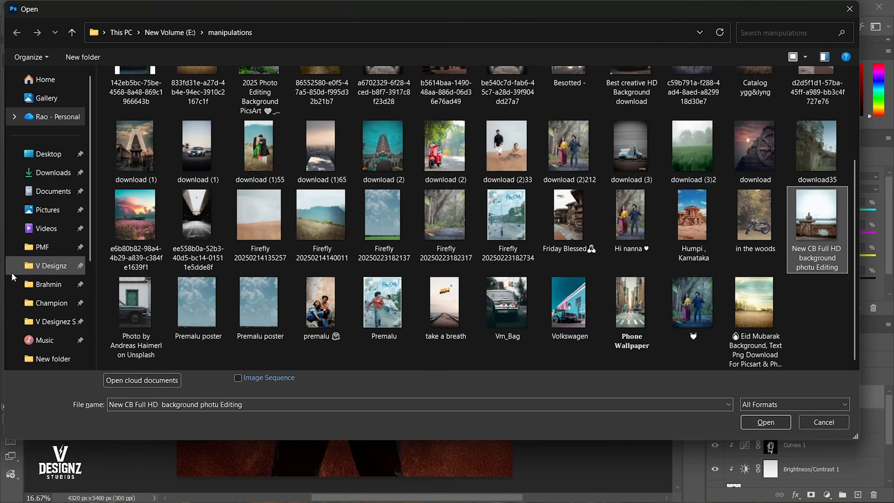
pyautogui.scroll(3, 295, 273)
pyautogui.scroll(-5, 65, 312)
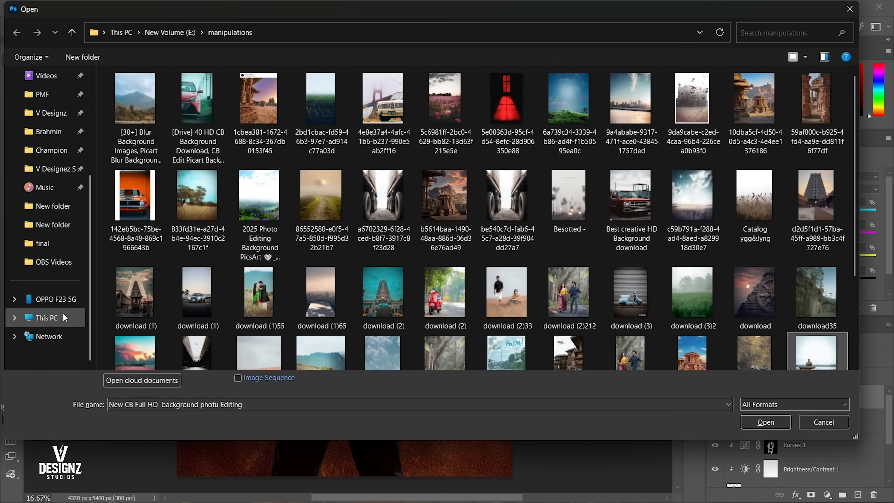
pyautogui.click(63, 313)
pyautogui.click(48, 131)
pyautogui.doubleClick(148, 109)
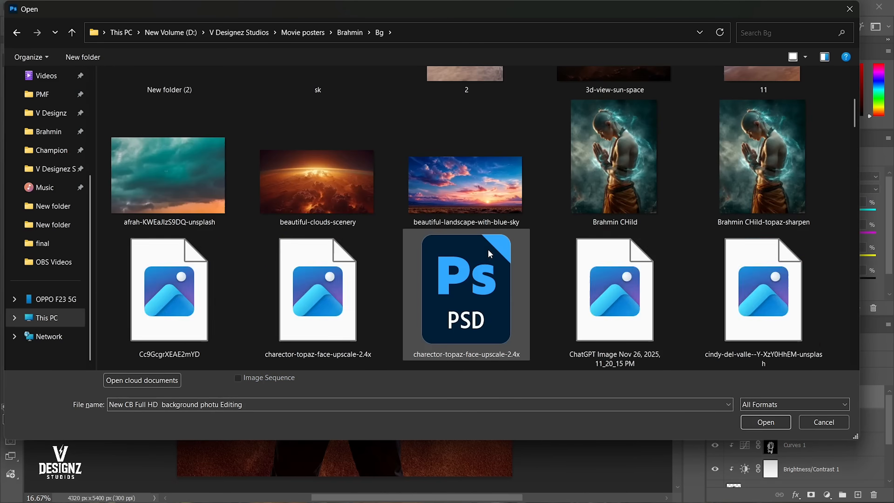
# Look through the images in the Bg folder for a sky suited to the poster background.
pyautogui.scroll(-5, 487, 248)
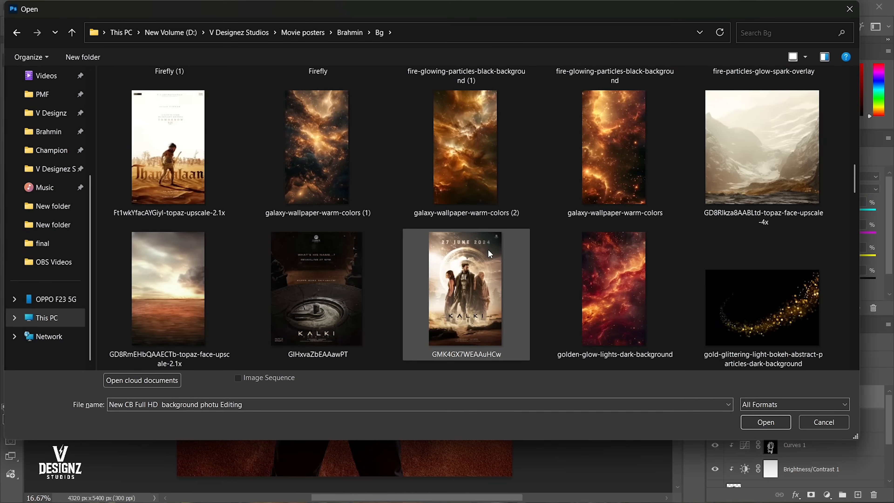
pyautogui.scroll(-3, 487, 248)
pyautogui.scroll(9, 487, 249)
pyautogui.click(595, 275)
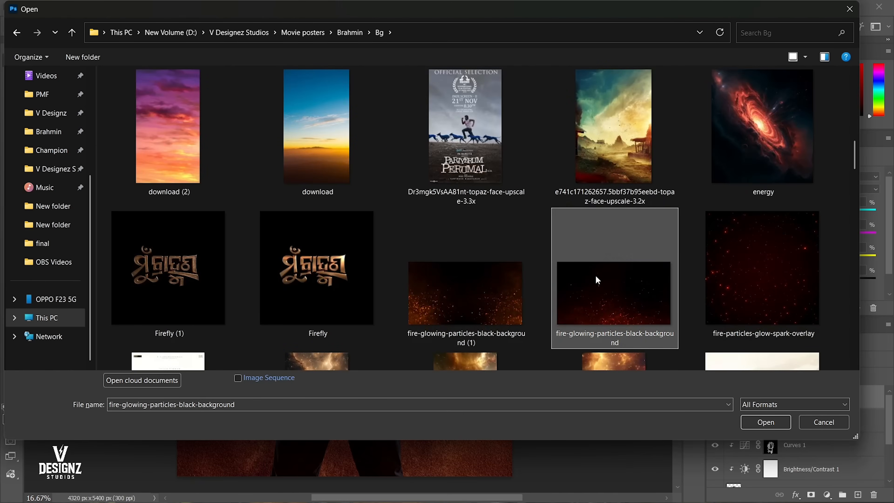
pyautogui.scroll(-4, 591, 274)
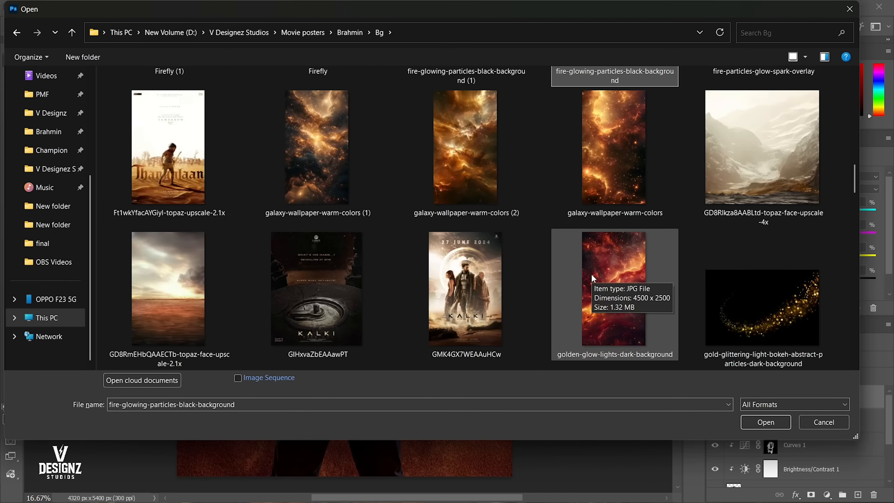
pyautogui.scroll(-2, 590, 274)
pyautogui.scroll(-4, 590, 274)
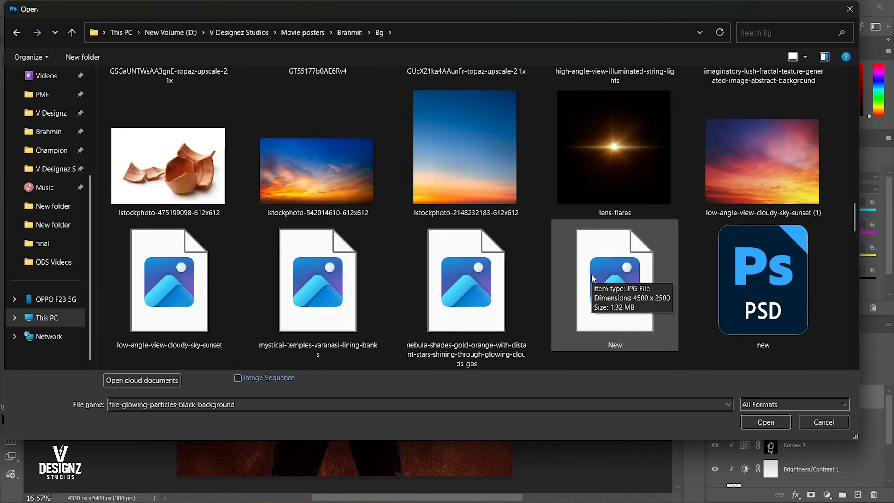
pyautogui.click(592, 274)
pyautogui.scroll(-3, 528, 271)
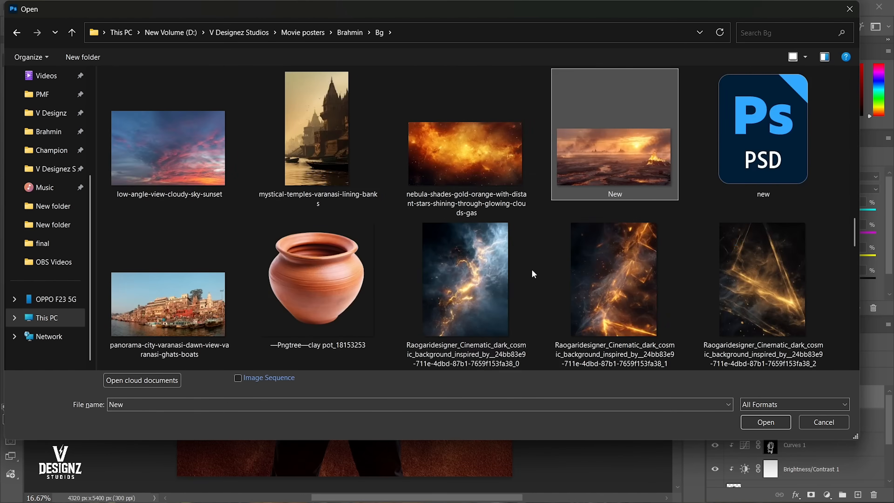
pyautogui.scroll(-10, 614, 268)
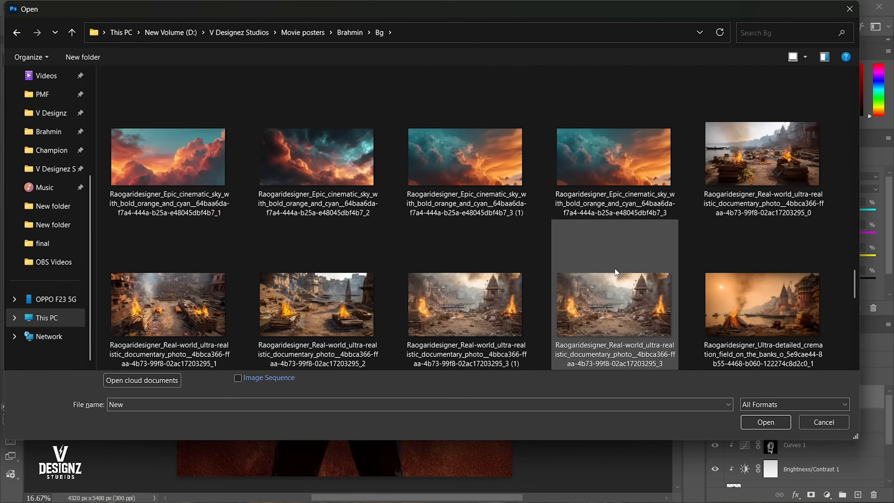
pyautogui.scroll(-10, 614, 268)
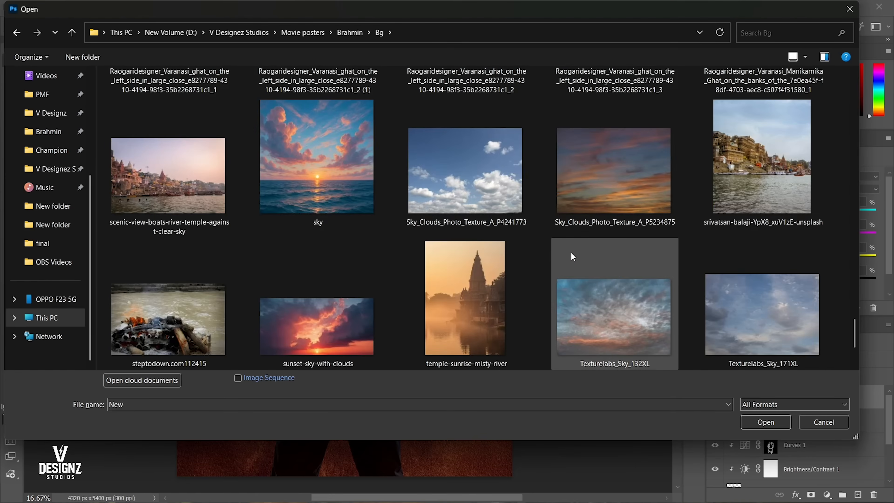
pyautogui.click(434, 203)
pyautogui.click(354, 187)
pyautogui.scroll(-3, 360, 187)
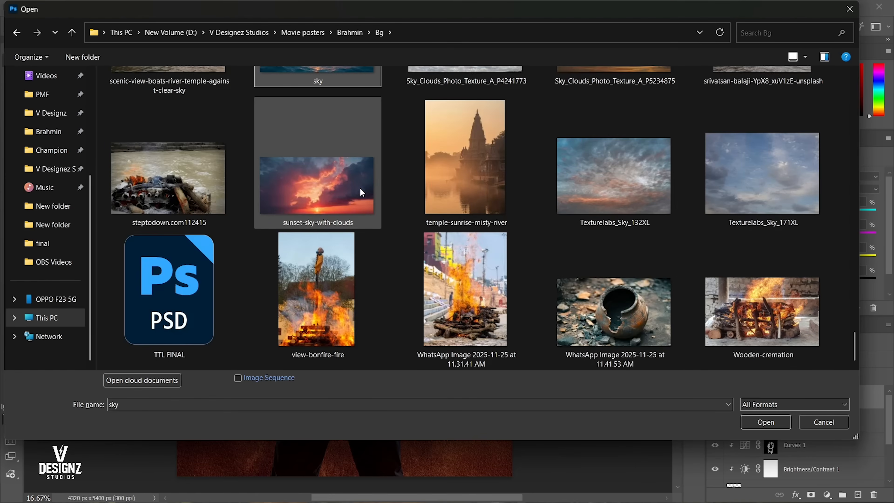
# Open the cloudy sky image Texturelabs_Sky_132XL from the Bg folder.
pyautogui.scroll(3, 360, 188)
pyautogui.click(606, 254)
pyautogui.doubleClick(616, 267)
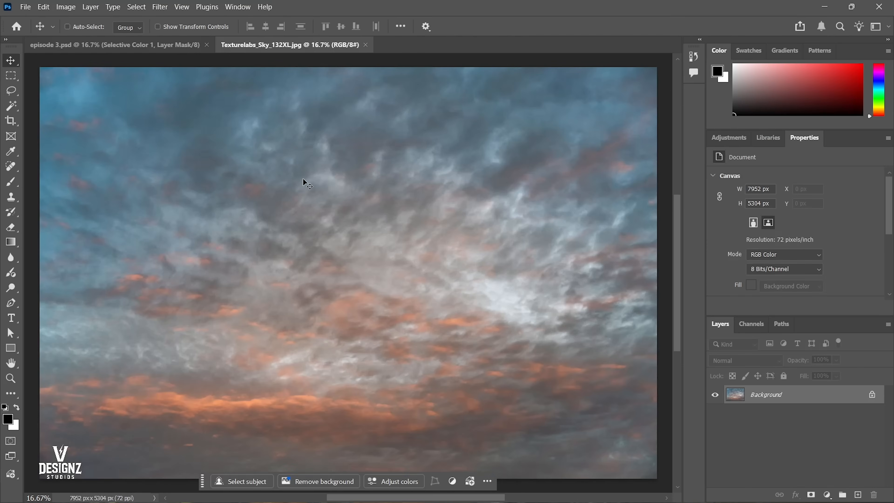
# Cut the entire sky image out of Texturelabs_Sky_132XL.jpg and close the file without saving.
pyautogui.hotkey('ctrl', 'a')
pyautogui.hotkey('ctrl', 'x')
pyautogui.hotkey('ctrl', 'w')
pyautogui.click(409, 188)
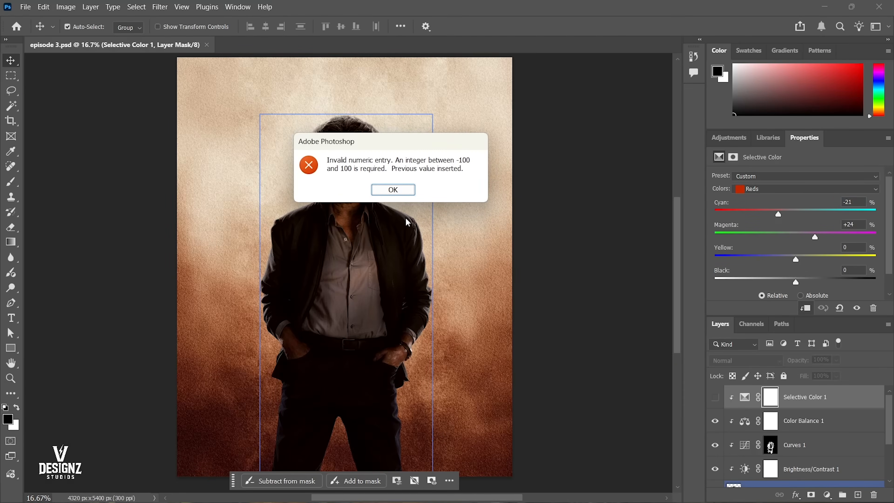
# Paste the sky into episode 3.psd as a new layer between the textured Background and the smart object layer.
pyautogui.press('Return')
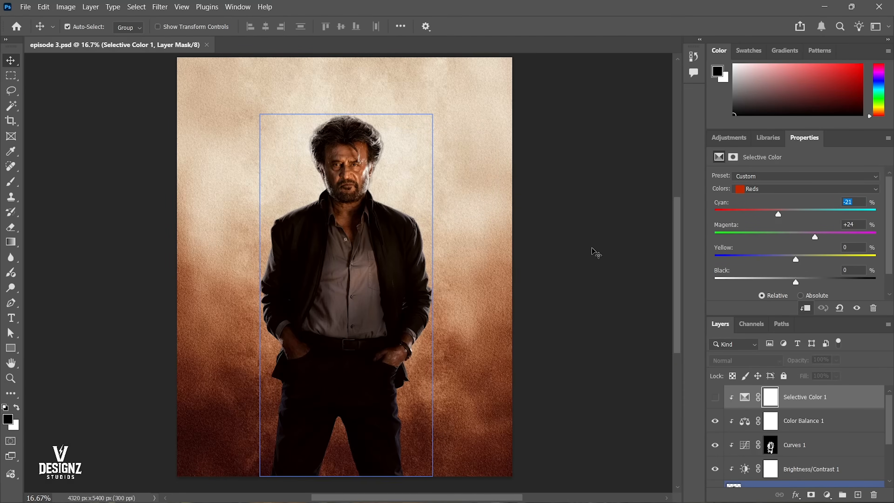
pyautogui.click(800, 422)
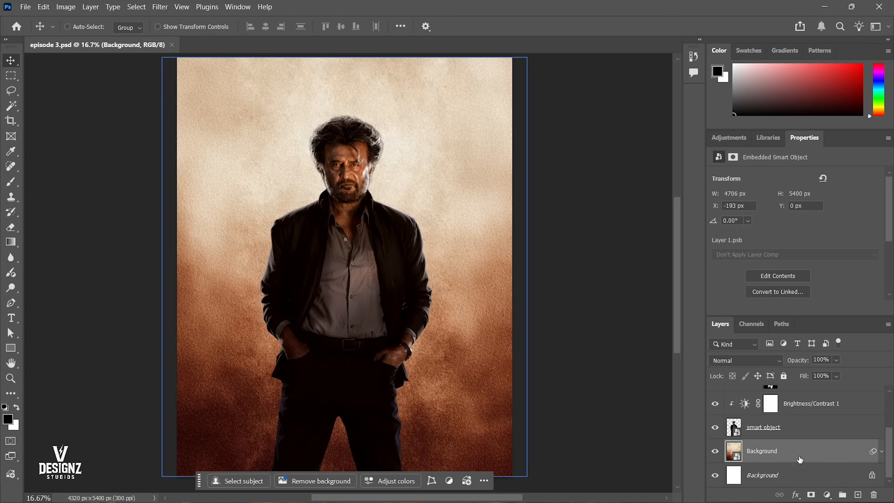
pyautogui.hotkey('ctrl', 'shift', 'alt', 'n')
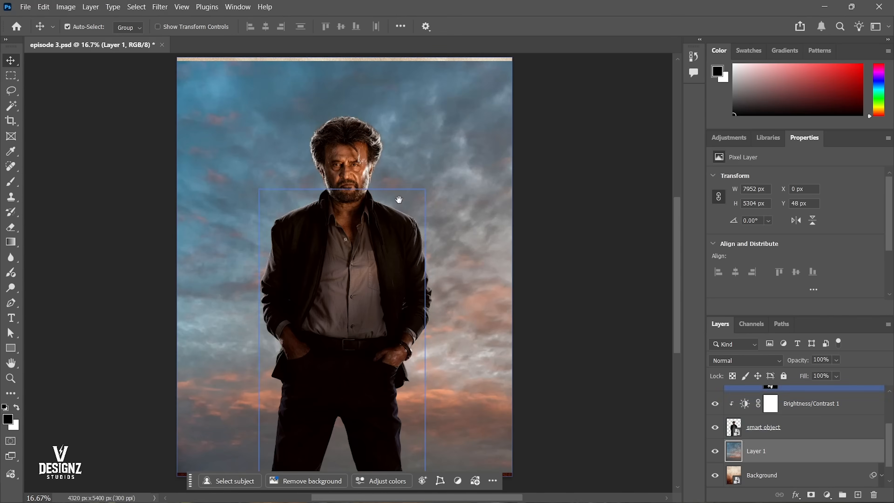
# Convert the pasted sky layer to a smart object and centre it horizontally on the canvas.
pyautogui.scroll(-1, 449, 242)
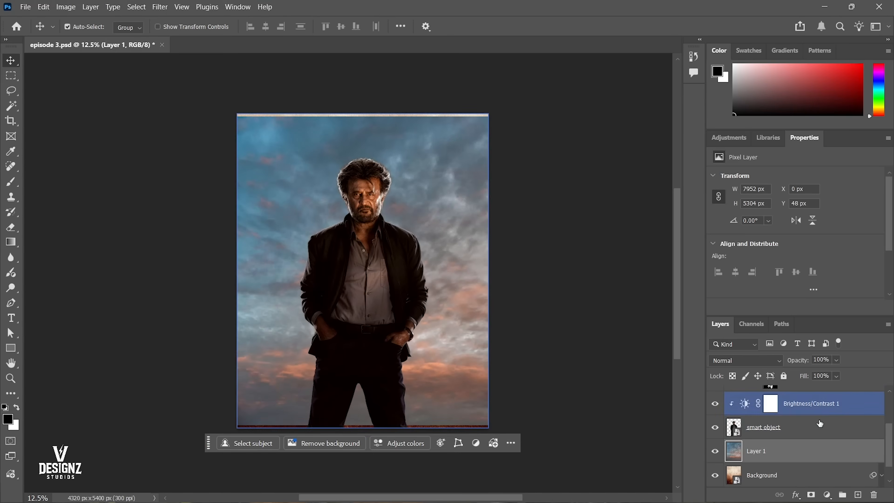
pyautogui.rightClick(766, 449)
pyautogui.click(818, 372)
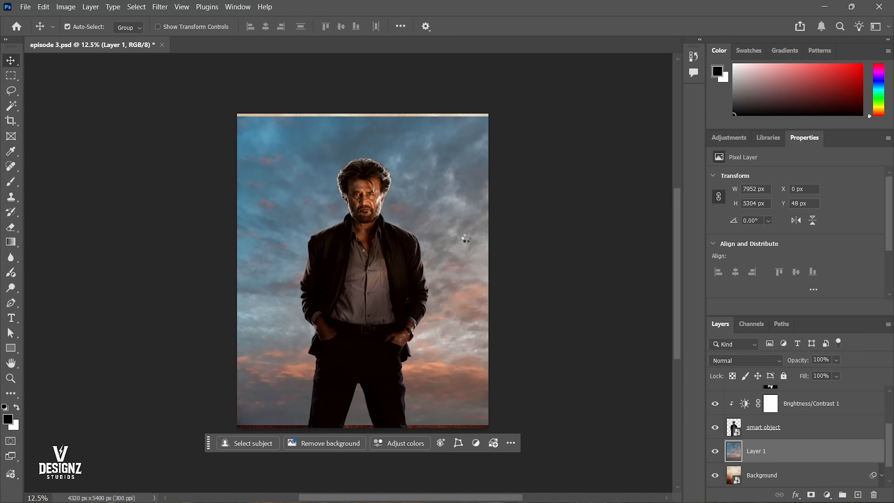
pyautogui.hotkey('ctrl', 'a')
pyautogui.click(266, 26)
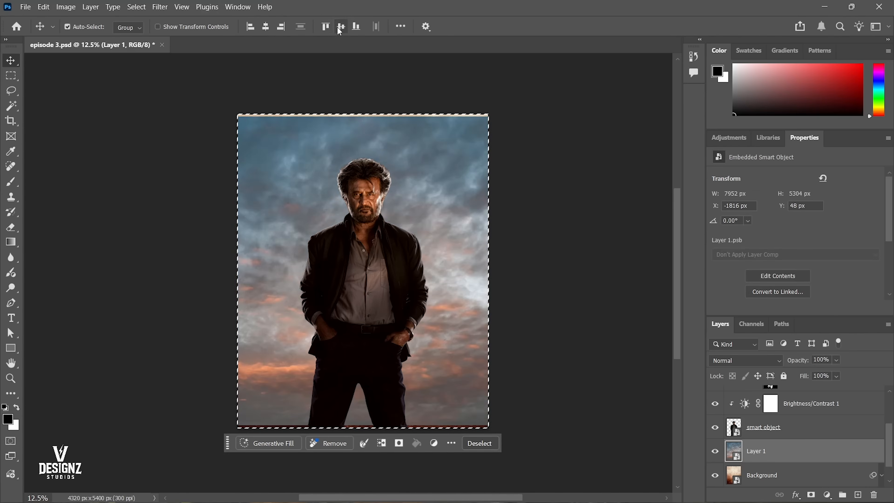
pyautogui.hotkey('ctrl', 'd')
# Scale the sky layer down to 4320 × 2881 px and place it against the top edge of the canvas.
pyautogui.hotkey('ctrl', 't')
pyautogui.moveTo(600, 272); pyautogui.dragTo(498, 251)
pyautogui.moveTo(428, 277); pyautogui.dragTo(464, 199)
pyautogui.press('Return')
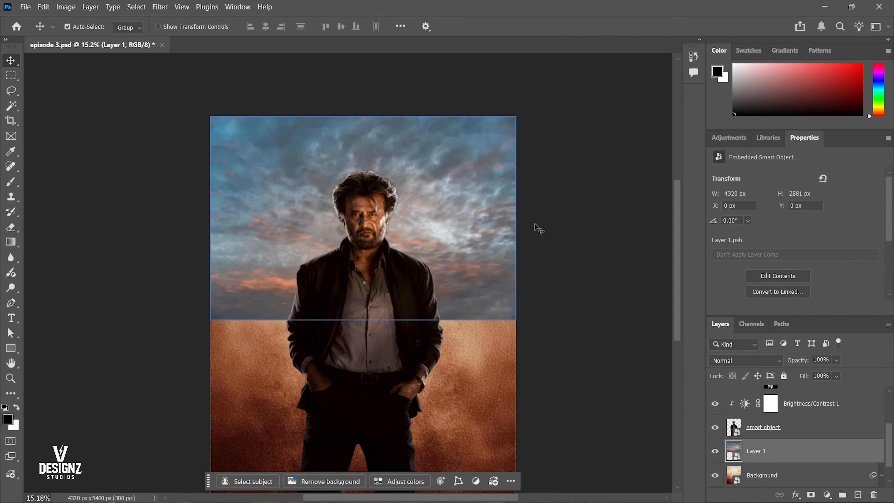
pyautogui.click(355, 198)
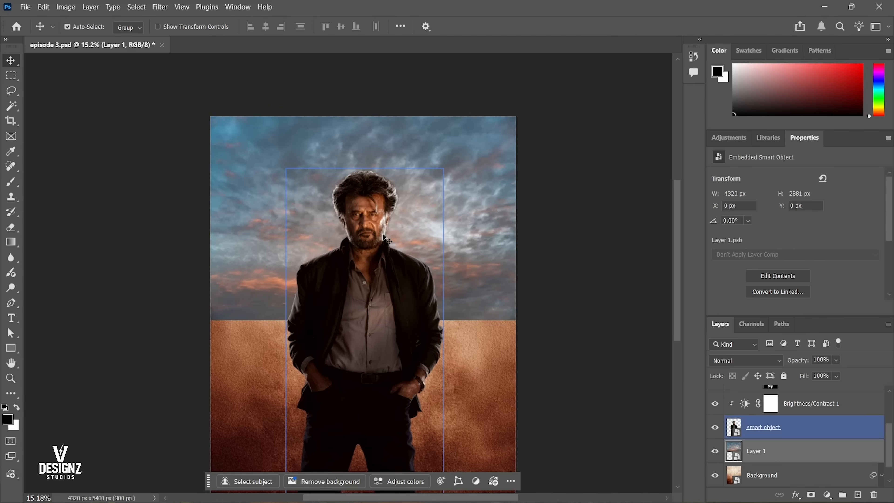
pyautogui.click(400, 226)
pyautogui.click(374, 199)
pyautogui.click(427, 199)
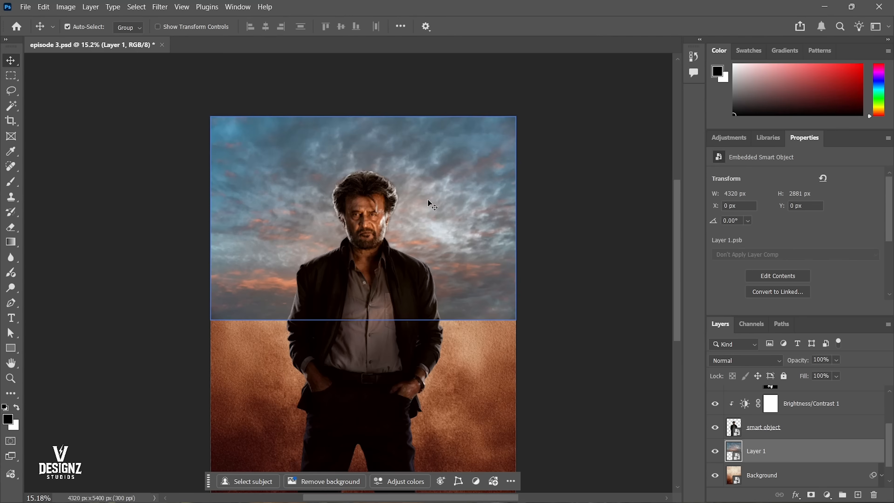
# Hide the sky layer and show it again to compare the poster with and without it.
pyautogui.click(714, 451)
pyautogui.click(762, 475)
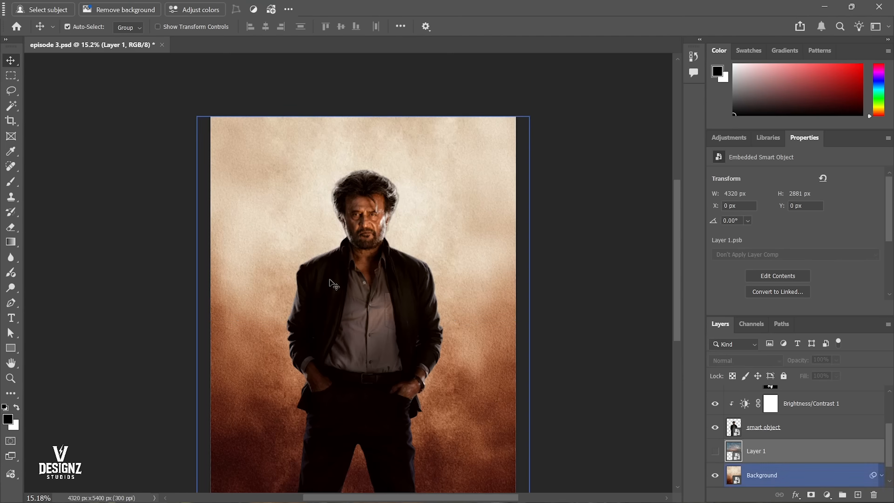
pyautogui.click(714, 451)
# Set the blend mode of the sky layer to Overlay.
pyautogui.click(384, 145)
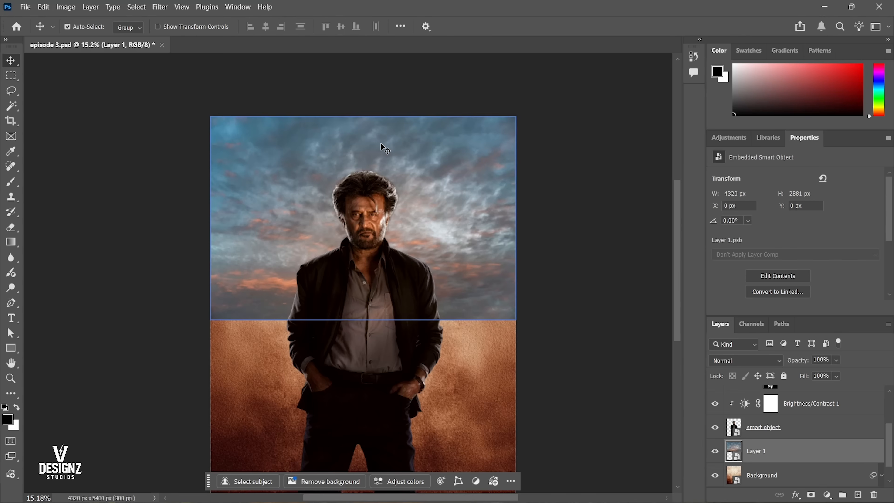
pyautogui.click(726, 360)
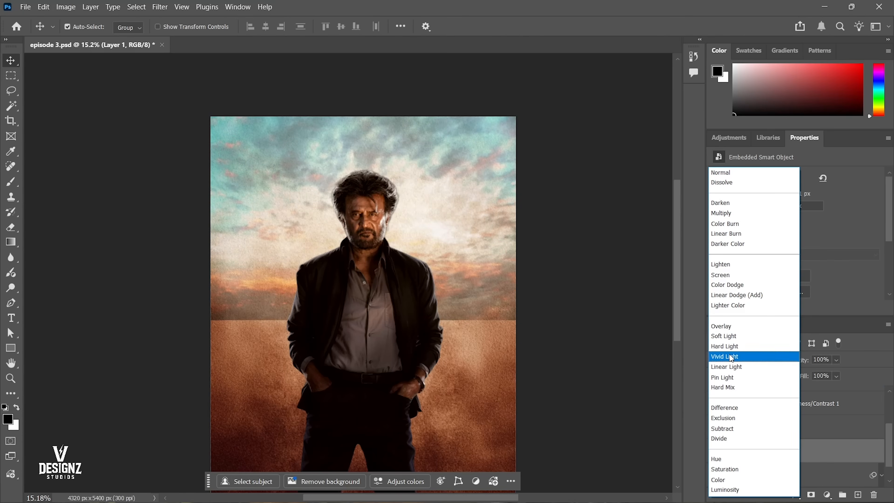
pyautogui.click(737, 326)
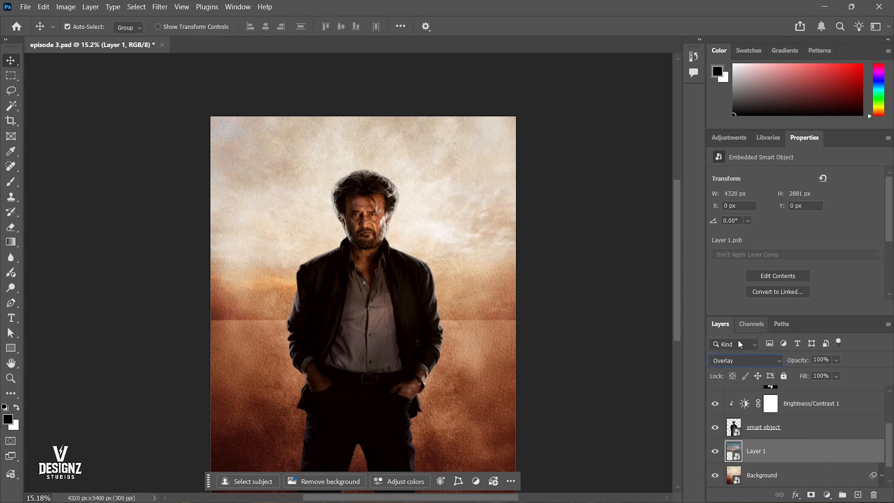
# Open the sky smart object's contents, desaturate the image, and save and close it.
pyautogui.doubleClick(733, 450)
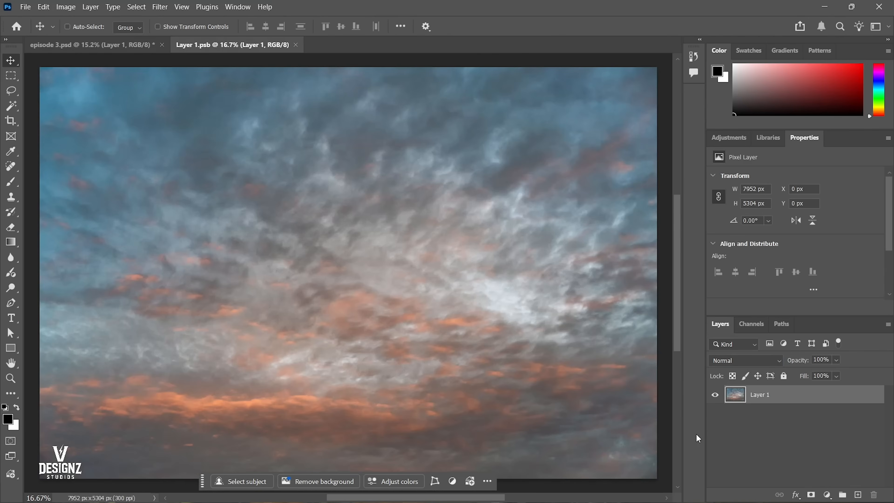
pyautogui.hotkey('ctrl', 'shift', 'u')
pyautogui.hotkey('ctrl', 's')
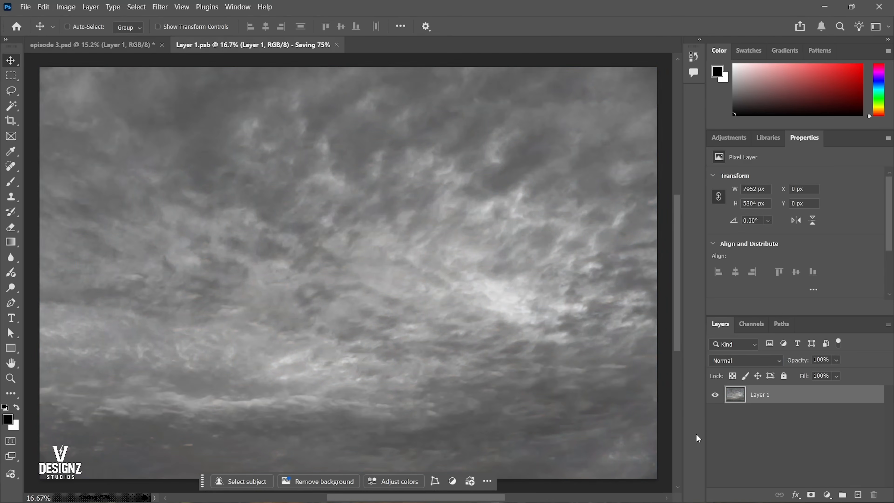
pyautogui.hotkey('ctrl', 'w')
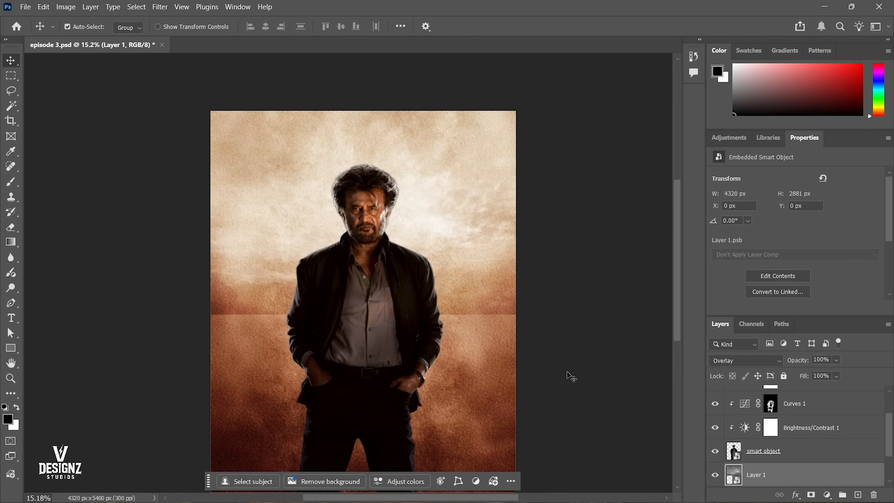
# Stretch the sky layer downward without keeping proportions until it covers the whole canvas, about 4320 × 5578 px.
pyautogui.hotkey('ctrl', 't')
pyautogui.moveTo(370, 318); pyautogui.dragTo(373, 497)
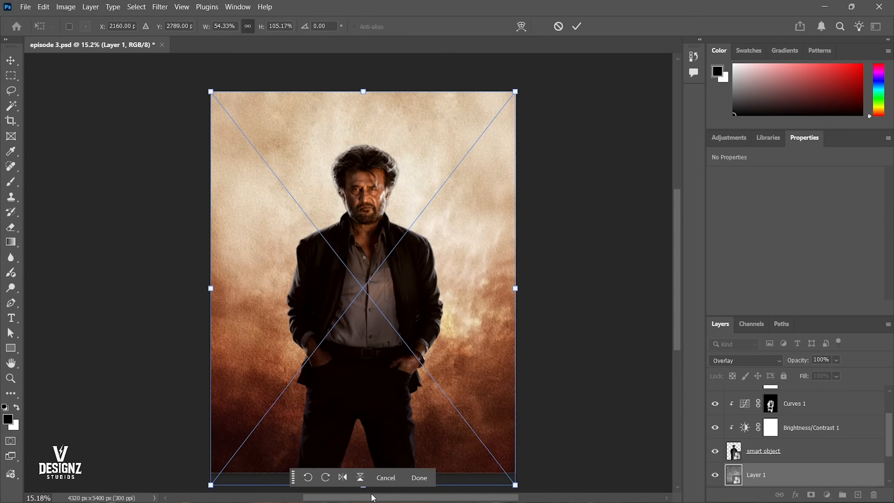
pyautogui.press('Return')
pyautogui.rightClick(488, 275)
pyautogui.click(493, 282)
pyautogui.scroll(-1, 491, 278)
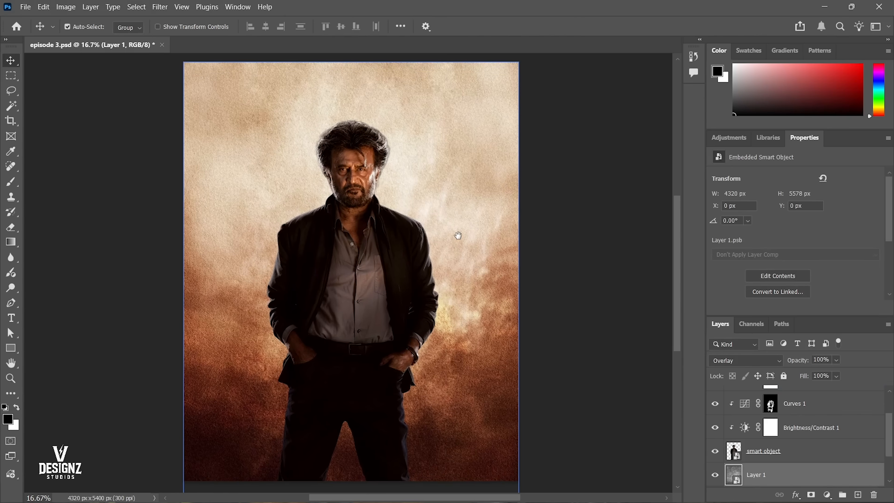
pyautogui.moveTo(456, 236); pyautogui.dragTo(489, 220)
pyautogui.rightClick(472, 205)
pyautogui.click(475, 209)
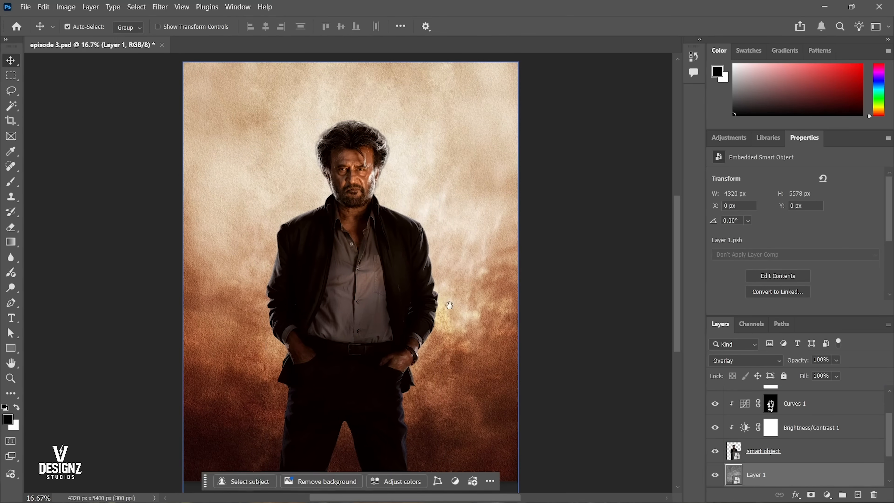
# Toggle the stretched sky layer's visibility to compare the poster with and without it, and save the document.
pyautogui.click(716, 476)
pyautogui.click(717, 476)
pyautogui.click(717, 476)
pyautogui.click(717, 476)
pyautogui.rightClick(462, 262)
pyautogui.click(466, 266)
pyautogui.keyDown('alt'); pyautogui.click(467, 266); pyautogui.keyUp('alt')
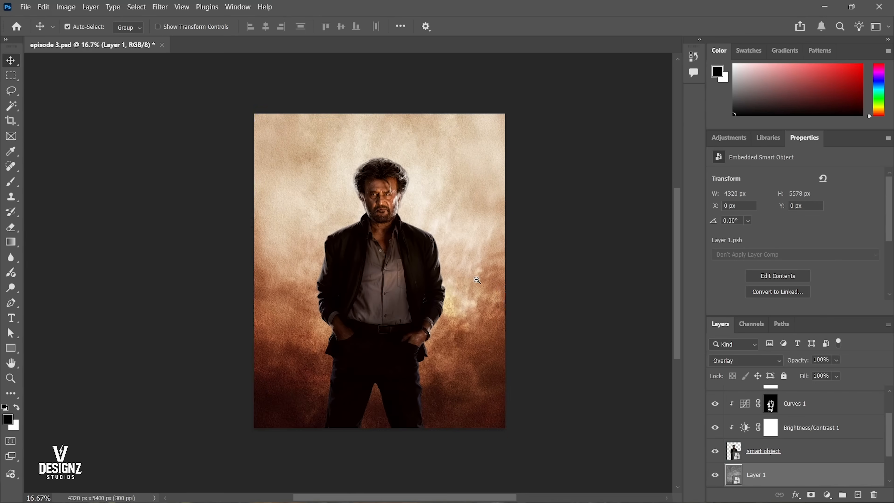
pyautogui.scroll(1, 500, 218)
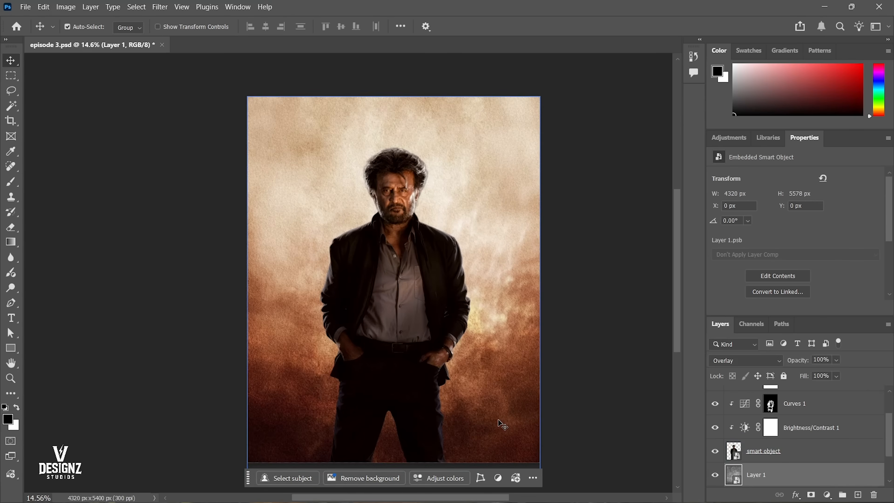
pyautogui.scroll(1, 481, 162)
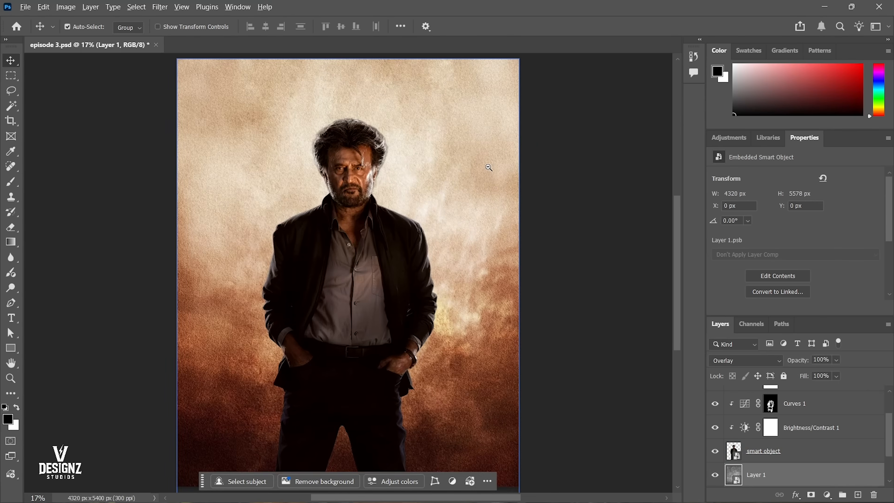
pyautogui.hotkey('ctrl', 's')
pyautogui.scroll(3, 809, 434)
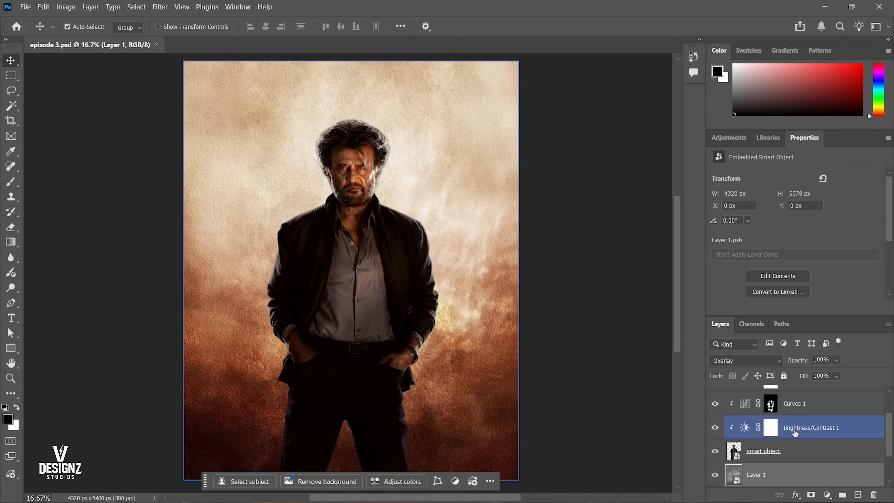
# Create a new empty layer above the Selective Color 1 adjustment.
pyautogui.click(820, 397)
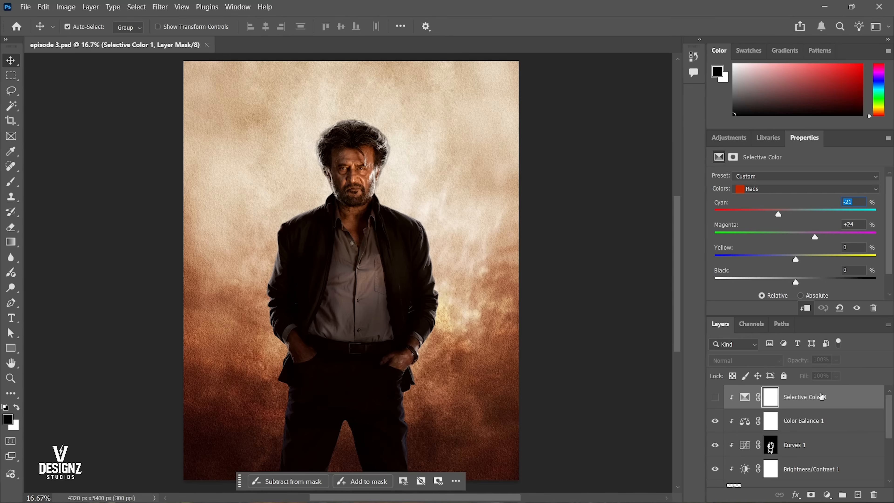
pyautogui.hotkey('ctrl', 'shift', 'n')
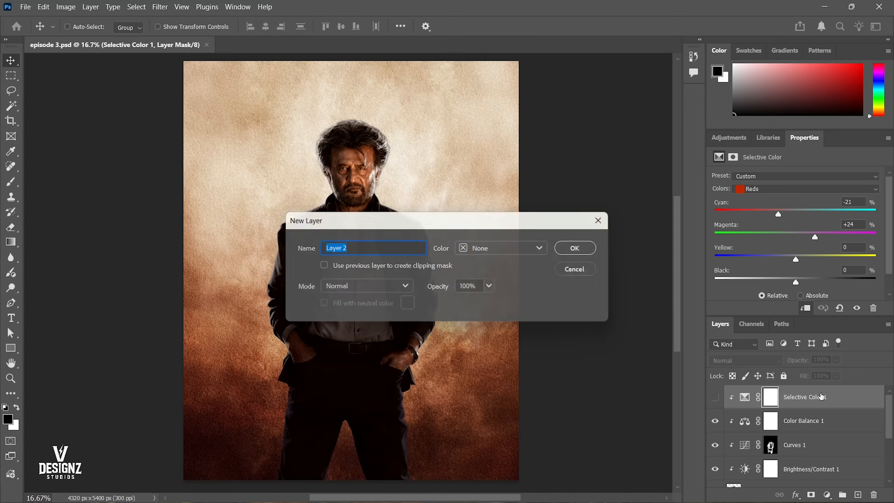
pyautogui.press('Return')
# Paint soft white highlights over the man's forehead and cheeks with a 300 px brush on the new layer.
pyautogui.press('b')
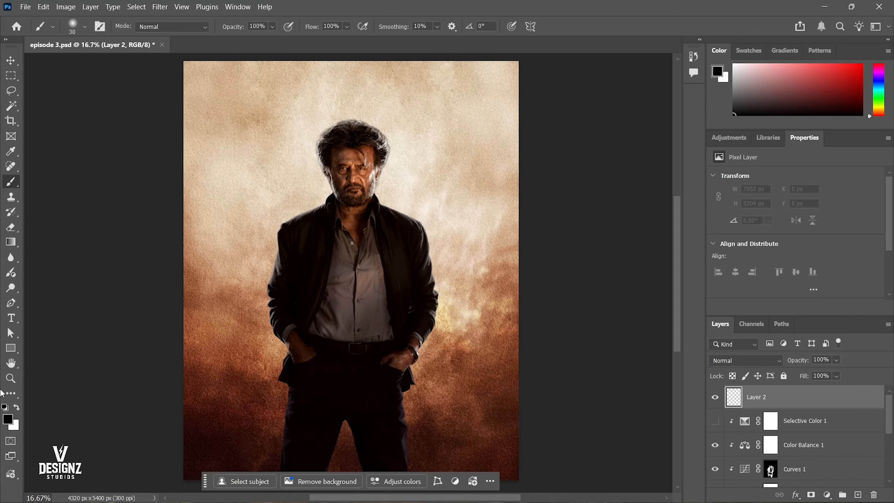
pyautogui.press('x')
pyautogui.press(']')
pyautogui.press(']')
pyautogui.press(']')
pyautogui.press(']')
pyautogui.press(']')
pyautogui.press(']')
pyautogui.press(']')
pyautogui.press(']')
pyautogui.press(']')
pyautogui.press(']')
pyautogui.press(']')
pyautogui.press(']')
pyautogui.press(']')
pyautogui.press(']')
pyautogui.press(']')
pyautogui.press(']')
pyautogui.scroll(3, 357, 145)
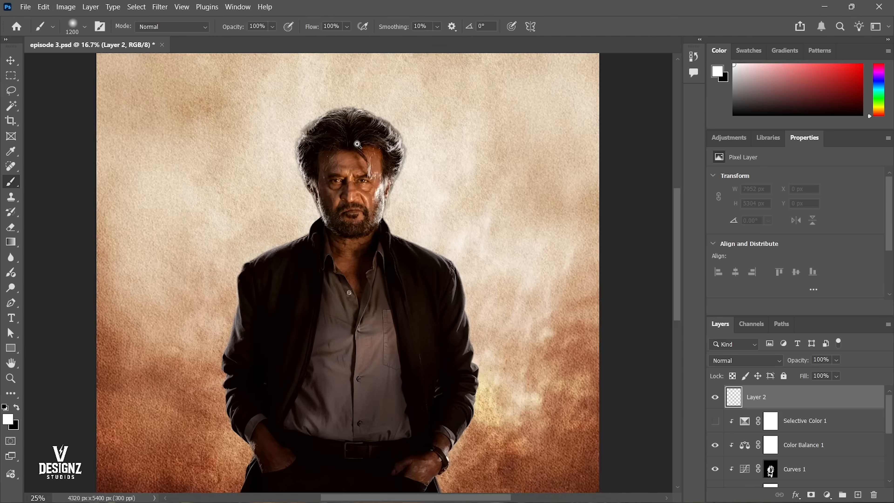
pyautogui.press('[')
pyautogui.press('[')
pyautogui.press('[')
pyautogui.press('[')
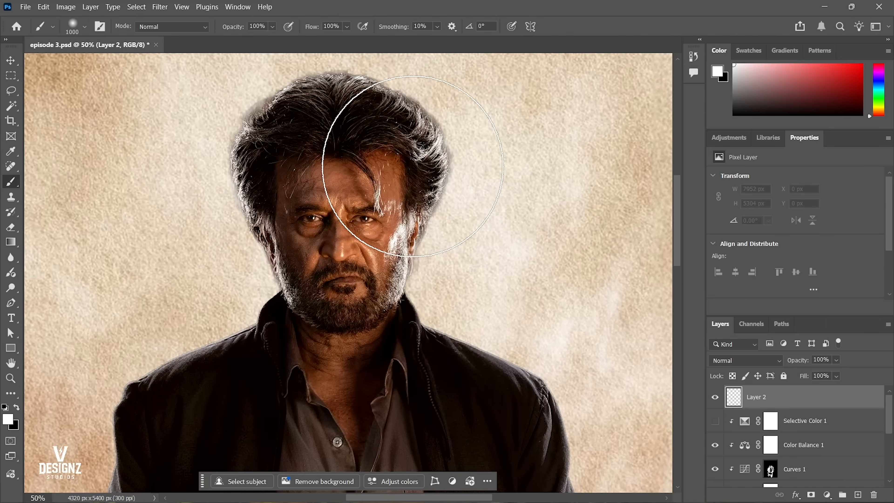
pyautogui.press('[')
pyautogui.press('[')
pyautogui.press('[')
pyautogui.press('[')
pyautogui.press('[')
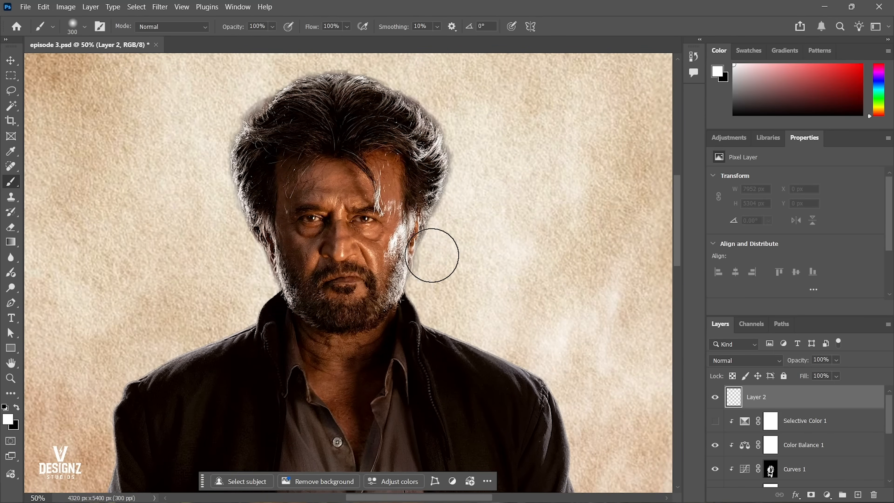
pyautogui.moveTo(303, 179)
pyautogui.mouseDown()
pyautogui.moveTo(366, 179)
pyautogui.moveTo(325, 205)
pyautogui.mouseUp()
pyautogui.moveTo(321, 238)
pyautogui.mouseDown()
pyautogui.moveTo(371, 246)
pyautogui.moveTo(313, 242)
pyautogui.moveTo(290, 190)
pyautogui.moveTo(365, 193)
pyautogui.mouseUp()
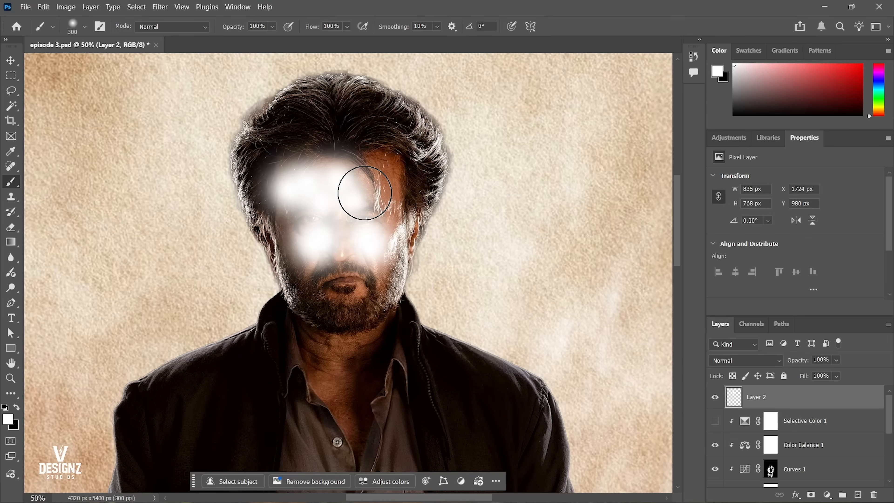
# Move the painted highlight layer below Selective Color 1 and clip both layers to the figure.
pyautogui.press('v')
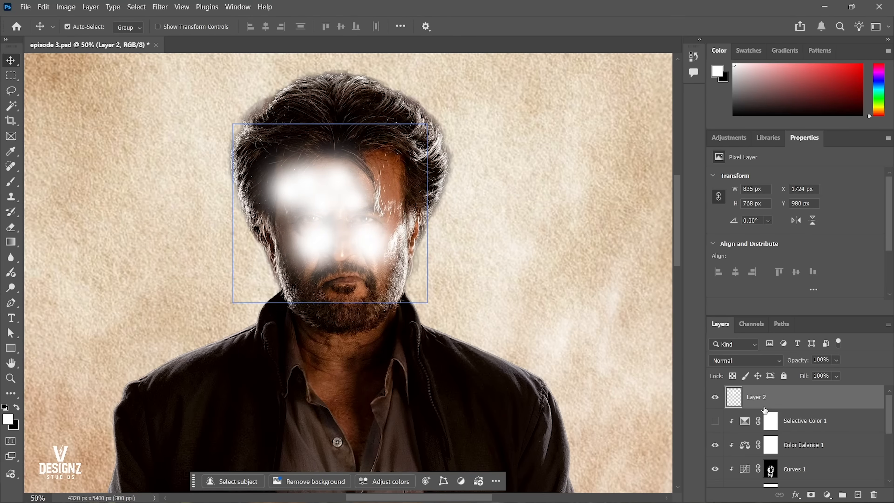
pyautogui.hotkey('ctrl', '[')
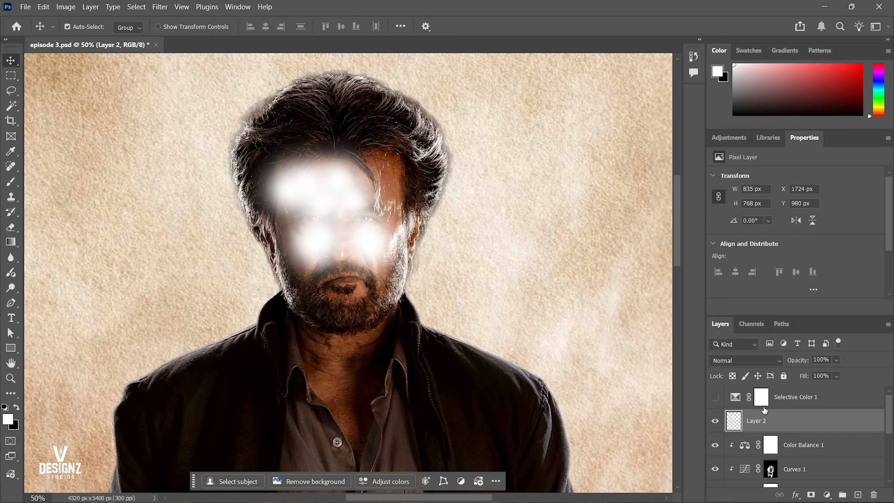
pyautogui.click(810, 405)
pyautogui.click(806, 420)
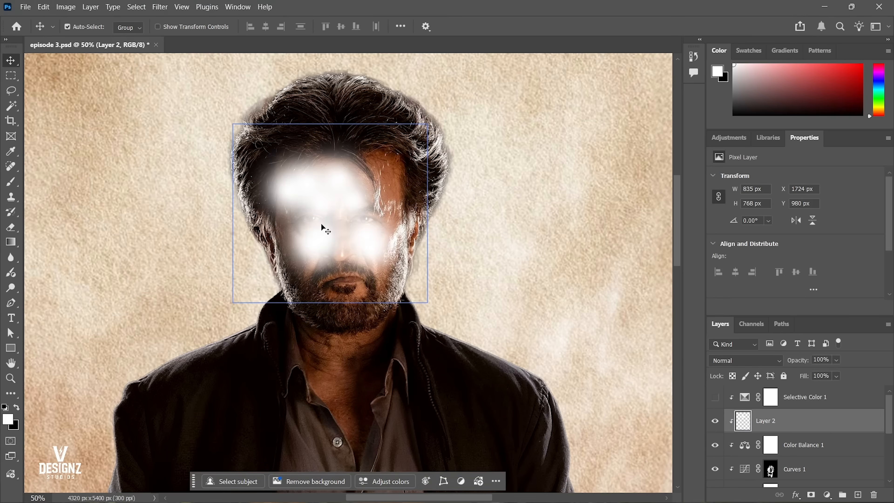
# Try the Screen blend mode on the highlight layer, and switch it to Soft Light.
pyautogui.click(736, 360)
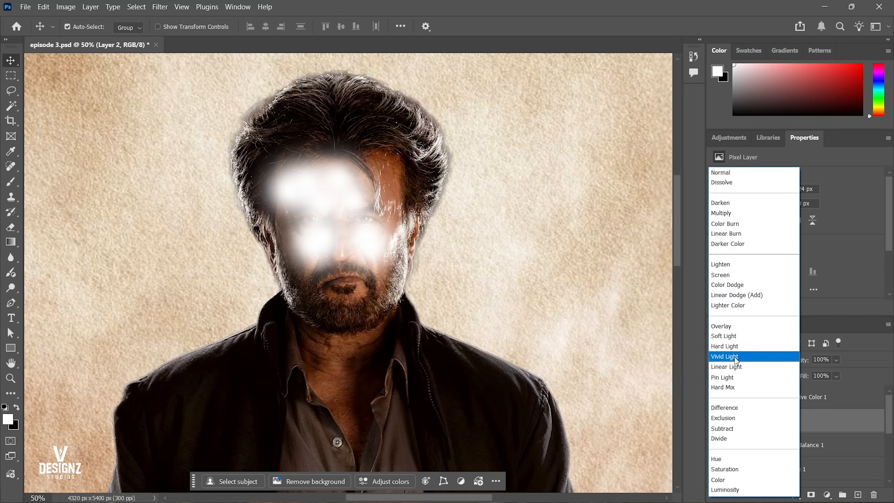
pyautogui.click(735, 360)
pyautogui.click(735, 360)
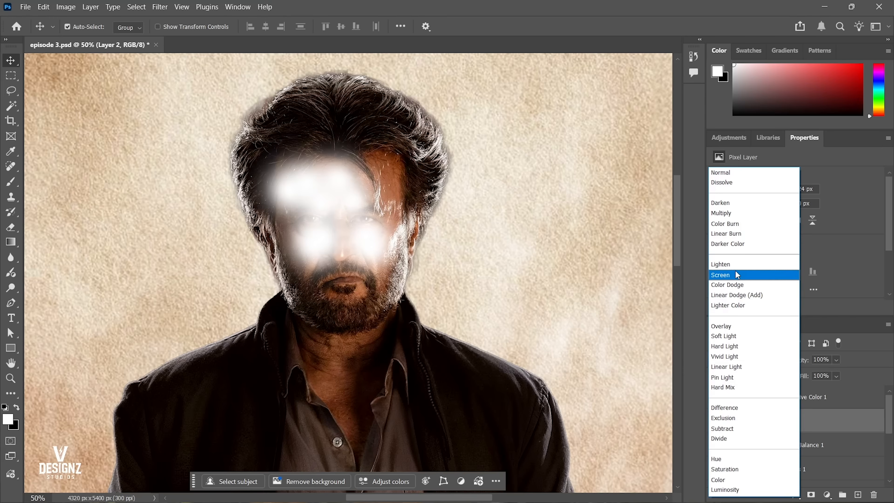
pyautogui.click(737, 275)
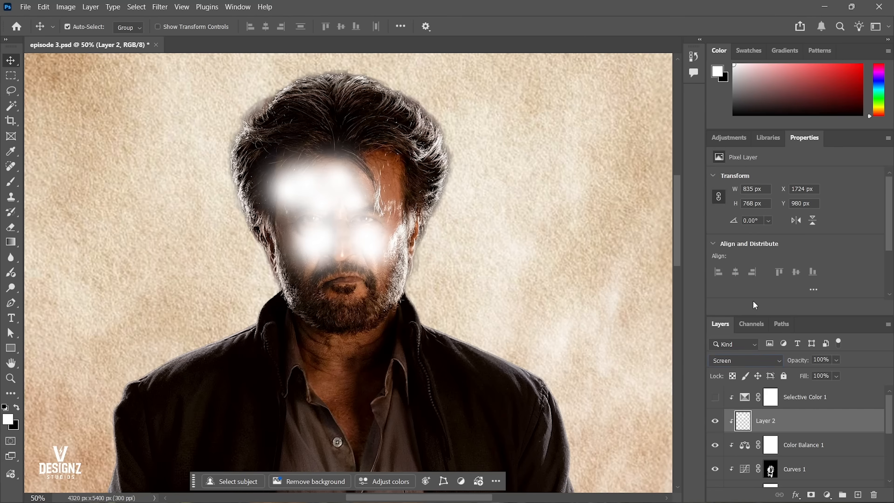
pyautogui.click(747, 363)
pyautogui.click(747, 336)
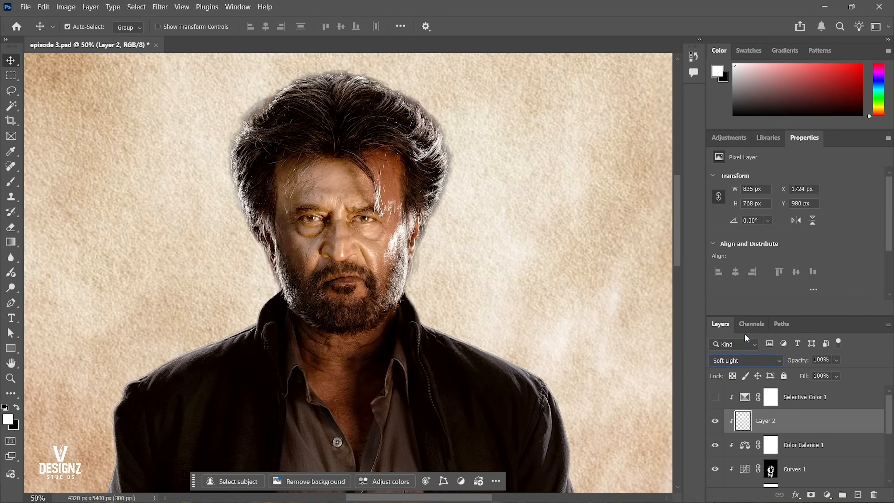
# Check the highlights on the face up close and lower the highlight layer's opacity to 43%.
pyautogui.rightClick(429, 235)
pyautogui.click(446, 242)
pyautogui.moveTo(345, 138); pyautogui.dragTo(415, 140)
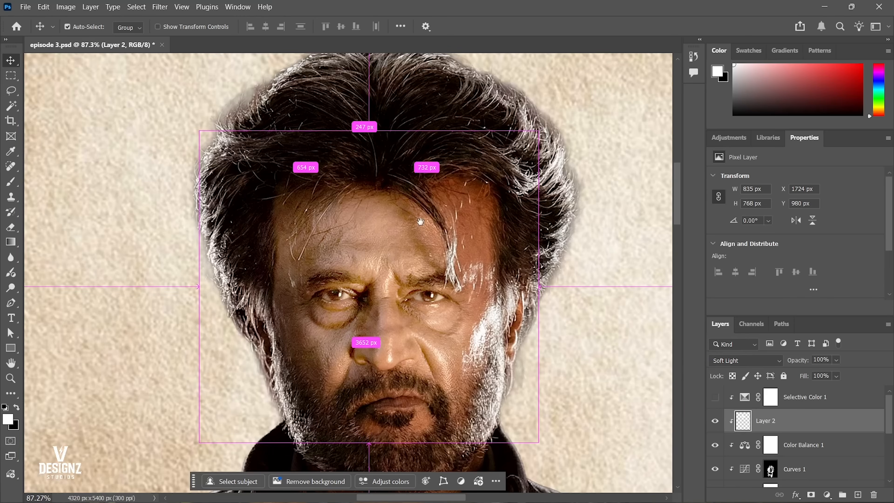
pyautogui.click(716, 422)
pyautogui.click(717, 421)
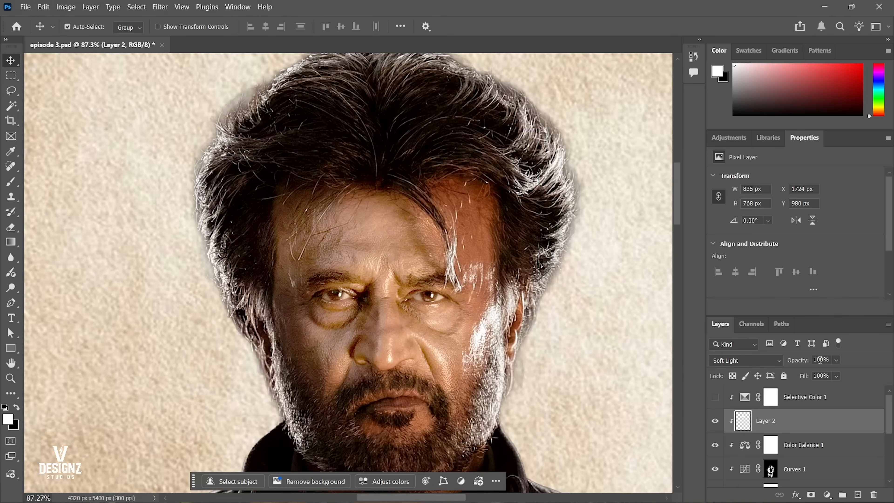
pyautogui.click(836, 360)
pyautogui.moveTo(837, 373)
pyautogui.mouseDown()
pyautogui.moveTo(807, 375)
pyautogui.moveTo(822, 376)
pyautogui.mouseUp()
pyautogui.hotkey('ctrl', '0')
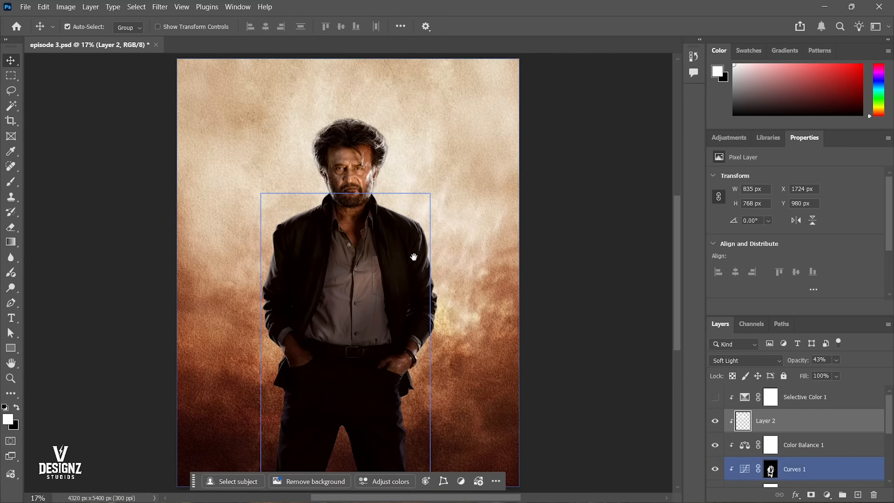
# Toggle the highlight layer's visibility to compare the face with and without the painted highlights.
pyautogui.scroll(5, 399, 155)
pyautogui.moveTo(402, 169); pyautogui.dragTo(411, 190)
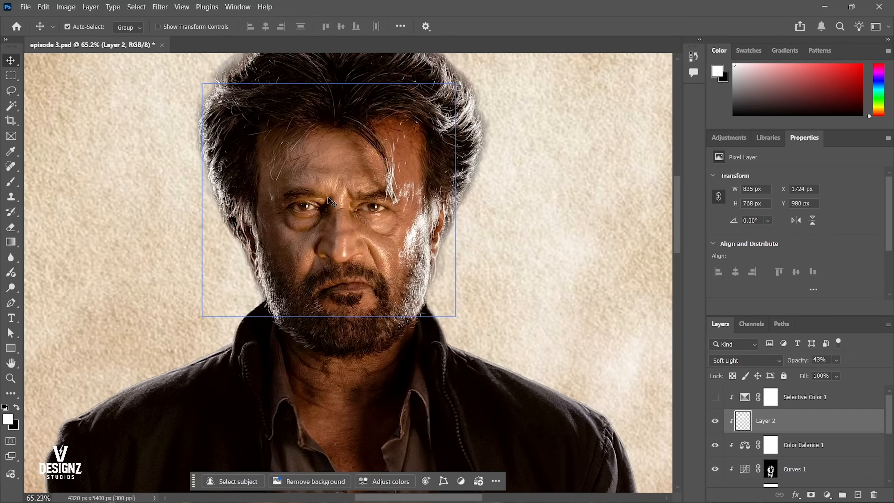
pyautogui.click(716, 422)
pyautogui.click(718, 424)
pyautogui.click(717, 423)
pyautogui.click(717, 423)
pyautogui.click(716, 422)
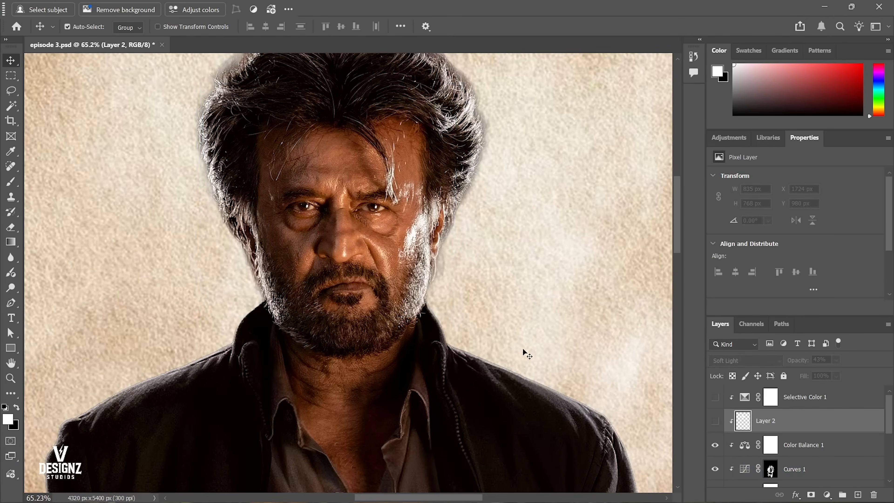
pyautogui.click(714, 422)
# Try the highlight layer below Curves 1 and return it to its place above Color Balance 1.
pyautogui.hotkey('ctrl', '[')
pyautogui.hotkey('ctrl', '[')
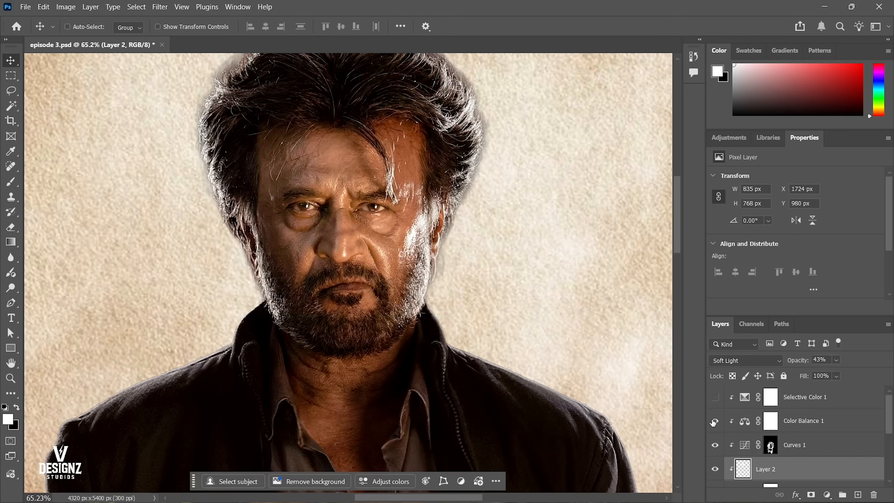
pyautogui.hotkey('ctrl', ']')
pyautogui.hotkey('ctrl', ']')
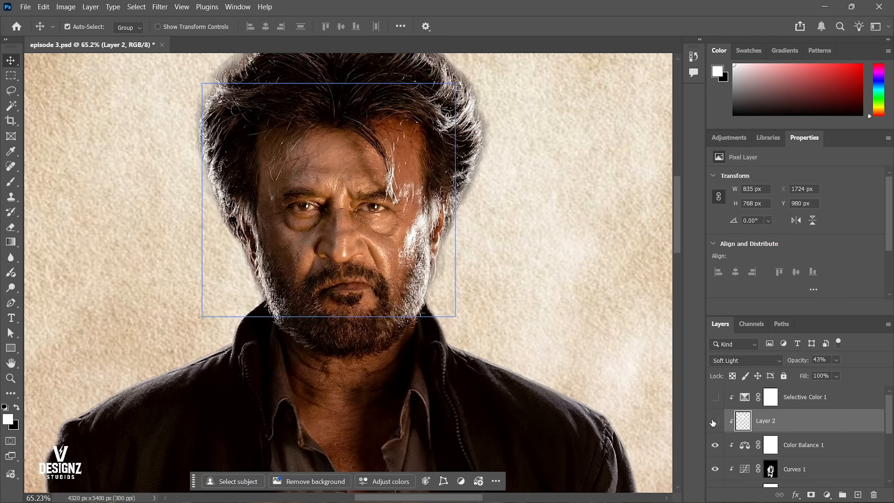
pyautogui.click(714, 423)
# Delete the painted highlight layer and save the document.
pyautogui.rightClick(476, 286)
pyautogui.click(493, 292)
pyautogui.scroll(-1, 423, 267)
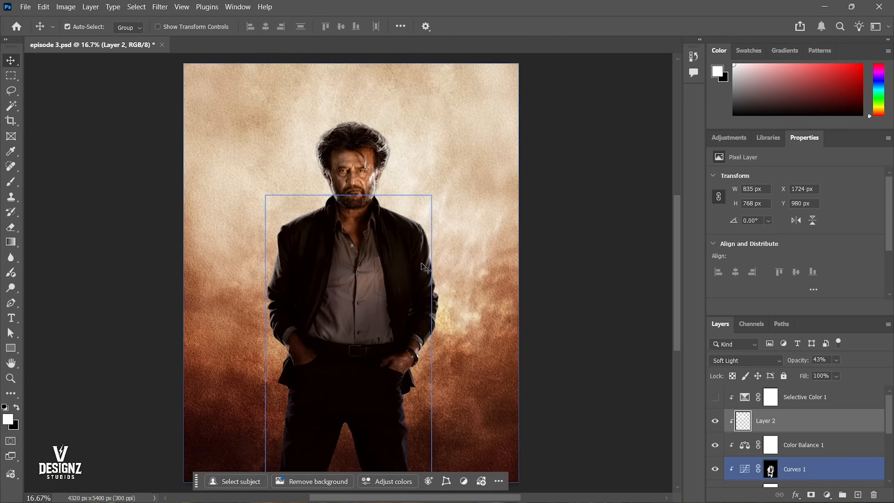
pyautogui.click(737, 455)
pyautogui.press('Delete')
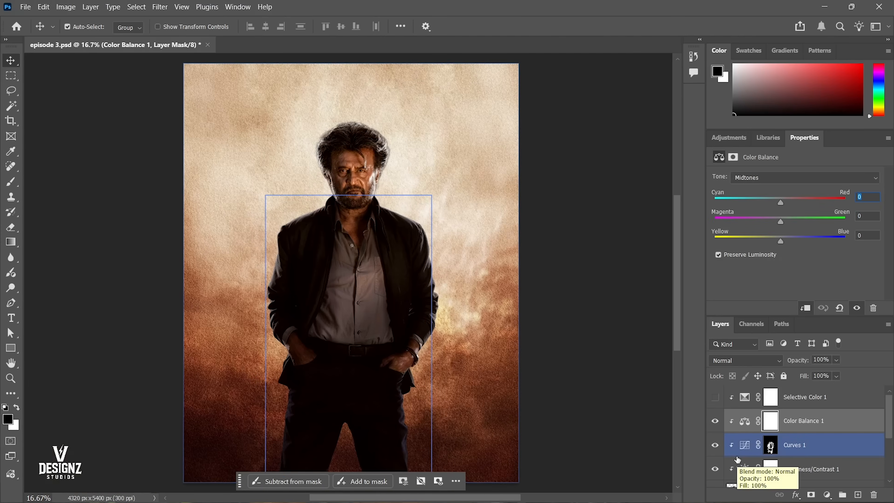
pyautogui.hotkey('ctrl', 's')
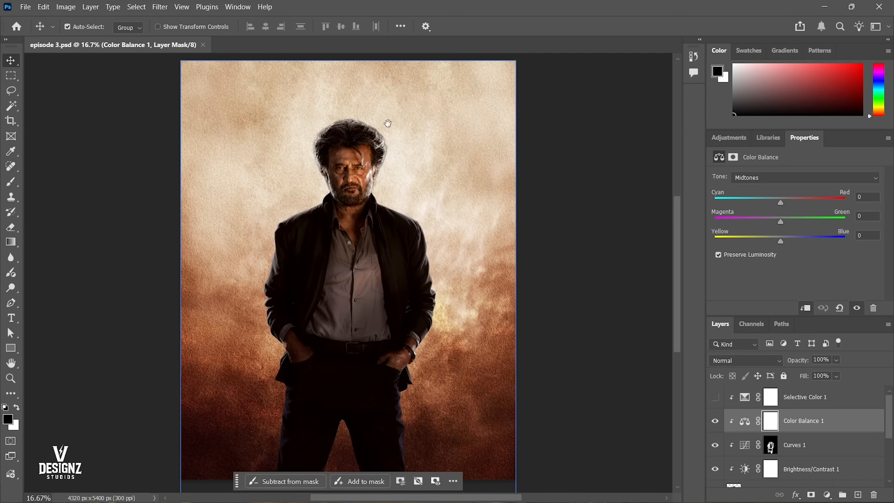
pyautogui.rightClick(391, 175)
pyautogui.keyDown('alt'); pyautogui.click(394, 178); pyautogui.keyUp('alt')
pyautogui.keyDown('ctrl'); pyautogui.click(396, 206); pyautogui.keyUp('ctrl')
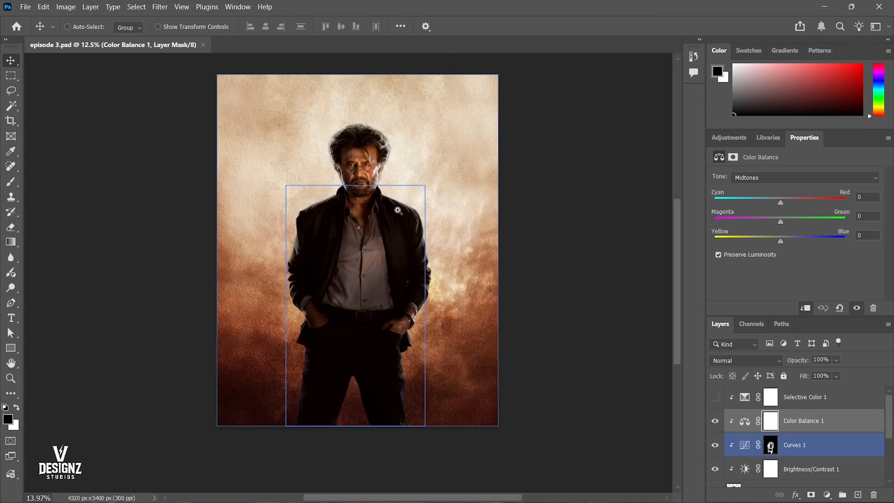
# Group the figure's smart object together with its clipped adjustment layers, from Selective Color 1 down to Brightness/Contrast 1.
pyautogui.keyDown('ctrl'); pyautogui.click(344, 167); pyautogui.keyUp('ctrl')
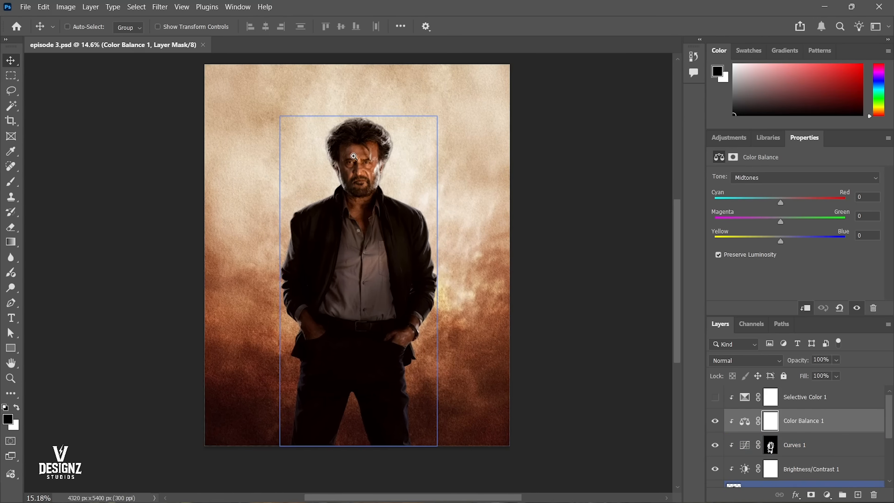
pyautogui.rightClick(422, 204)
pyautogui.click(424, 205)
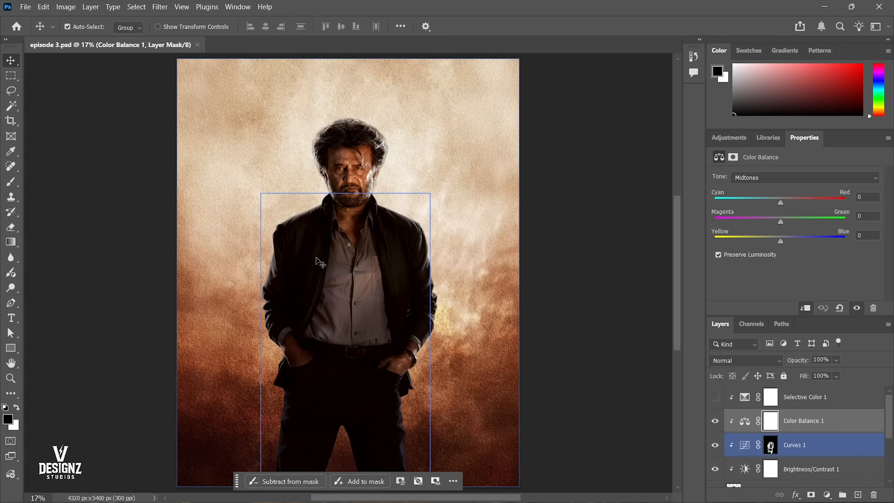
pyautogui.click(811, 420)
pyautogui.click(812, 400)
pyautogui.scroll(-3, 799, 428)
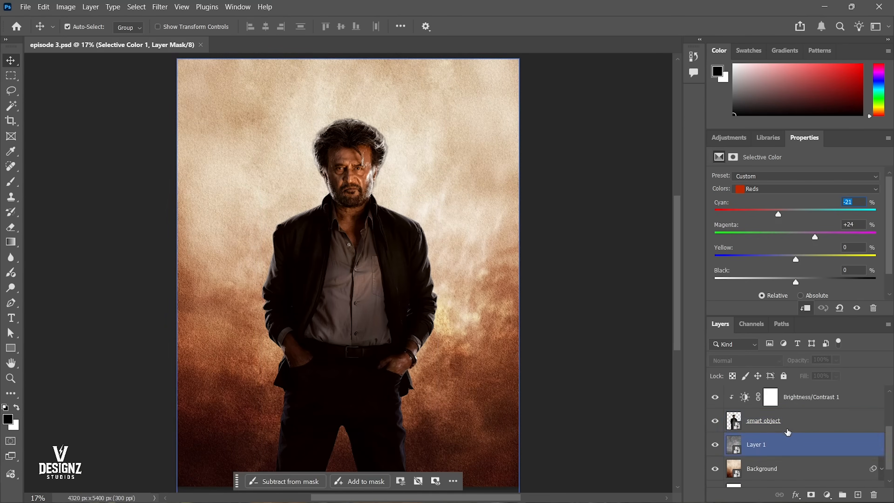
pyautogui.keyDown('shift'); pyautogui.click(788, 428); pyautogui.keyUp('shift')
pyautogui.hotkey('ctrl', 'g')
# Toggle the figure group's visibility to compare the poster with and without him.
pyautogui.click(715, 392)
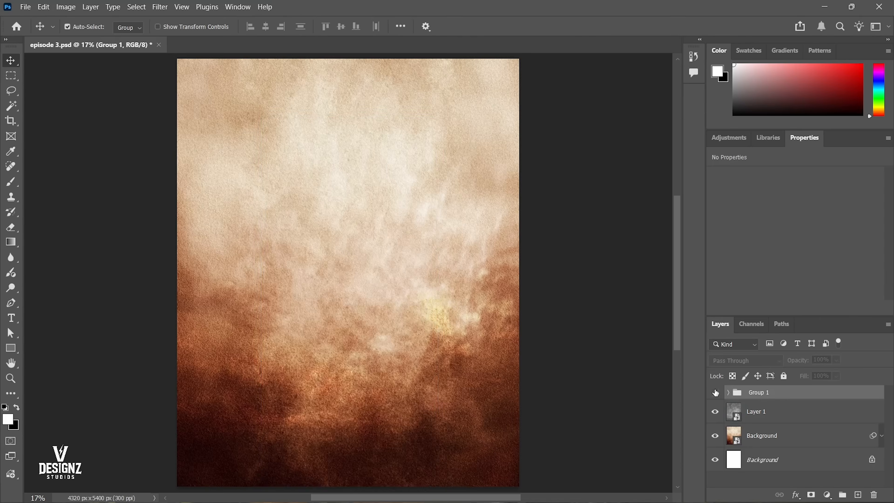
pyautogui.click(715, 392)
pyautogui.click(715, 392)
pyautogui.click(715, 392)
pyautogui.click(715, 392)
pyautogui.click(715, 392)
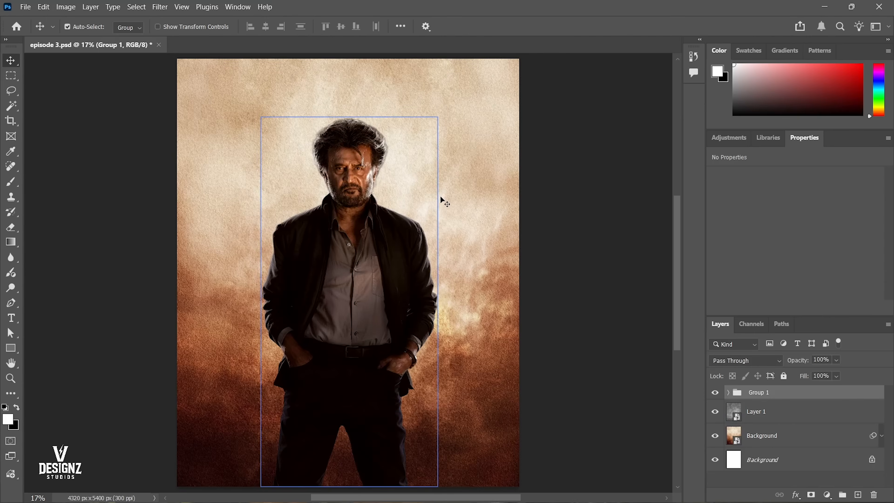
# Try moving the figure group higher on the poster and undo the trial moves.
pyautogui.moveTo(359, 193); pyautogui.dragTo(369, 124)
pyautogui.hotkey('ctrl', 'z')
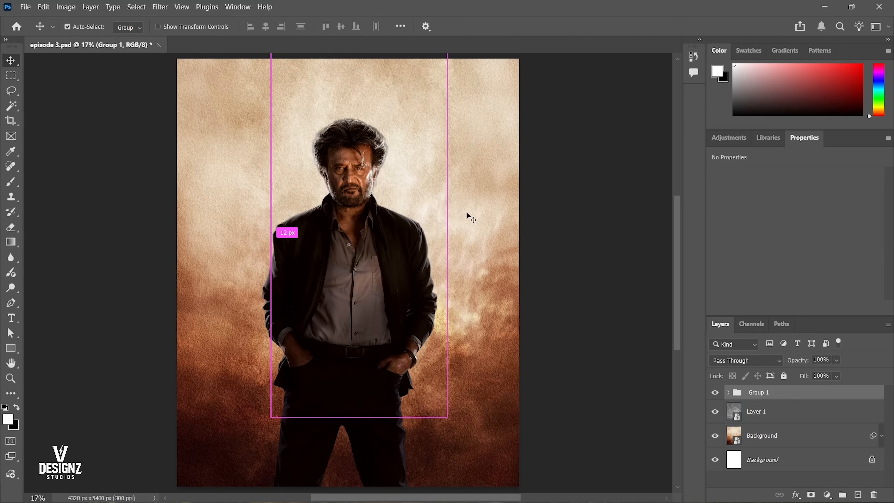
pyautogui.moveTo(453, 245); pyautogui.dragTo(457, 230)
pyautogui.hotkey('ctrl', 'z')
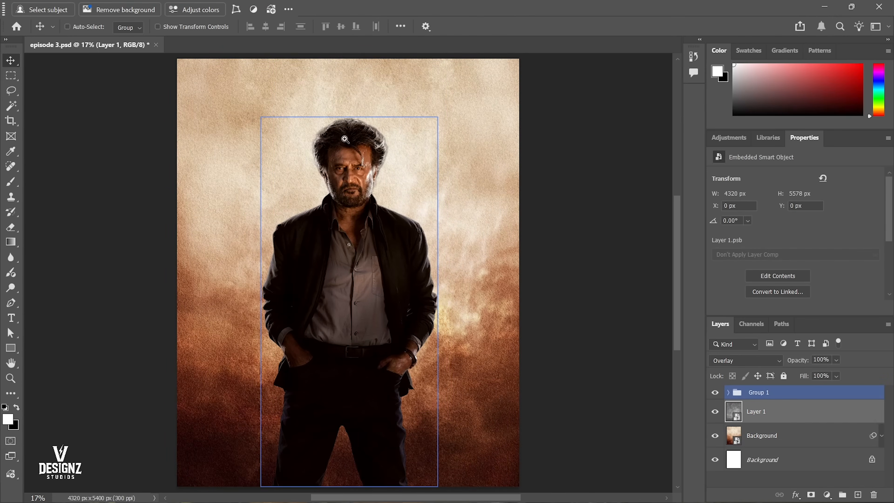
# Save the poster document with the figure's layers grouped.
pyautogui.moveTo(345, 140); pyautogui.dragTo(368, 165)
pyautogui.rightClick(383, 191)
pyautogui.click(392, 197)
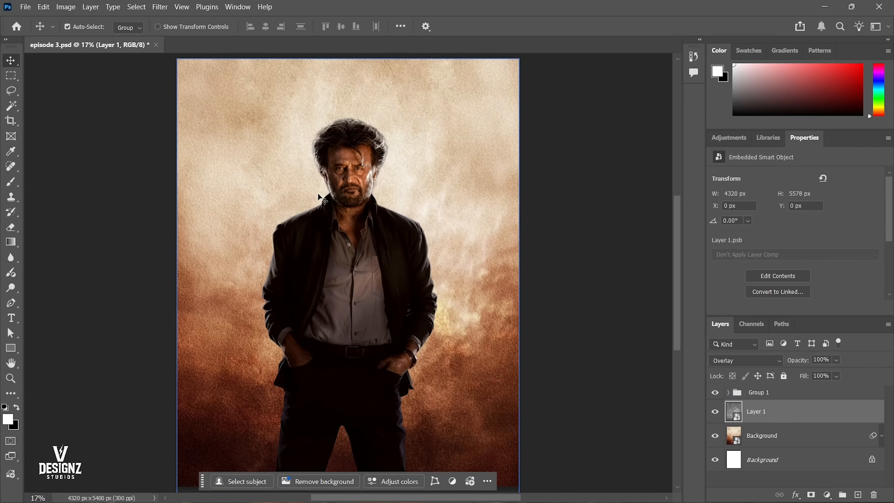
pyautogui.hotkey('ctrl', 's')
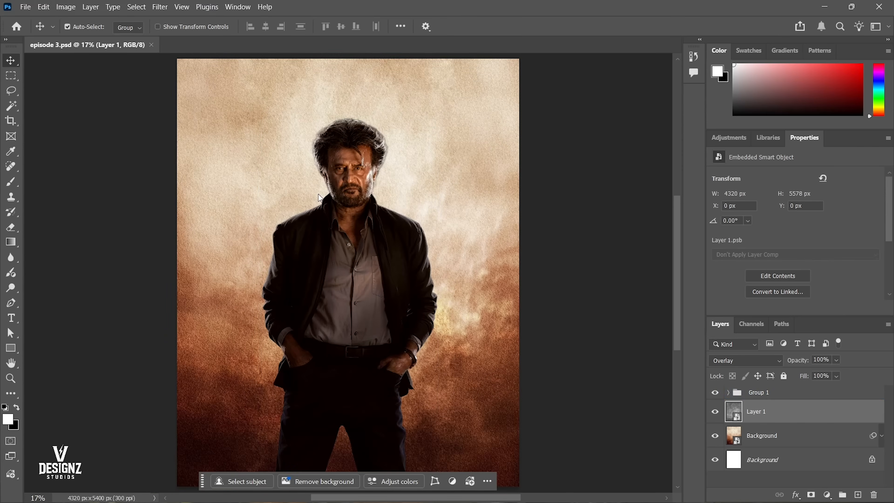
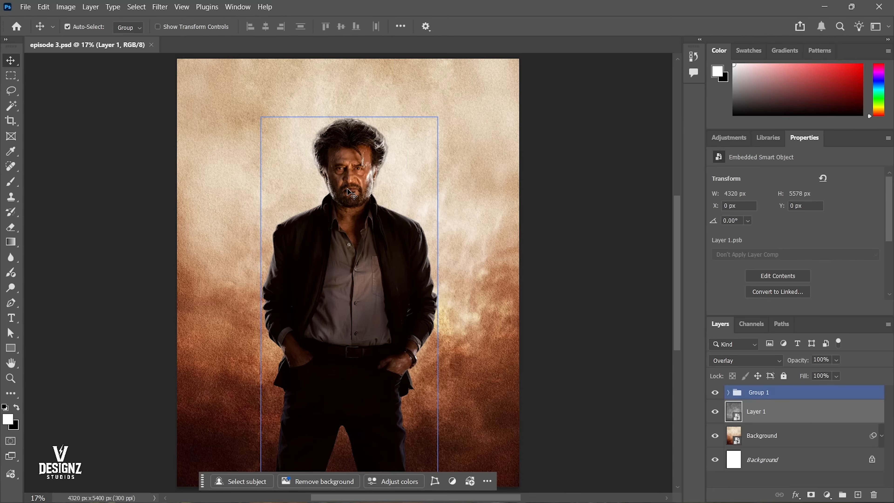
# Select the figure's layer group, Group 1.
pyautogui.click(780, 392)
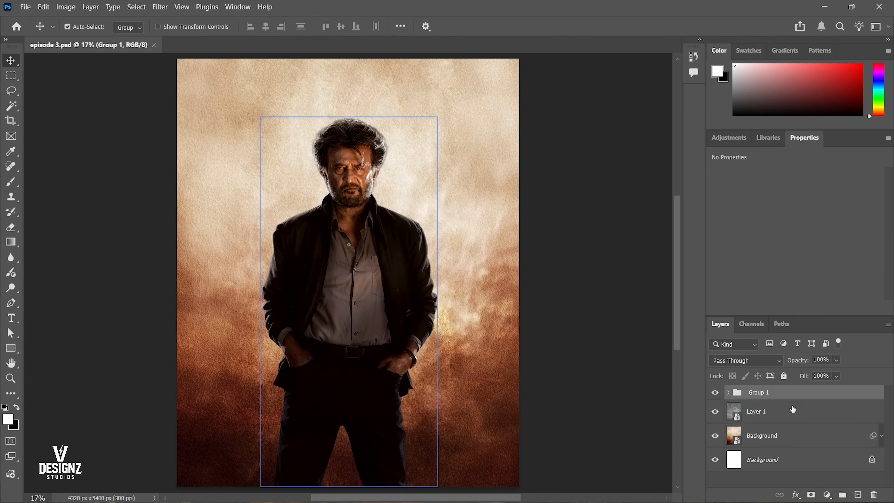
pyautogui.click(829, 493)
pyautogui.click(616, 413)
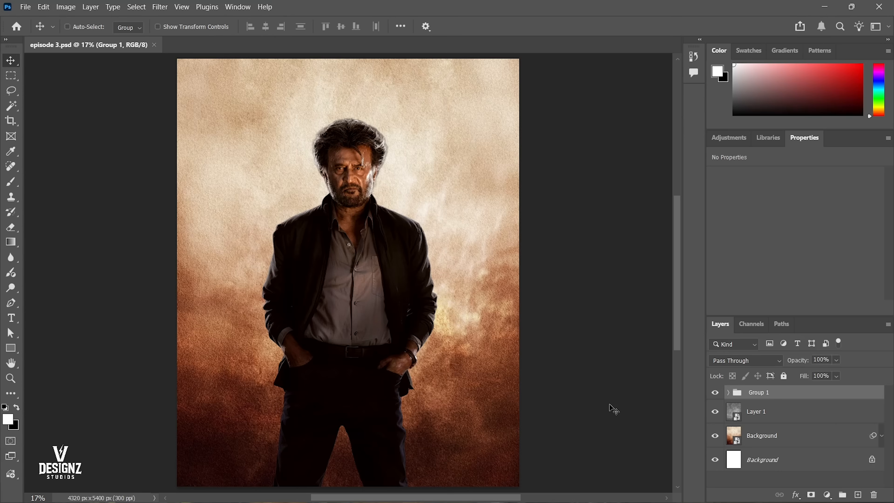
pyautogui.hotkey('ctrl', 'n')
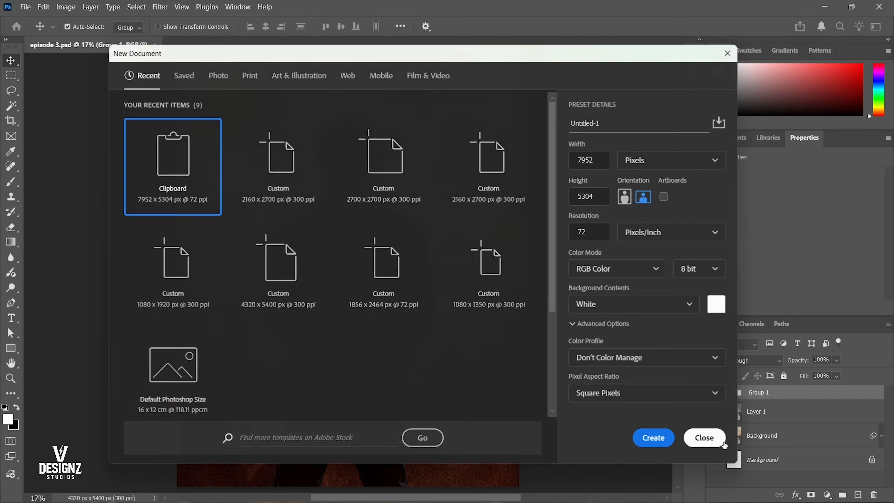
pyautogui.click(717, 436)
# Try creating a new layer above Group 1 with a Gray colour label, and undo it.
pyautogui.hotkey('ctrl', 'shift', 'n')
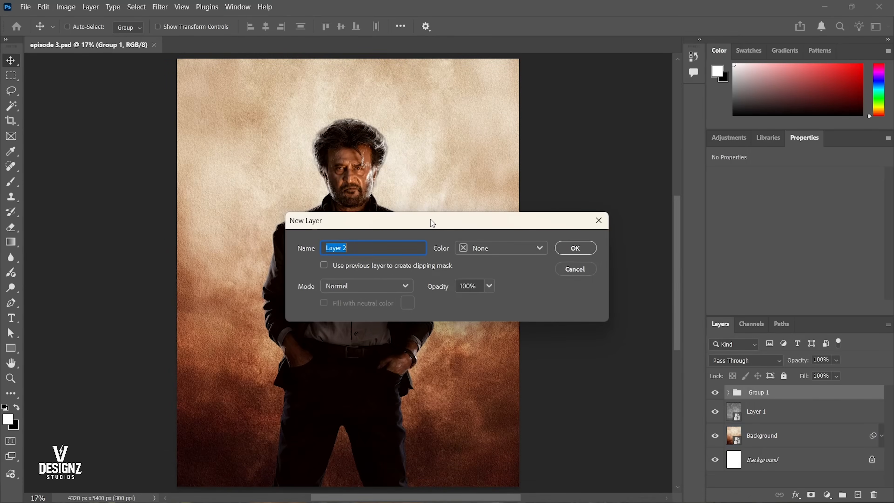
pyautogui.moveTo(432, 223); pyautogui.dragTo(551, 119)
pyautogui.click(500, 188)
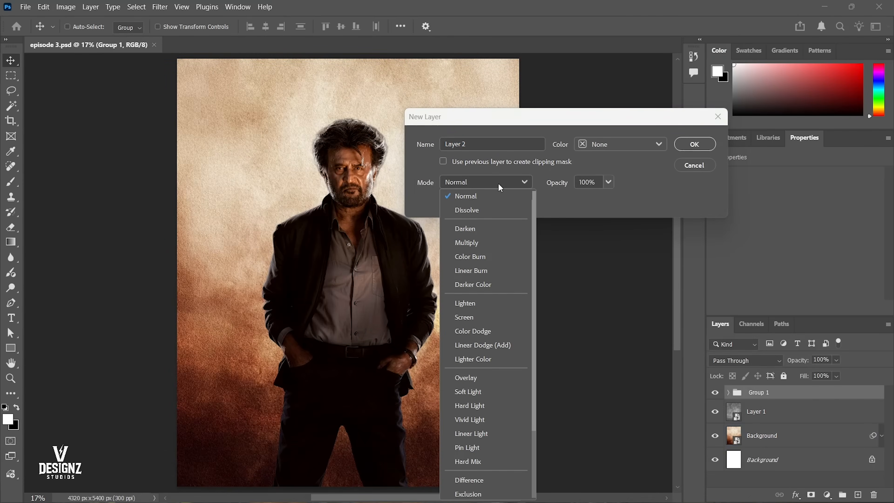
pyautogui.click(500, 188)
pyautogui.click(626, 144)
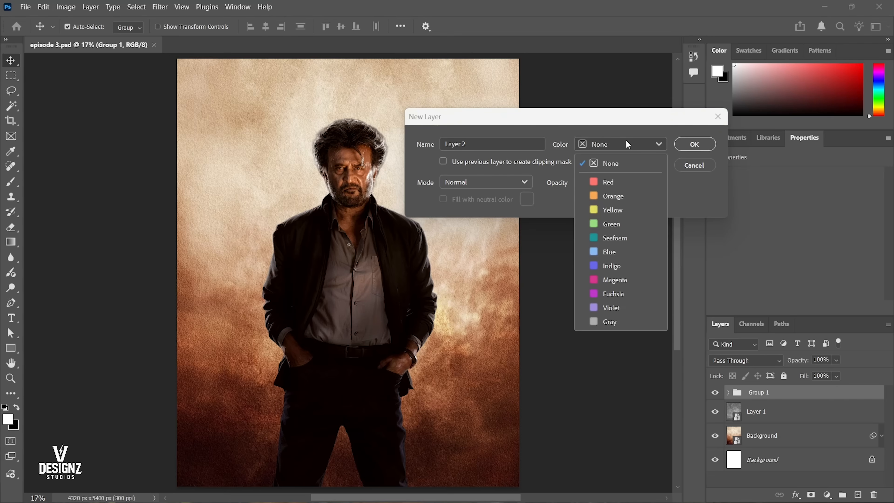
pyautogui.click(607, 318)
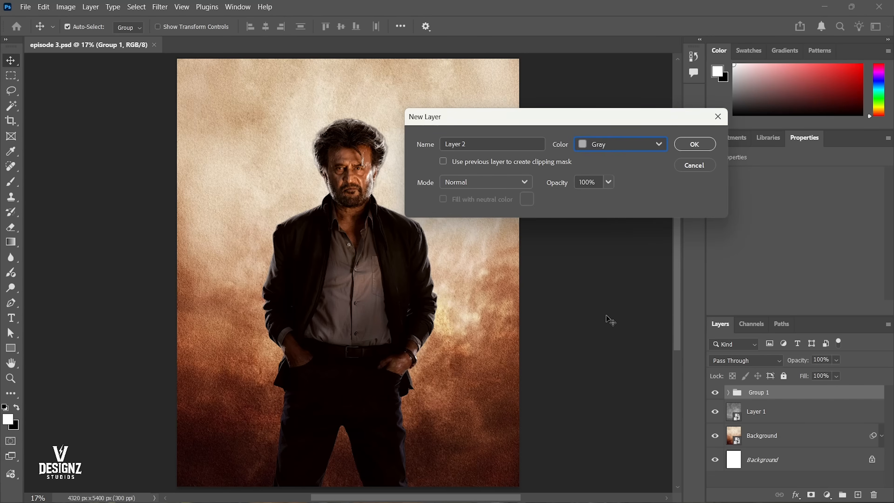
pyautogui.click(687, 147)
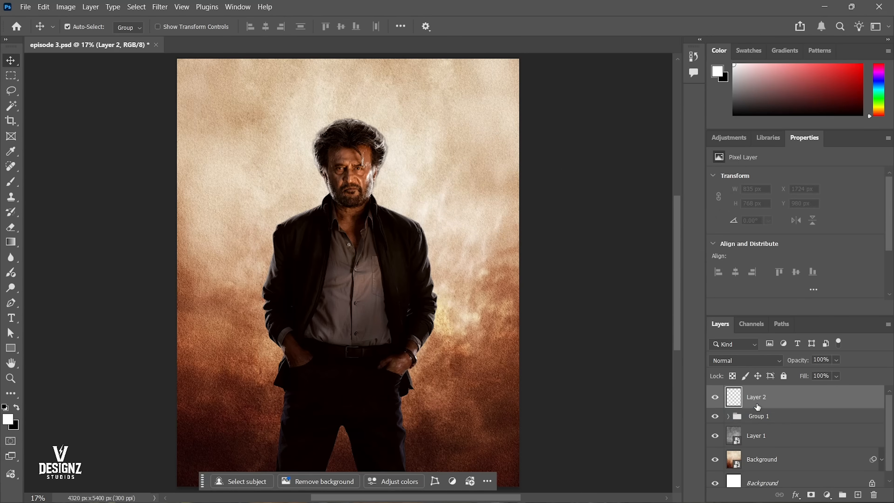
pyautogui.hotkey('ctrl', 'z')
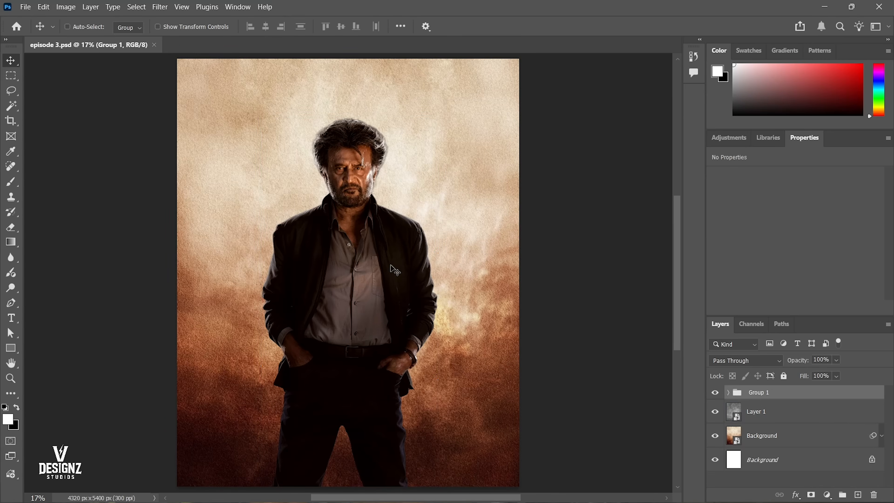
# Create a new default layer above Group 1 and fill it completely with white.
pyautogui.hotkey('ctrl', 'shift', 'n')
pyautogui.press('Return')
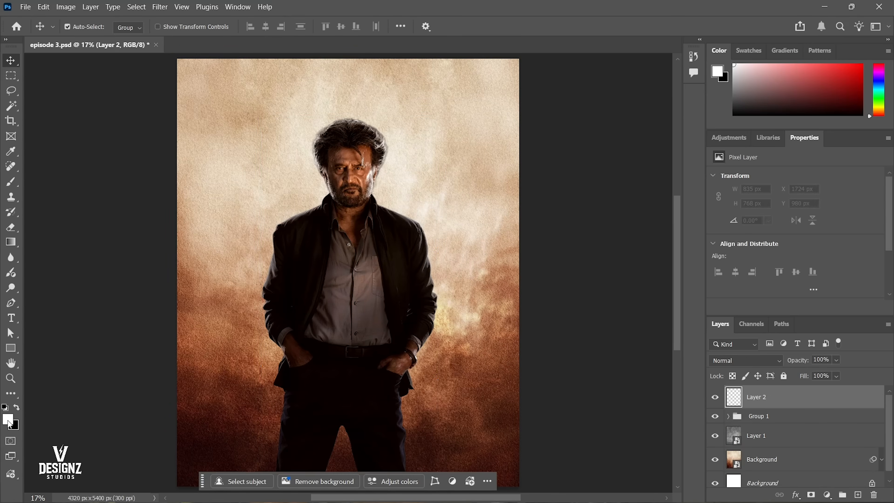
pyautogui.click(8, 409)
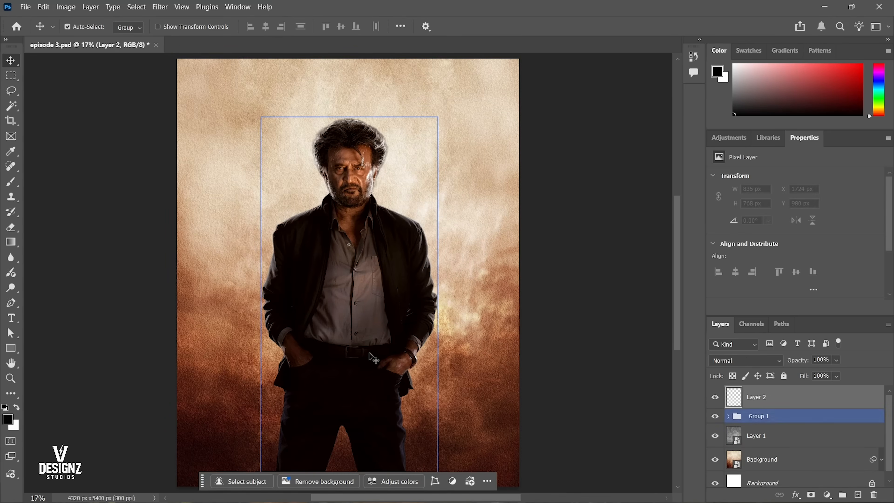
pyautogui.hotkey('ctrl', 'BackSpace')
# Turn the white fill layer mid-grey with a Hue/Saturation adjustment at Lightness -50.
pyautogui.hotkey('ctrl', 'u')
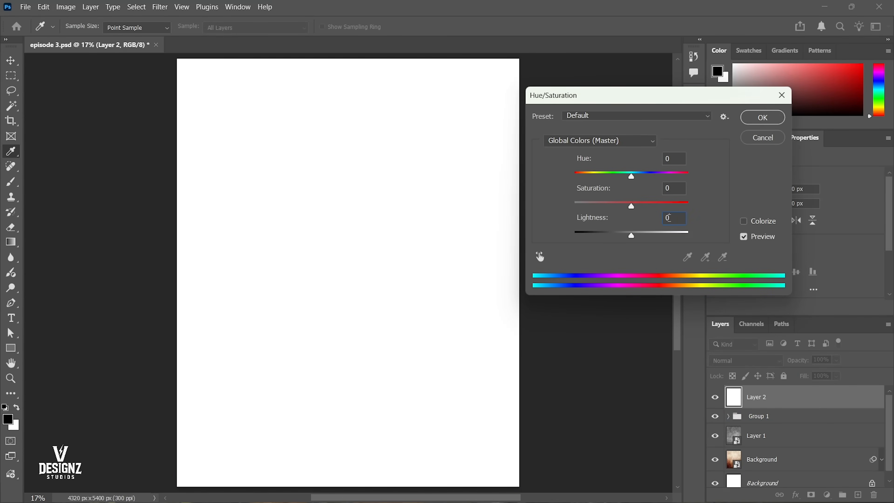
pyautogui.write('-50')
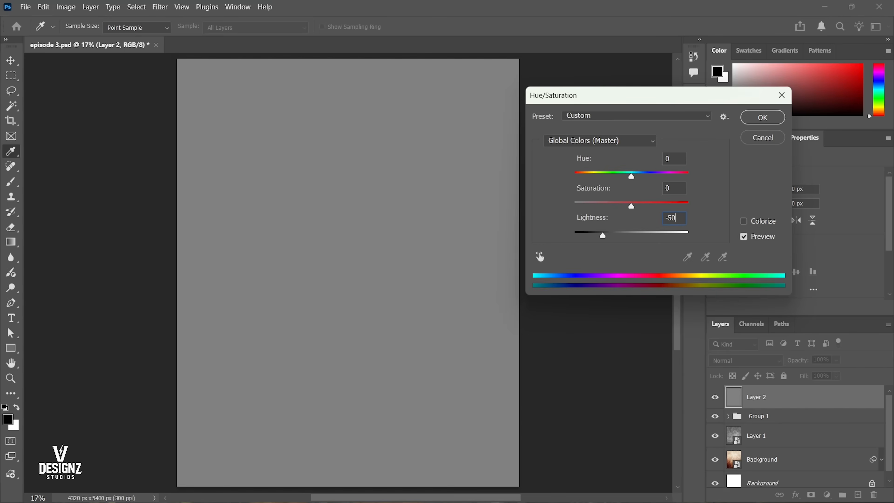
pyautogui.press('Return')
pyautogui.press('v')
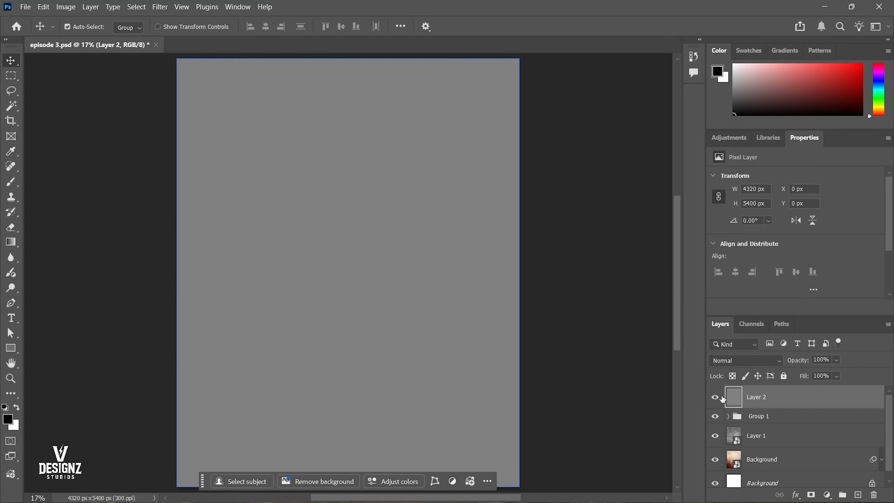
# Toggle the grey layer's visibility to compare the poster with and without it.
pyautogui.click(715, 397)
pyautogui.click(716, 399)
pyautogui.click(717, 398)
pyautogui.click(716, 398)
pyautogui.click(717, 398)
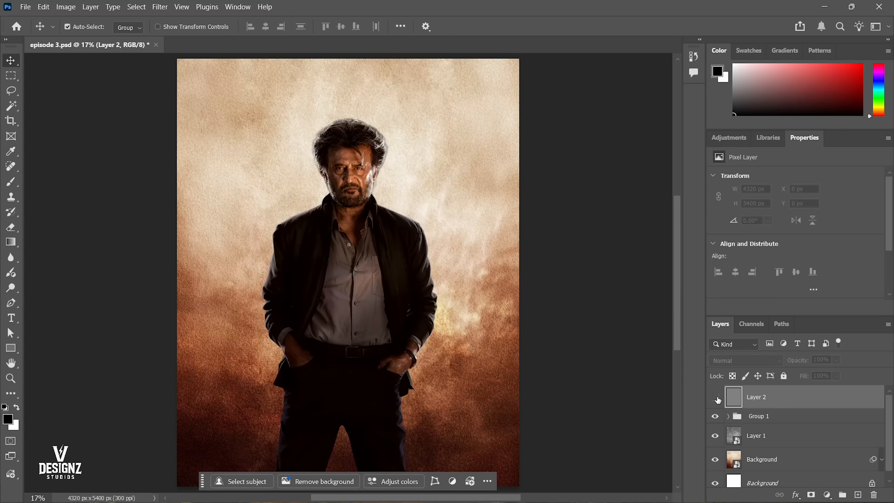
pyautogui.click(716, 399)
pyautogui.click(716, 399)
pyautogui.click(716, 399)
pyautogui.click(716, 398)
pyautogui.click(716, 399)
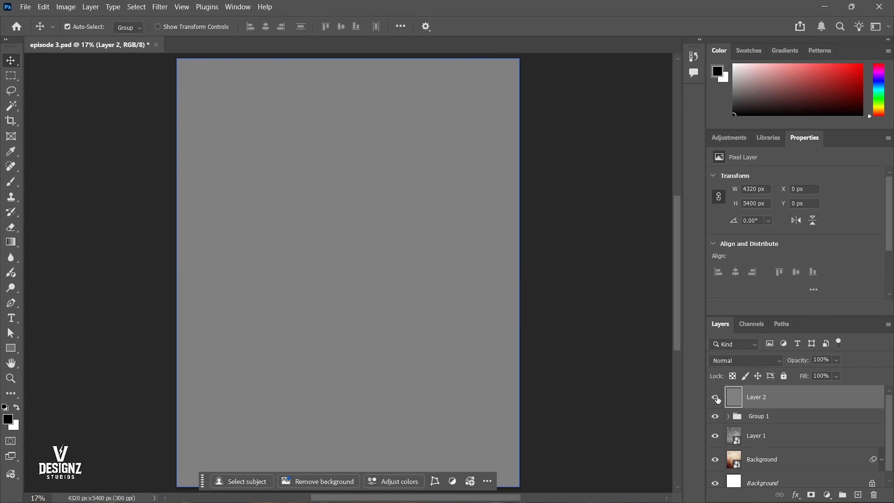
# Set the grey layer's blend mode to Overlay and clip it to Group 1.
pyautogui.click(722, 359)
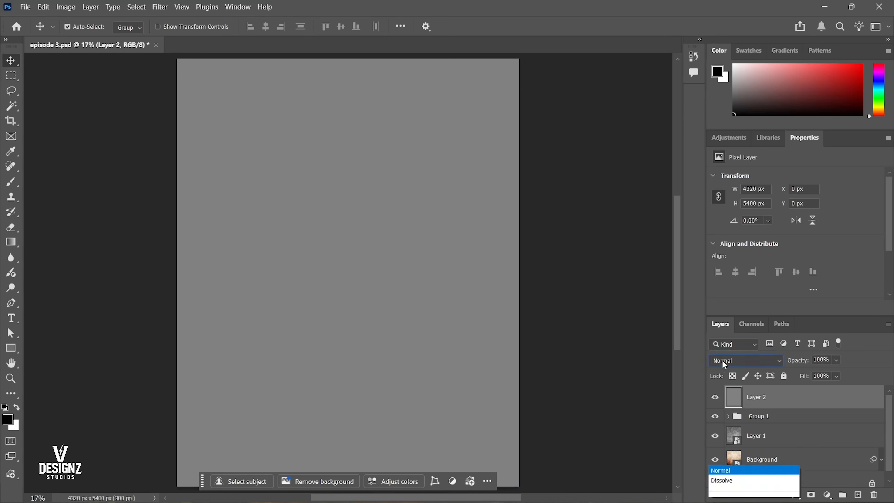
pyautogui.click(731, 325)
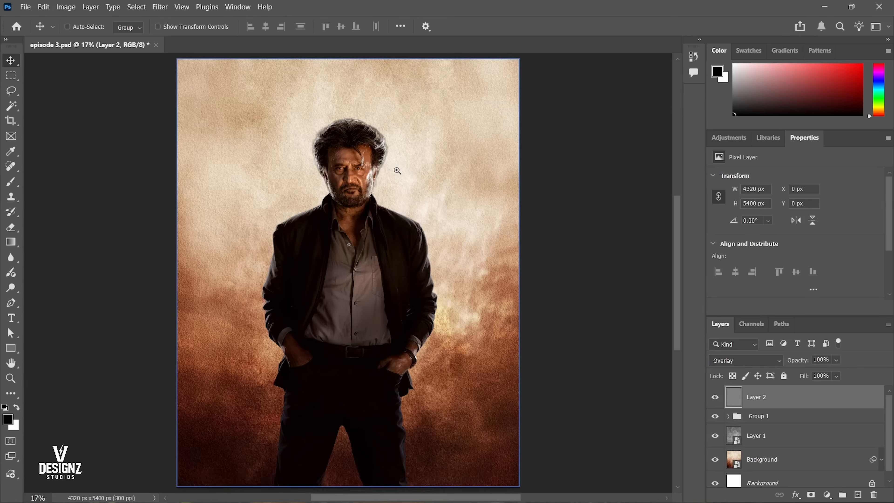
pyautogui.scroll(1, 674, 360)
pyautogui.hotkey('ctrl', 'alt', 'g')
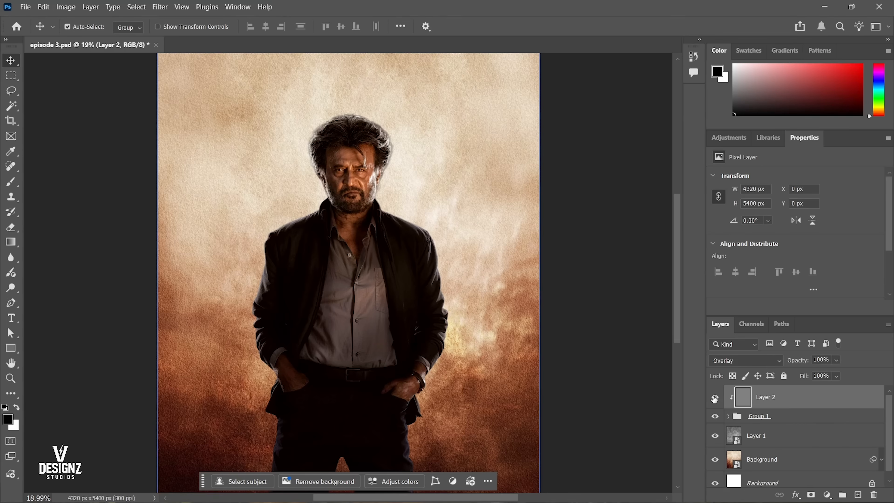
# Choose the Dodge tool and set its brush size to 100, undoing a trial stroke on the face.
pyautogui.moveTo(345, 157)
pyautogui.mouseDown()
pyautogui.moveTo(356, 195)
pyautogui.moveTo(436, 250)
pyautogui.moveTo(397, 252)
pyautogui.mouseUp()
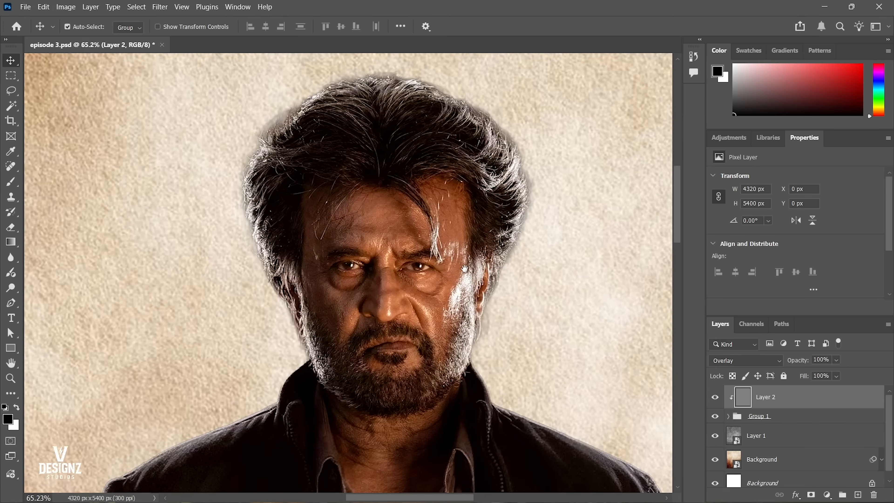
pyautogui.click(10, 258)
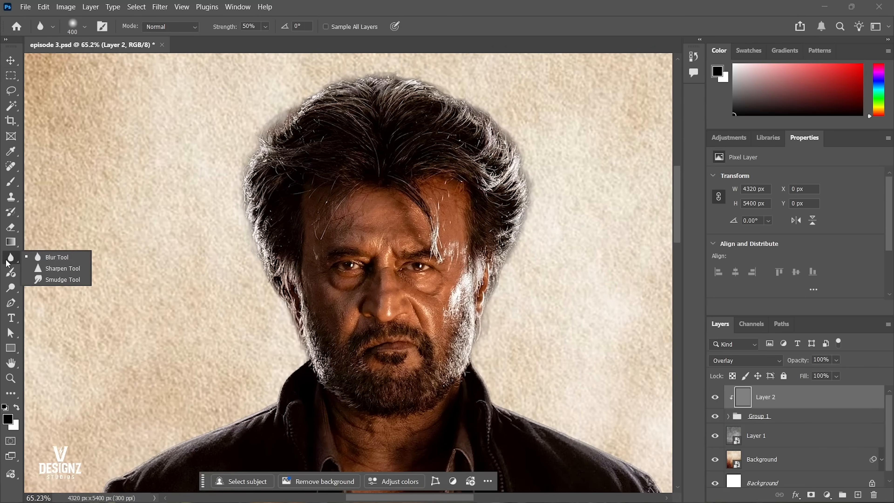
pyautogui.click(11, 258)
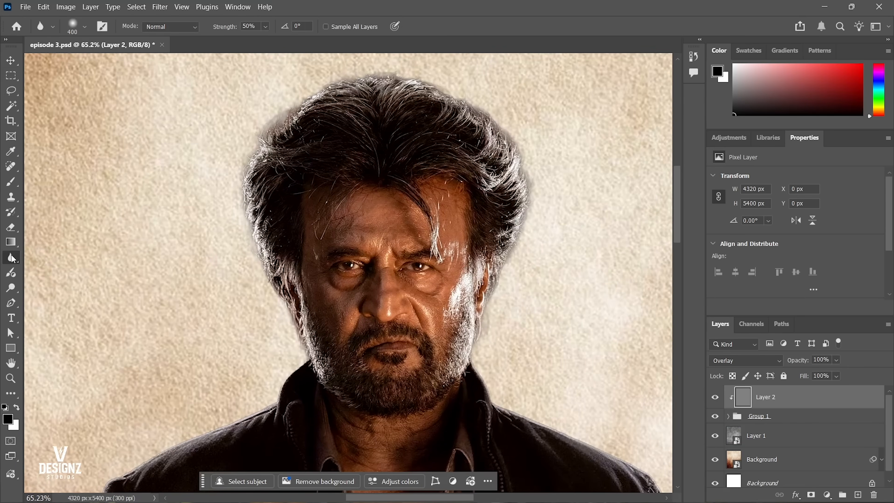
pyautogui.rightClick(12, 259)
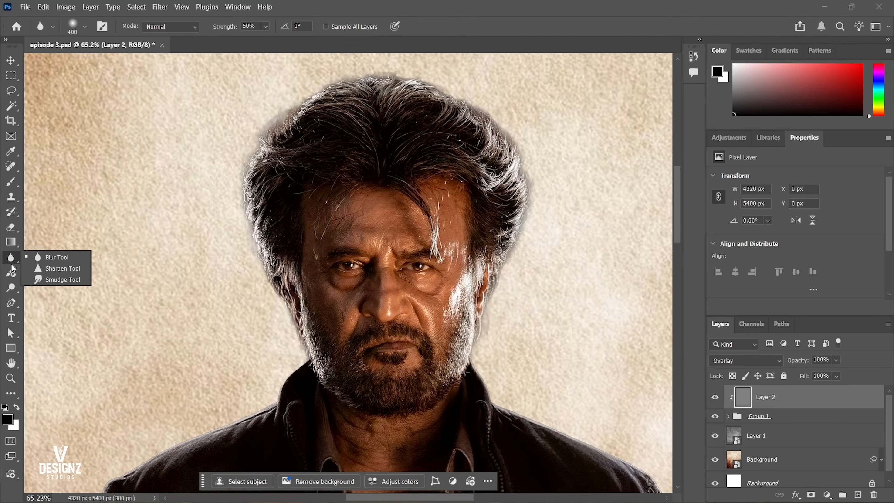
pyautogui.click(13, 285)
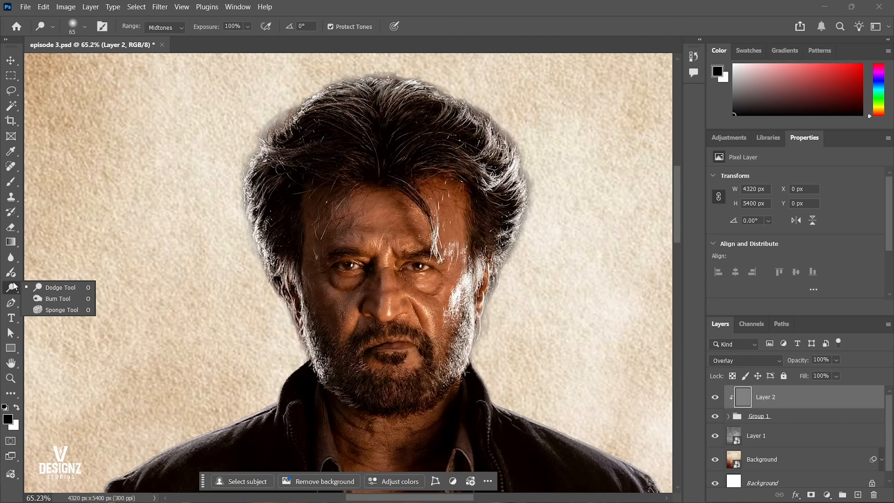
pyautogui.click(62, 289)
pyautogui.moveTo(394, 225); pyautogui.dragTo(463, 264)
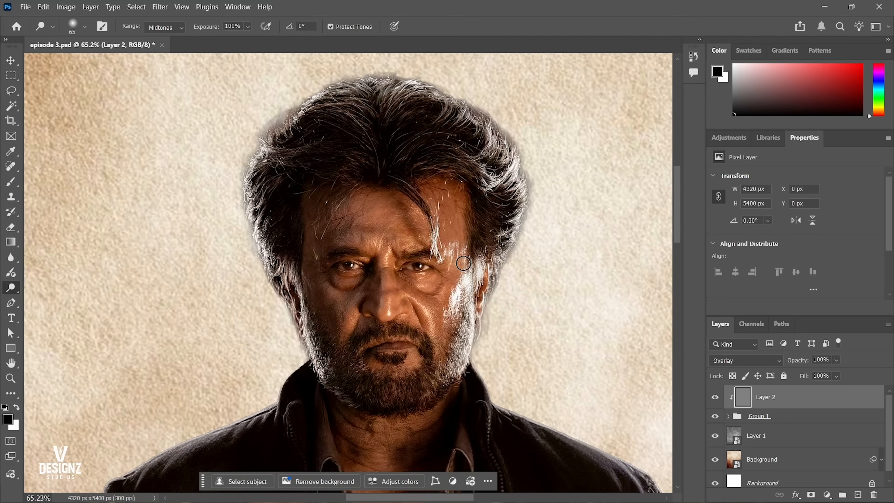
pyautogui.hotkey('ctrl', 'z')
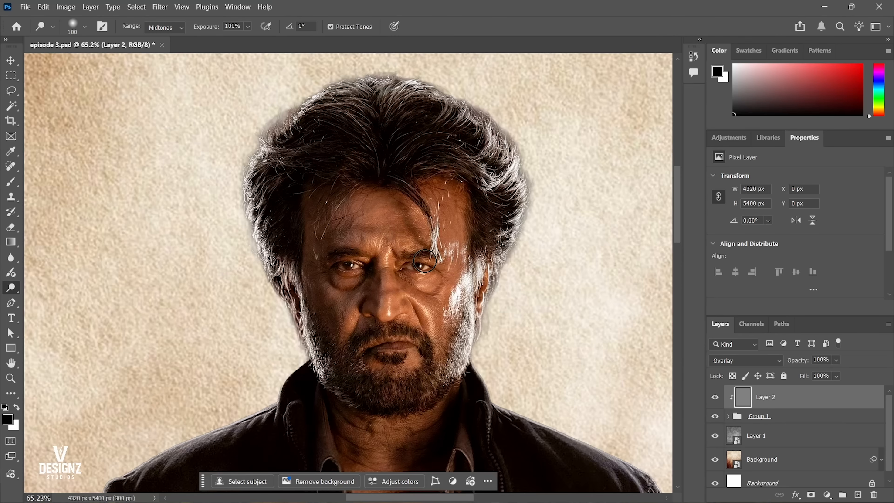
# Dodge the centre of the figure's forehead and the area above the eyebrows on the clipped grey layer.
pyautogui.moveTo(397, 325)
pyautogui.mouseDown()
pyautogui.moveTo(411, 313)
pyautogui.moveTo(399, 322)
pyautogui.mouseUp()
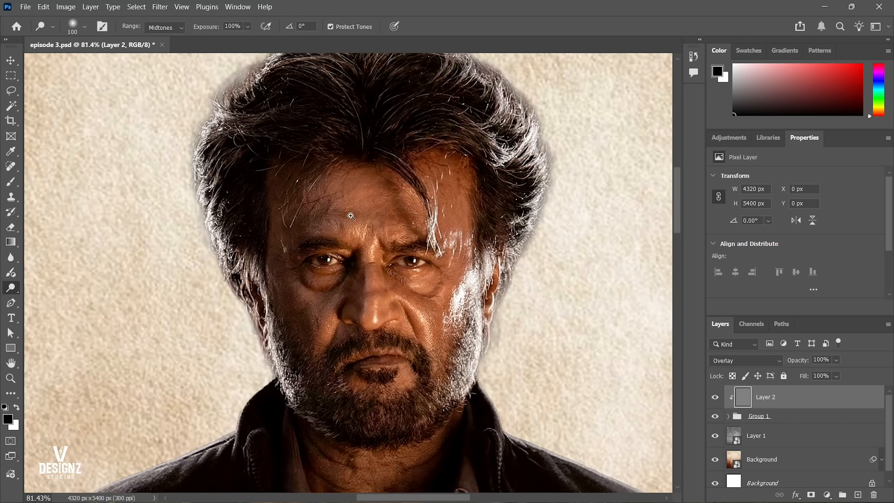
pyautogui.moveTo(351, 217); pyautogui.dragTo(363, 199)
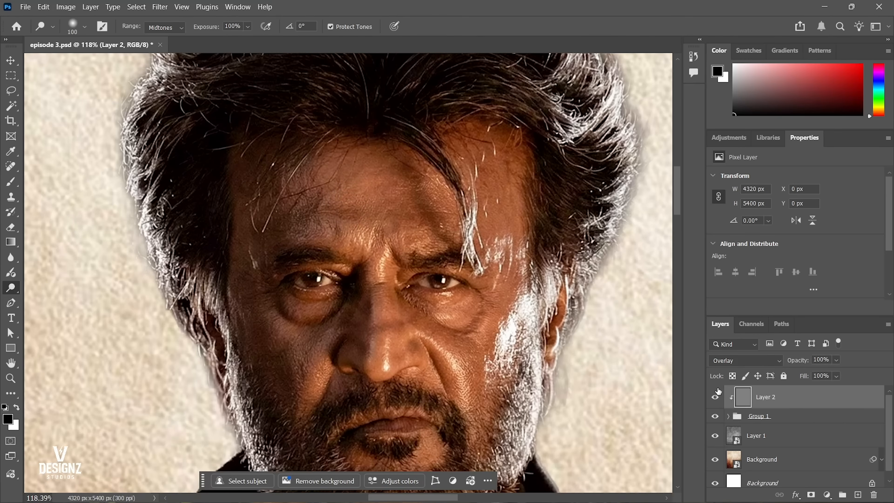
pyautogui.click(373, 176)
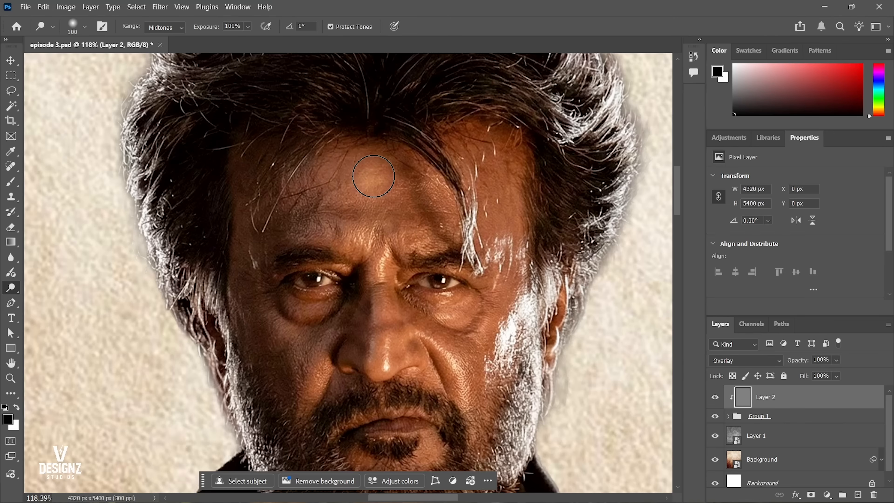
pyautogui.moveTo(373, 175)
pyautogui.mouseDown()
pyautogui.moveTo(313, 168)
pyautogui.moveTo(370, 185)
pyautogui.moveTo(381, 200)
pyautogui.moveTo(372, 218)
pyautogui.moveTo(346, 219)
pyautogui.moveTo(325, 203)
pyautogui.moveTo(318, 216)
pyautogui.moveTo(374, 235)
pyautogui.moveTo(395, 227)
pyautogui.moveTo(408, 216)
pyautogui.moveTo(384, 184)
pyautogui.moveTo(428, 212)
pyautogui.moveTo(423, 242)
pyautogui.mouseUp()
pyautogui.scroll(-1, 423, 241)
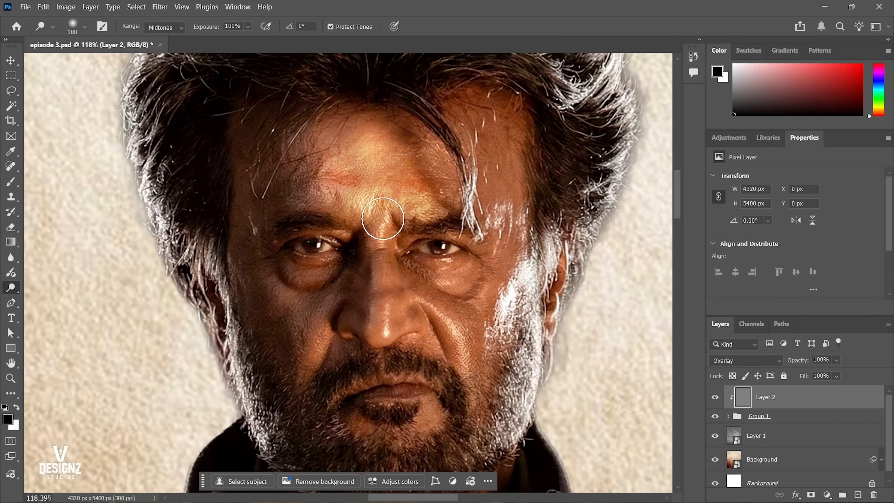
# Dodge along the nose bridge and the cheeks beside it, undoing the unwanted latest strokes.
pyautogui.moveTo(384, 219); pyautogui.dragTo(375, 320)
pyautogui.moveTo(331, 301)
pyautogui.mouseDown()
pyautogui.moveTo(361, 251)
pyautogui.moveTo(341, 274)
pyautogui.moveTo(342, 296)
pyautogui.mouseUp()
pyautogui.moveTo(481, 289)
pyautogui.mouseDown()
pyautogui.moveTo(479, 256)
pyautogui.moveTo(443, 224)
pyautogui.moveTo(434, 239)
pyautogui.moveTo(424, 199)
pyautogui.mouseUp()
pyautogui.hotkey('ctrl', 'z')
pyautogui.hotkey('ctrl', 'z')
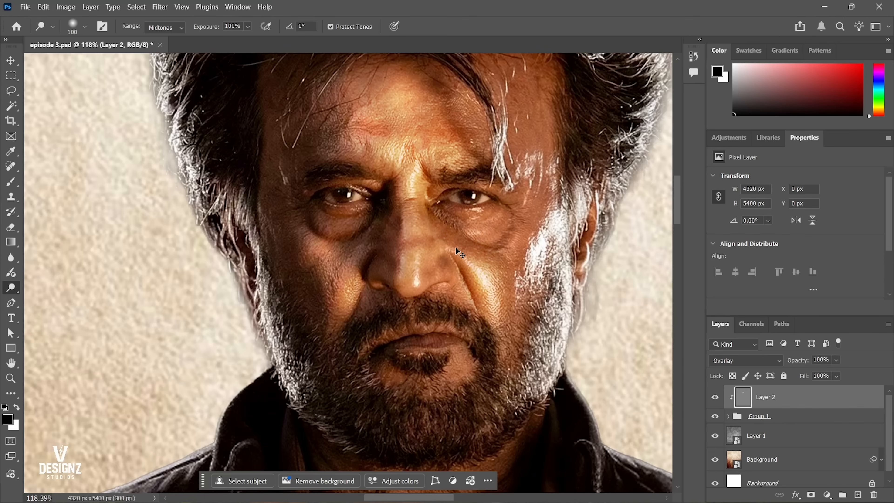
pyautogui.hotkey('ctrl', 'z')
pyautogui.hotkey('ctrl', 'z')
# Dodge the cheek fold beside the nose and brighten the front of the figure's neck.
pyautogui.moveTo(469, 269); pyautogui.dragTo(492, 305)
pyautogui.moveTo(468, 233)
pyautogui.mouseDown()
pyautogui.moveTo(487, 244)
pyautogui.moveTo(483, 278)
pyautogui.mouseUp()
pyautogui.scroll(-7, 440, 271)
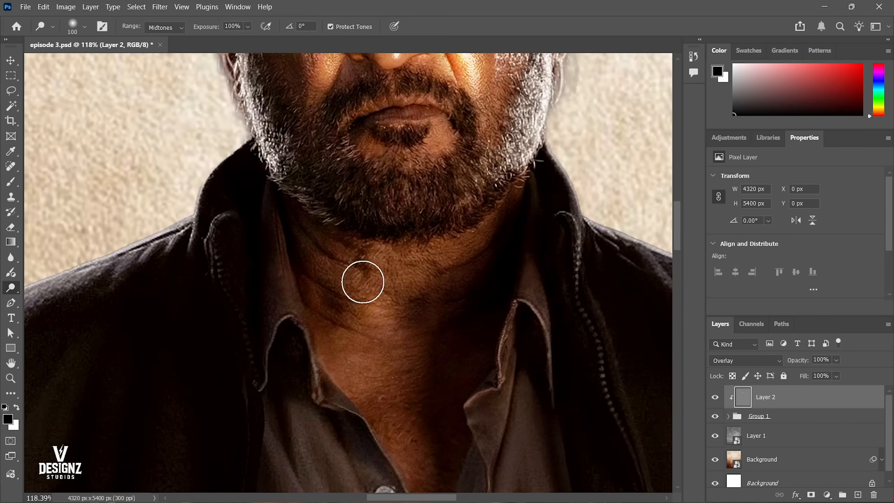
pyautogui.moveTo(362, 281)
pyautogui.mouseDown()
pyautogui.moveTo(391, 257)
pyautogui.moveTo(361, 291)
pyautogui.moveTo(353, 345)
pyautogui.moveTo(368, 325)
pyautogui.moveTo(335, 260)
pyautogui.moveTo(422, 254)
pyautogui.moveTo(384, 268)
pyautogui.moveTo(339, 328)
pyautogui.moveTo(358, 397)
pyautogui.moveTo(390, 410)
pyautogui.mouseUp()
pyautogui.moveTo(388, 402)
pyautogui.mouseDown()
pyautogui.moveTo(347, 224)
pyautogui.moveTo(346, 240)
pyautogui.moveTo(366, 268)
pyautogui.mouseUp()
# Dodge the backs of both hands and the wrists above the trouser pockets on the clipped grey layer.
pyautogui.scroll(-10, 392, 241)
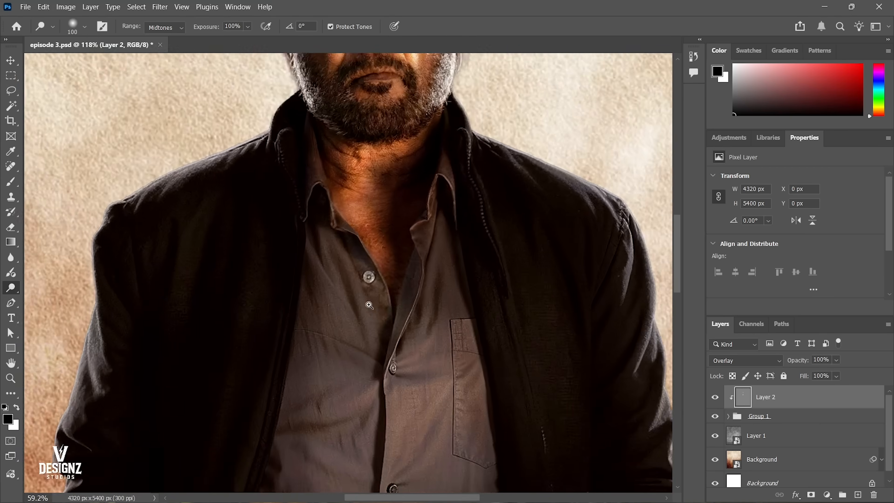
pyautogui.scroll(5, 389, 258)
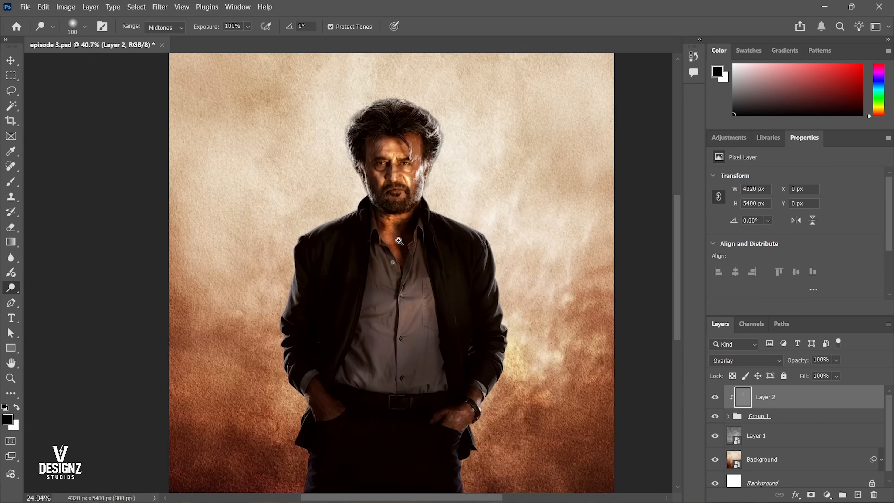
pyautogui.moveTo(410, 239); pyautogui.dragTo(447, 116)
pyautogui.moveTo(433, 221); pyautogui.dragTo(361, 318)
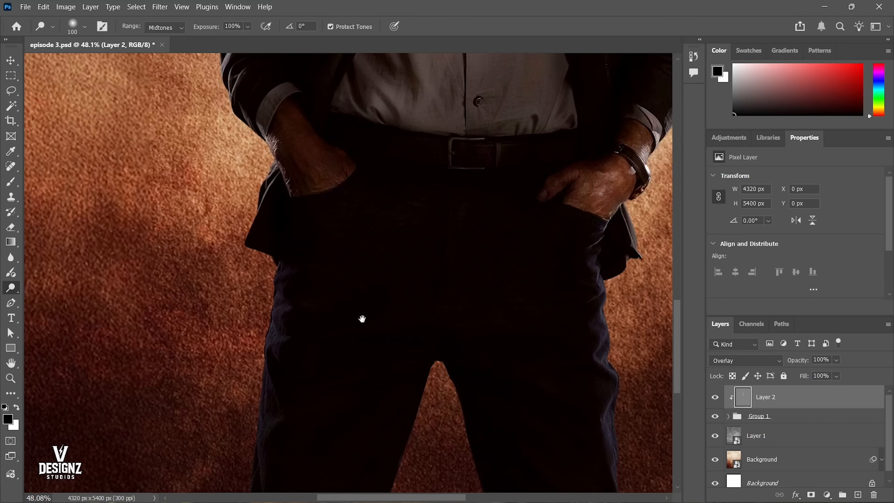
pyautogui.moveTo(594, 198); pyautogui.dragTo(486, 269)
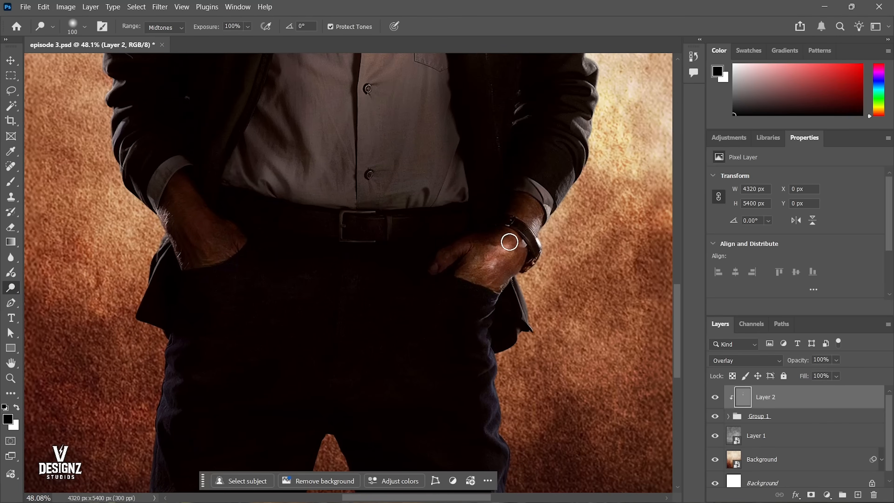
pyautogui.moveTo(533, 215)
pyautogui.mouseDown()
pyautogui.moveTo(517, 253)
pyautogui.moveTo(484, 274)
pyautogui.moveTo(513, 273)
pyautogui.mouseUp()
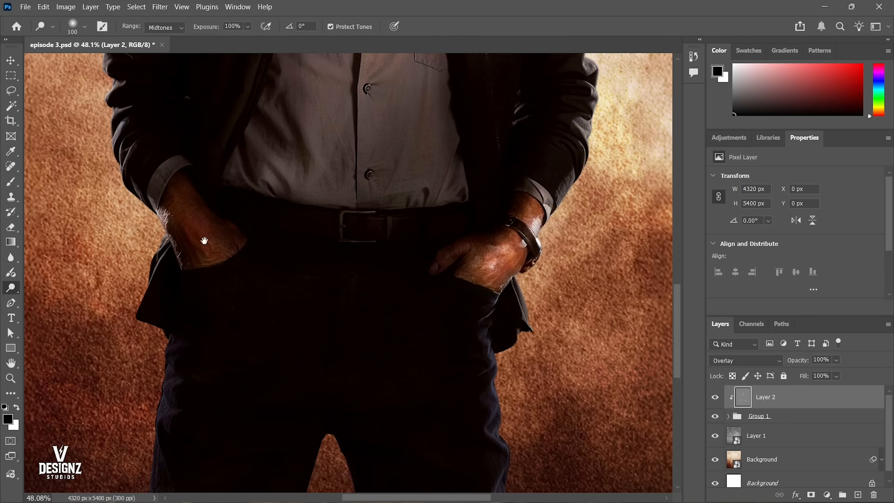
# Dodge a rim light along the jacket sleeve and shoulder on the image's left side and up around the hair.
pyautogui.moveTo(206, 246); pyautogui.dragTo(309, 289)
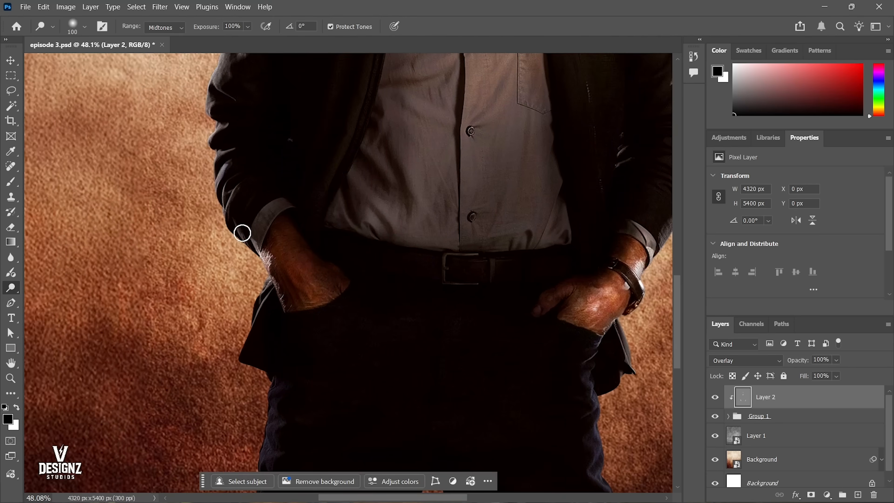
pyautogui.moveTo(214, 194); pyautogui.dragTo(218, 327)
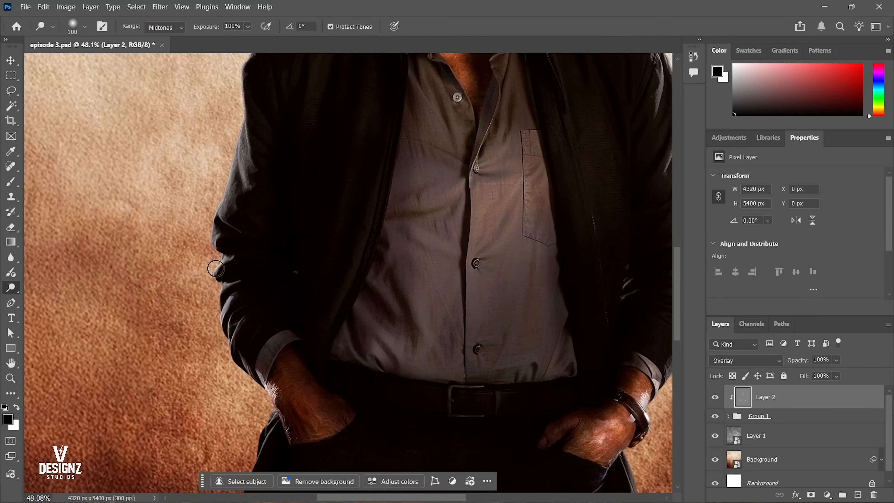
pyautogui.moveTo(222, 203); pyautogui.dragTo(236, 286)
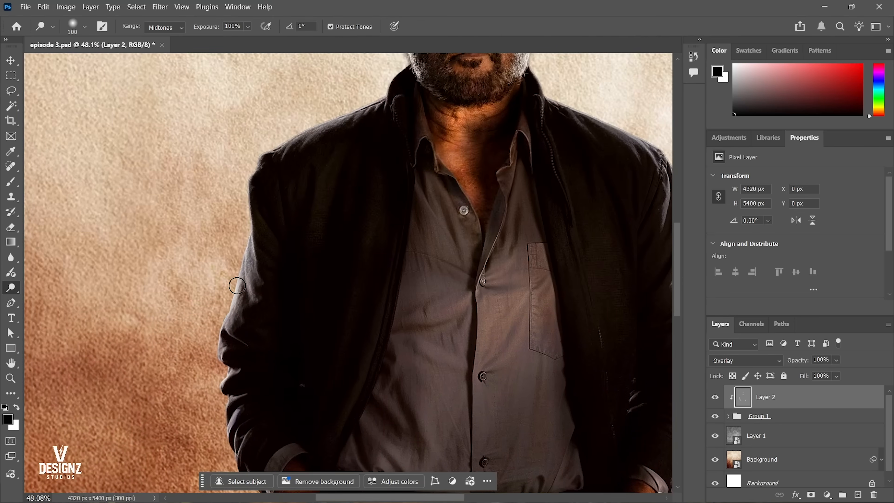
pyautogui.moveTo(248, 193); pyautogui.dragTo(216, 323)
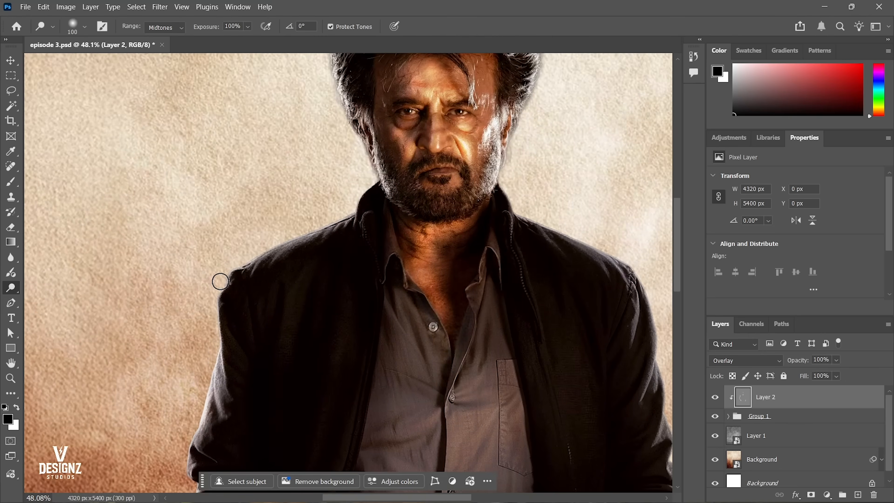
pyautogui.moveTo(290, 238); pyautogui.dragTo(266, 320)
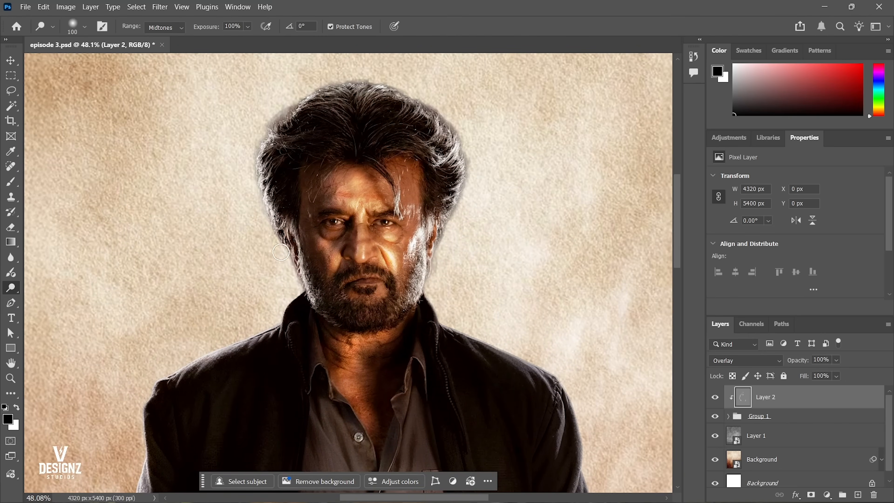
pyautogui.moveTo(273, 126); pyautogui.dragTo(240, 229)
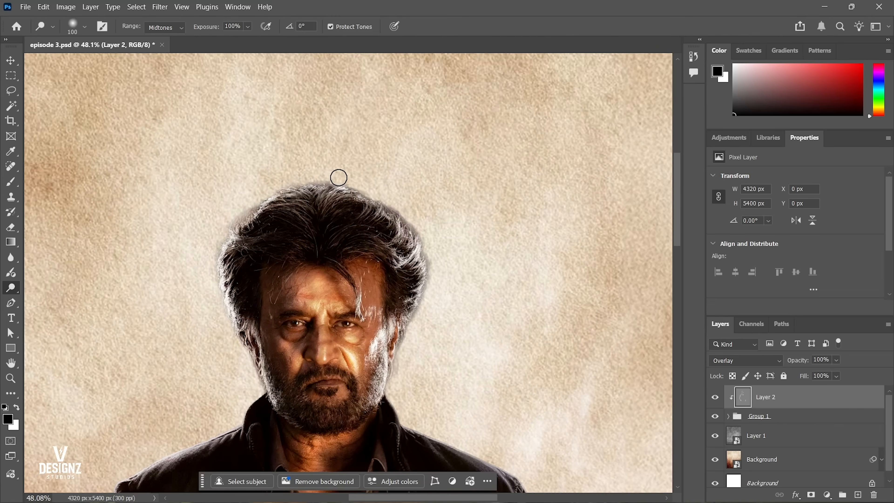
# Dodge the outer edge of the hair, collar, shoulder and jacket sleeve on the image's right side.
pyautogui.moveTo(415, 339); pyautogui.dragTo(389, 241)
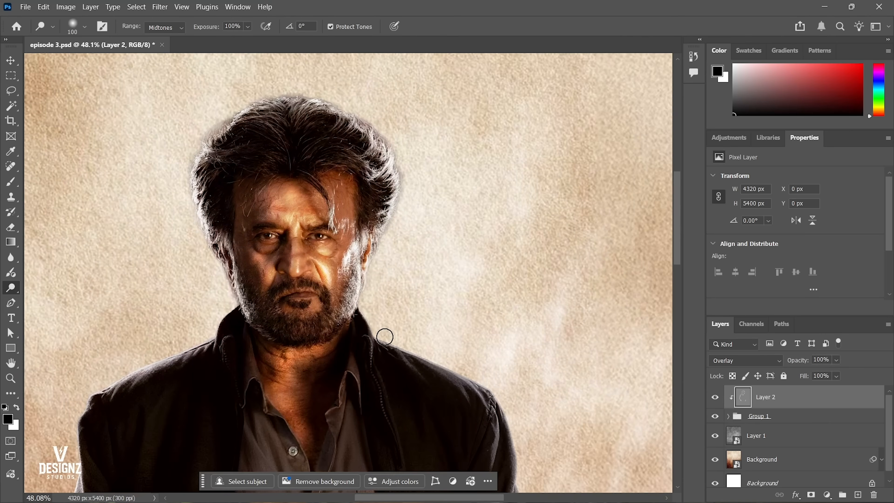
pyautogui.moveTo(514, 401); pyautogui.dragTo(385, 277)
pyautogui.scroll(3, 400, 324)
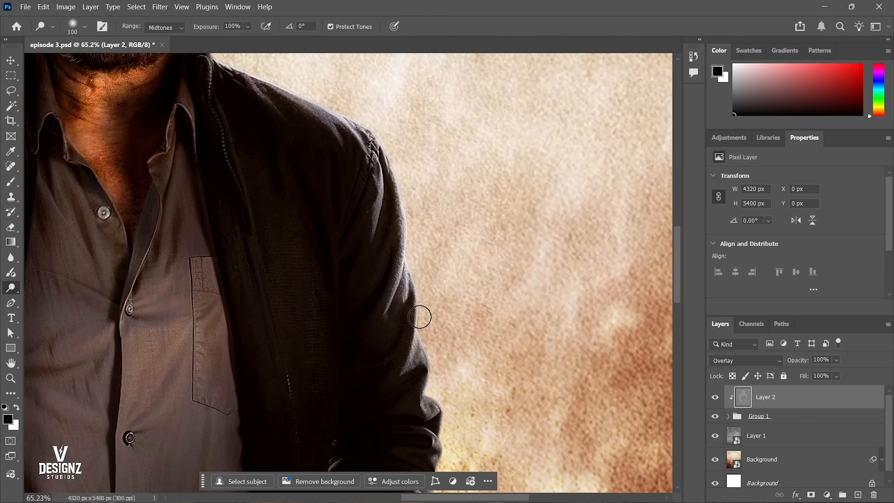
pyautogui.moveTo(420, 317); pyautogui.dragTo(394, 232)
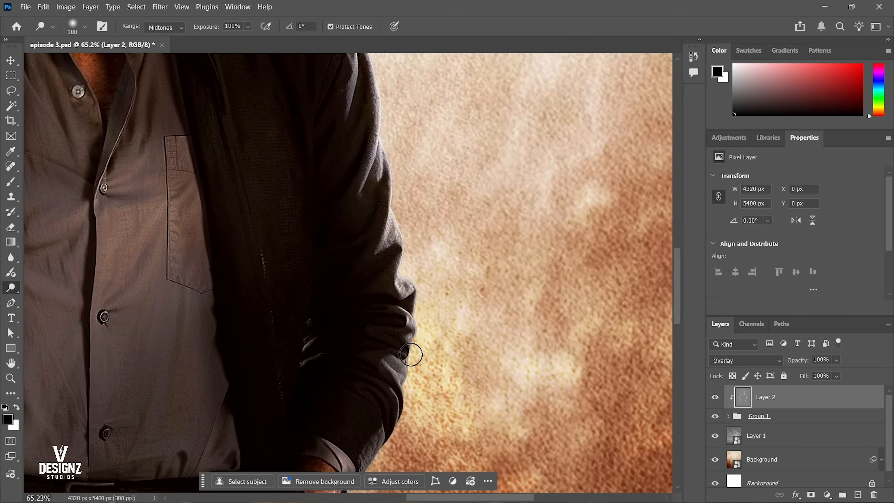
pyautogui.moveTo(410, 354)
pyautogui.mouseDown()
pyautogui.moveTo(399, 247)
pyautogui.moveTo(380, 318)
pyautogui.moveTo(406, 320)
pyautogui.moveTo(438, 102)
pyautogui.mouseUp()
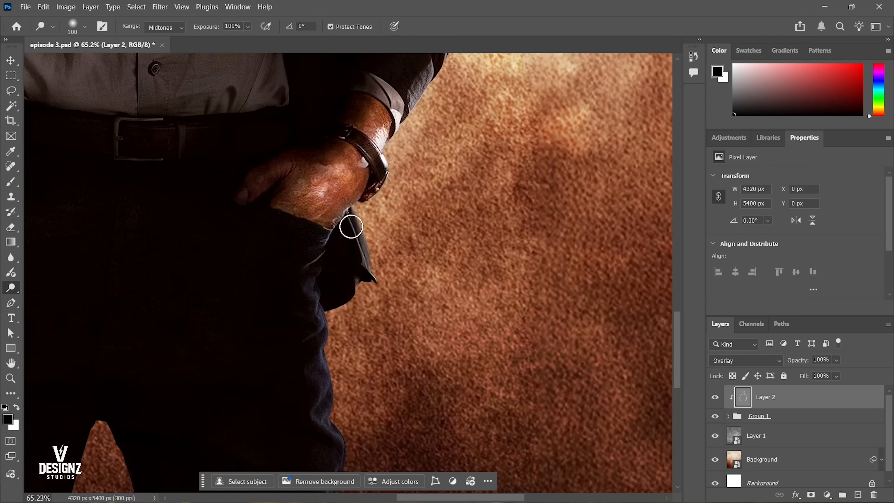
# Dodge the jacket hem below the watch hand and the outer edges of both trouser legs.
pyautogui.scroll(-3, 384, 308)
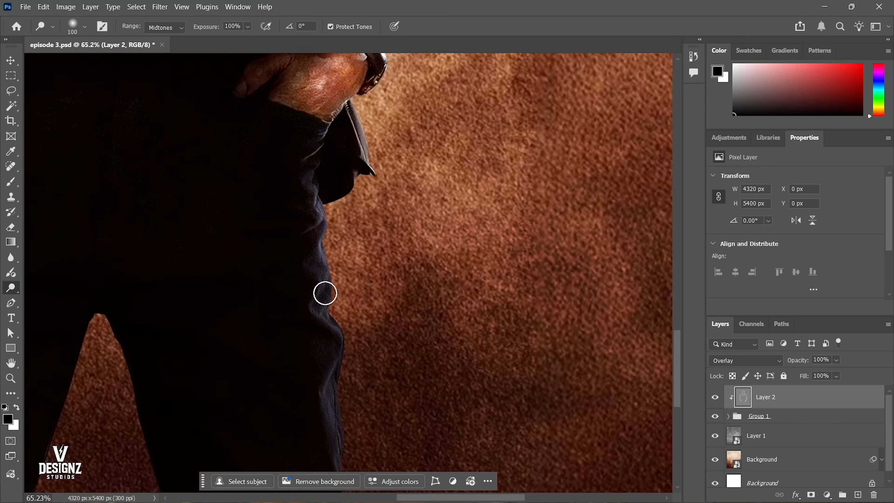
pyautogui.scroll(-4, 326, 323)
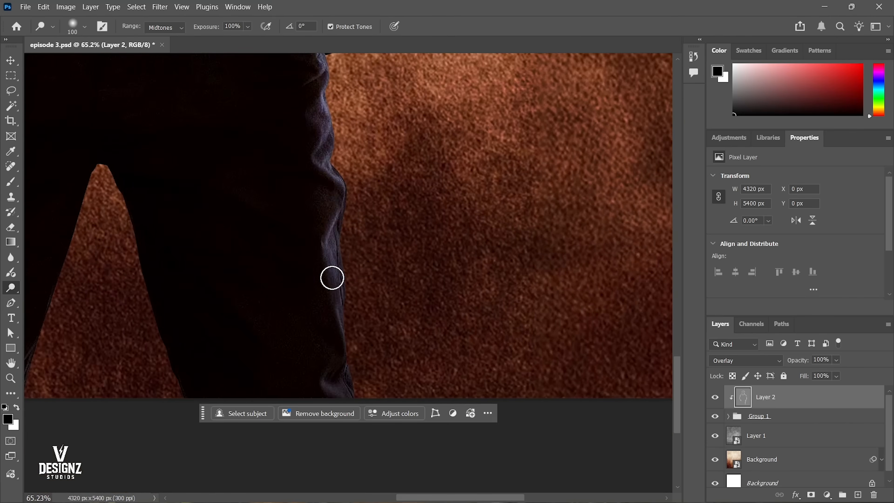
pyautogui.moveTo(244, 233); pyautogui.dragTo(469, 270)
pyautogui.moveTo(127, 207); pyautogui.dragTo(313, 243)
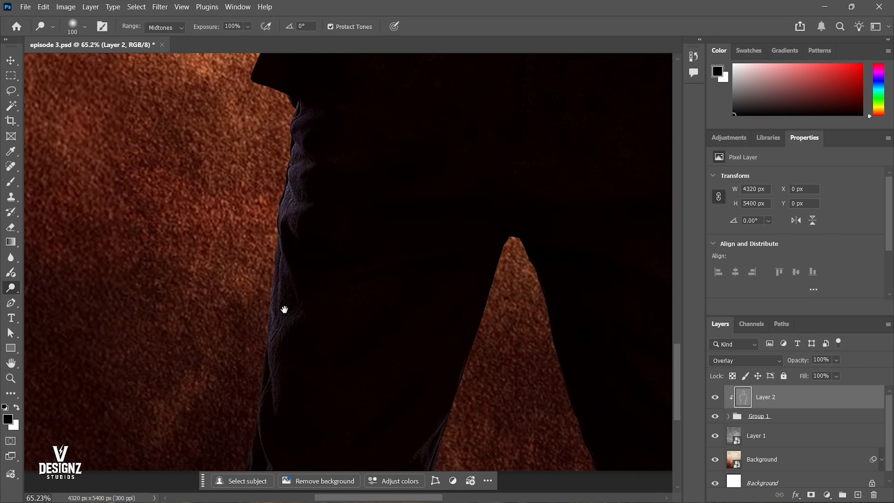
# Compare the figure with and without the dodged Layer 2, in full view and close up on the face.
pyautogui.hotkey('ctrl', '0')
pyautogui.press('v')
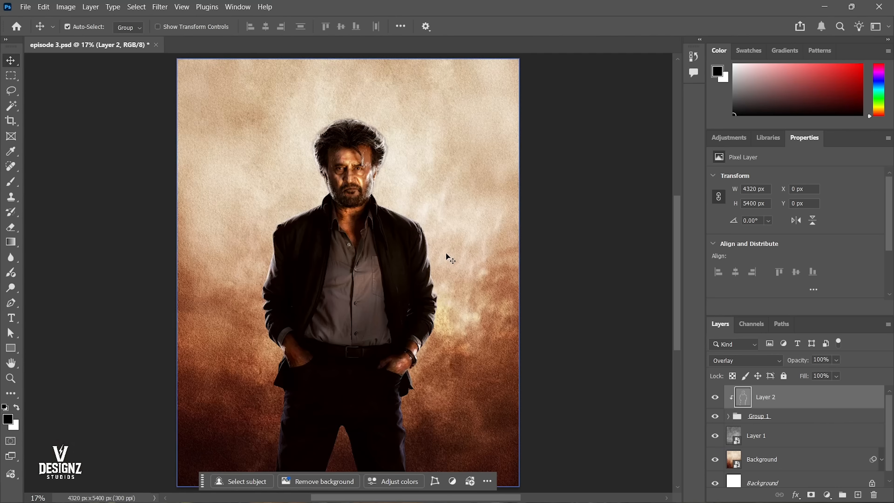
pyautogui.click(714, 397)
pyautogui.click(714, 397)
pyautogui.click(715, 397)
pyautogui.click(714, 398)
pyautogui.moveTo(345, 142); pyautogui.dragTo(420, 238)
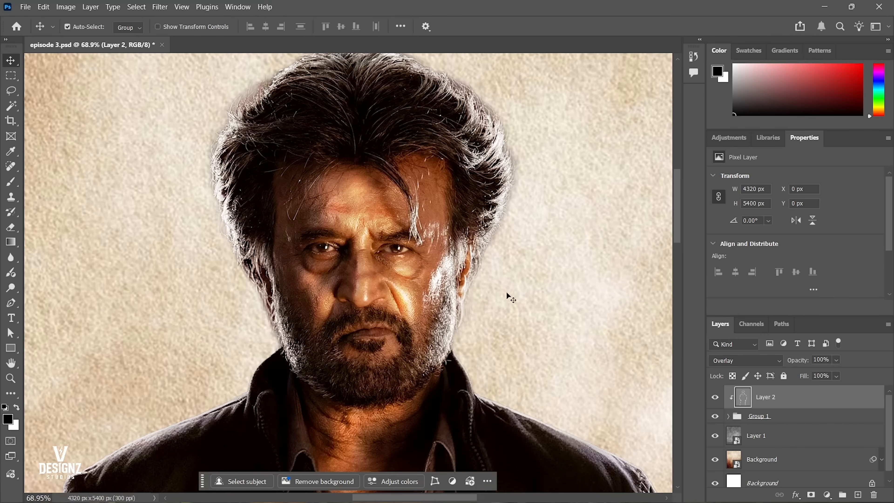
pyautogui.click(714, 400)
pyautogui.click(714, 401)
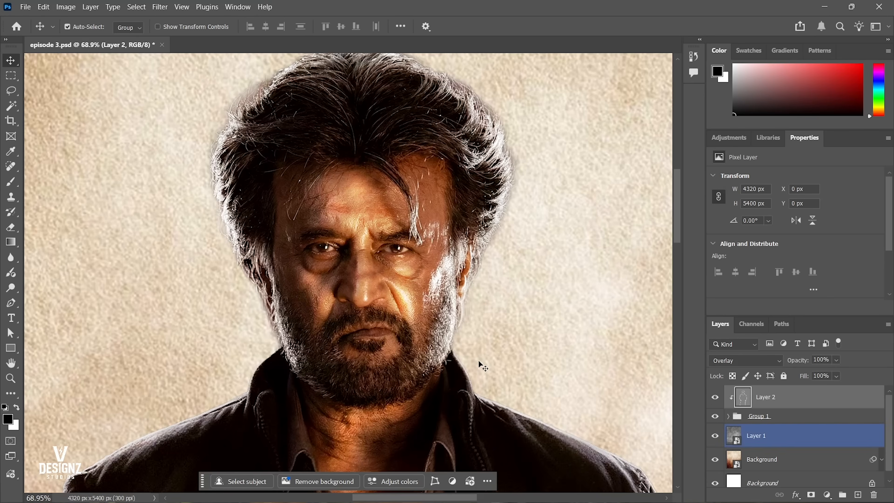
# Reduce the opacity of the dodged Layer 2 to 40% and save the document.
pyautogui.press('6')
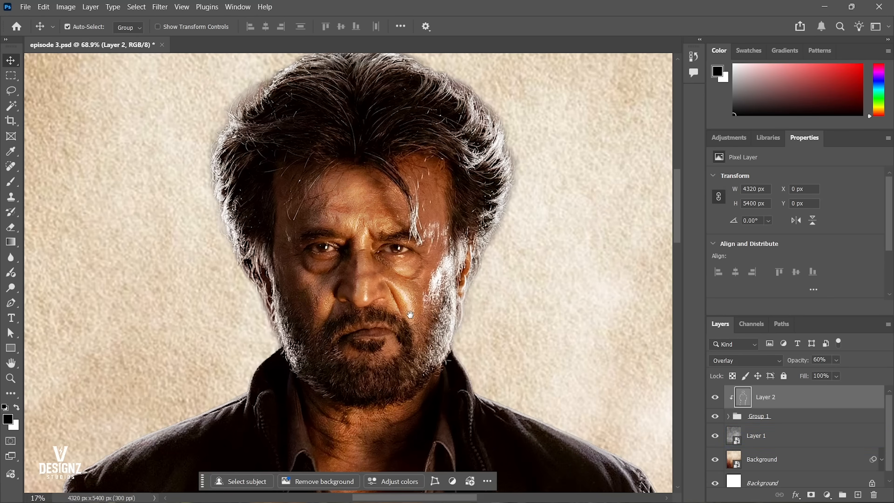
pyautogui.hotkey('ctrl', '0')
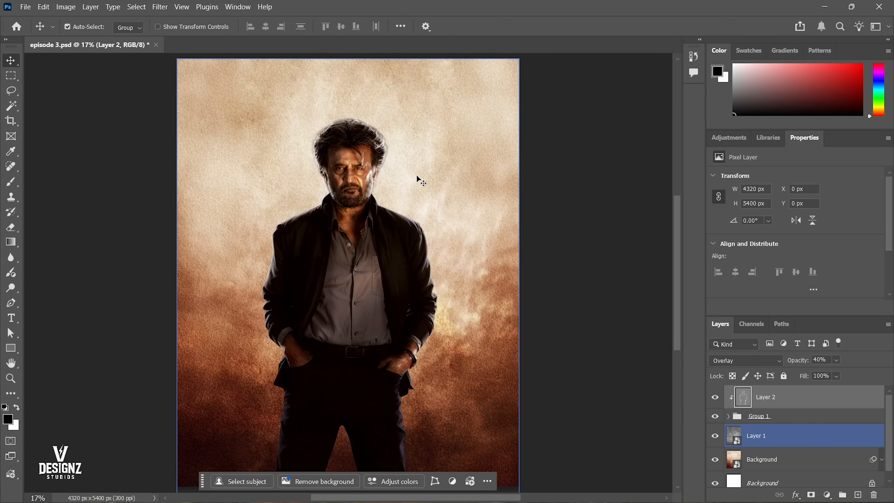
pyautogui.moveTo(414, 195); pyautogui.dragTo(466, 247)
pyautogui.moveTo(435, 155); pyautogui.dragTo(430, 273)
pyautogui.hotkey('ctrl', '0')
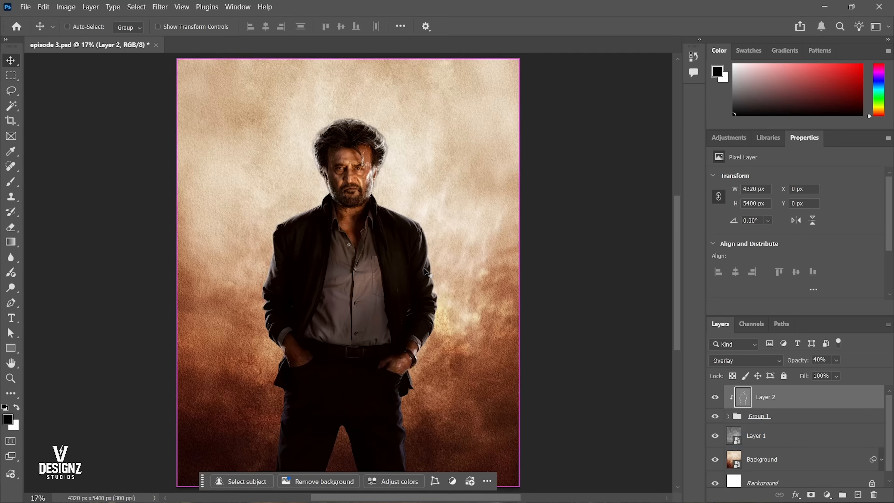
pyautogui.hotkey('ctrl', 's')
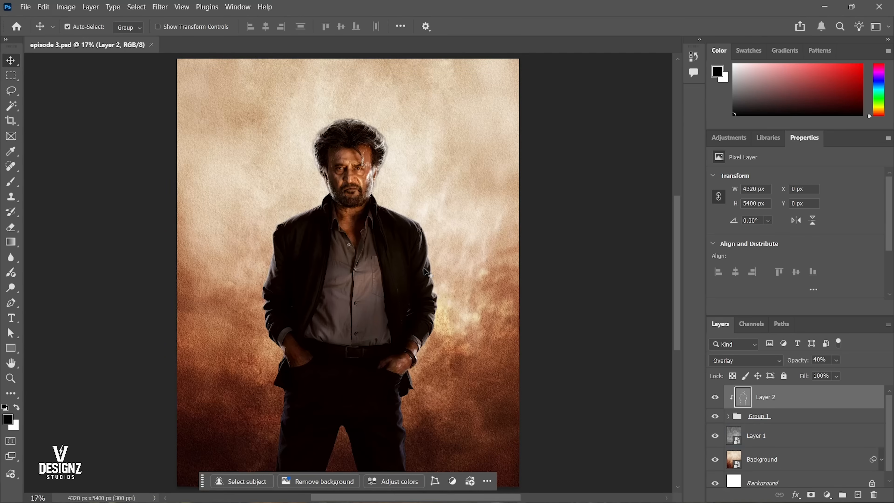
pyautogui.press('ctrl')
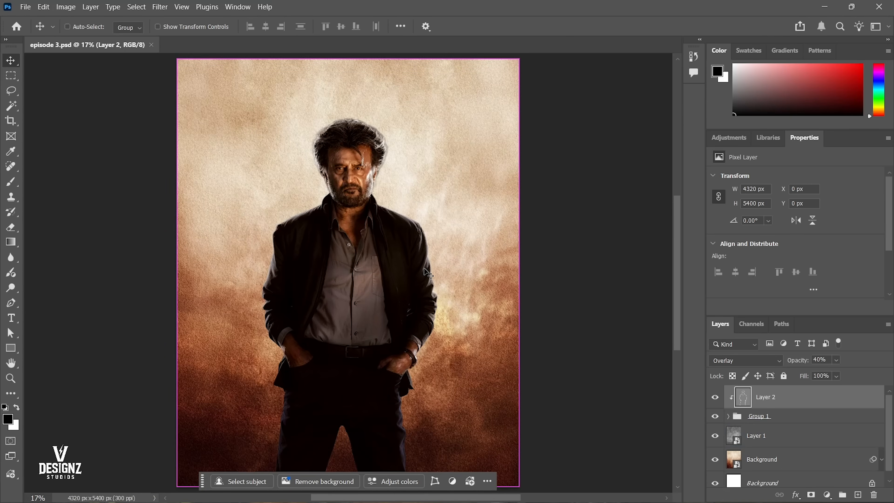
pyautogui.hotkey('ctrl', 'n')
pyautogui.press('Escape')
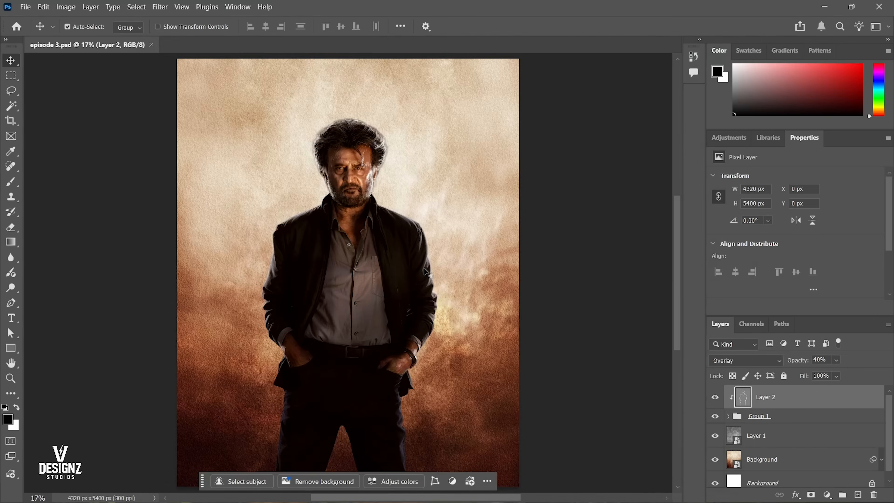
# Add a new layer above Layer 2, fill it with white and turn it grey with a Hue/Saturation lightness of -50.
pyautogui.hotkey('ctrl', 'shift', 'n')
pyautogui.click(574, 249)
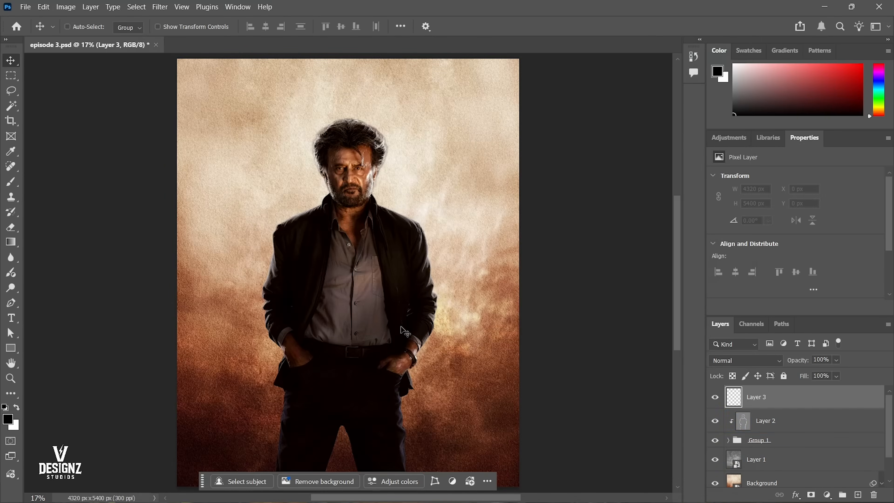
pyautogui.hotkey('ctrl', 'BackSpace')
pyautogui.hotkey('ctrl', 'u')
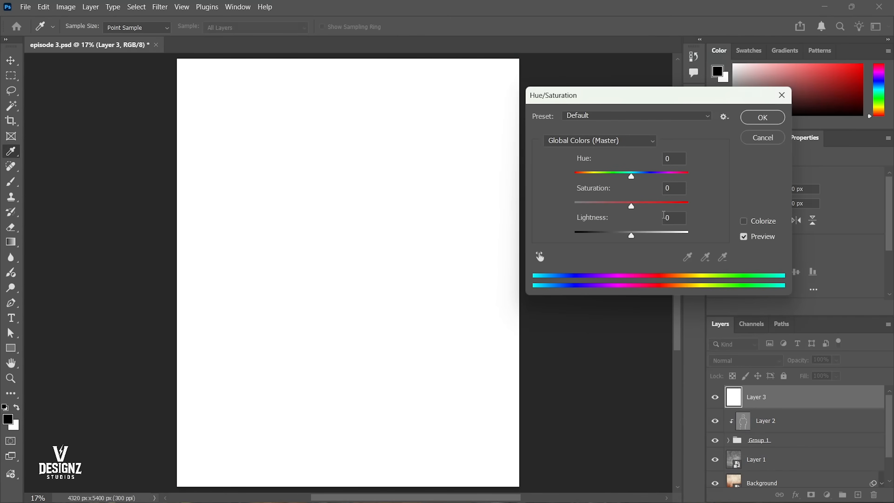
pyautogui.write('-50')
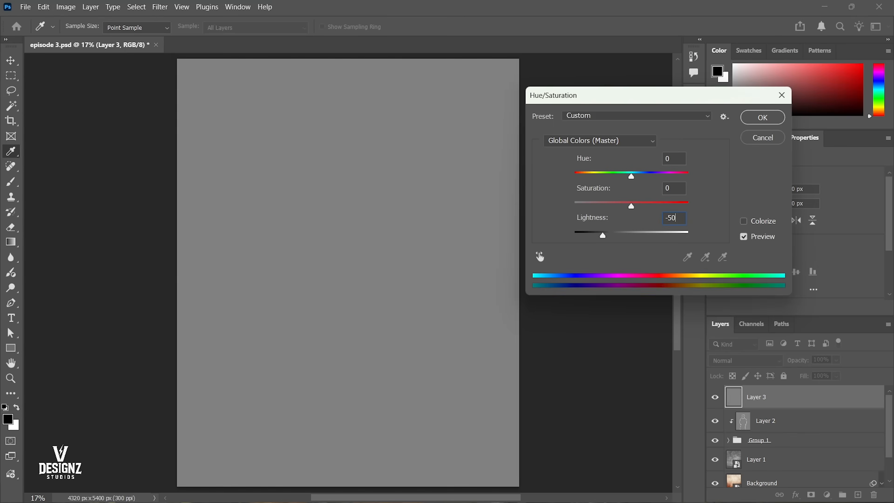
pyautogui.press('Return')
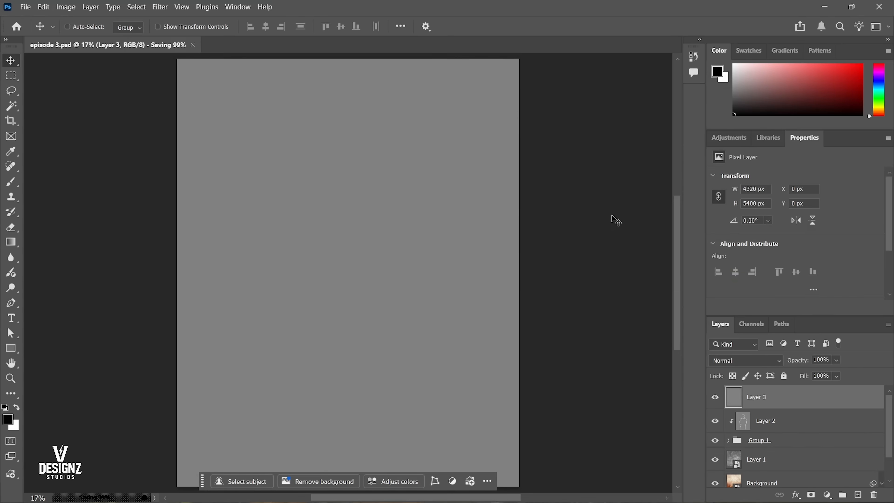
# Clip the new grey layer to the figure group, set its blend mode to Overlay and save the document.
pyautogui.hotkey('ctrl', 'alt', 'g')
pyautogui.hotkey('ctrl', 's')
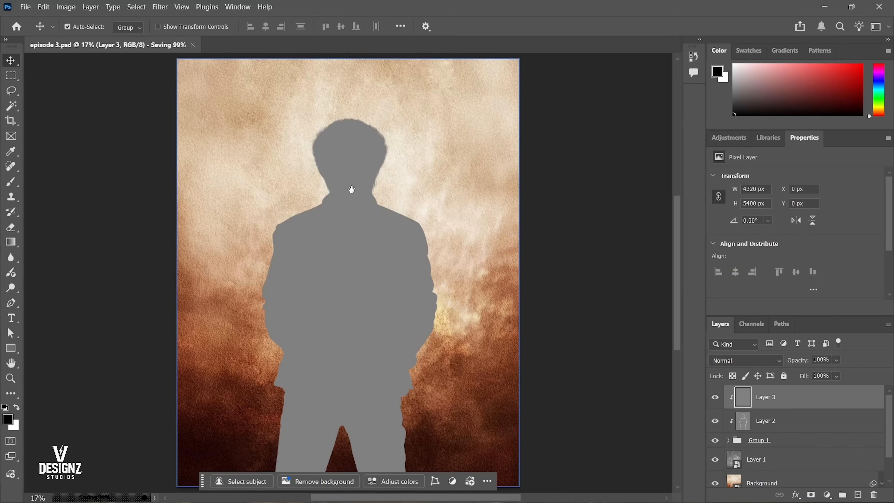
pyautogui.moveTo(358, 145); pyautogui.dragTo(395, 199)
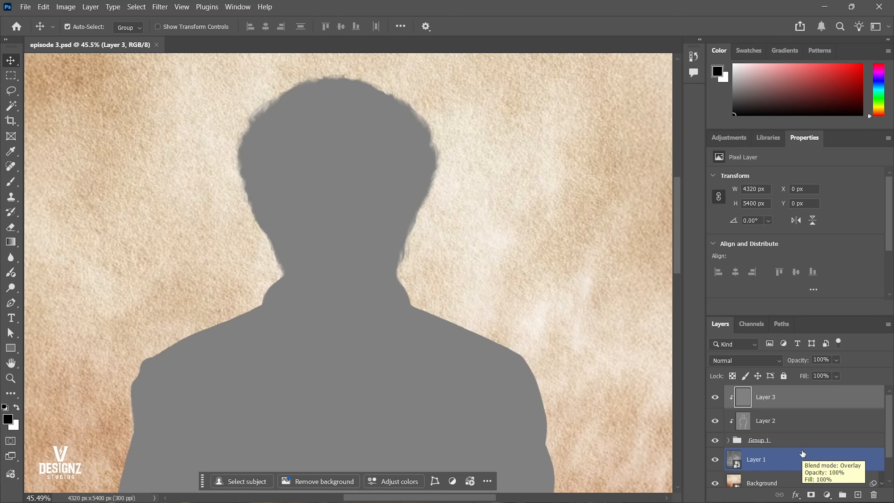
pyautogui.click(738, 364)
pyautogui.click(725, 326)
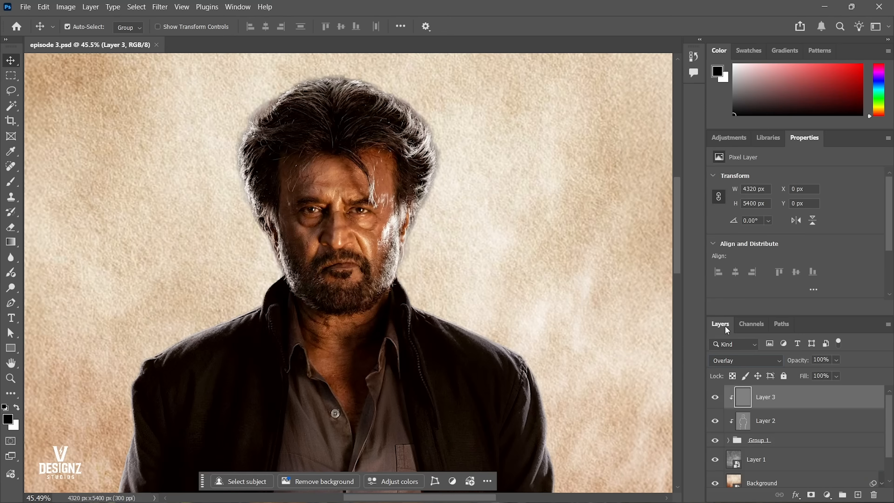
pyautogui.hotkey('ctrl', 's')
pyautogui.moveTo(334, 206); pyautogui.dragTo(414, 280)
pyautogui.rightClick(414, 280)
pyautogui.click(420, 285)
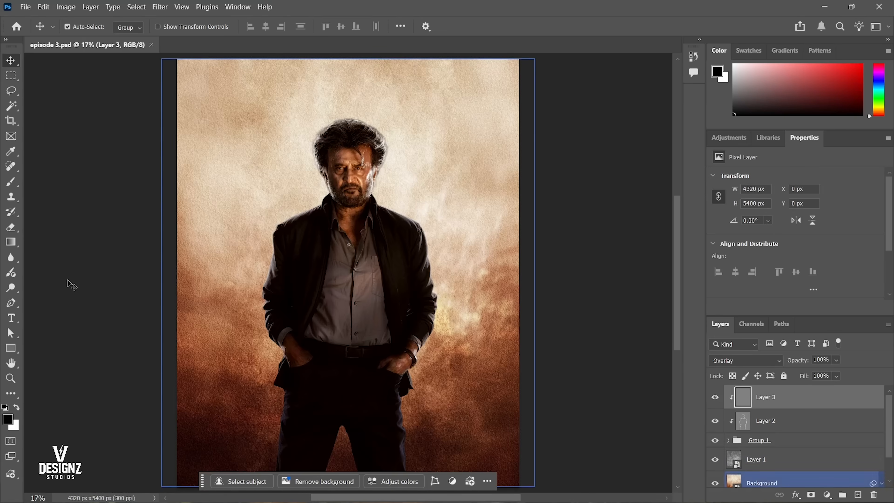
# Burn the shadows of the shirt, neck and jacket on Layer 3 with a 200 px Burn tool, Midtones range at 50% exposure.
pyautogui.click(16, 292)
pyautogui.click(52, 299)
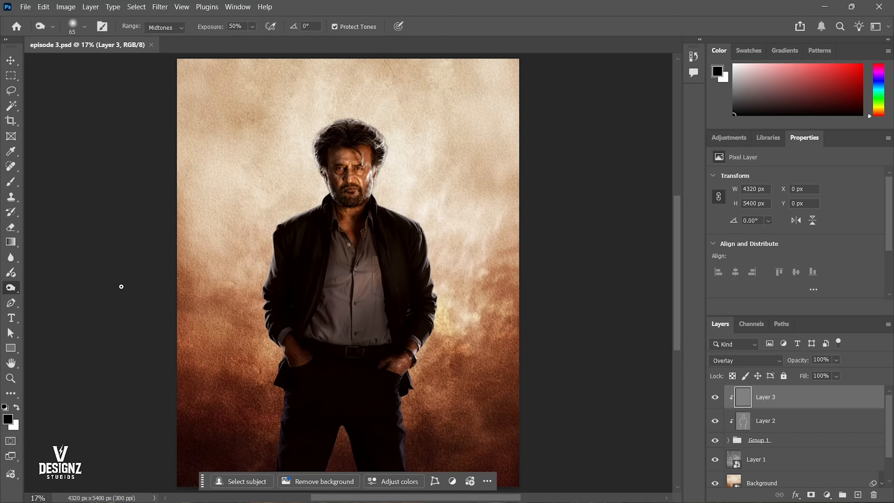
pyautogui.moveTo(370, 163); pyautogui.dragTo(411, 204)
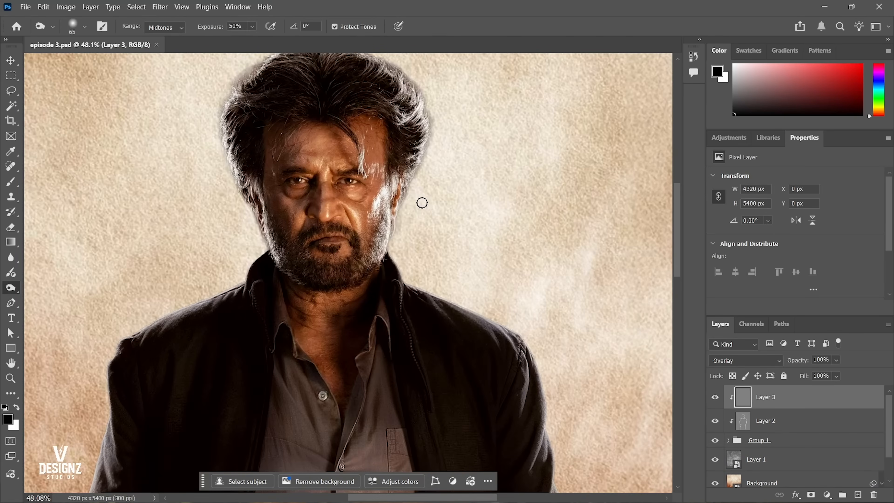
pyautogui.moveTo(378, 358); pyautogui.dragTo(389, 248)
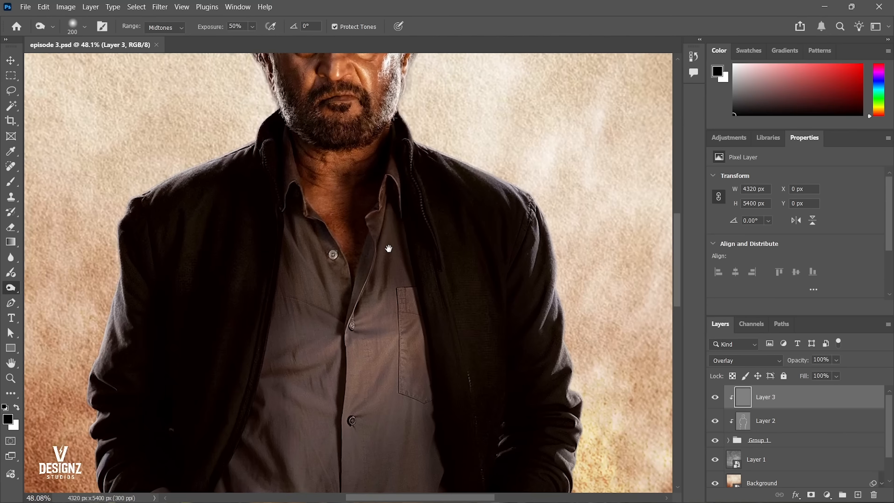
pyautogui.moveTo(355, 276); pyautogui.dragTo(375, 276)
pyautogui.moveTo(404, 183)
pyautogui.mouseDown()
pyautogui.moveTo(378, 354)
pyautogui.moveTo(377, 324)
pyautogui.moveTo(414, 228)
pyautogui.moveTo(455, 373)
pyautogui.mouseUp()
pyautogui.moveTo(478, 418); pyautogui.dragTo(377, 244)
pyautogui.moveTo(370, 197)
pyautogui.mouseDown()
pyautogui.moveTo(375, 359)
pyautogui.moveTo(371, 202)
pyautogui.moveTo(364, 311)
pyautogui.mouseUp()
pyautogui.moveTo(342, 403)
pyautogui.mouseDown()
pyautogui.moveTo(429, 224)
pyautogui.moveTo(438, 222)
pyautogui.mouseUp()
pyautogui.moveTo(228, 237); pyautogui.dragTo(374, 265)
pyautogui.moveTo(180, 162)
pyautogui.mouseDown()
pyautogui.moveTo(316, 275)
pyautogui.moveTo(330, 340)
pyautogui.mouseUp()
pyautogui.moveTo(242, 224); pyautogui.dragTo(254, 380)
pyautogui.moveTo(283, 234); pyautogui.dragTo(300, 344)
pyautogui.moveTo(372, 415)
pyautogui.mouseDown()
pyautogui.moveTo(352, 274)
pyautogui.moveTo(357, 311)
pyautogui.mouseUp()
pyautogui.moveTo(410, 267); pyautogui.dragTo(349, 380)
pyautogui.moveTo(425, 228); pyautogui.dragTo(431, 420)
pyautogui.moveTo(406, 316); pyautogui.dragTo(399, 440)
pyautogui.moveTo(366, 118); pyautogui.dragTo(346, 353)
pyautogui.moveTo(340, 251); pyautogui.dragTo(418, 392)
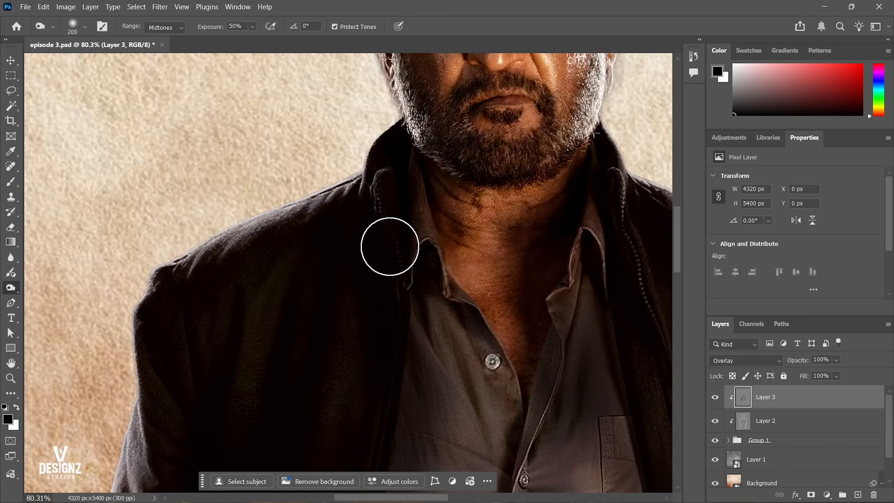
pyautogui.moveTo(317, 410); pyautogui.dragTo(424, 102)
pyautogui.moveTo(444, 283); pyautogui.dragTo(407, 283)
# Burn the trouser legs and lower jacket on Layer 3 to deepen the dark folds of the lower body.
pyautogui.moveTo(408, 317); pyautogui.dragTo(395, 104)
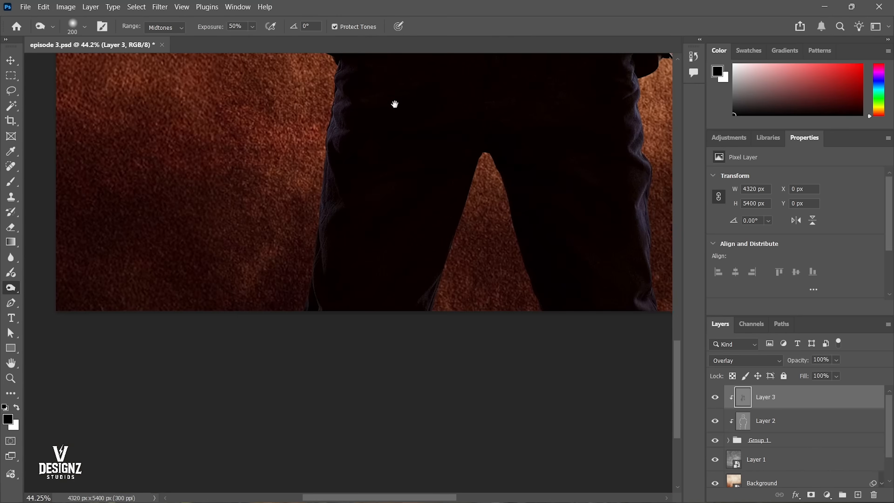
pyautogui.moveTo(348, 131); pyautogui.dragTo(372, 120)
pyautogui.moveTo(332, 224); pyautogui.dragTo(327, 134)
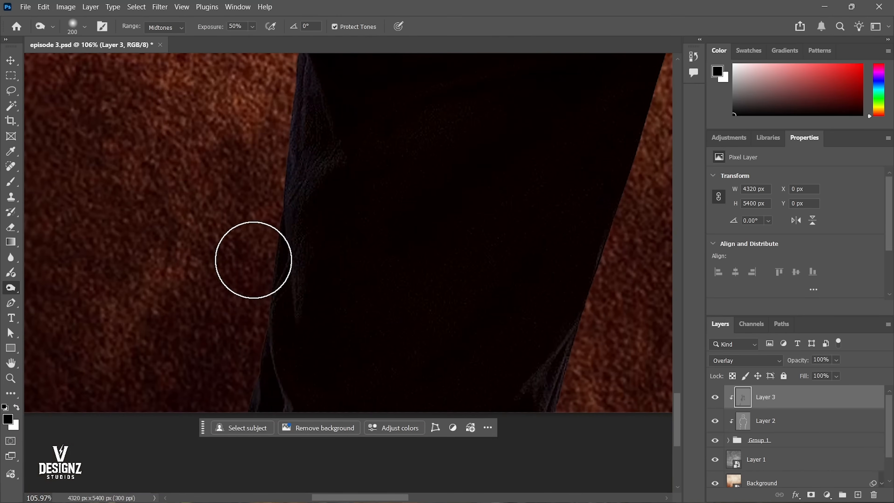
pyautogui.moveTo(405, 335); pyautogui.dragTo(154, 258)
pyautogui.moveTo(651, 176); pyautogui.dragTo(559, 229)
pyautogui.moveTo(454, 152)
pyautogui.mouseDown()
pyautogui.moveTo(490, 420)
pyautogui.moveTo(441, 380)
pyautogui.moveTo(486, 197)
pyautogui.mouseUp()
pyautogui.moveTo(456, 247); pyautogui.dragTo(461, 415)
pyautogui.moveTo(450, 162)
pyautogui.mouseDown()
pyautogui.moveTo(452, 203)
pyautogui.moveTo(442, 211)
pyautogui.moveTo(430, 96)
pyautogui.mouseUp()
pyautogui.moveTo(431, 196); pyautogui.dragTo(453, 412)
pyautogui.moveTo(469, 207)
pyautogui.mouseDown()
pyautogui.moveTo(550, 233)
pyautogui.moveTo(504, 326)
pyautogui.mouseUp()
pyautogui.rightClick(385, 221)
pyautogui.click(402, 227)
pyautogui.press('v')
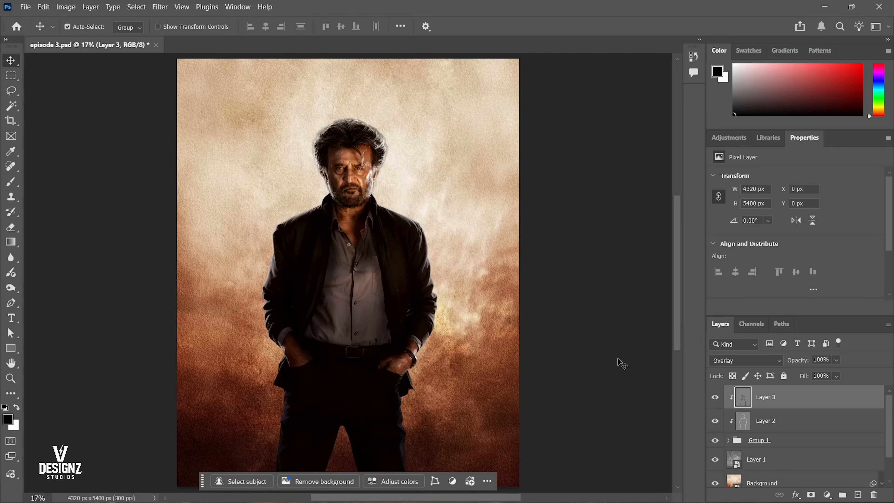
# Compare the figure with and without the burned Layer 3, and check the figure group by hiding and showing it.
pyautogui.click(723, 410)
pyautogui.click(719, 402)
pyautogui.click(720, 403)
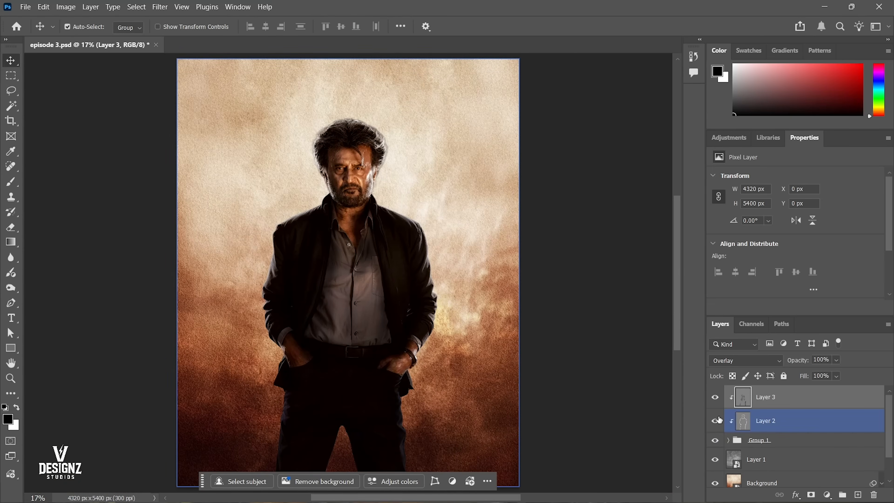
pyautogui.click(718, 419)
pyautogui.click(718, 419)
pyautogui.click(714, 401)
pyautogui.click(714, 401)
pyautogui.click(715, 400)
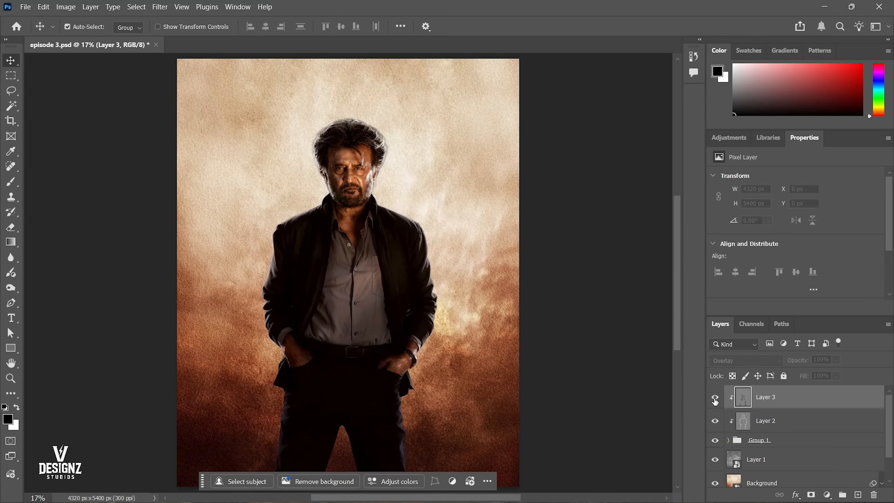
pyautogui.click(715, 401)
pyautogui.click(714, 400)
pyautogui.click(715, 401)
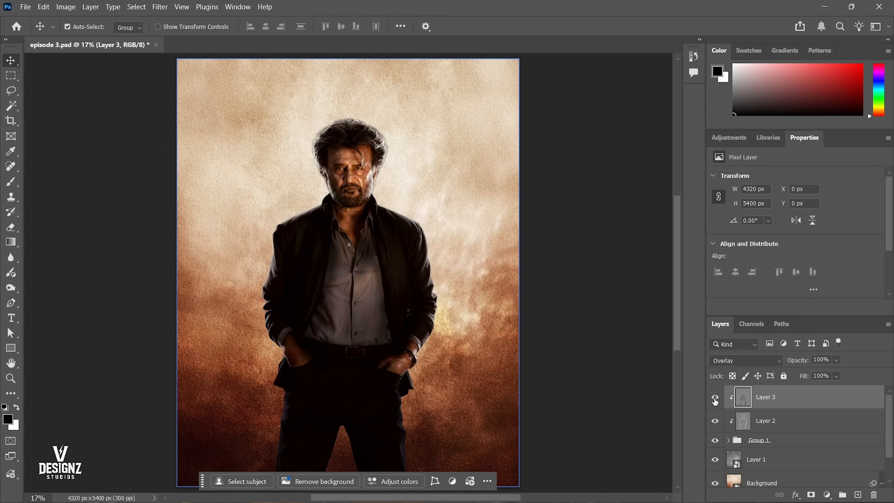
pyautogui.click(714, 440)
pyautogui.click(714, 440)
# Save the document, recheck the figure with Layer 3 hidden and shown, and save again.
pyautogui.hotkey('ctrl', 's')
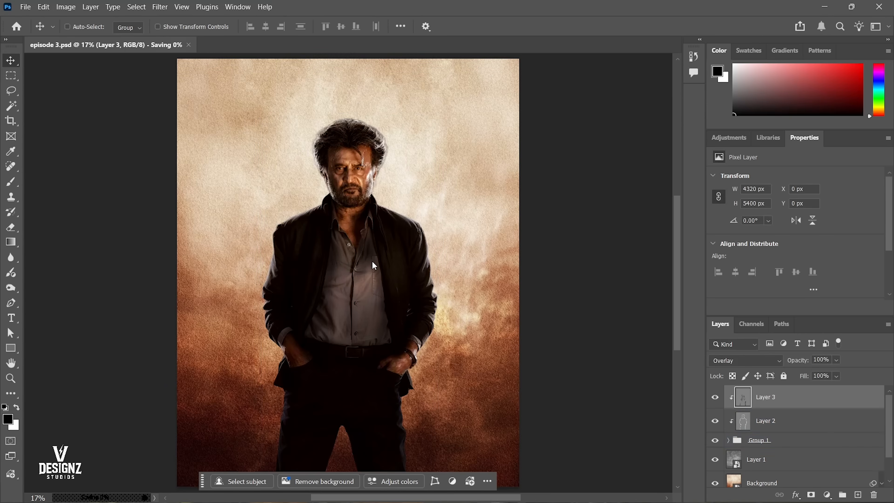
pyautogui.moveTo(408, 264); pyautogui.dragTo(410, 262)
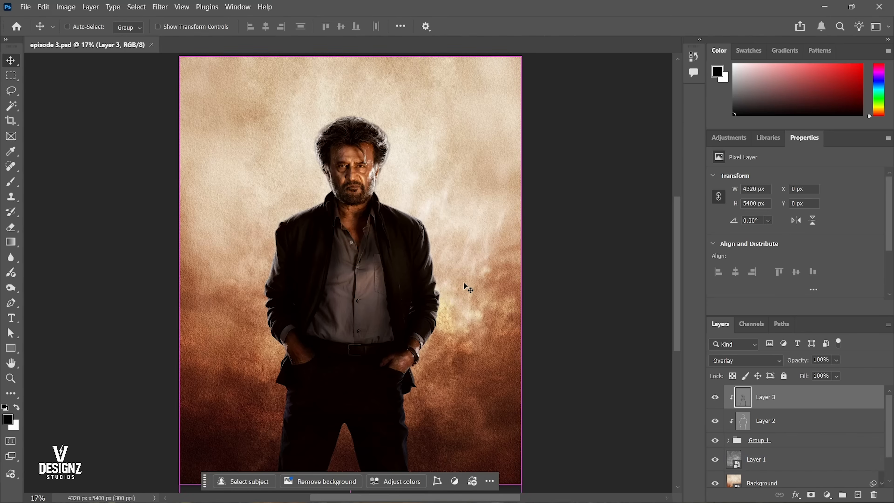
pyautogui.click(715, 397)
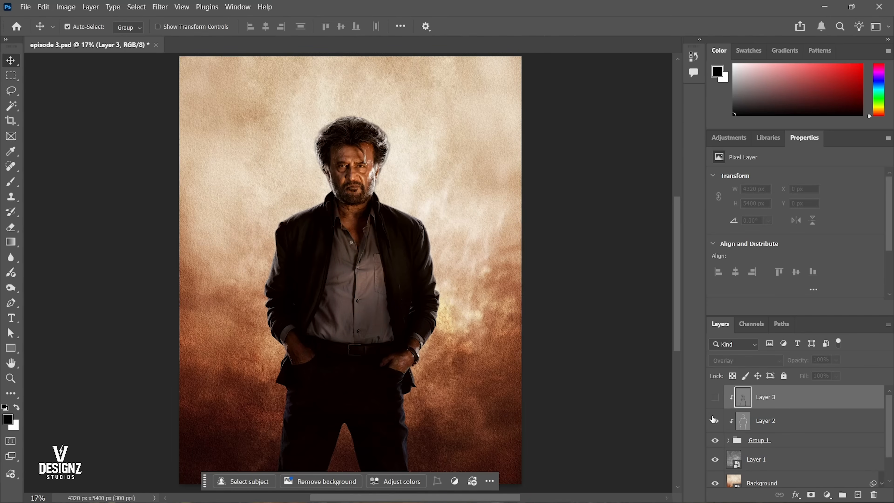
pyautogui.click(714, 397)
pyautogui.hotkey('ctrl', 's')
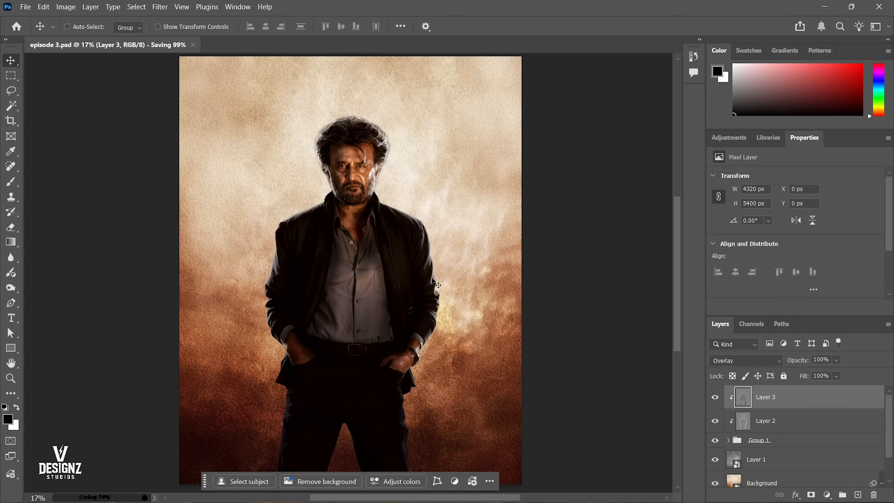
pyautogui.moveTo(383, 152); pyautogui.dragTo(421, 221)
pyautogui.hotkey('ctrl', '0')
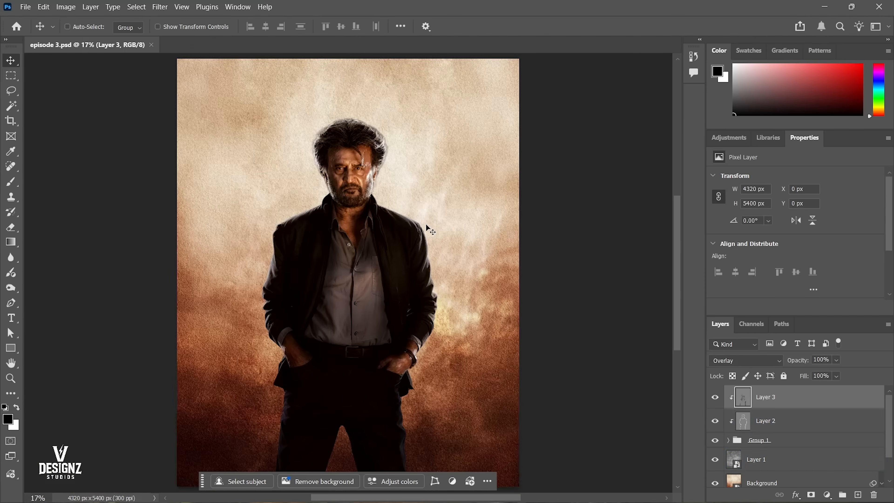
# Add a new layer above Layer 3 and paint soft white with a 125 px brush along the figure's left shoulder line.
pyautogui.hotkey('ctrl', 'shift', 'n')
pyautogui.press('Return')
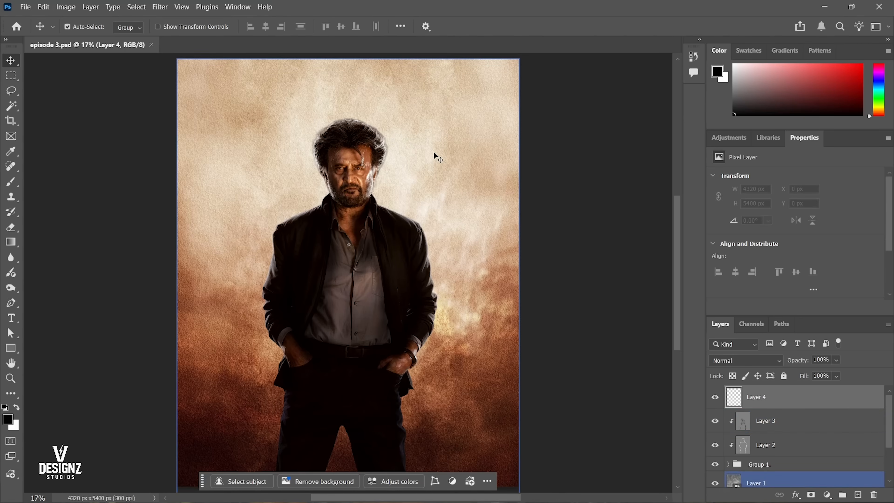
pyautogui.press('b')
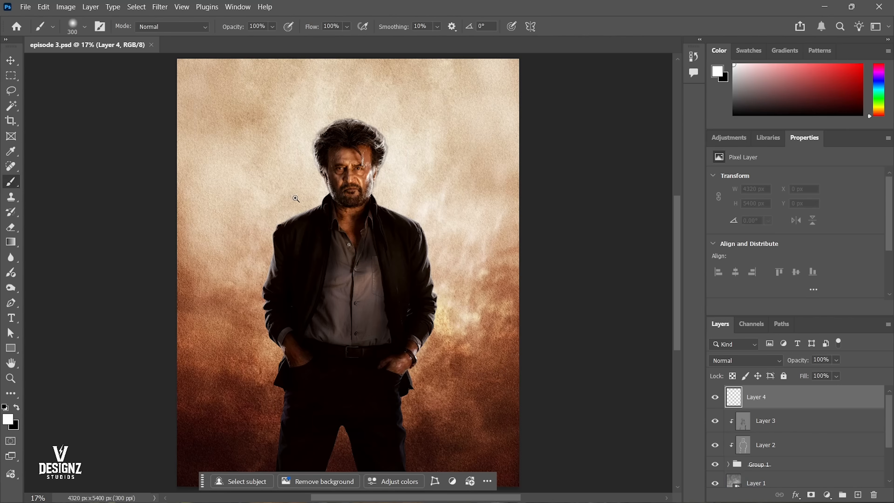
pyautogui.moveTo(262, 232)
pyautogui.mouseDown()
pyautogui.moveTo(333, 210)
pyautogui.moveTo(153, 324)
pyautogui.moveTo(289, 242)
pyautogui.moveTo(319, 254)
pyautogui.moveTo(270, 272)
pyautogui.moveTo(409, 214)
pyautogui.mouseUp()
pyautogui.click(331, 194)
pyautogui.hotkey('ctrl', 'z')
pyautogui.click(344, 178)
pyautogui.hotkey('ctrl', 'z')
pyautogui.press('[')
pyautogui.press('[')
pyautogui.press('[')
pyautogui.press('[')
pyautogui.press('[')
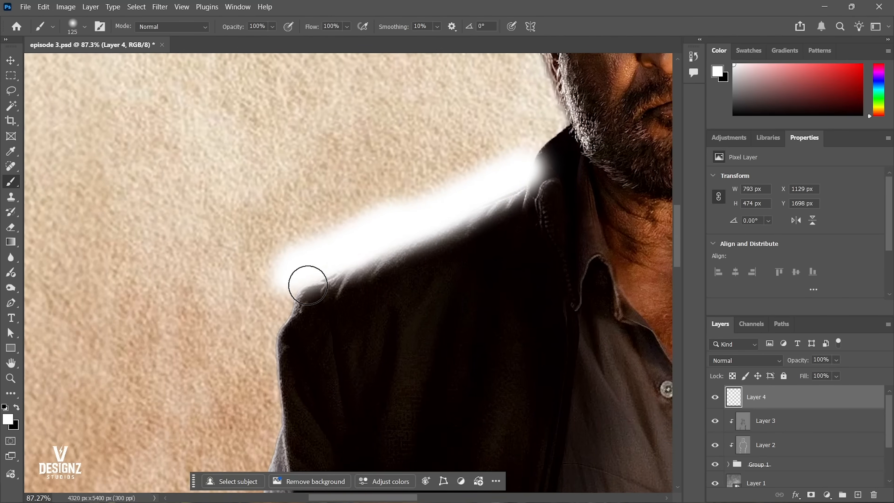
# Clip Layer 4 to the figure group and paint a soft white edge light down the left sleeve to the cuff.
pyautogui.moveTo(305, 282)
pyautogui.mouseDown()
pyautogui.moveTo(296, 213)
pyautogui.moveTo(303, 315)
pyautogui.moveTo(333, 202)
pyautogui.moveTo(298, 249)
pyautogui.moveTo(263, 419)
pyautogui.moveTo(278, 368)
pyautogui.mouseUp()
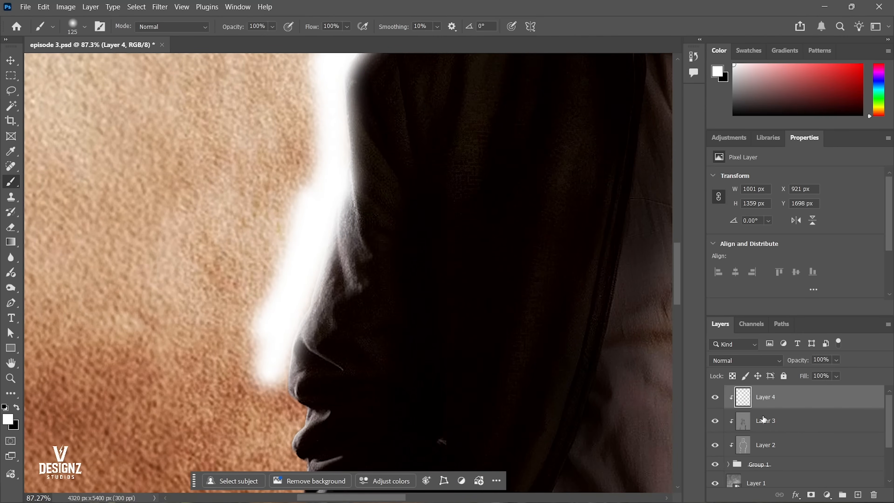
pyautogui.hotkey('ctrl', 'z')
pyautogui.moveTo(232, 324); pyautogui.dragTo(258, 199)
pyautogui.moveTo(321, 273); pyautogui.dragTo(314, 327)
pyautogui.moveTo(313, 382); pyautogui.dragTo(311, 248)
pyautogui.moveTo(315, 217); pyautogui.dragTo(307, 267)
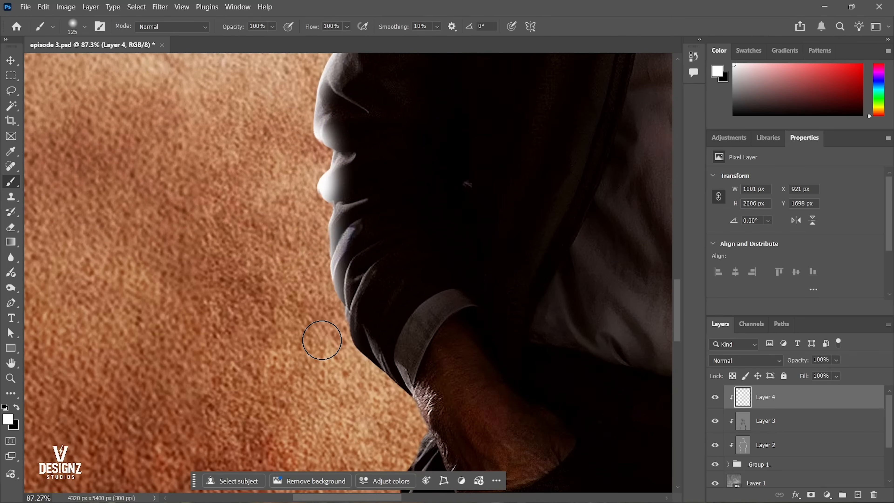
pyautogui.moveTo(331, 343); pyautogui.dragTo(386, 408)
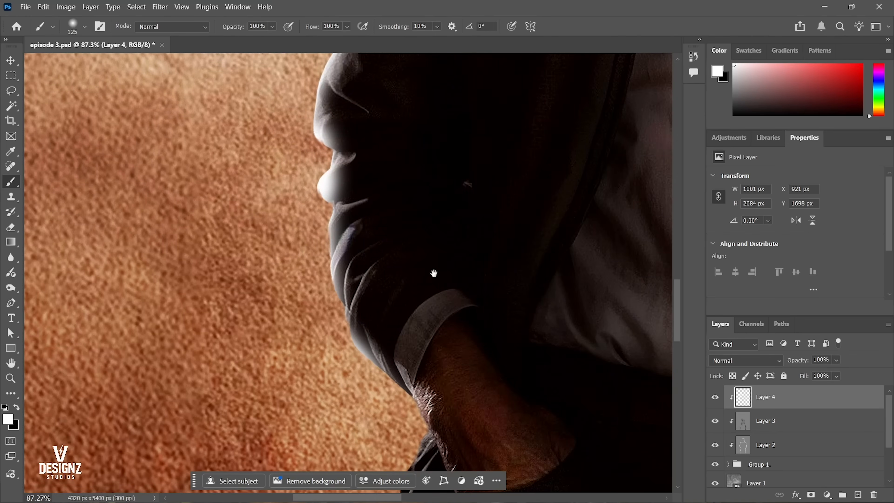
# Paint the white edge light on Layer 4 around the collar and along both sides of the hair.
pyautogui.moveTo(434, 273); pyautogui.dragTo(355, 415)
pyautogui.moveTo(379, 266); pyautogui.dragTo(325, 361)
pyautogui.moveTo(298, 223); pyautogui.dragTo(318, 349)
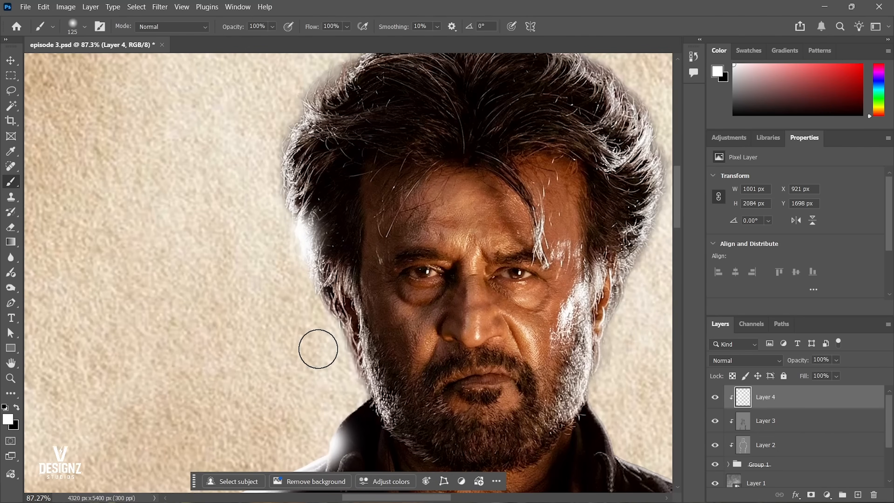
pyautogui.hotkey('ctrl', 'z')
pyautogui.moveTo(267, 144); pyautogui.dragTo(307, 320)
pyautogui.moveTo(342, 395); pyautogui.dragTo(324, 427)
pyautogui.moveTo(330, 325); pyautogui.dragTo(235, 446)
pyautogui.moveTo(209, 193)
pyautogui.mouseDown()
pyautogui.moveTo(267, 155)
pyautogui.moveTo(409, 128)
pyautogui.moveTo(508, 190)
pyautogui.moveTo(337, 131)
pyautogui.moveTo(396, 255)
pyautogui.mouseUp()
pyautogui.moveTo(373, 346); pyautogui.dragTo(375, 290)
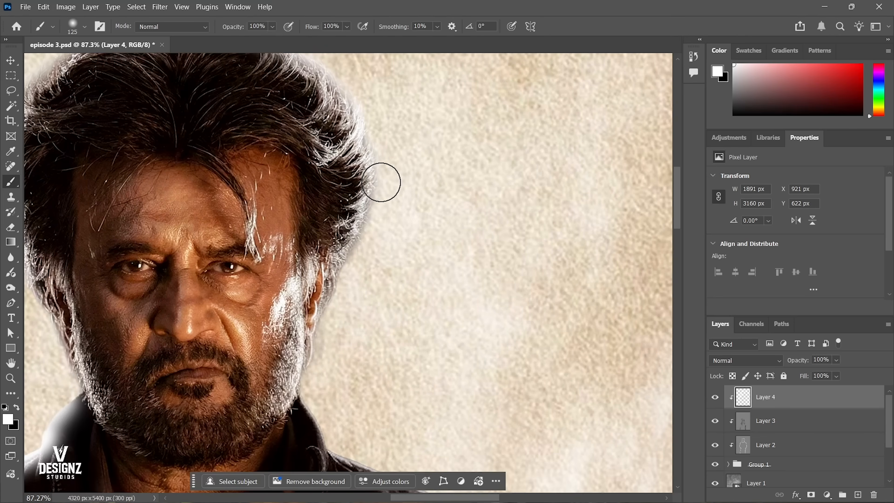
pyautogui.moveTo(380, 180)
pyautogui.mouseDown()
pyautogui.moveTo(329, 350)
pyautogui.moveTo(340, 251)
pyautogui.moveTo(349, 329)
pyautogui.moveTo(436, 356)
pyautogui.mouseUp()
# Paint the white edge light on Layer 4 along the right collar, shoulder, sleeve, wrist and jacket hem.
pyautogui.moveTo(500, 381); pyautogui.dragTo(289, 219)
pyautogui.moveTo(221, 188)
pyautogui.mouseDown()
pyautogui.moveTo(352, 265)
pyautogui.moveTo(435, 331)
pyautogui.moveTo(441, 307)
pyautogui.mouseUp()
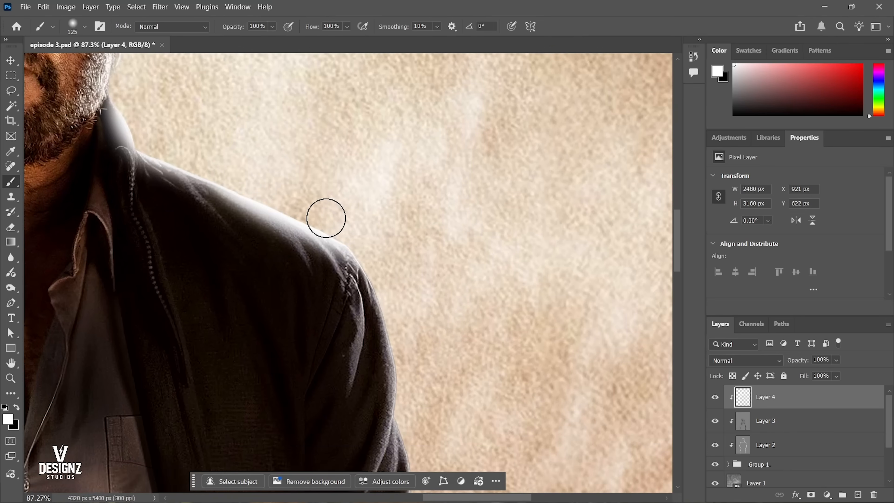
pyautogui.moveTo(359, 245)
pyautogui.mouseDown()
pyautogui.moveTo(428, 385)
pyautogui.moveTo(388, 283)
pyautogui.mouseUp()
pyautogui.moveTo(368, 207); pyautogui.dragTo(389, 355)
pyautogui.moveTo(388, 369)
pyautogui.mouseDown()
pyautogui.moveTo(366, 239)
pyautogui.moveTo(375, 317)
pyautogui.mouseUp()
pyautogui.moveTo(380, 346); pyautogui.dragTo(363, 261)
pyautogui.moveTo(354, 238); pyautogui.dragTo(382, 313)
pyautogui.moveTo(396, 333)
pyautogui.mouseDown()
pyautogui.moveTo(416, 244)
pyautogui.moveTo(385, 378)
pyautogui.mouseUp()
pyautogui.moveTo(426, 192)
pyautogui.mouseDown()
pyautogui.moveTo(379, 342)
pyautogui.moveTo(418, 271)
pyautogui.moveTo(391, 304)
pyautogui.moveTo(365, 401)
pyautogui.moveTo(396, 260)
pyautogui.moveTo(404, 334)
pyautogui.mouseUp()
# Set the blend mode of the white-painted Layer 4 to Overlay and save the document.
pyautogui.rightClick(465, 268)
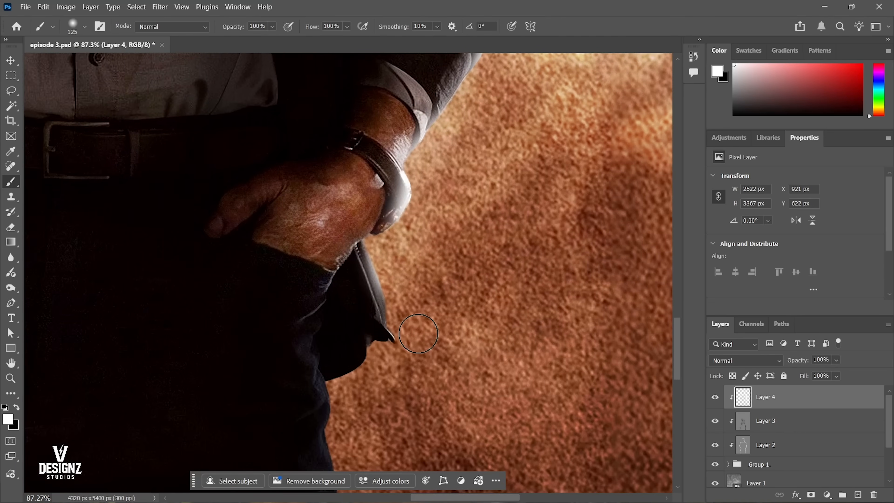
pyautogui.hotkey('ctrl', '0')
pyautogui.press('v')
pyautogui.scroll(2, 379, 167)
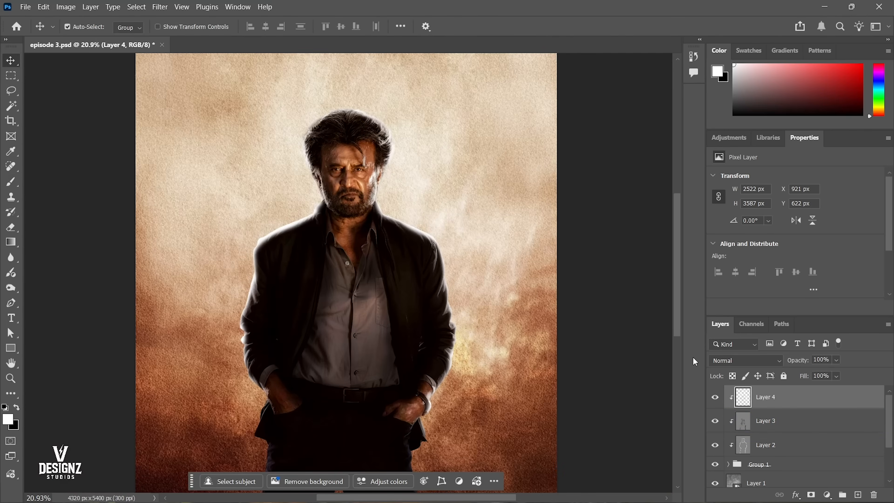
pyautogui.click(745, 360)
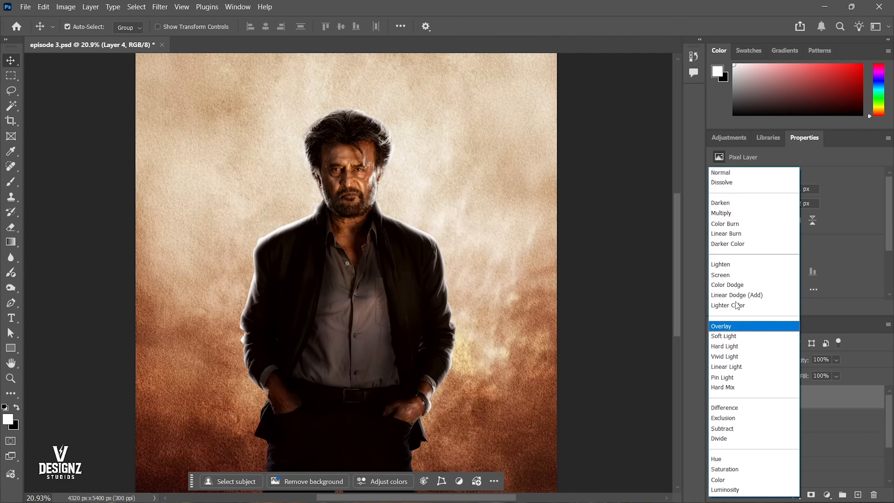
pyautogui.click(737, 329)
pyautogui.hotkey('ctrl', '1')
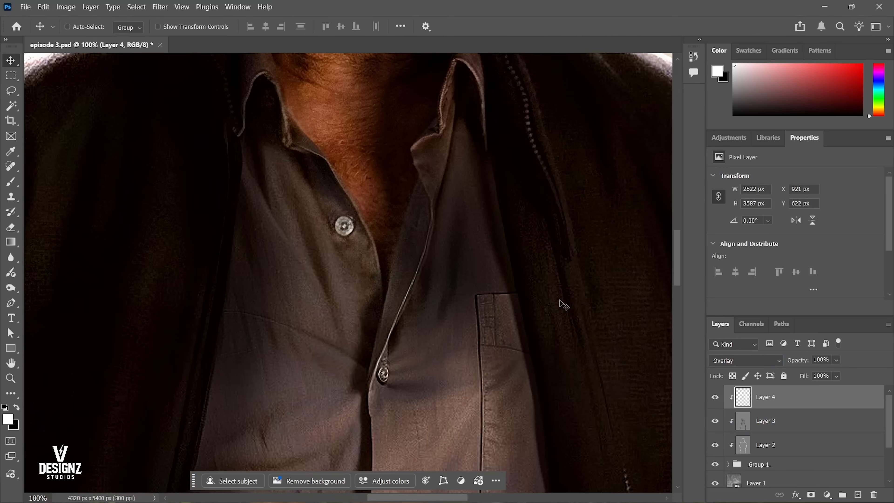
pyautogui.hotkey('ctrl', 's')
pyautogui.hotkey('ctrl', '0')
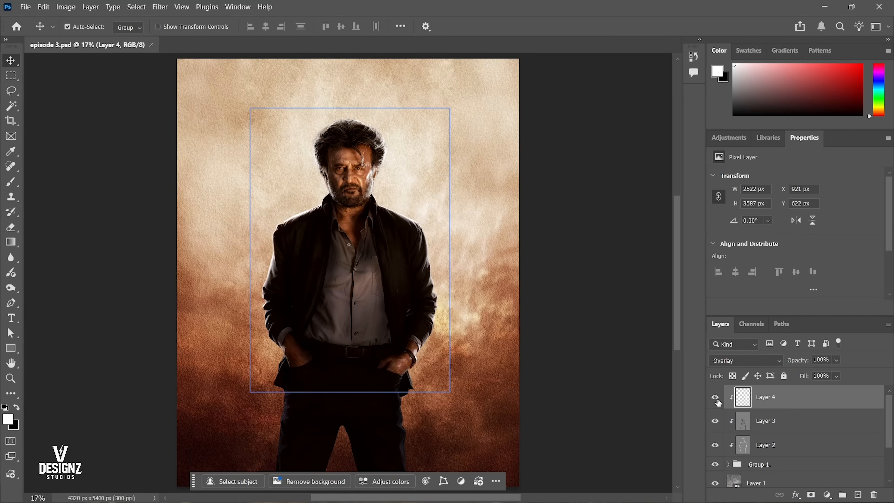
# Compare the figure with and without the edge light on Layer 4 and save the document.
pyautogui.click(716, 399)
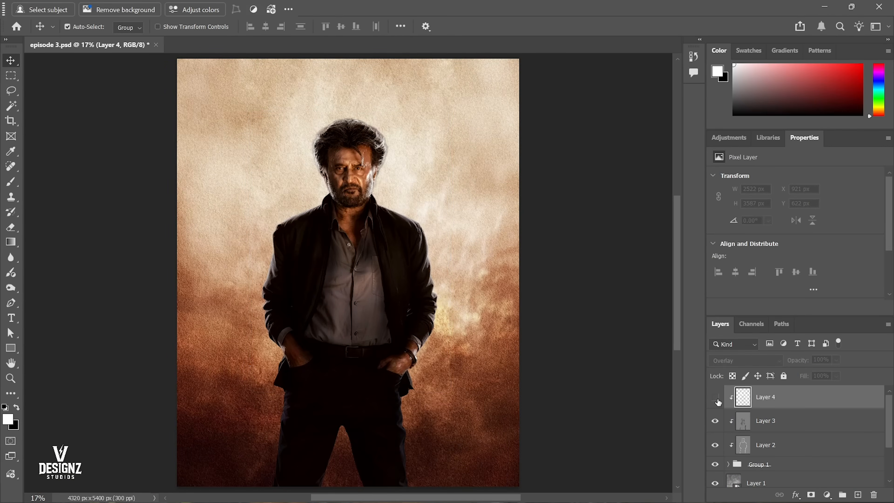
pyautogui.click(715, 397)
pyautogui.rightClick(425, 231)
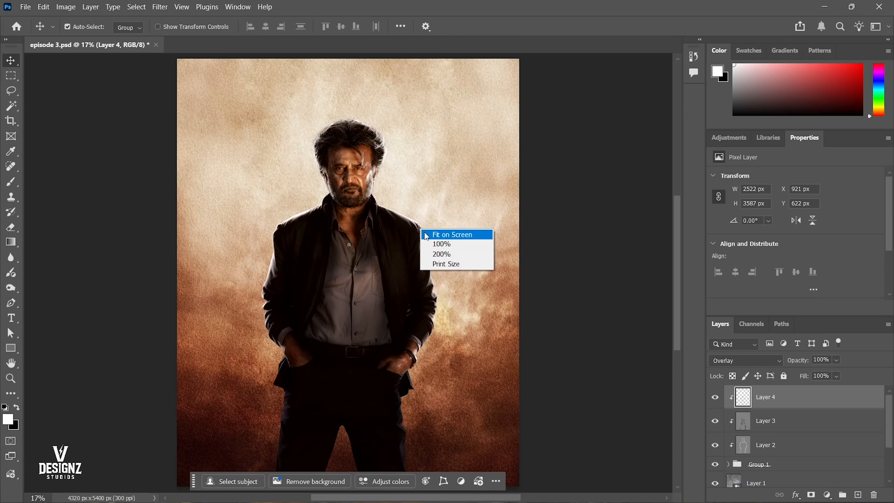
pyautogui.click(431, 234)
pyautogui.hotkey('ctrl', 's')
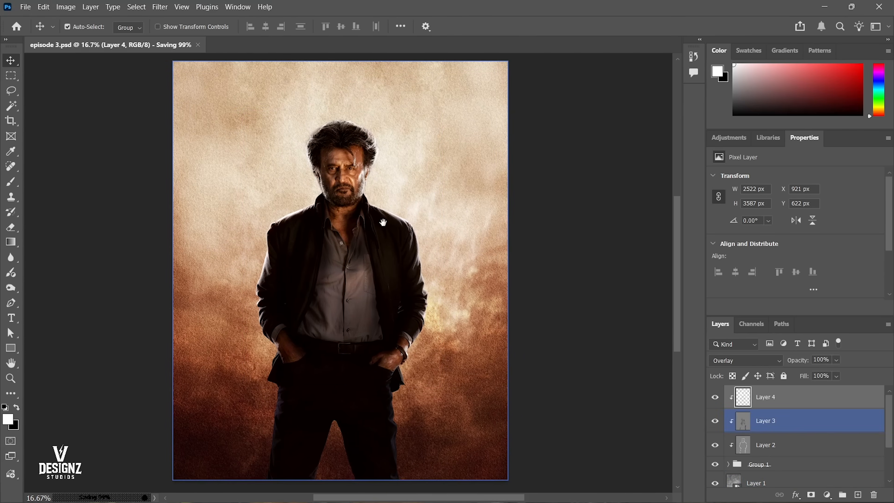
pyautogui.hotkey('ctrl', 's')
pyautogui.hotkey('ctrl', 's')
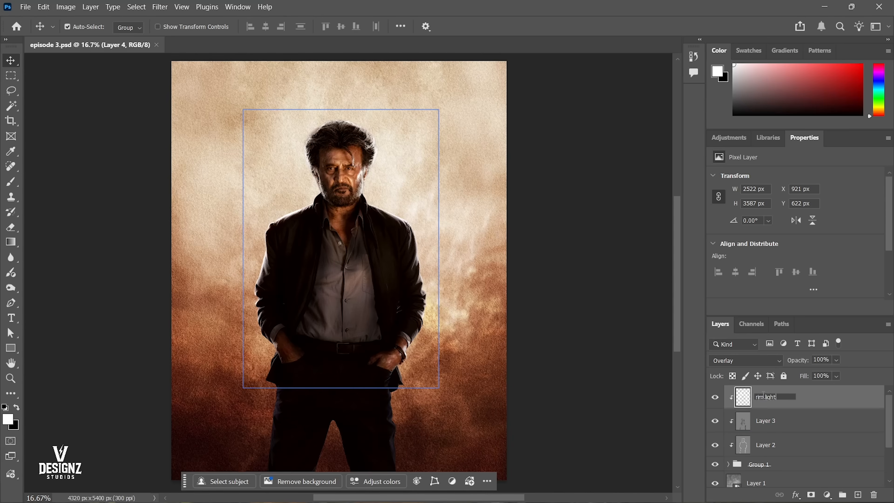
# Name the edge-light layer "rim lights", Layer 2 "dodge" and Layer 3 "burn", and save the document.
pyautogui.write('s')
pyautogui.press('Return')
pyautogui.click(762, 445)
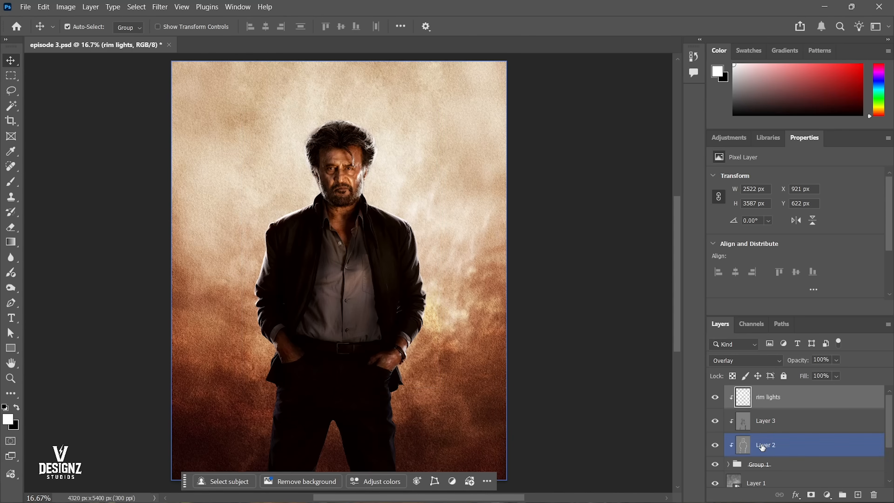
pyautogui.doubleClick(763, 445)
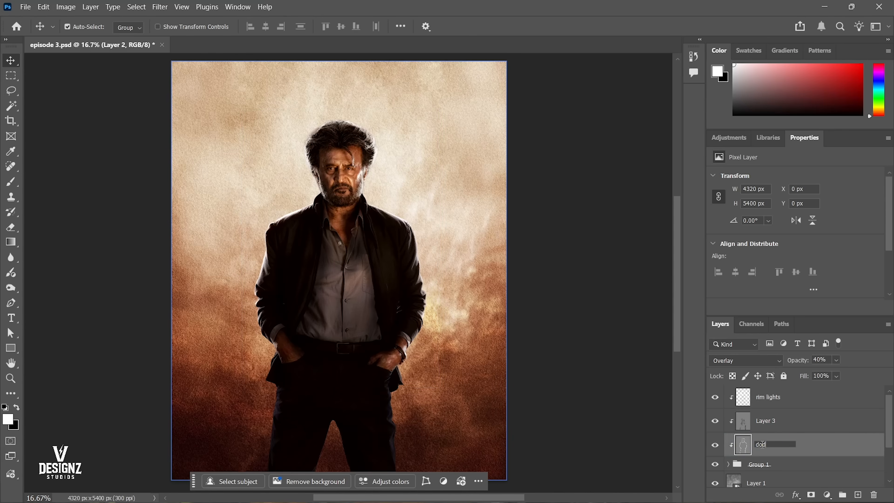
pyautogui.write('dodge')
pyautogui.press('Return')
pyautogui.doubleClick(763, 425)
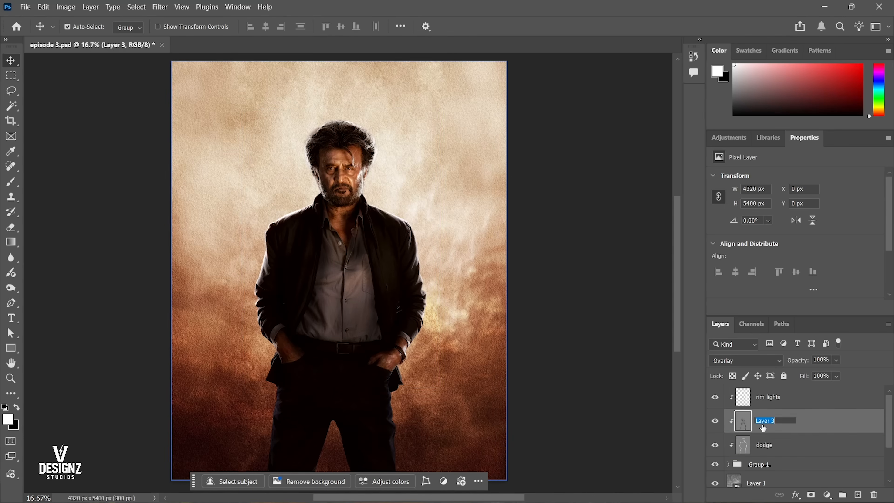
pyautogui.hotkey('ctrl', 's')
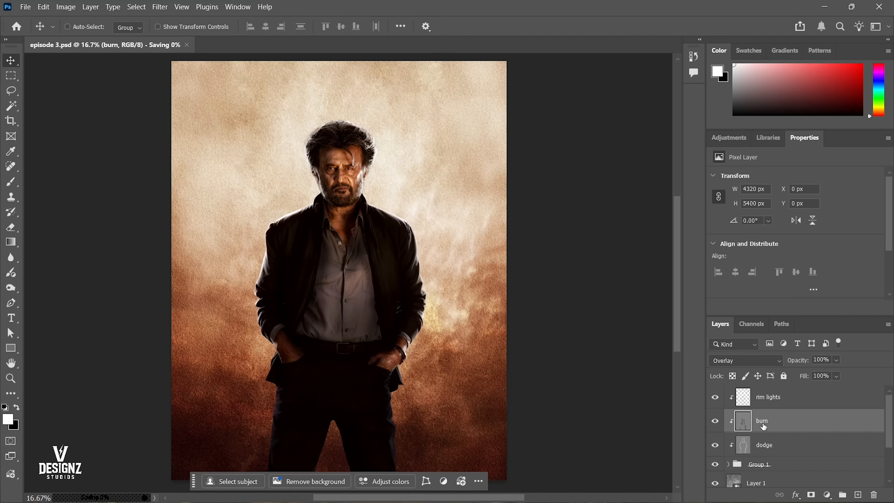
# Open the backlit silhouette image GRjk-iNW8AAsfpa.jpg from Downloads as a lighting reference.
pyautogui.moveTo(408, 214); pyautogui.dragTo(414, 210)
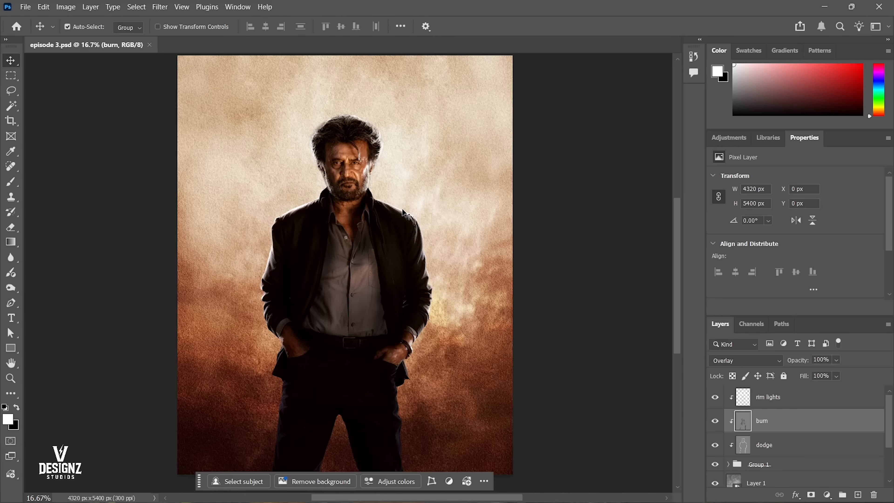
pyautogui.hotkey('ctrl', 'o')
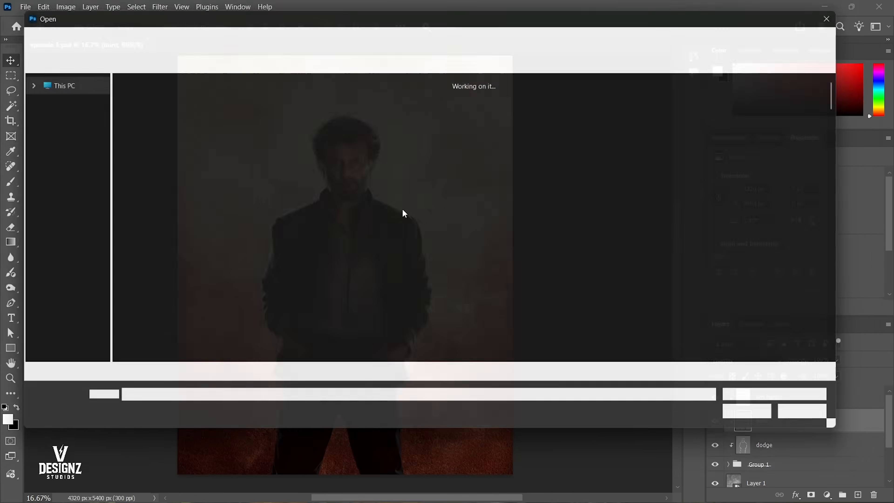
pyautogui.click(53, 172)
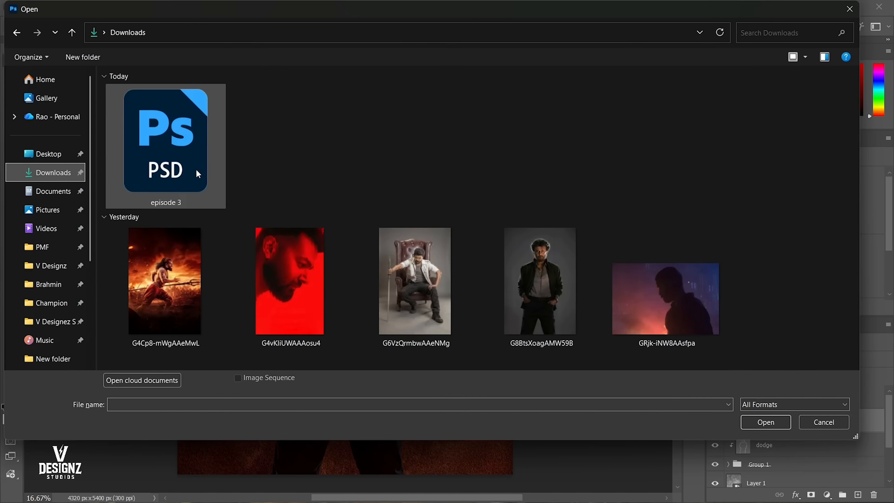
pyautogui.doubleClick(686, 260)
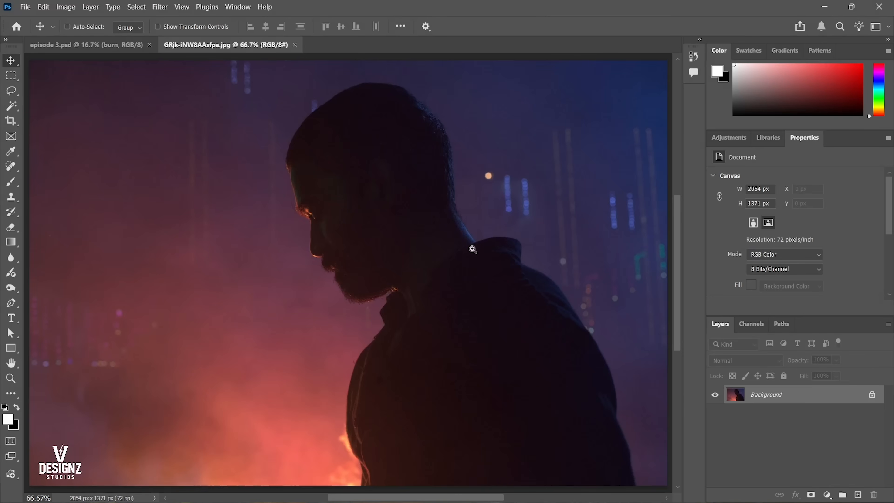
pyautogui.moveTo(473, 250); pyautogui.dragTo(466, 272)
pyautogui.keyDown('ctrl'); pyautogui.moveTo(410, 267); pyautogui.dragTo(440, 213); pyautogui.keyUp('ctrl')
pyautogui.moveTo(466, 232); pyautogui.dragTo(450, 257)
# Outline the blue background behind the head and the front edge of the face with the Lasso, and clear the selections.
pyautogui.press('l')
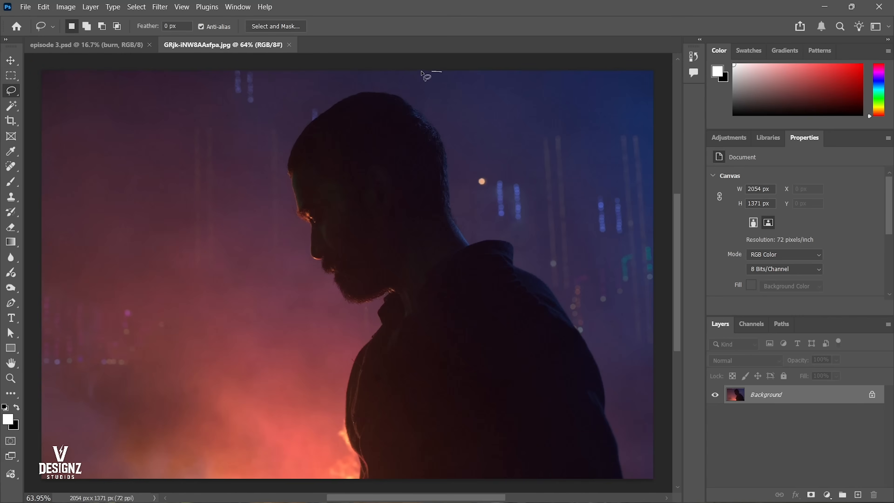
pyautogui.moveTo(563, 168); pyautogui.dragTo(566, 198)
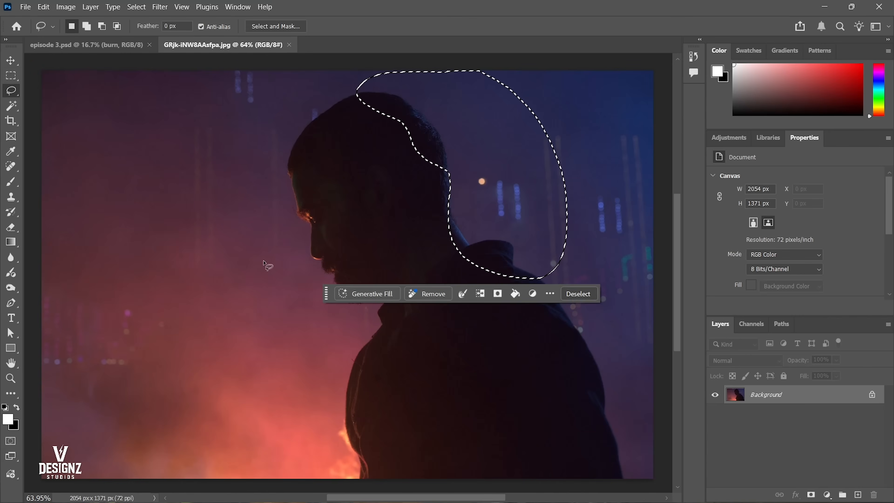
pyautogui.keyDown('shift'); pyautogui.moveTo(281, 138); pyautogui.dragTo(295, 264); pyautogui.keyUp('shift')
pyautogui.moveTo(405, 305); pyautogui.dragTo(408, 327)
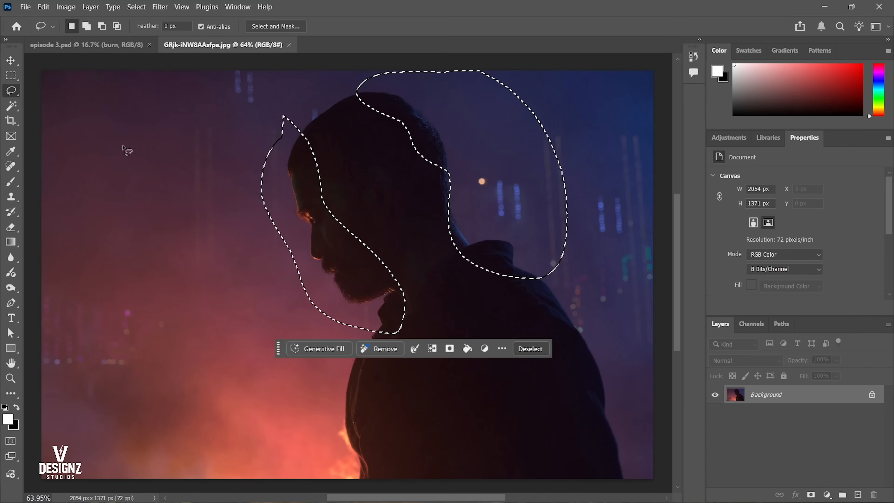
pyautogui.hotkey('ctrl', 'd')
# Trace the reddish glowing background in front of the silhouetted man with the Lasso.
pyautogui.moveTo(472, 198); pyautogui.dragTo(460, 200)
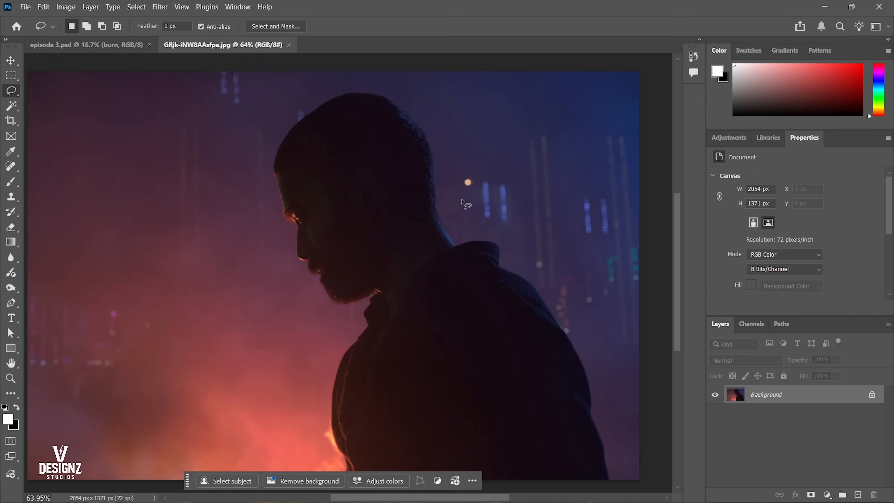
pyautogui.moveTo(405, 244); pyautogui.dragTo(410, 234)
pyautogui.moveTo(117, 164)
pyautogui.mouseDown()
pyautogui.moveTo(226, 244)
pyautogui.moveTo(292, 319)
pyautogui.mouseUp()
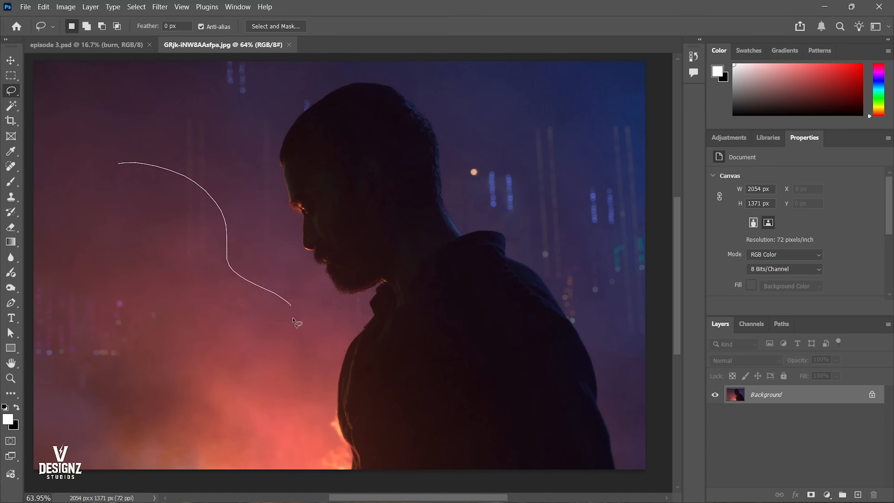
pyautogui.moveTo(68, 276); pyautogui.dragTo(118, 164)
pyautogui.click(278, 365)
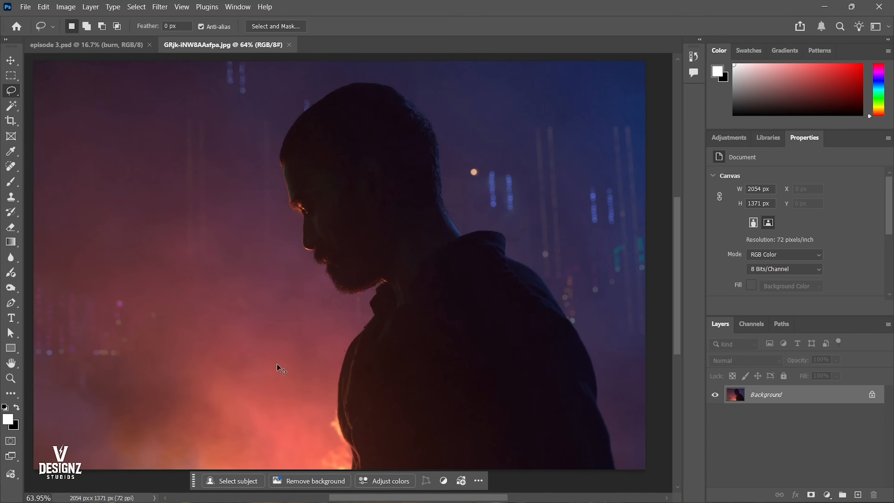
pyautogui.moveTo(310, 341); pyautogui.dragTo(76, 398)
pyautogui.moveTo(277, 313); pyautogui.dragTo(310, 341)
# Trace the warm-lit front of the man's face down to the collar with the Lasso.
pyautogui.moveTo(274, 144); pyautogui.dragTo(339, 166)
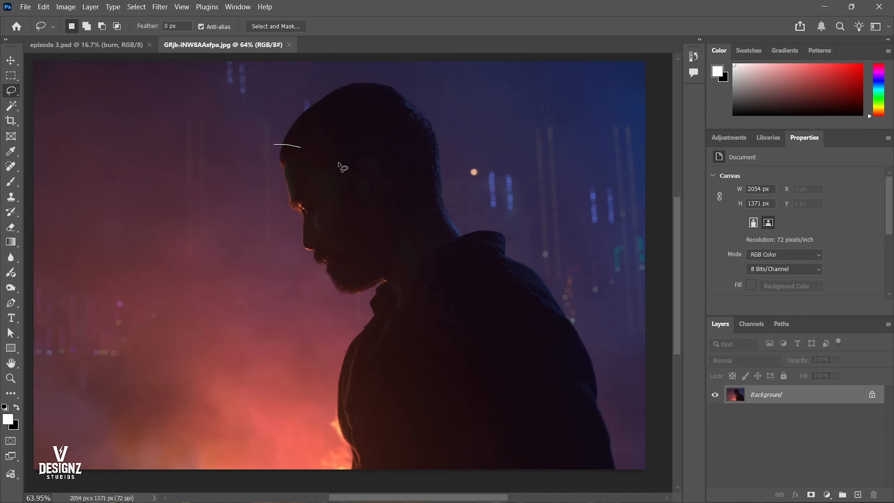
pyautogui.moveTo(367, 347); pyautogui.dragTo(370, 350)
pyautogui.moveTo(262, 142)
pyautogui.mouseDown()
pyautogui.moveTo(311, 191)
pyautogui.moveTo(331, 234)
pyautogui.mouseUp()
pyautogui.moveTo(377, 328); pyautogui.dragTo(287, 225)
pyautogui.click(230, 246)
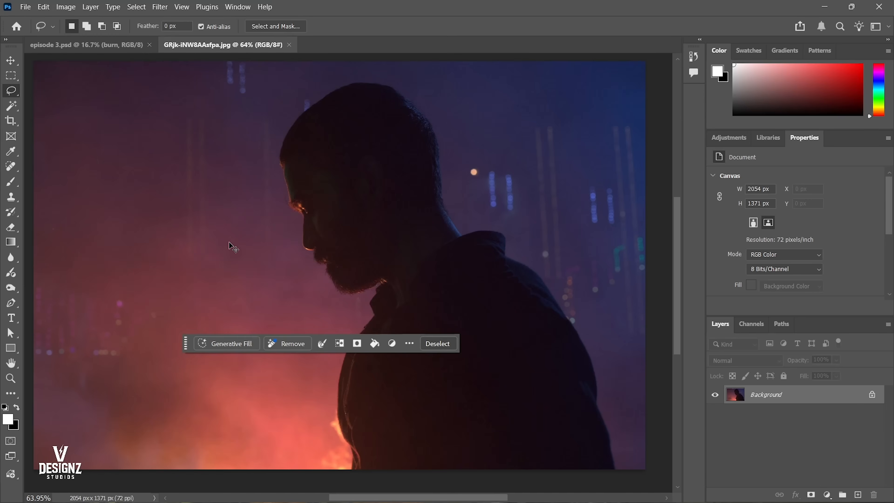
# Mark the direction of the warm light from the glowing background towards the man's face with Lasso strokes.
pyautogui.moveTo(249, 121); pyautogui.dragTo(199, 168)
pyautogui.moveTo(240, 231); pyautogui.dragTo(226, 257)
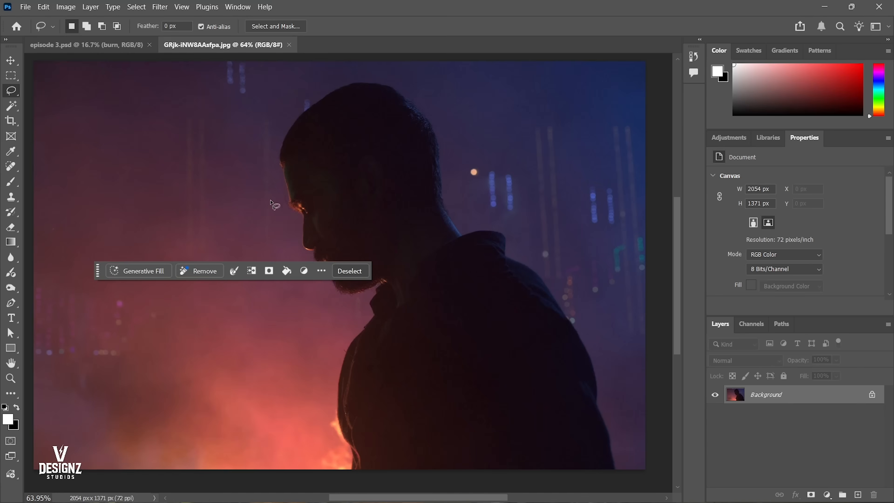
pyautogui.moveTo(308, 196); pyautogui.dragTo(249, 251)
pyautogui.moveTo(210, 346); pyautogui.dragTo(334, 219)
pyautogui.moveTo(248, 322); pyautogui.dragTo(306, 266)
pyautogui.moveTo(291, 322); pyautogui.dragTo(375, 250)
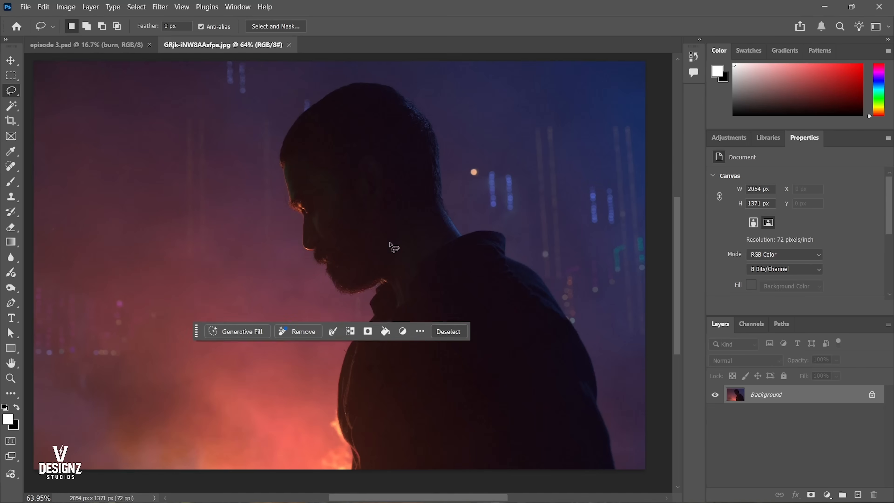
# Trace the blue background area and the back of the man's head with the Lasso, leaving no selection.
pyautogui.click(462, 136)
pyautogui.moveTo(630, 82)
pyautogui.mouseDown()
pyautogui.moveTo(554, 190)
pyautogui.moveTo(492, 59)
pyautogui.mouseUp()
pyautogui.hotkey('ctrl', 'd')
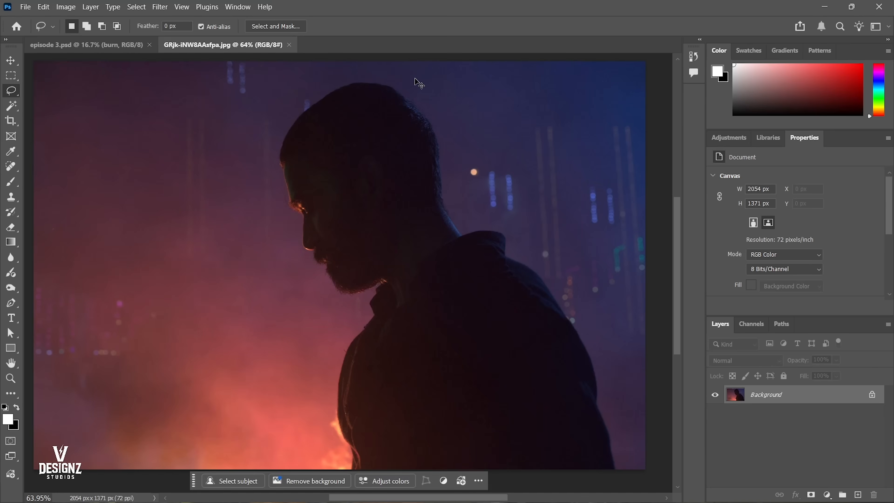
pyautogui.moveTo(413, 77)
pyautogui.mouseDown()
pyautogui.moveTo(413, 118)
pyautogui.moveTo(456, 216)
pyautogui.mouseUp()
pyautogui.click(405, 189)
# Close the silhouette reference image and open the poster G4Cp8-mWgAAeMwL.jpg from Downloads.
pyautogui.hotkey('ctrl', 'w')
pyautogui.press('v')
pyautogui.moveTo(393, 186); pyautogui.dragTo(417, 209)
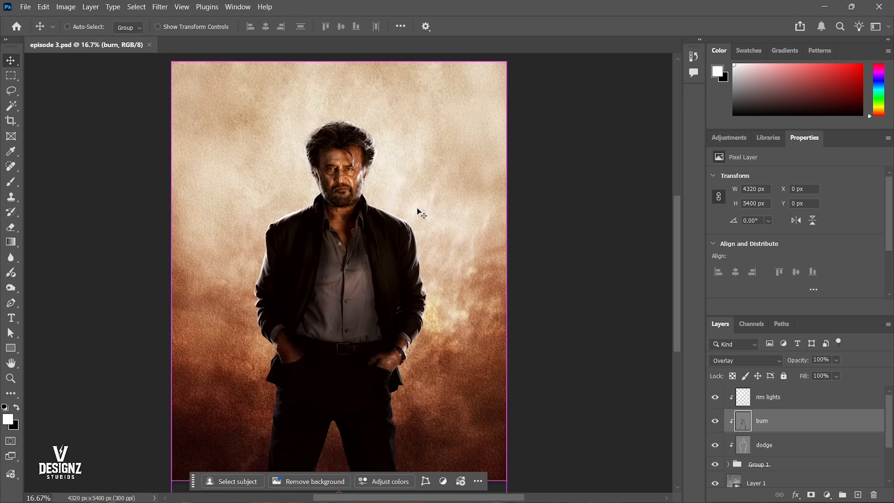
pyautogui.hotkey('ctrl', 'o')
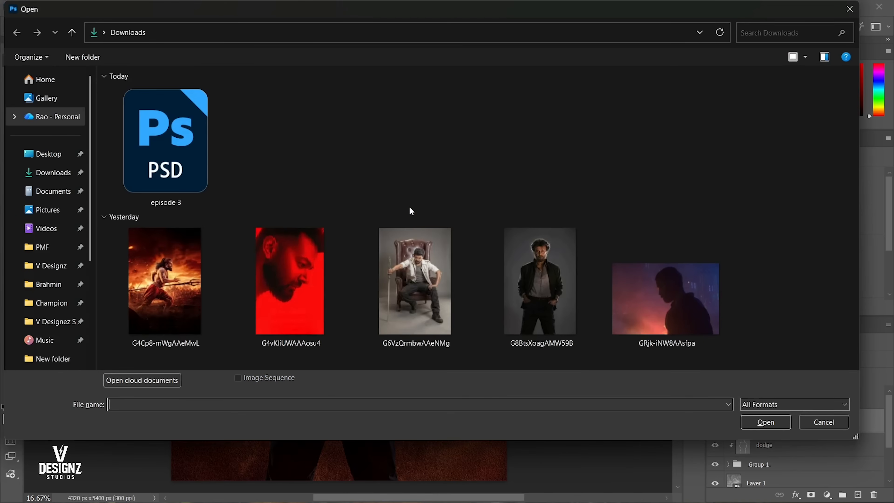
pyautogui.doubleClick(158, 301)
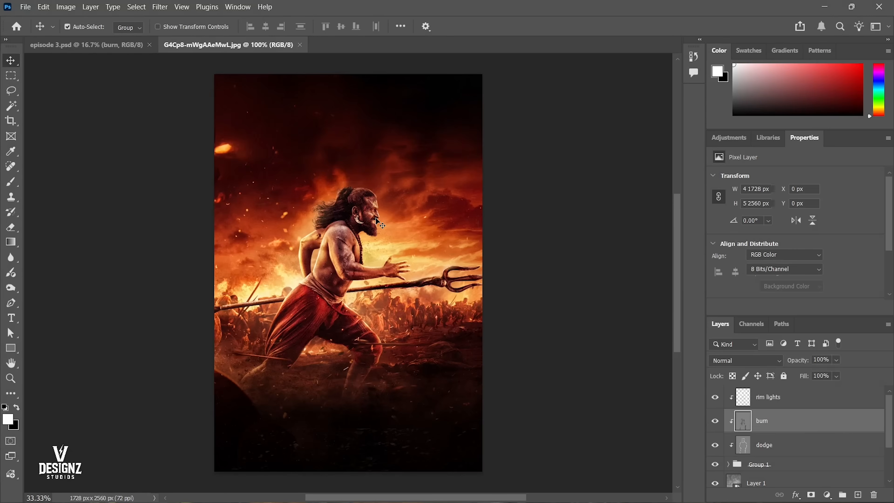
# Examine the lighting on the running warrior up close and across the whole poster.
pyautogui.moveTo(375, 274); pyautogui.dragTo(421, 275)
pyautogui.rightClick(425, 178)
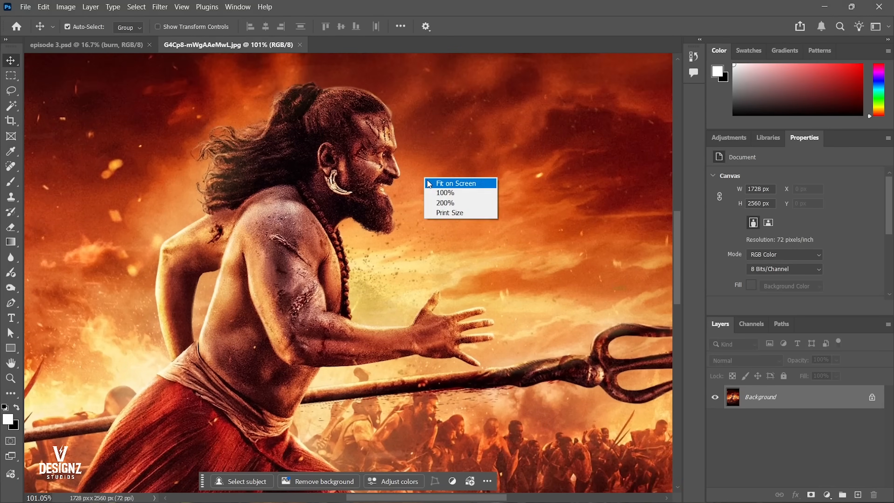
pyautogui.click(430, 183)
pyautogui.moveTo(367, 166); pyautogui.dragTo(393, 173)
pyautogui.rightClick(394, 173)
pyautogui.click(398, 176)
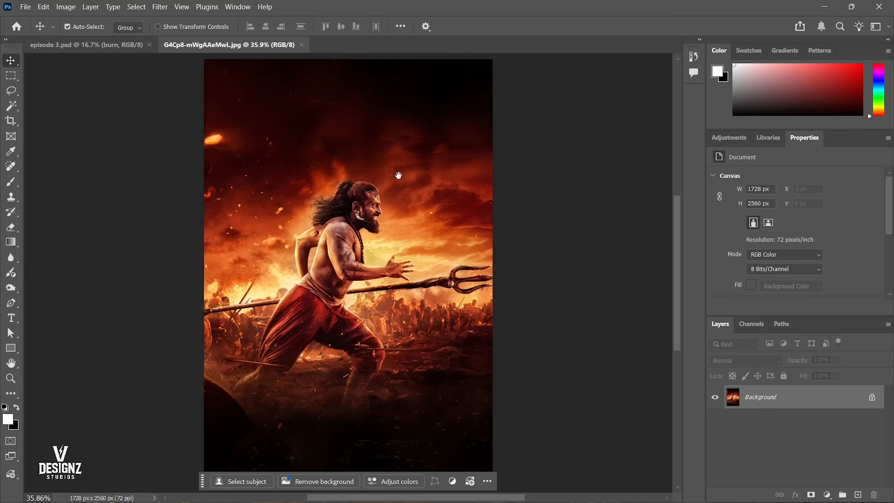
pyautogui.keyDown('alt'); pyautogui.click(397, 175); pyautogui.keyUp('alt')
pyautogui.moveTo(391, 250); pyautogui.dragTo(392, 238)
pyautogui.scroll(1, 391, 237)
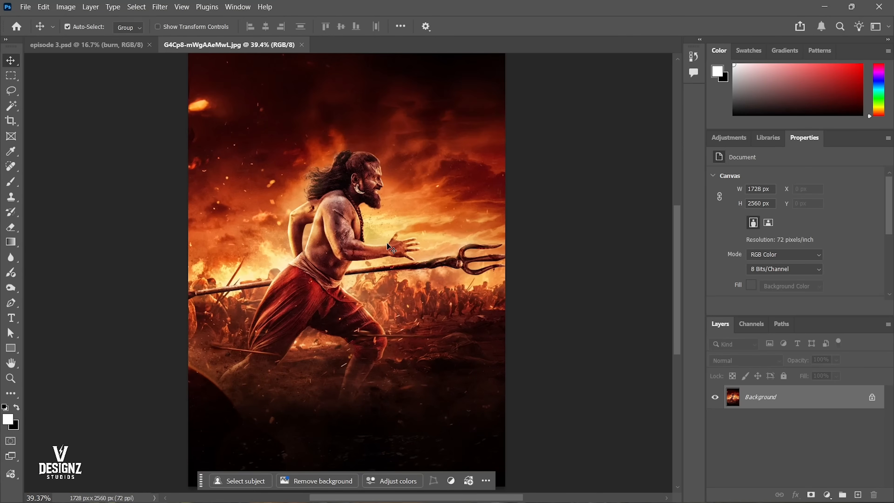
# Outline the dark sky and the bright fiery area around the warrior with the Lasso, and clear the selection.
pyautogui.press('l')
pyautogui.moveTo(380, 88)
pyautogui.mouseDown()
pyautogui.moveTo(367, 116)
pyautogui.moveTo(391, 163)
pyautogui.mouseUp()
pyautogui.scroll(-1, 389, 133)
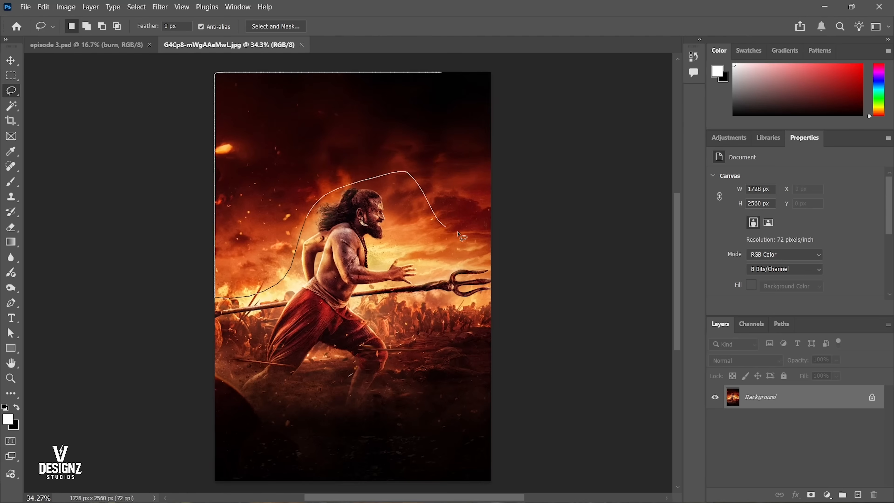
pyautogui.moveTo(458, 235); pyautogui.dragTo(464, 106)
pyautogui.click(451, 165)
pyautogui.moveTo(399, 187); pyautogui.dragTo(381, 201)
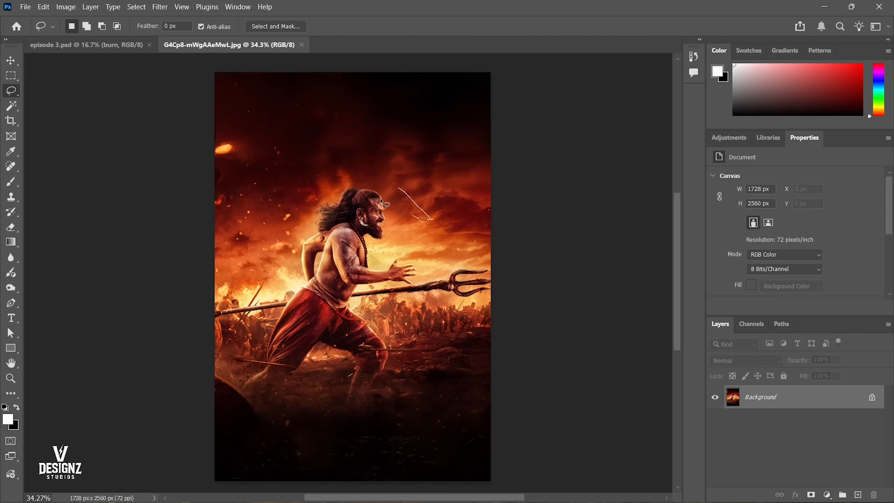
pyautogui.moveTo(441, 257); pyautogui.dragTo(346, 194)
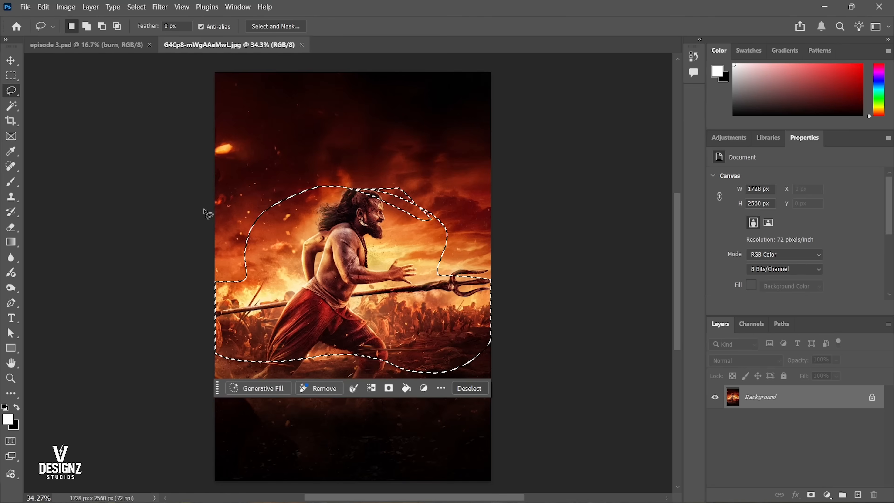
pyautogui.hotkey('ctrl', 'd')
# Inspect the warrior's upper body and outline the lit outer edge of his rear arm with the Lasso.
pyautogui.scroll(1, 385, 311)
pyautogui.moveTo(384, 311); pyautogui.dragTo(386, 305)
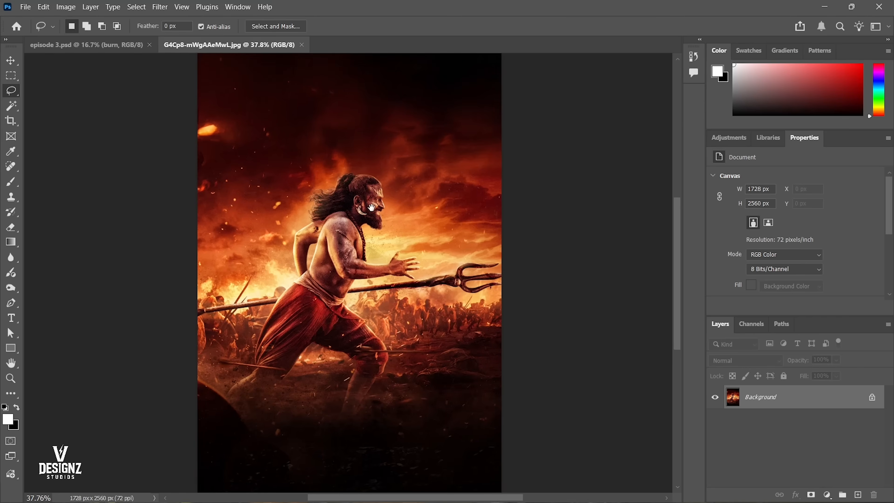
pyautogui.moveTo(369, 204); pyautogui.dragTo(491, 158)
pyautogui.moveTo(343, 220); pyautogui.dragTo(445, 158)
pyautogui.moveTo(314, 224); pyautogui.dragTo(334, 198)
pyautogui.moveTo(433, 162)
pyautogui.mouseDown()
pyautogui.moveTo(411, 210)
pyautogui.moveTo(413, 237)
pyautogui.moveTo(342, 284)
pyautogui.moveTo(351, 268)
pyautogui.mouseUp()
pyautogui.moveTo(351, 268)
pyautogui.mouseDown()
pyautogui.moveTo(331, 264)
pyautogui.moveTo(352, 223)
pyautogui.moveTo(331, 203)
pyautogui.mouseUp()
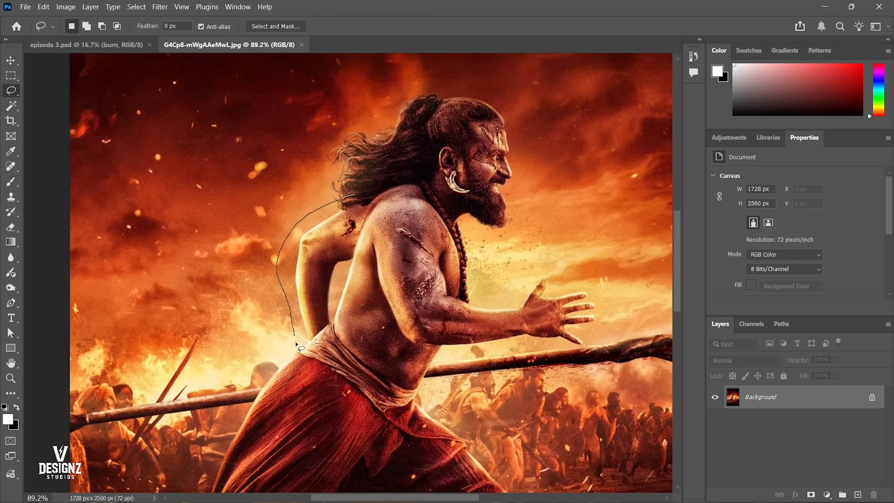
pyautogui.moveTo(351, 217); pyautogui.dragTo(353, 211)
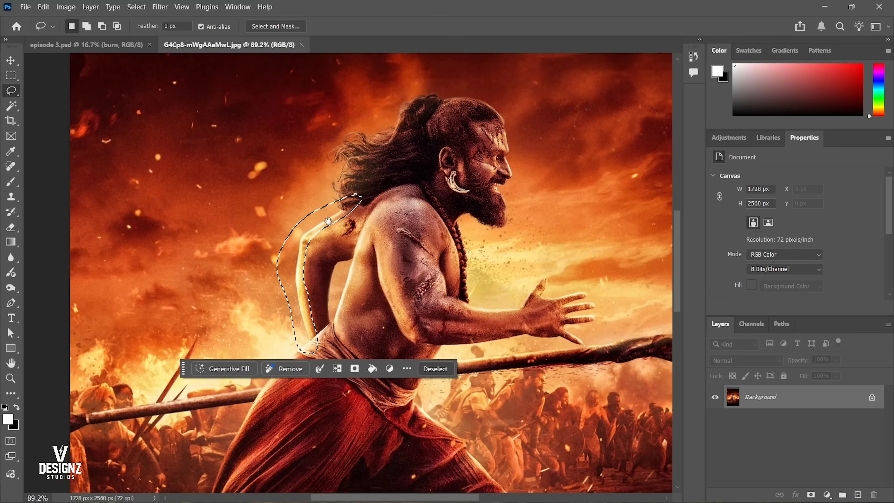
# Circle the lit top of the warrior's rear shoulder with the Lasso and clear the selection.
pyautogui.scroll(-3, 355, 183)
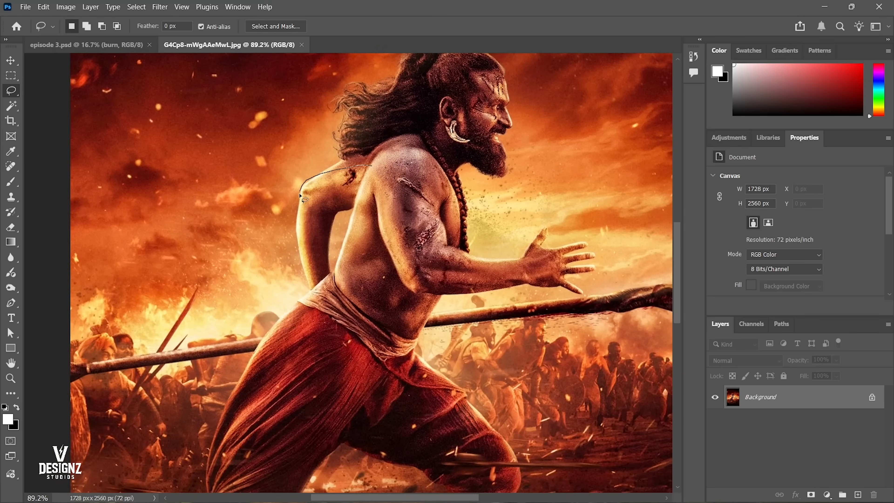
pyautogui.moveTo(386, 185); pyautogui.dragTo(298, 197)
pyautogui.moveTo(343, 270); pyautogui.dragTo(363, 268)
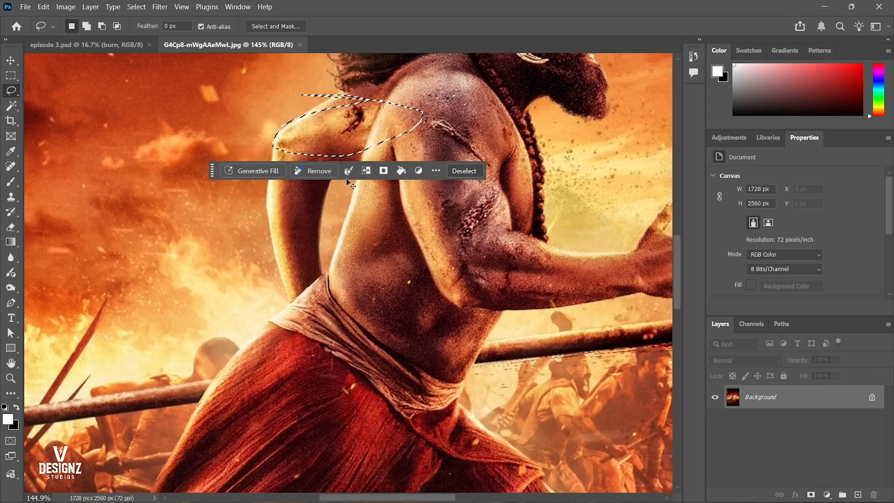
pyautogui.hotkey('ctrl', 'd')
# Trace the inner side of the warrior's rear arm and back with the Lasso, and clear the selections.
pyautogui.moveTo(357, 176); pyautogui.dragTo(360, 171)
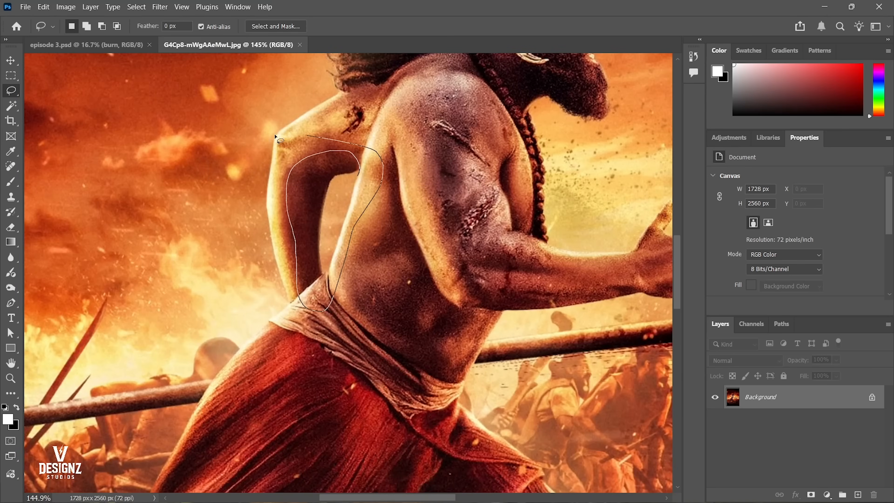
pyautogui.moveTo(275, 136); pyautogui.dragTo(282, 134)
pyautogui.hotkey('ctrl', 'd')
pyautogui.moveTo(408, 184)
pyautogui.mouseDown()
pyautogui.moveTo(385, 185)
pyautogui.moveTo(395, 193)
pyautogui.moveTo(353, 164)
pyautogui.mouseUp()
pyautogui.moveTo(350, 246); pyautogui.dragTo(351, 248)
pyautogui.hotkey('ctrl', 'd')
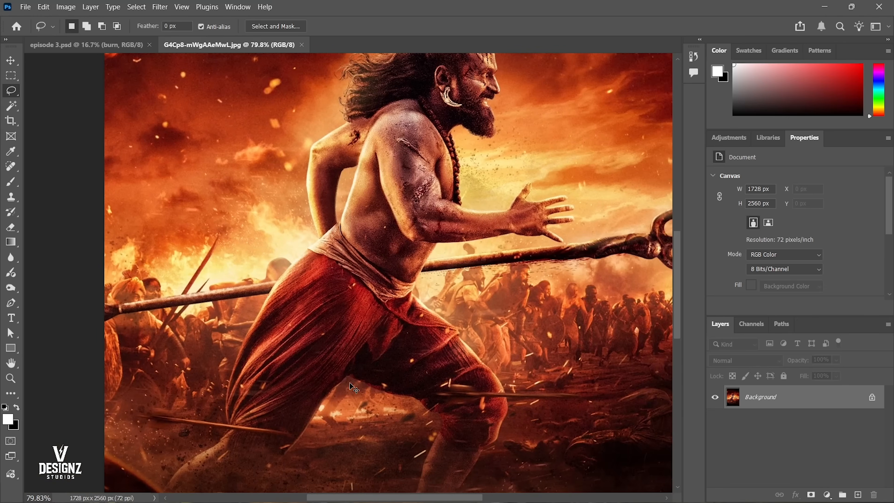
# Circle the glowing ground between the warrior's legs with the Lasso and clear the selection.
pyautogui.moveTo(331, 418); pyautogui.dragTo(329, 397)
pyautogui.moveTo(444, 414); pyautogui.dragTo(336, 422)
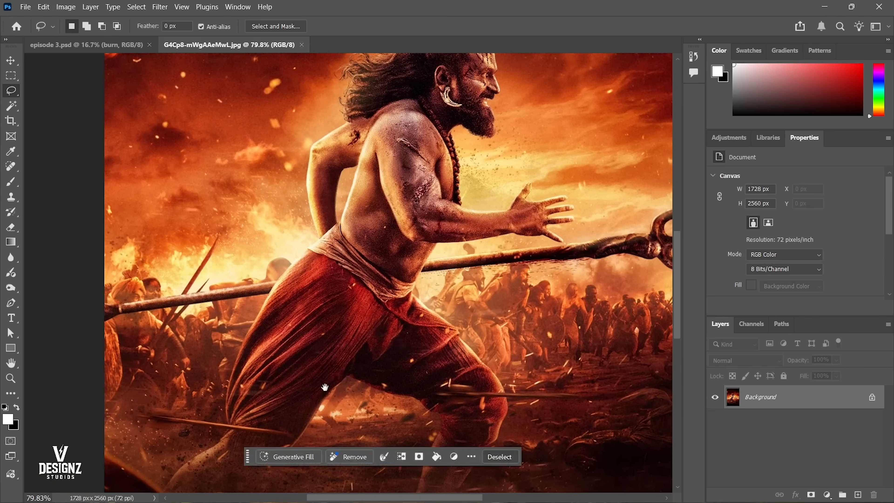
pyautogui.moveTo(327, 387); pyautogui.dragTo(367, 248)
pyautogui.hotkey('ctrl', 'd')
# Trace the lit rear edge of the warrior's red garment with the Lasso and clear the selection.
pyautogui.scroll(-3, 458, 176)
pyautogui.moveTo(460, 177); pyautogui.dragTo(367, 322)
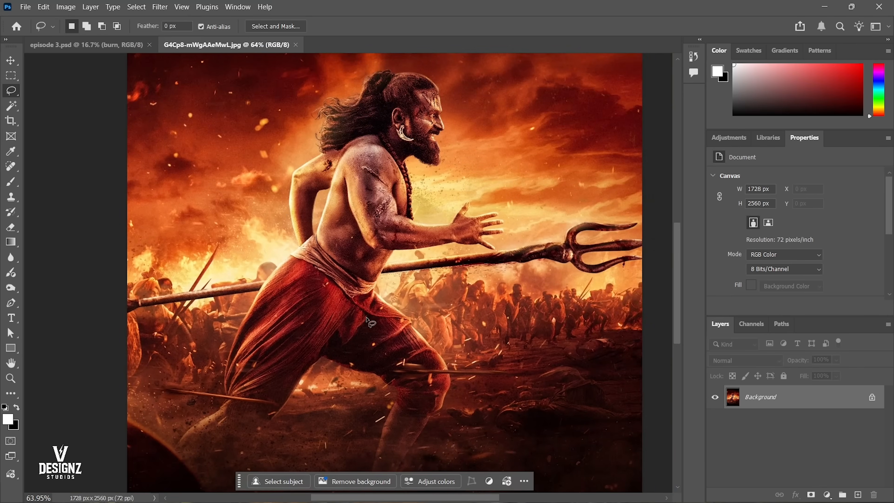
pyautogui.moveTo(235, 387); pyautogui.dragTo(265, 321)
pyautogui.moveTo(295, 250); pyautogui.dragTo(297, 252)
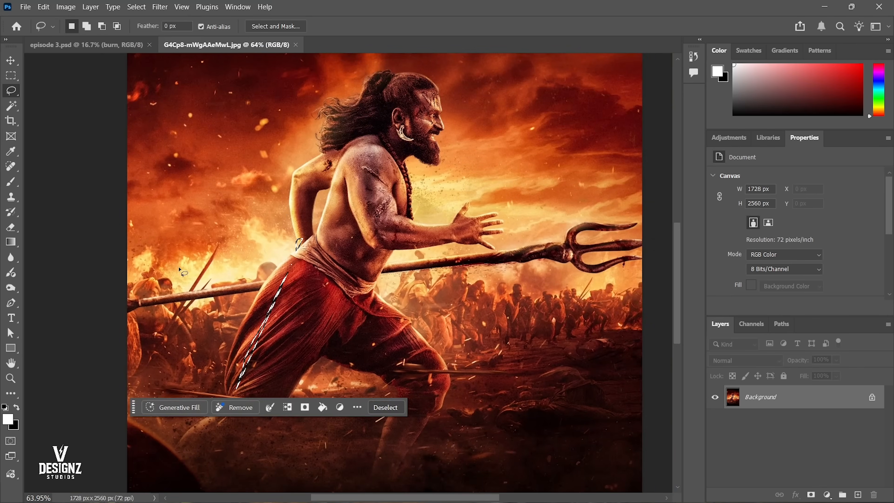
pyautogui.hotkey('ctrl', 'd')
# Outline the fiery glow behind the warrior's back with the Lasso and clear the selection.
pyautogui.moveTo(279, 213); pyautogui.dragTo(123, 280)
pyautogui.moveTo(345, 250); pyautogui.dragTo(338, 247)
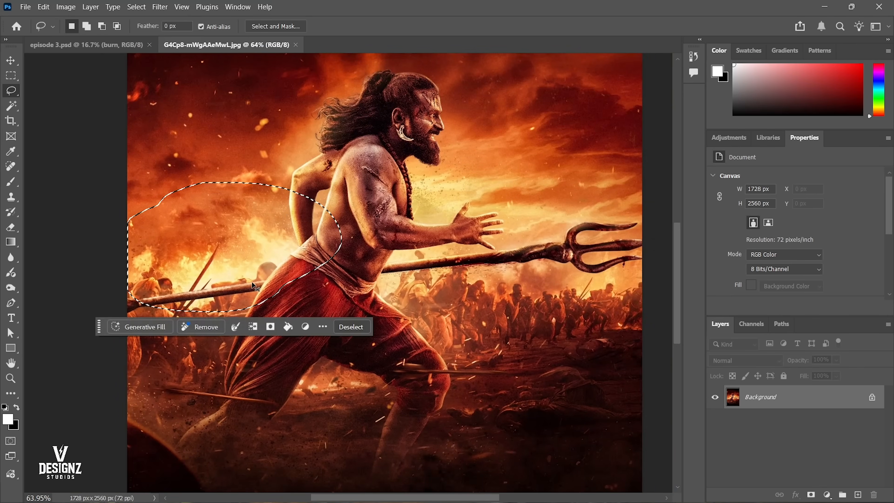
pyautogui.hotkey('ctrl', 'd')
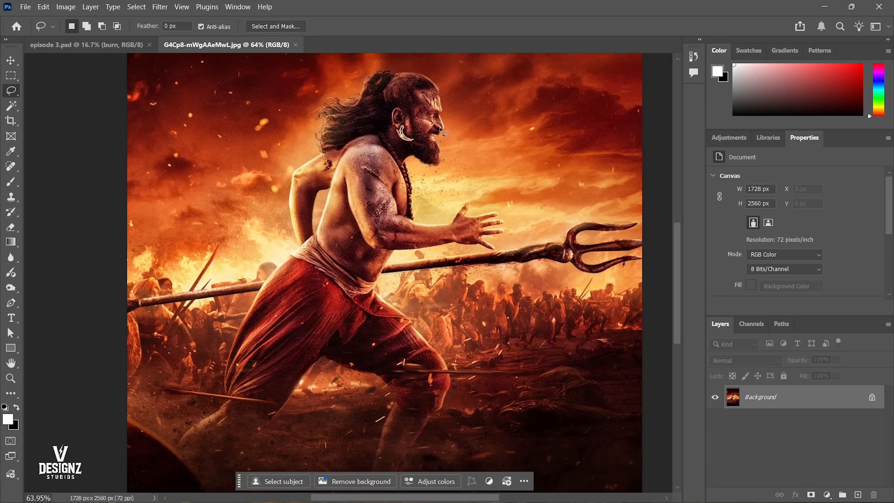
# Outline the lit front of the warrior's face from forehead to chin with the Lasso, and clear the selection.
pyautogui.scroll(-5, 447, 184)
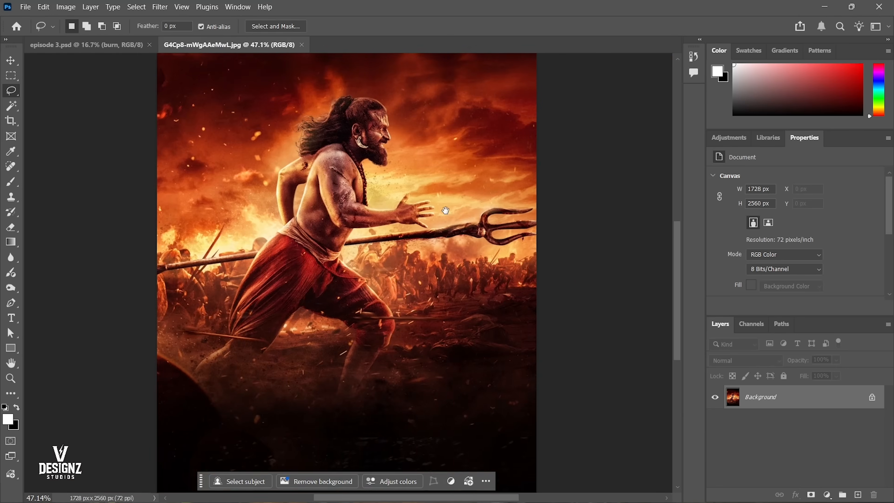
pyautogui.moveTo(401, 140); pyautogui.dragTo(393, 144)
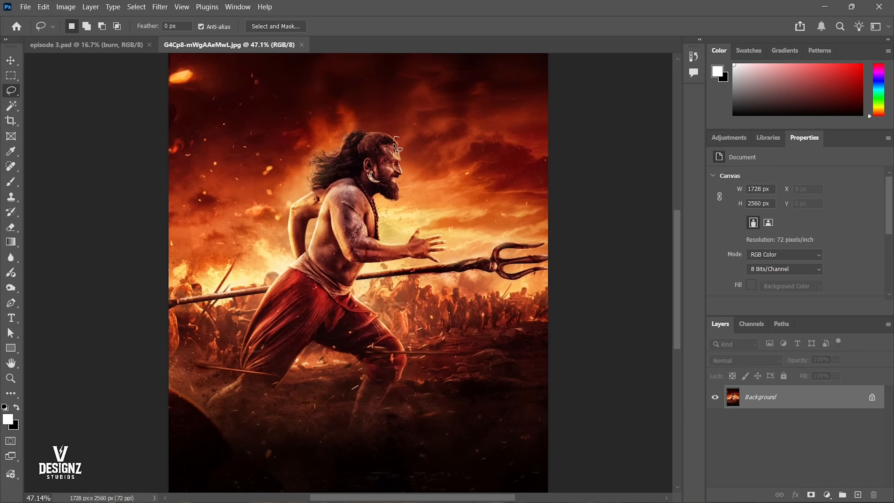
pyautogui.press('space')
pyautogui.moveTo(414, 187)
pyautogui.mouseDown()
pyautogui.moveTo(401, 130)
pyautogui.moveTo(433, 129)
pyautogui.moveTo(440, 147)
pyautogui.mouseUp()
pyautogui.hotkey('ctrl', '+')
pyautogui.hotkey('ctrl', '+')
pyautogui.hotkey('ctrl', '+')
pyautogui.hotkey('ctrl', '+')
pyautogui.hotkey('ctrl', 'd')
pyautogui.scroll(3, 443, 151)
pyautogui.moveTo(433, 195); pyautogui.dragTo(419, 188)
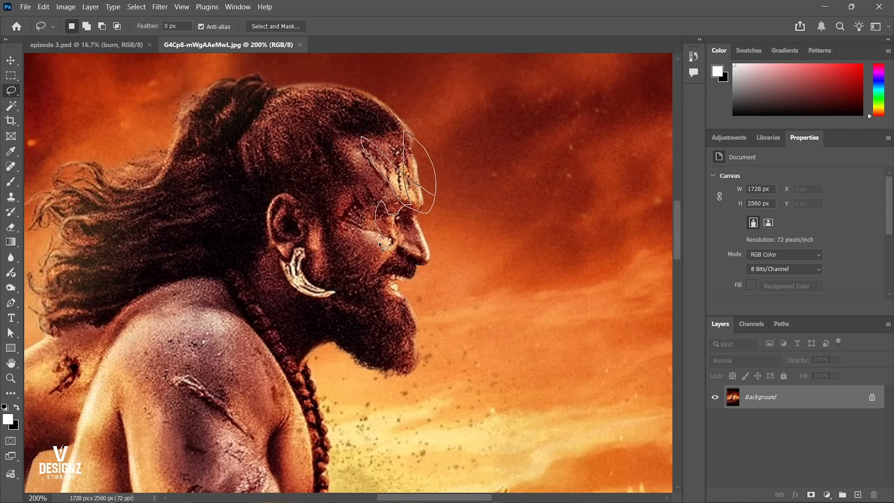
pyautogui.moveTo(445, 283); pyautogui.dragTo(440, 278)
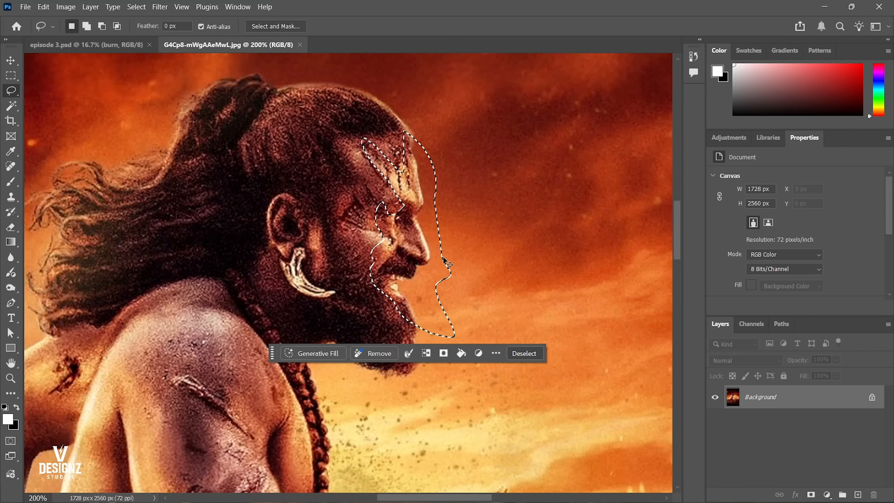
pyautogui.hotkey('ctrl', 'd')
# Trace the bright edge of the warrior's nose and its shaded side with the Lasso, and clear the selections.
pyautogui.moveTo(425, 209); pyautogui.dragTo(411, 219)
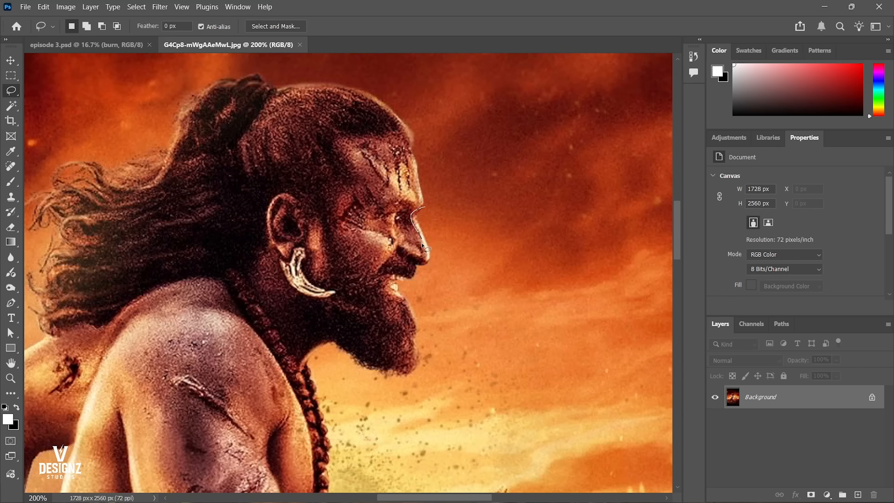
pyautogui.moveTo(445, 252)
pyautogui.mouseDown()
pyautogui.moveTo(420, 199)
pyautogui.moveTo(400, 214)
pyautogui.moveTo(412, 218)
pyautogui.moveTo(447, 178)
pyautogui.moveTo(374, 163)
pyautogui.mouseUp()
pyautogui.hotkey('ctrl', 'z')
pyautogui.hotkey('ctrl', 'd')
pyautogui.moveTo(432, 237); pyautogui.dragTo(433, 240)
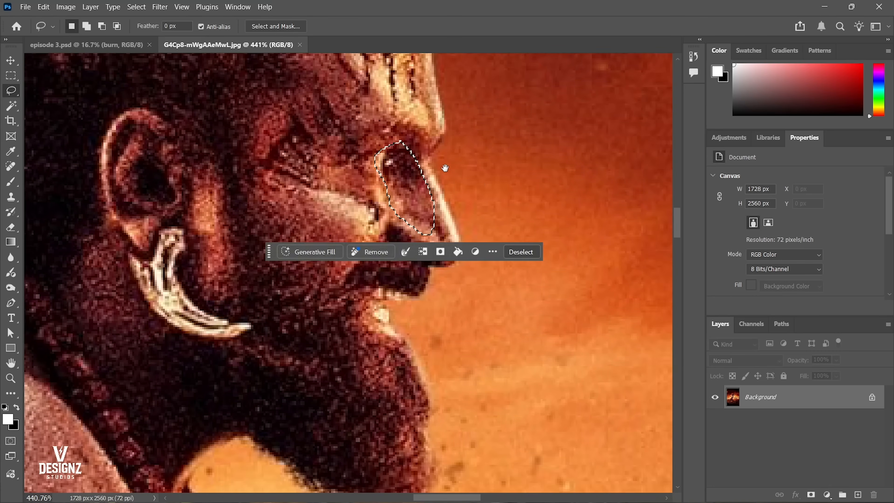
pyautogui.hotkey('ctrl', '0')
pyautogui.hotkey('ctrl', 'd')
# Fit the whole warrior reference image in view, close it, and return to the episode 3.psd poster.
pyautogui.moveTo(398, 312); pyautogui.dragTo(405, 252)
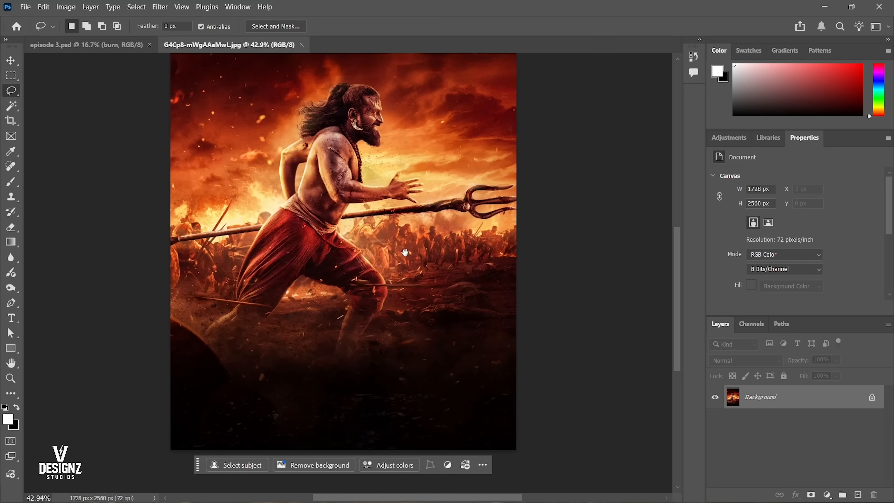
pyautogui.scroll(-3, 401, 242)
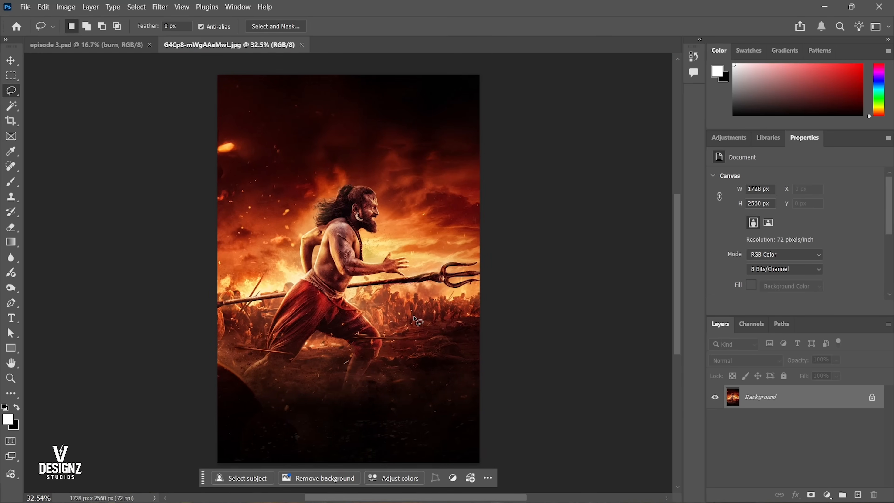
pyautogui.scroll(2, 387, 303)
pyautogui.rightClick(396, 286)
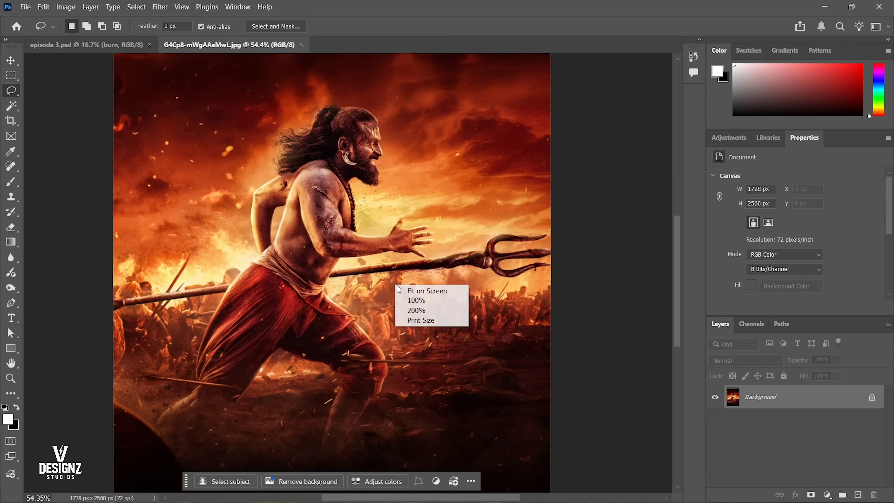
pyautogui.click(422, 290)
pyautogui.press('v')
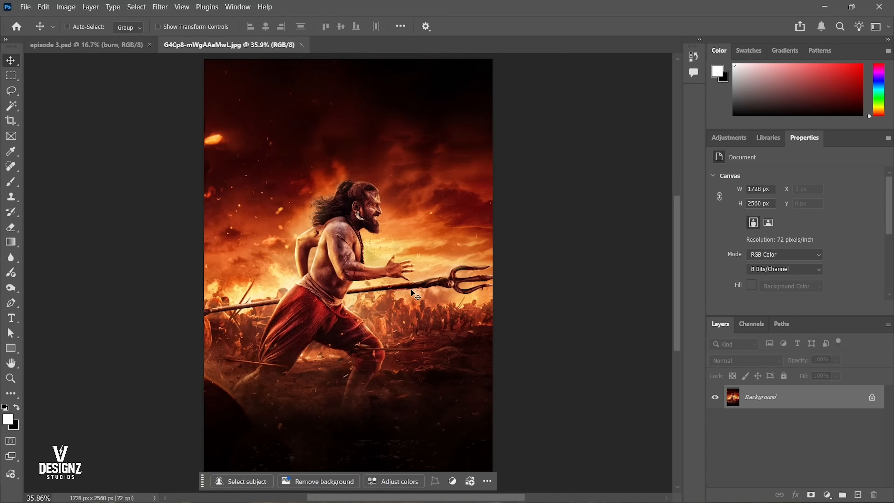
pyautogui.hotkey('ctrl', 'w')
pyautogui.hotkey('ctrl', '0')
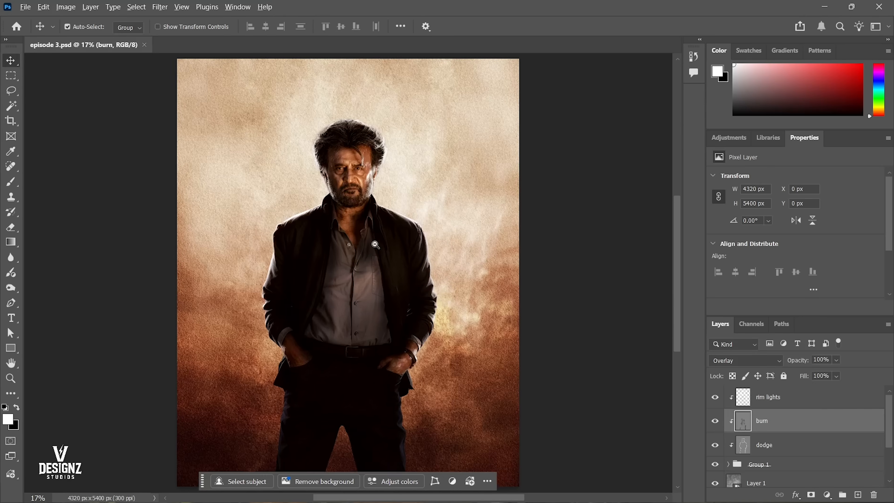
# Group the rim lights, burn and dodge layers together with Group 1, and toggle the new group's visibility to check it.
pyautogui.scroll(-1, 375, 246)
pyautogui.click(775, 400)
pyautogui.keyDown('shift'); pyautogui.click(762, 449); pyautogui.keyUp('shift')
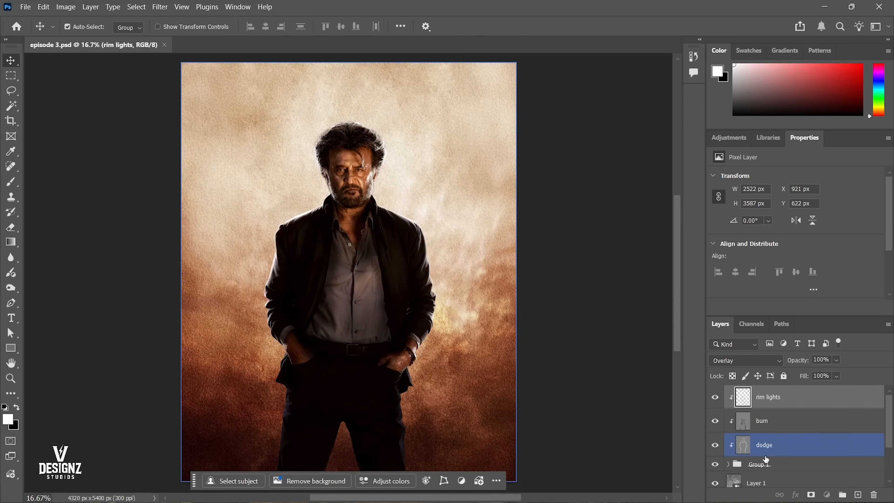
pyautogui.keyDown('shift'); pyautogui.click(756, 465); pyautogui.keyUp('shift')
pyautogui.keyDown('shift'); pyautogui.click(761, 481); pyautogui.keyUp('shift')
pyautogui.scroll(-2, 767, 471)
pyautogui.scroll(2, 771, 468)
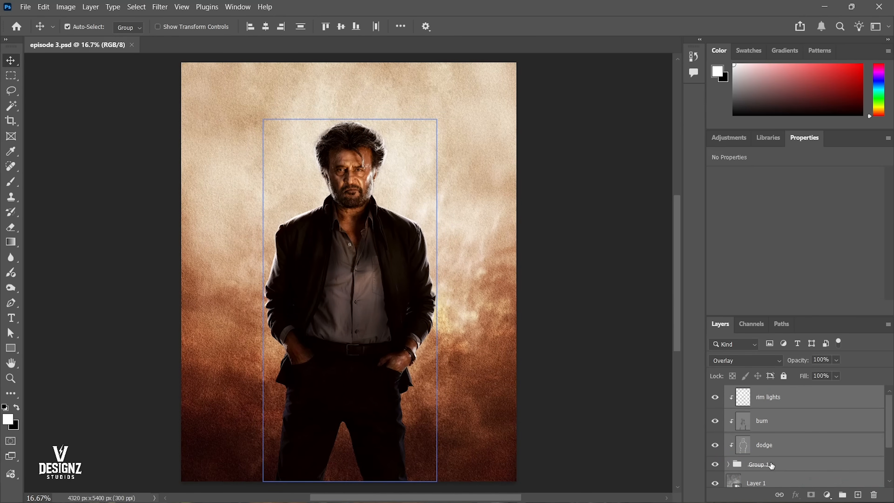
pyautogui.hotkey('ctrl', 'shift', 'n')
pyautogui.press('Escape')
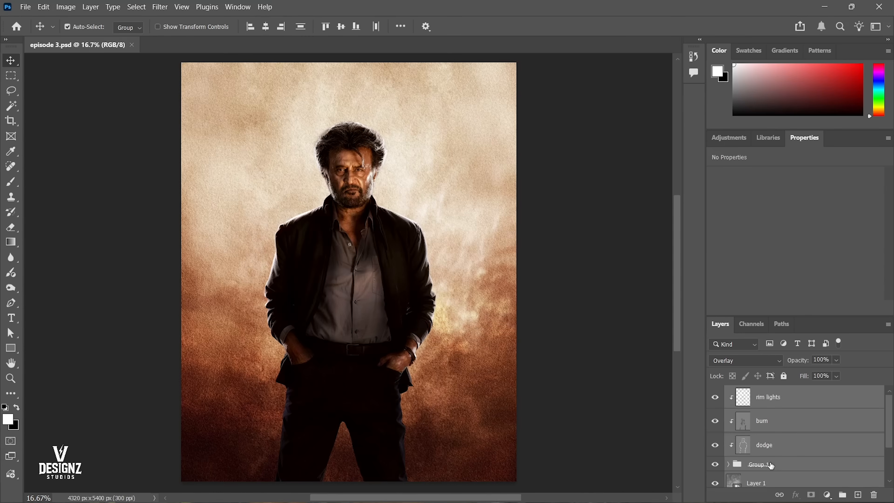
pyautogui.click(769, 398)
pyautogui.scroll(-2, 767, 412)
pyautogui.keyDown('shift'); pyautogui.click(762, 418); pyautogui.keyUp('shift')
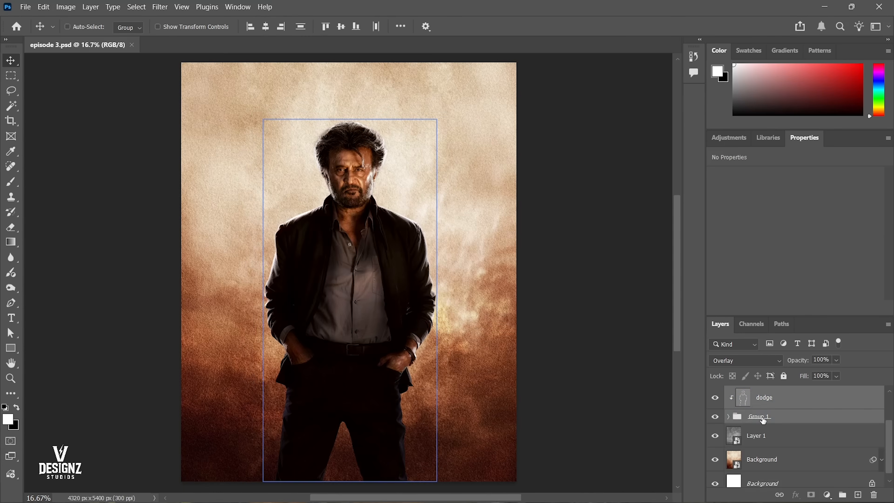
pyautogui.hotkey('ctrl', 'g')
pyautogui.click(717, 392)
pyautogui.click(716, 392)
pyautogui.click(717, 392)
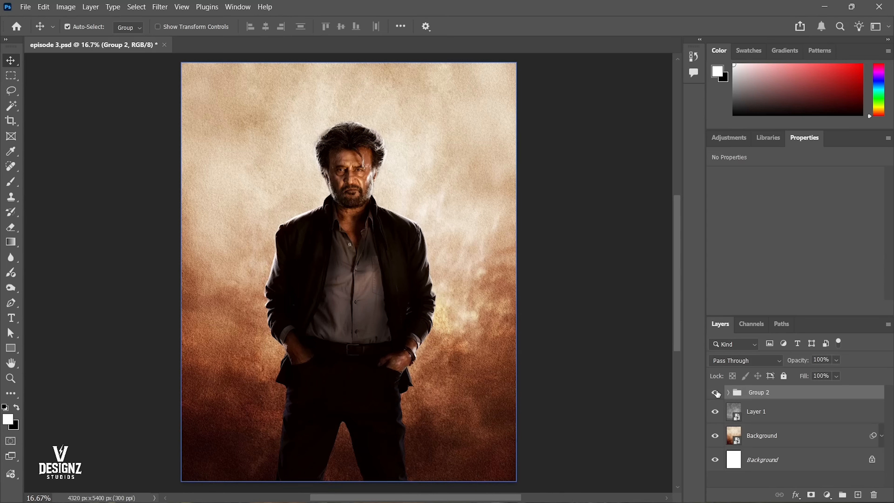
# Group Layer 1 with the textured background layer above the locked white Background, and save the document.
pyautogui.click(712, 415)
pyautogui.click(712, 415)
pyautogui.click(778, 415)
pyautogui.keyDown('shift'); pyautogui.click(786, 435); pyautogui.keyUp('shift')
pyautogui.hotkey('ctrl', 'g')
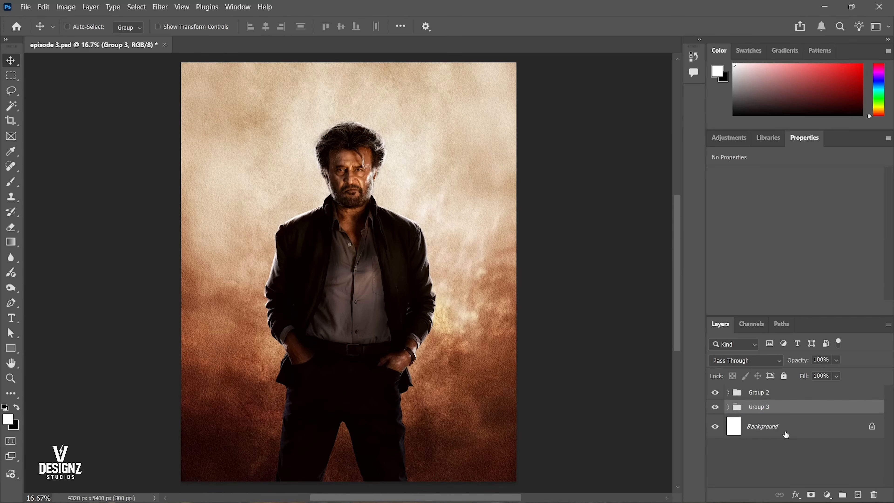
pyautogui.hotkey('ctrl', 's')
pyautogui.hotkey('ctrl', 'shift', 'n')
pyautogui.press('Return')
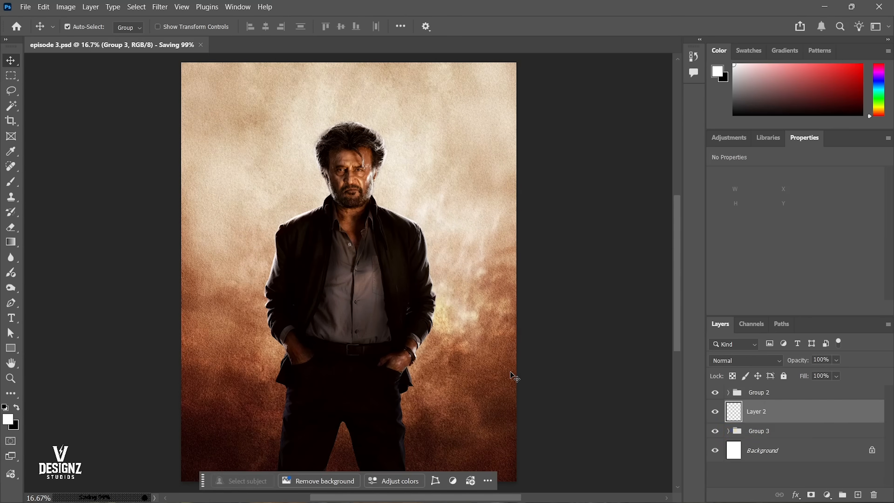
pyautogui.hotkey('ctrl', 'z')
pyautogui.hotkey('ctrl', 'o')
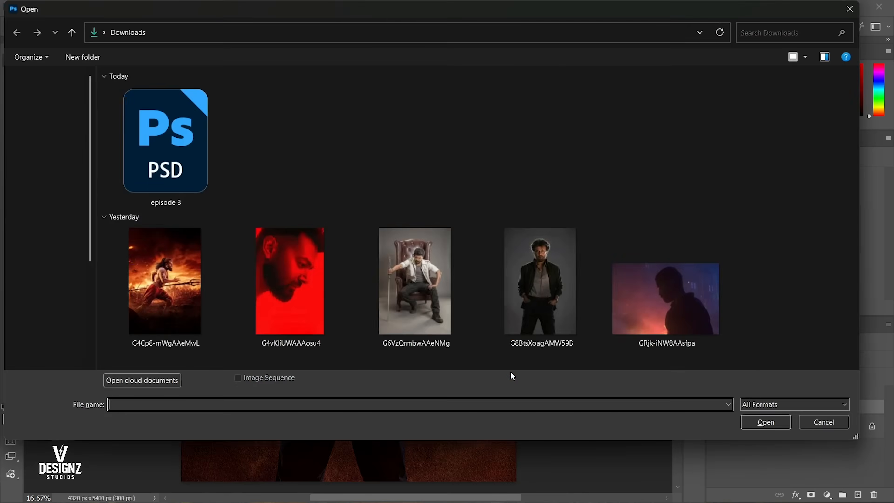
pyautogui.scroll(-2, 58, 333)
pyautogui.scroll(-1, 58, 333)
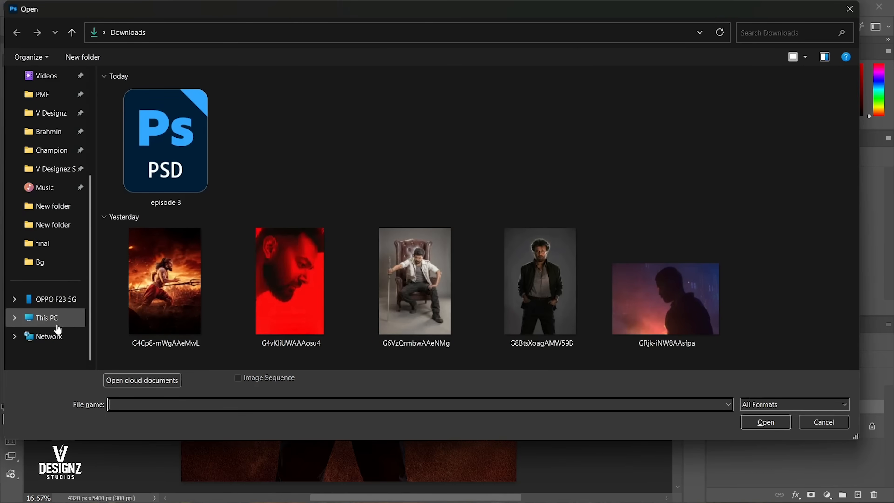
pyautogui.click(54, 319)
pyautogui.doubleClick(495, 163)
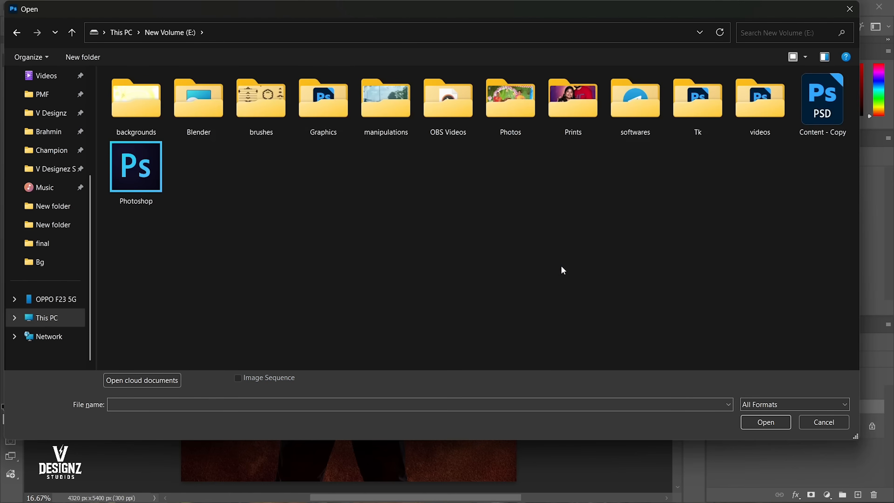
pyautogui.press('Escape')
# Add the white title text RAJINIKANTH beside the figure's head, on a layer between the two groups.
pyautogui.press('t')
pyautogui.click(397, 199)
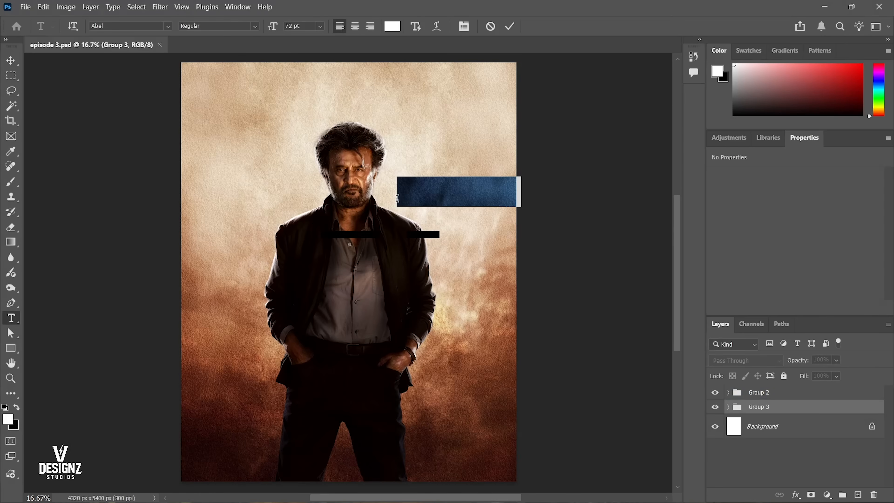
pyautogui.press('BackSpace')
pyautogui.write('RAJINI K')
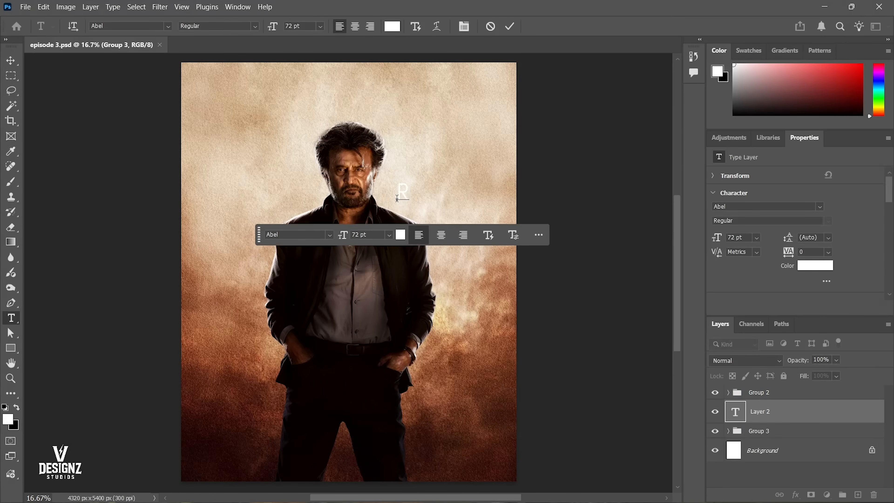
pyautogui.press('BackSpace')
pyautogui.press('BackSpace')
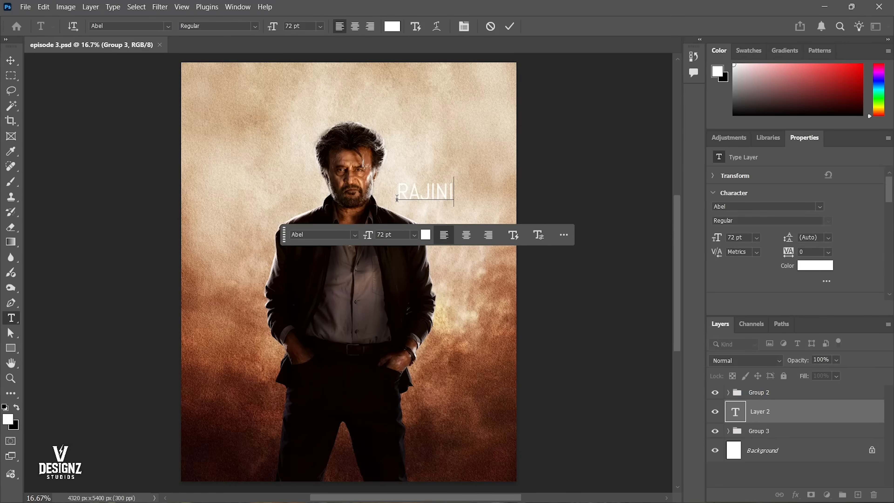
pyautogui.write('KANTH')
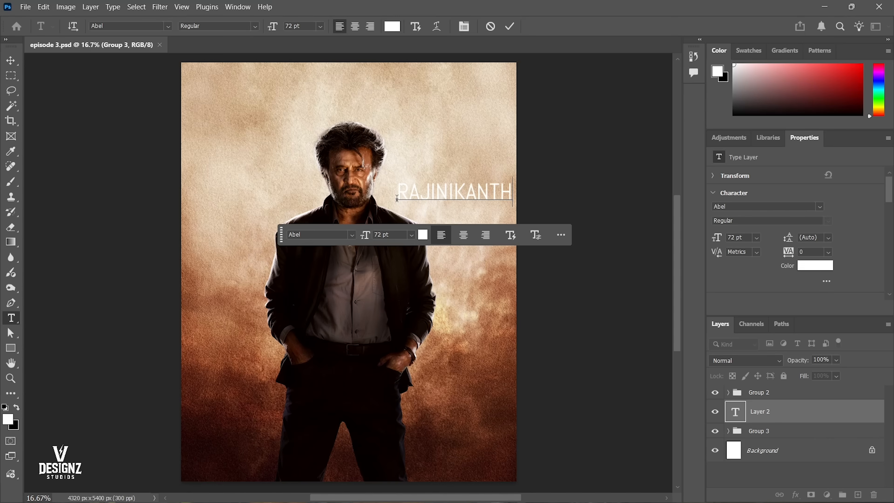
pyautogui.hotkey('ctrl', 'Return')
pyautogui.press('v')
pyautogui.click(397, 201)
# Recolour the title with dark brown sampled from the poster's lower background, and centre it horizontally on the canvas.
pyautogui.press('i')
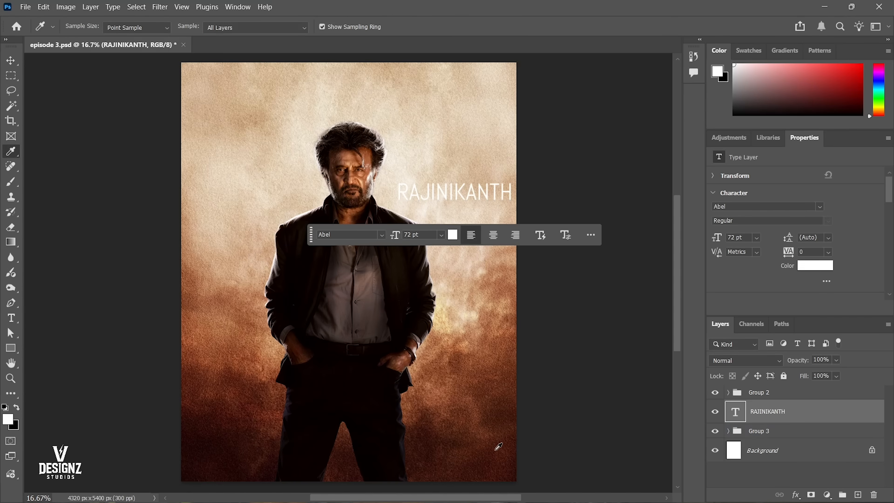
pyautogui.click(496, 451)
pyautogui.hotkey('alt', 'BackSpace')
pyautogui.press('v')
pyautogui.hotkey('ctrl', 'a')
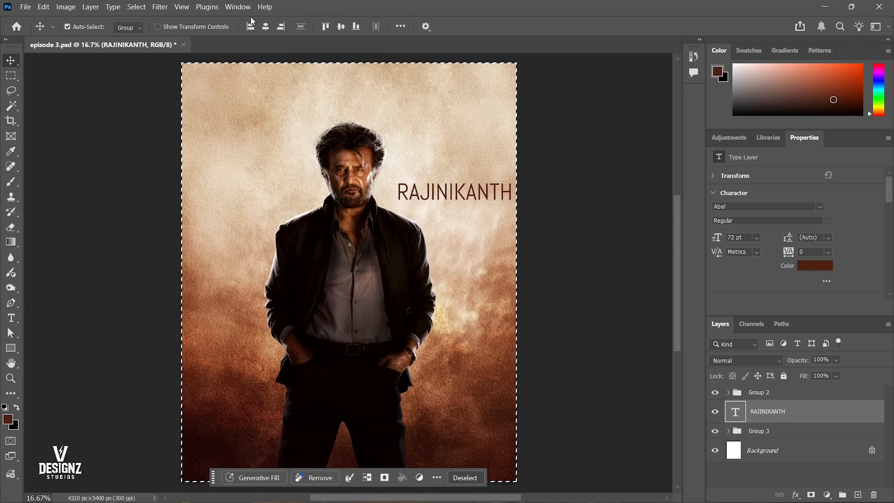
pyautogui.click(265, 27)
pyautogui.hotkey('ctrl', 'd')
pyautogui.press('t')
pyautogui.doubleClick(397, 191)
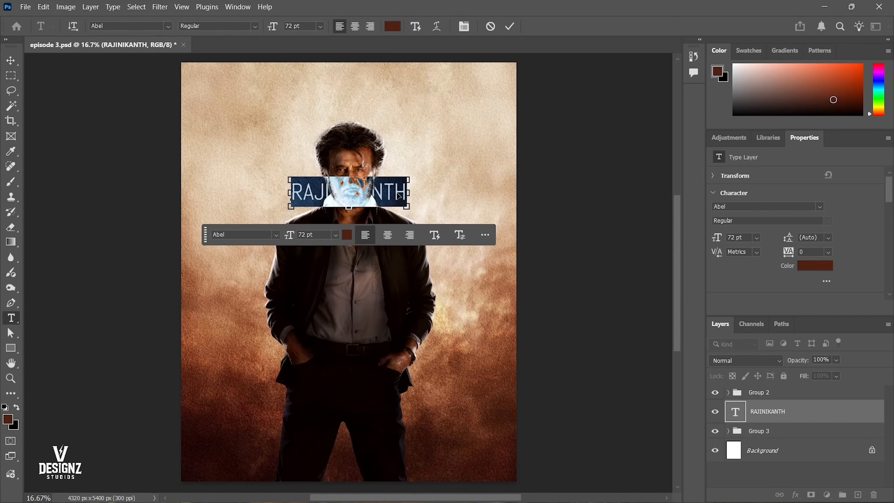
pyautogui.hotkey('ctrl', 'Return')
# Scale the RAJINIKANTH title to about 237% and place it across the top of the poster behind the figure's hair.
pyautogui.press('v')
pyautogui.hotkey('ctrl', 't')
pyautogui.moveTo(407, 206); pyautogui.dragTo(485, 225)
pyautogui.moveTo(439, 196); pyautogui.dragTo(439, 113)
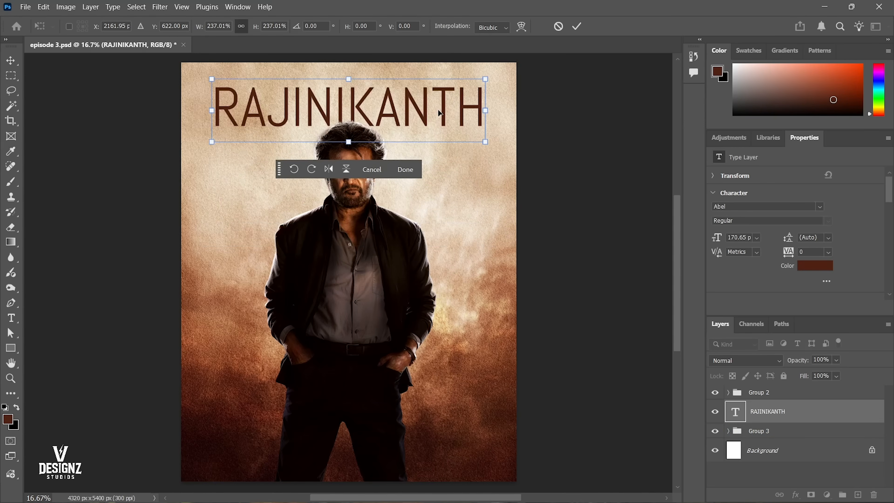
pyautogui.press('Return')
pyautogui.press('5')
pyautogui.hotkey('ctrl', 'z')
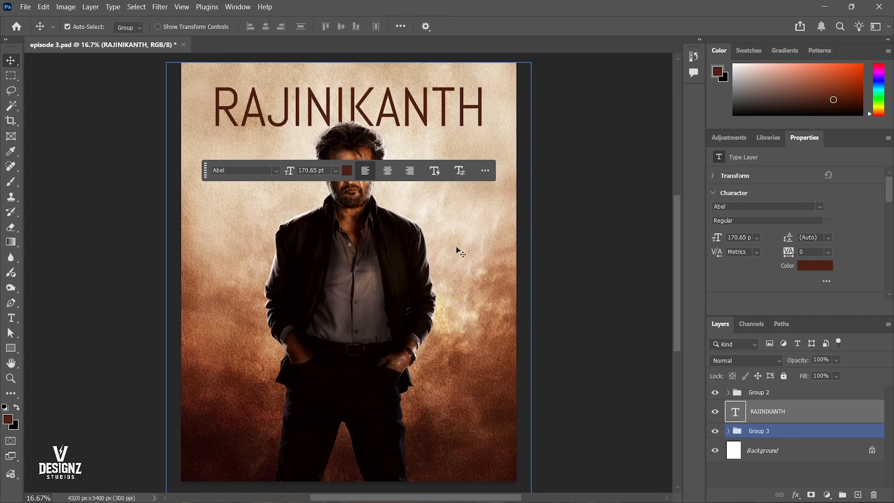
# Warp the RAJINIKANTH title with the Arc Lower style and a negative bend so its lower edge curves upward over the head.
pyautogui.doubleClick(449, 127)
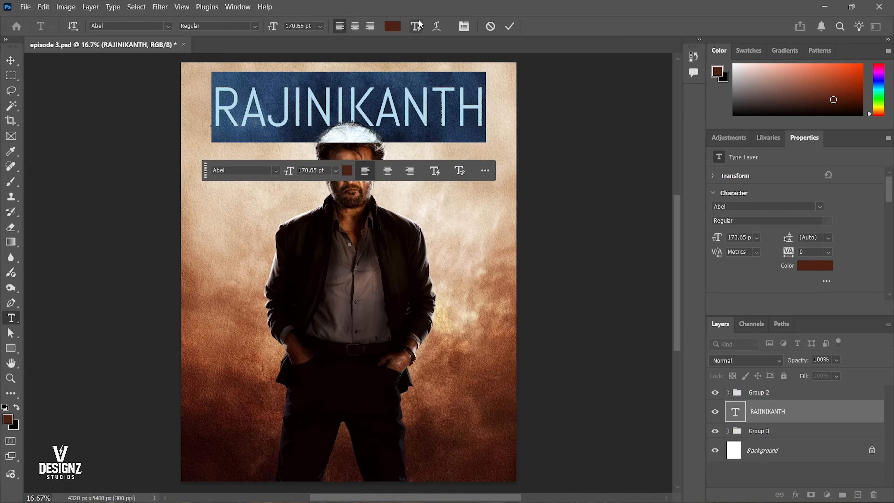
pyautogui.click(437, 26)
pyautogui.click(520, 127)
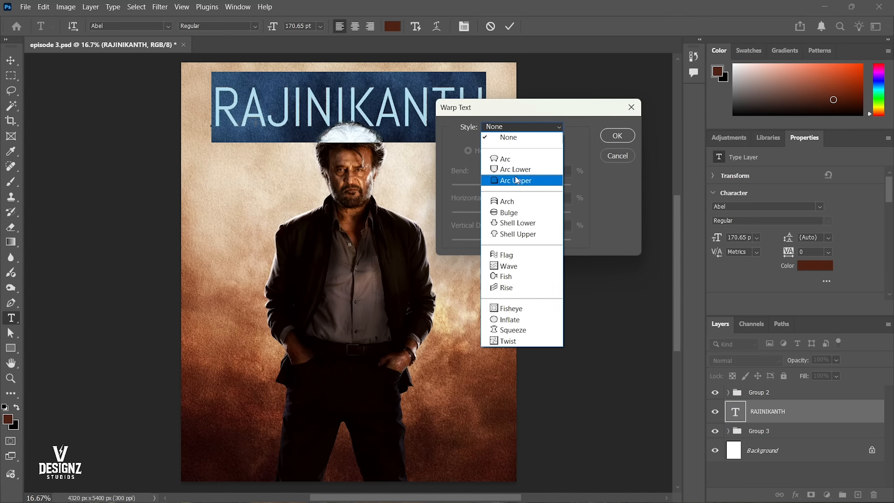
pyautogui.click(524, 161)
pyautogui.click(525, 127)
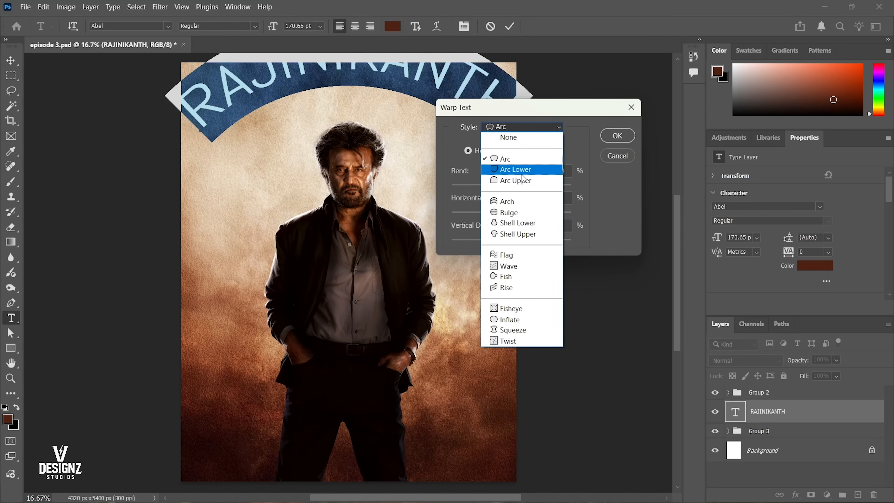
pyautogui.click(525, 170)
pyautogui.moveTo(541, 186); pyautogui.dragTo(497, 190)
pyautogui.press('Return')
pyautogui.hotkey('ctrl', 'Return')
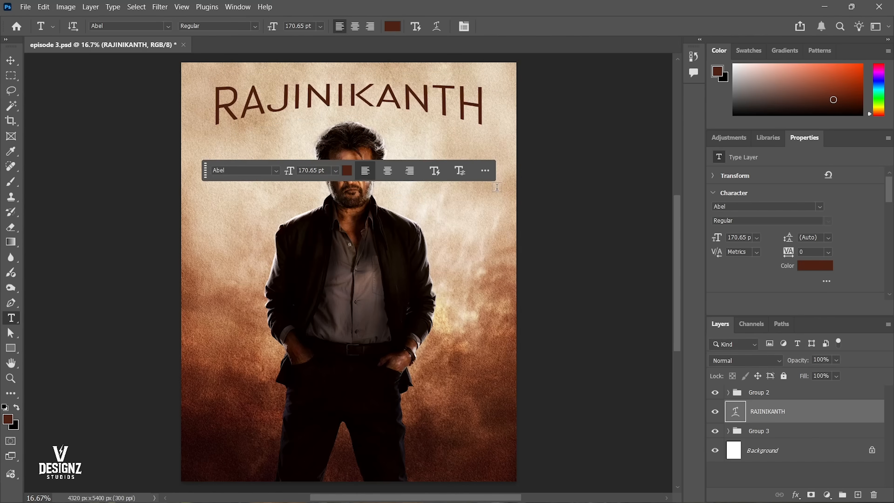
pyautogui.press('v')
# Change the font of the entire RAJINIKANTH title to Bebas Regular.
pyautogui.scroll(1, 463, 260)
pyautogui.scroll(-1, 463, 261)
pyautogui.press('t')
pyautogui.click(258, 119)
pyautogui.hotkey('ctrl', 'a')
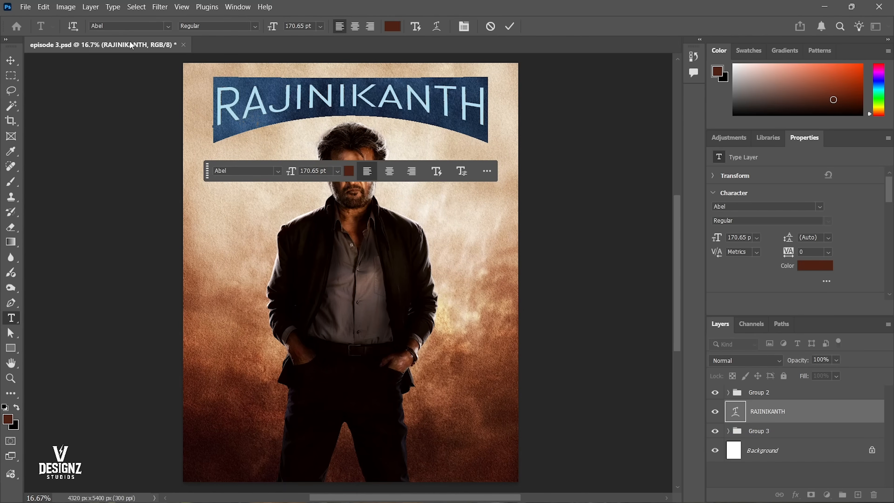
pyautogui.click(118, 26)
pyautogui.write('ve')
pyautogui.press('BackSpace')
pyautogui.press('BackSpace')
pyautogui.write('b')
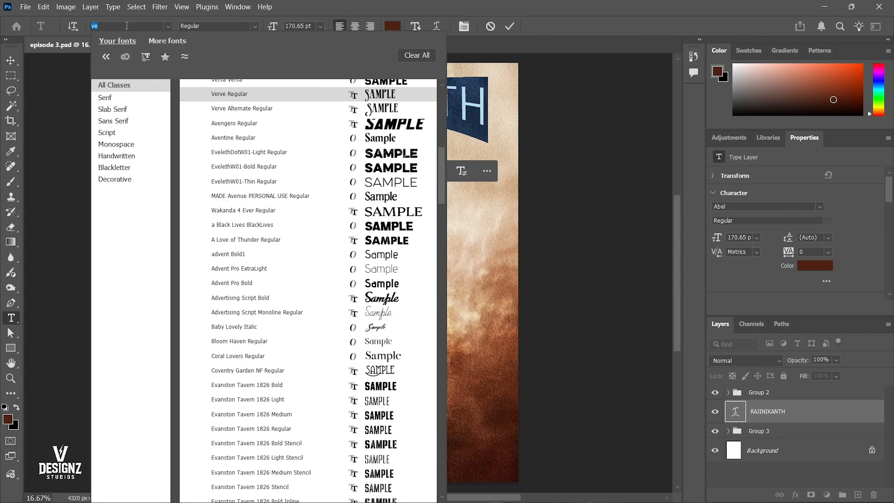
pyautogui.write('ebas')
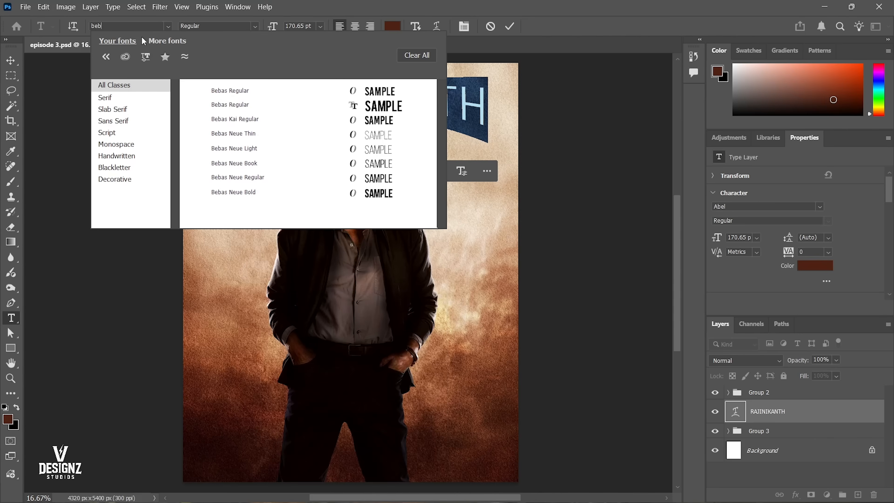
pyautogui.click(265, 101)
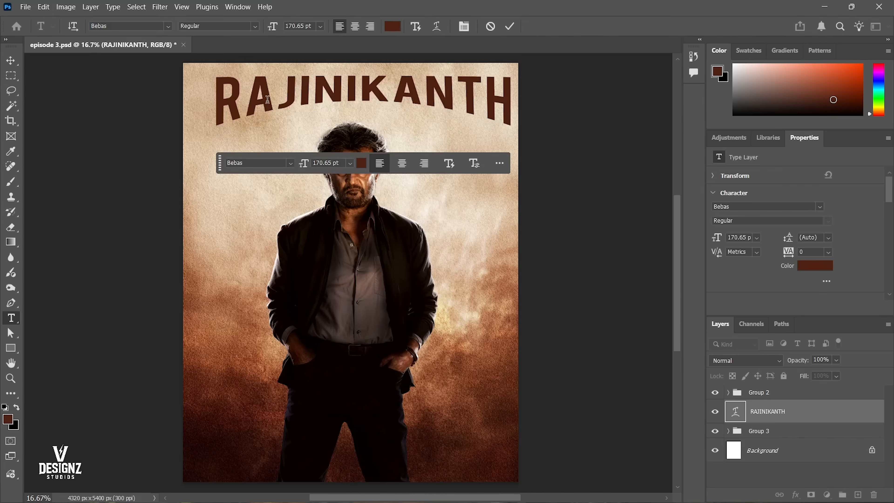
pyautogui.write('v')
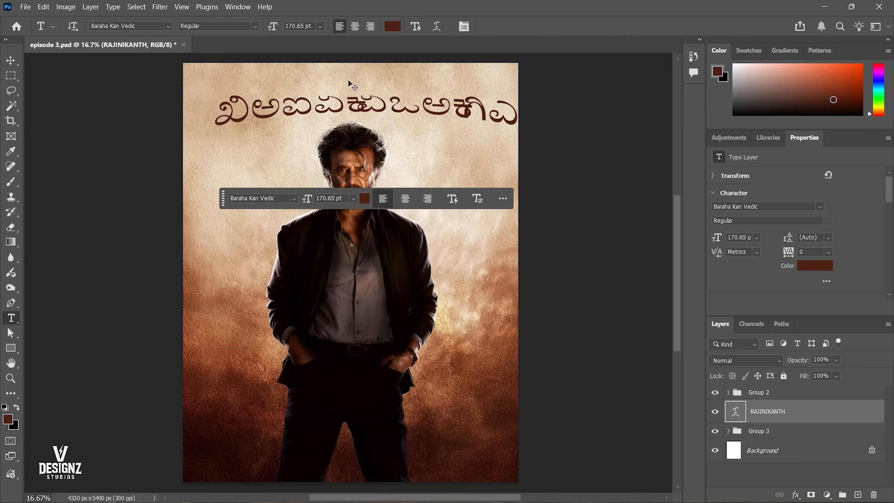
pyautogui.click(349, 79)
pyautogui.hotkey('ctrl', 'Return')
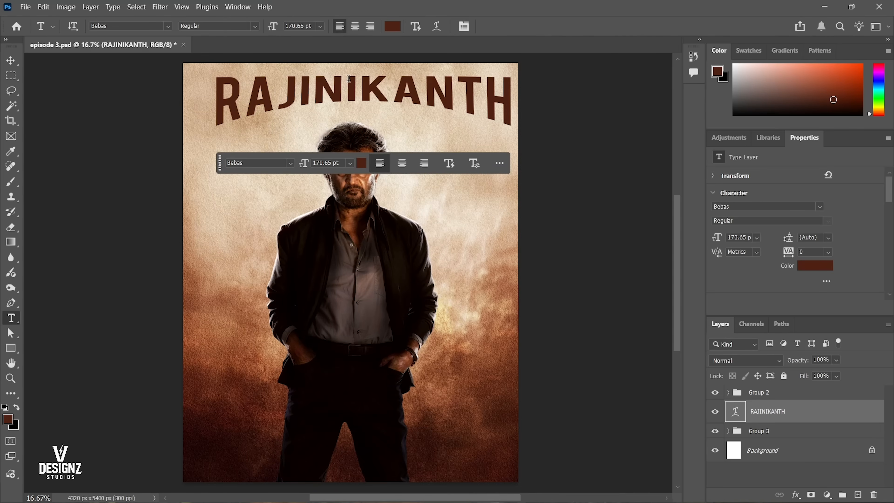
# Centre the warped title horizontally on the canvas and save the document.
pyautogui.press('v')
pyautogui.hotkey('ctrl', 'a')
pyautogui.click(266, 27)
pyautogui.hotkey('ctrl', 'd')
pyautogui.rightClick(422, 209)
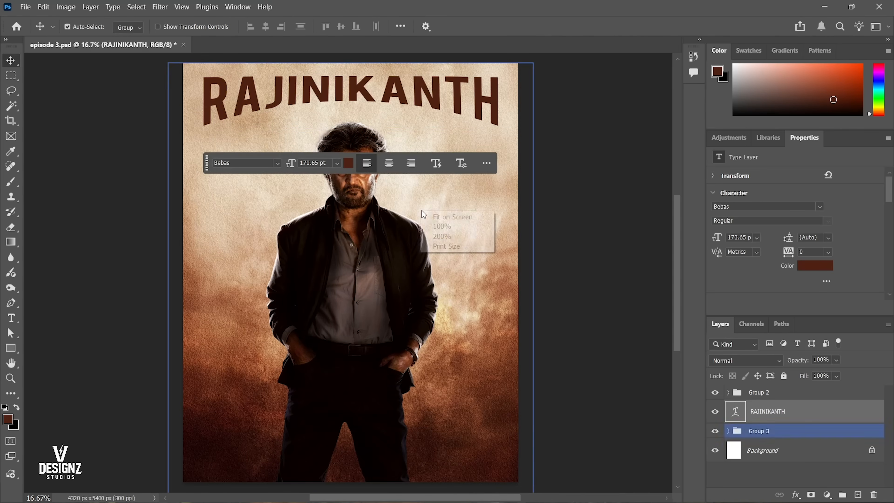
pyautogui.moveTo(422, 211); pyautogui.dragTo(436, 268)
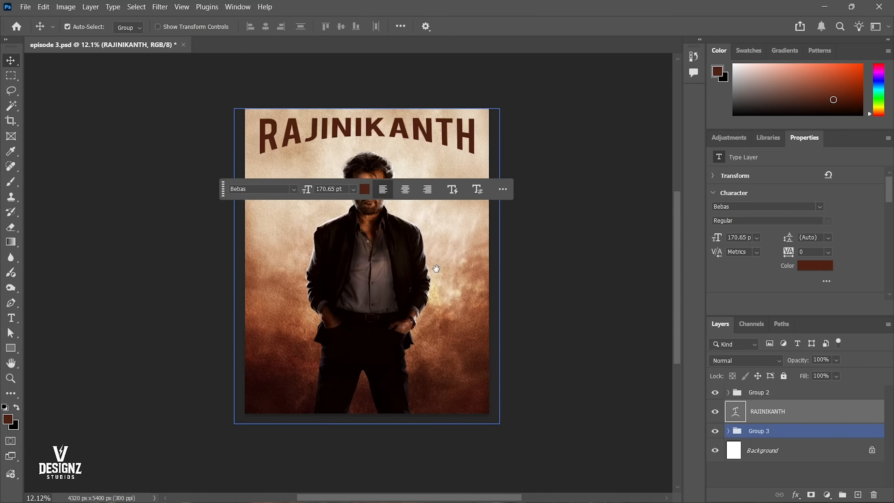
pyautogui.hotkey('ctrl', 's')
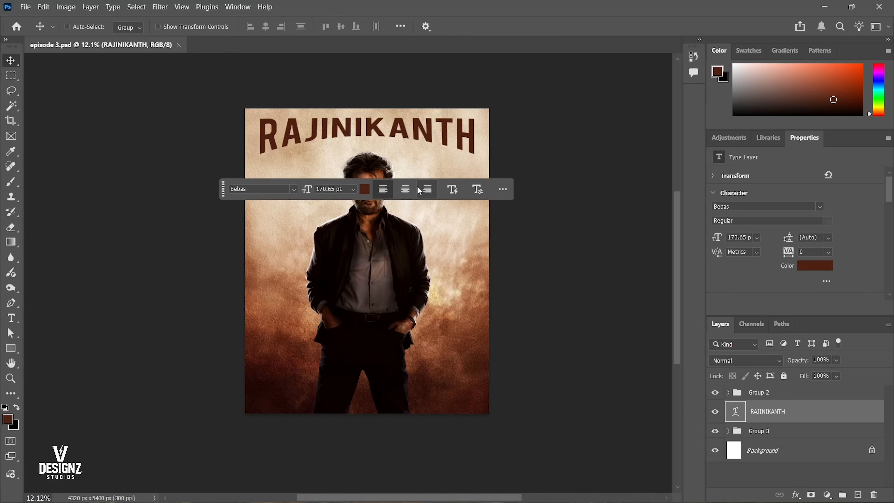
pyautogui.scroll(3, 417, 245)
pyautogui.scroll(-2, 420, 249)
pyautogui.scroll(-1, 420, 249)
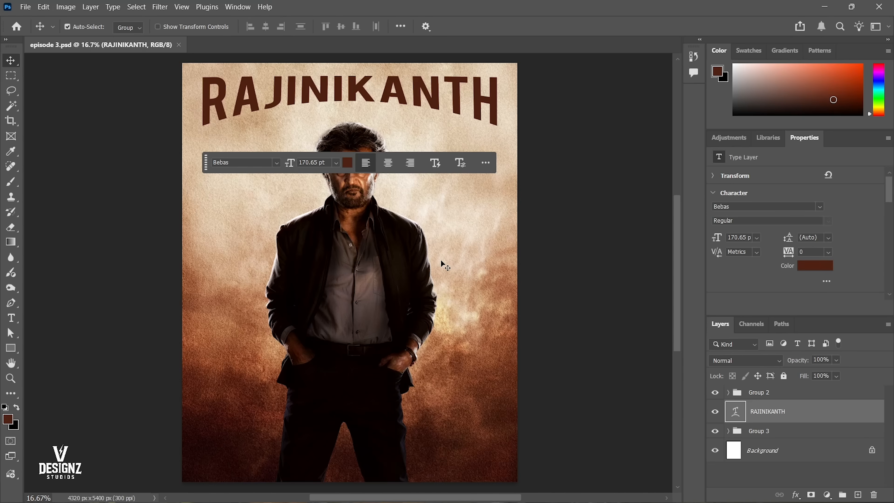
pyautogui.click(353, 204)
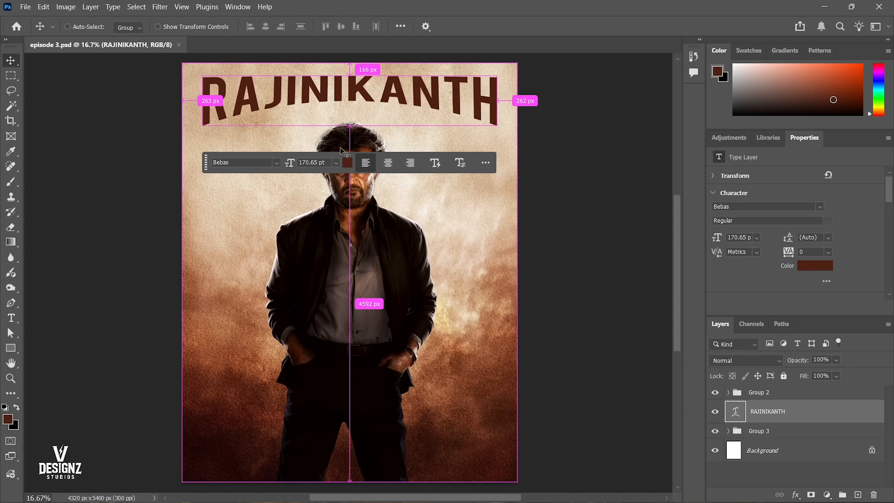
pyautogui.click(353, 201)
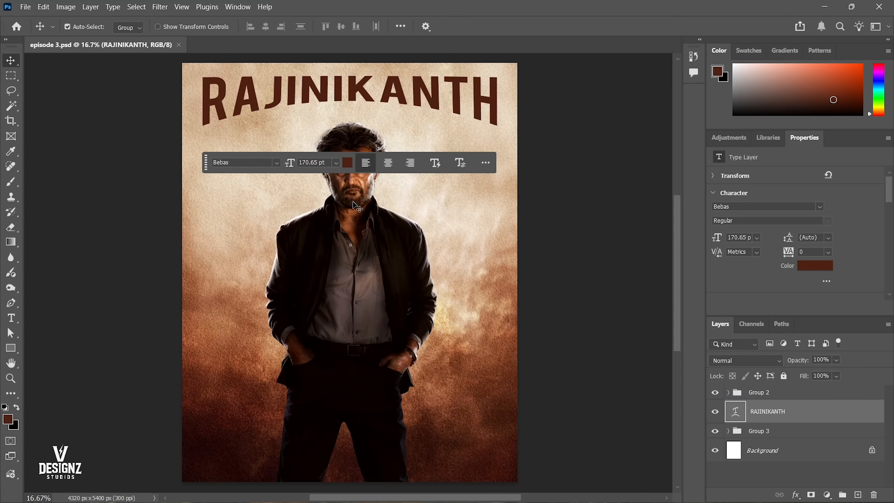